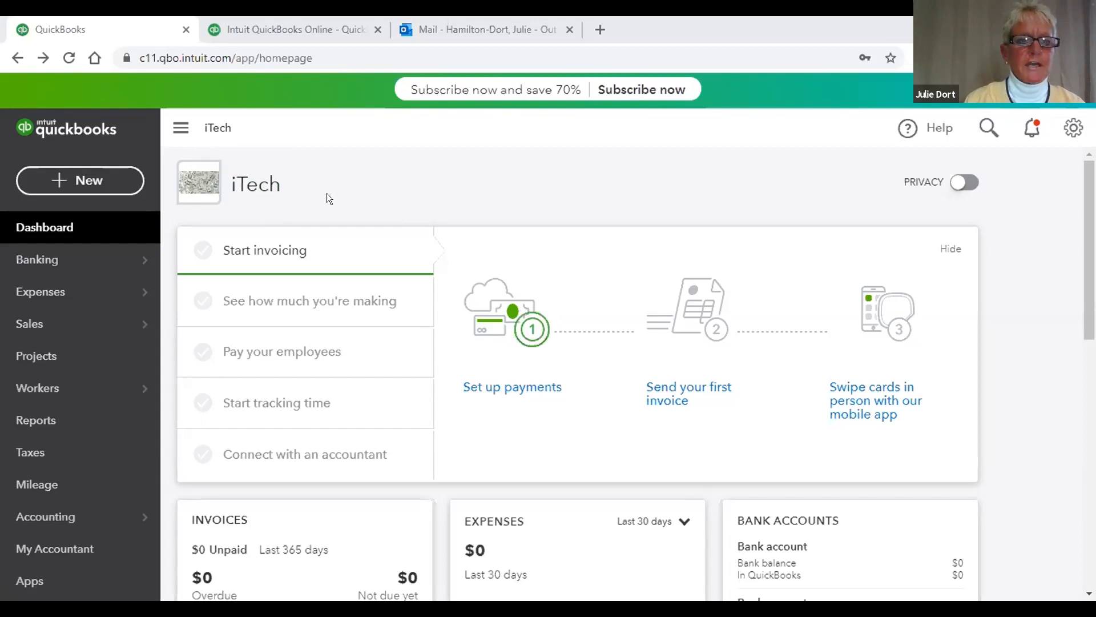
Step: Go to the iTech company's Account and Settings page from the company name on the dashboard
left_click(245, 184)
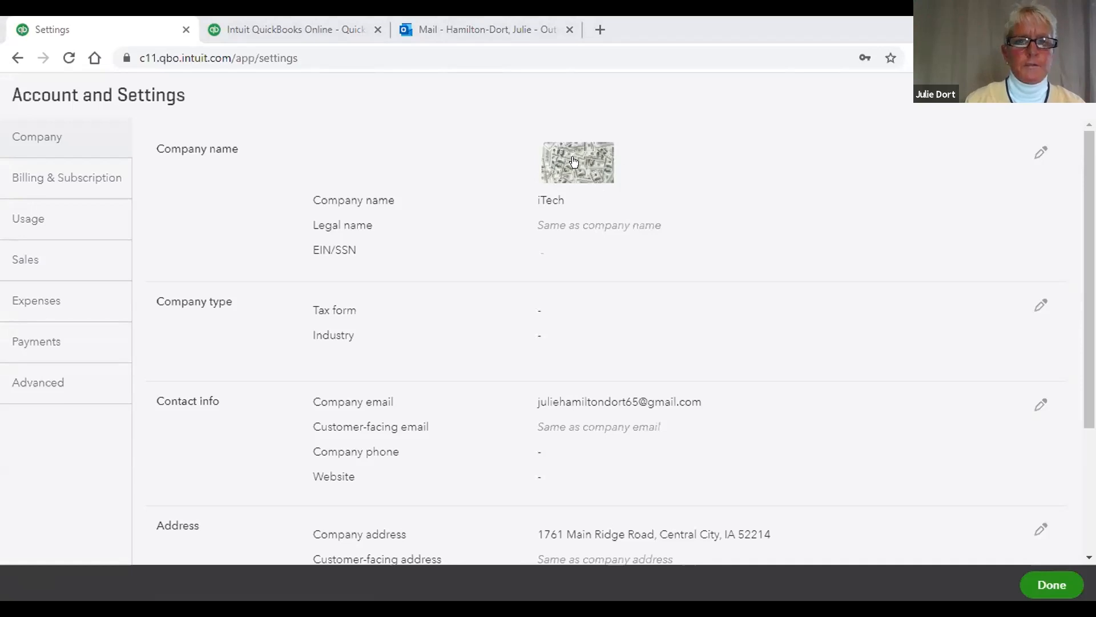
left_click(753, 156)
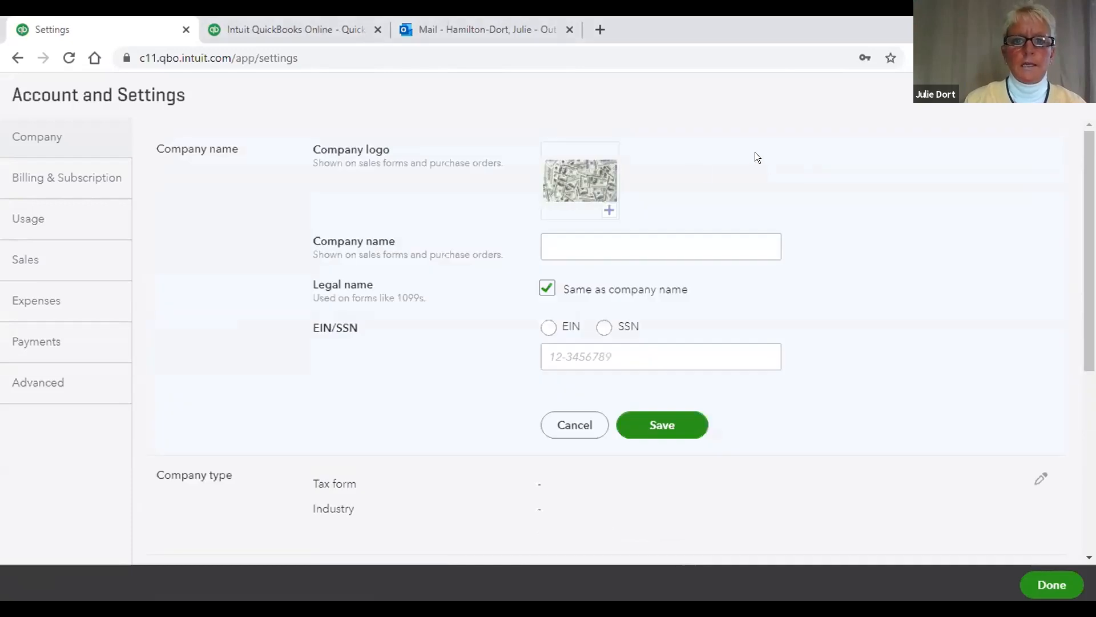
left_click(602, 235)
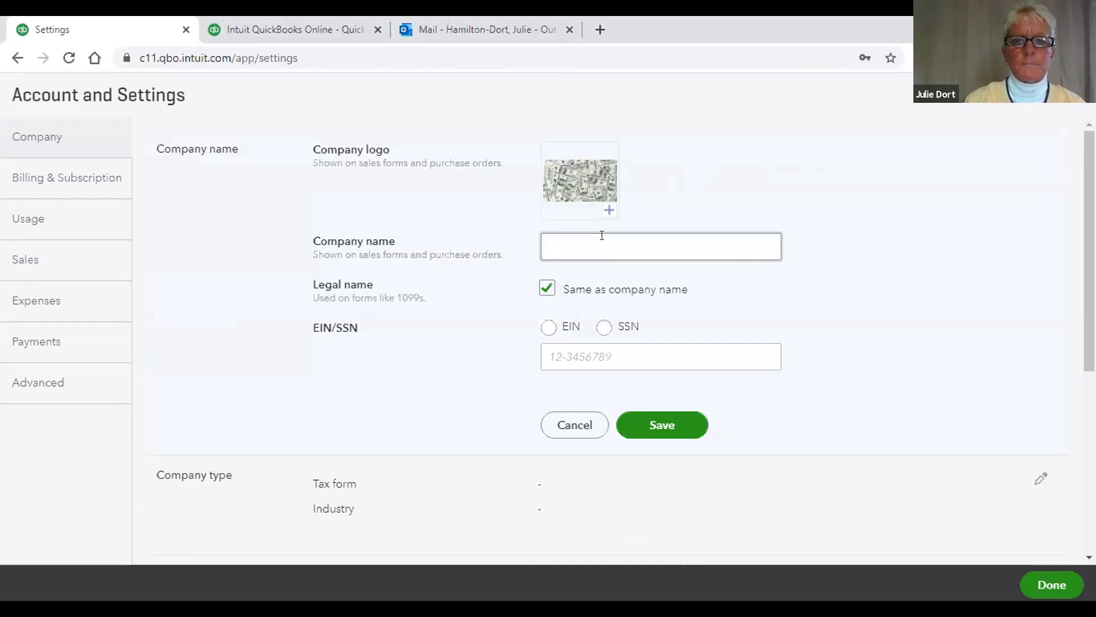
left_click(661, 171)
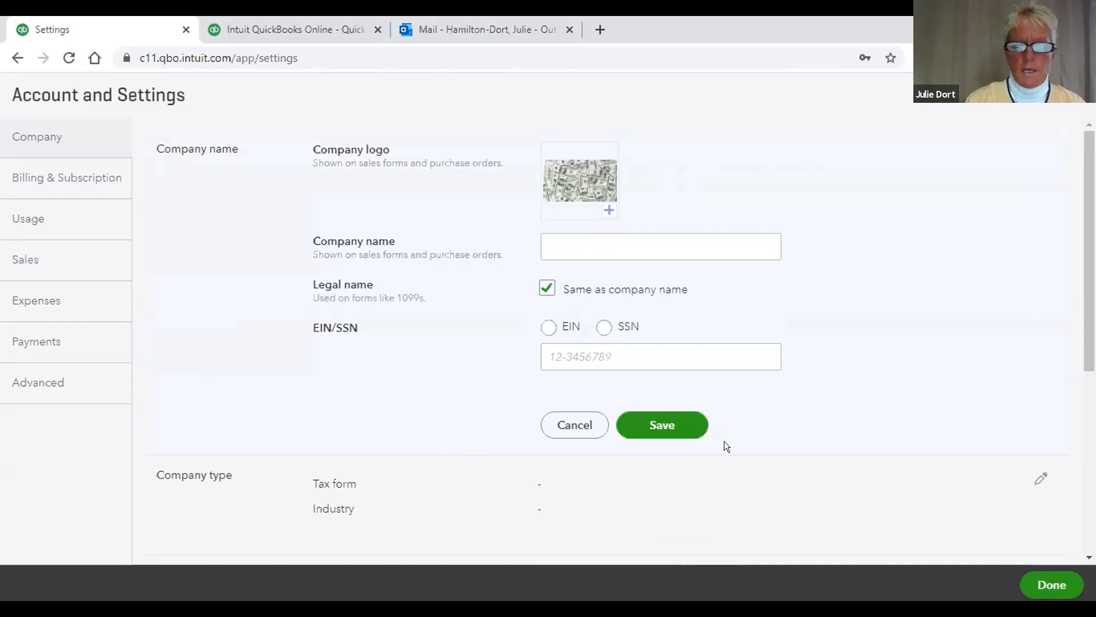
scroll(724, 445, "down", 4)
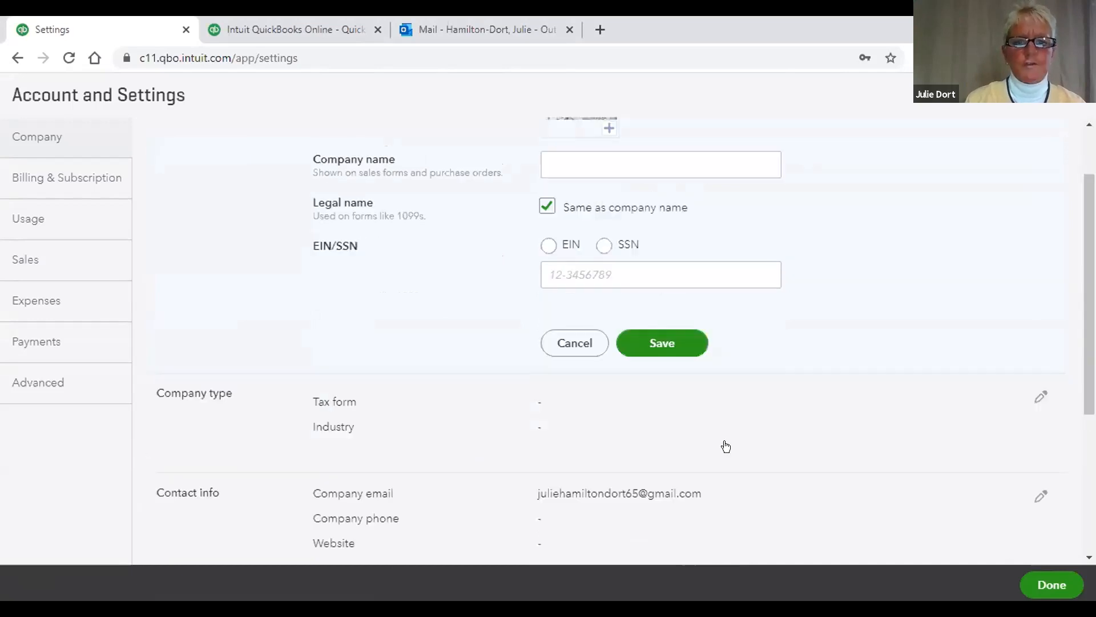
scroll(725, 446, "down", 1)
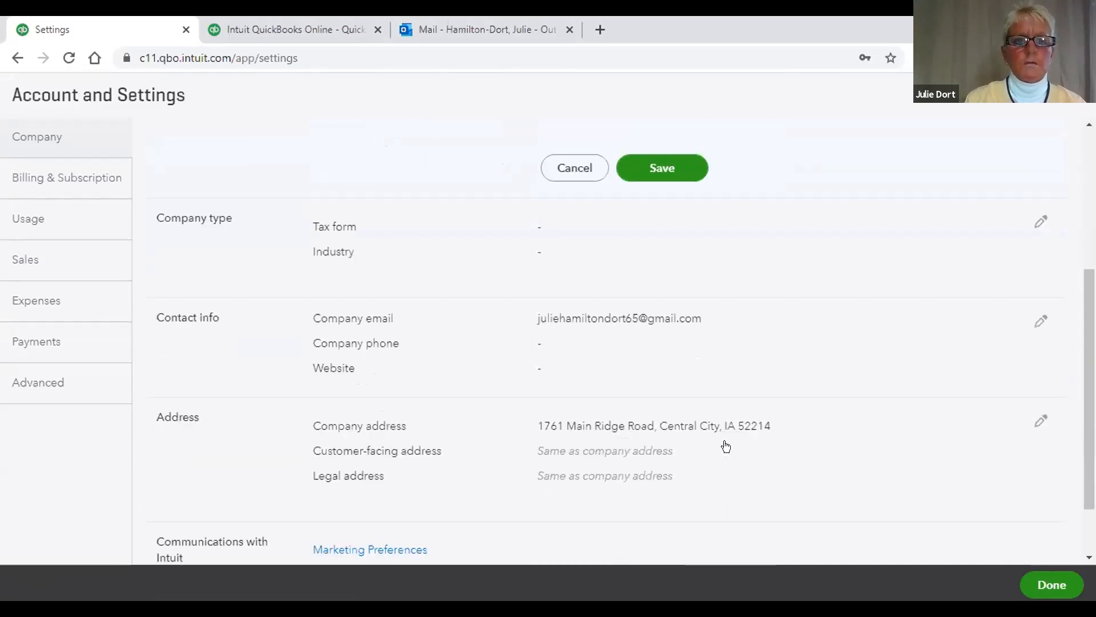
scroll(725, 446, "down", 2)
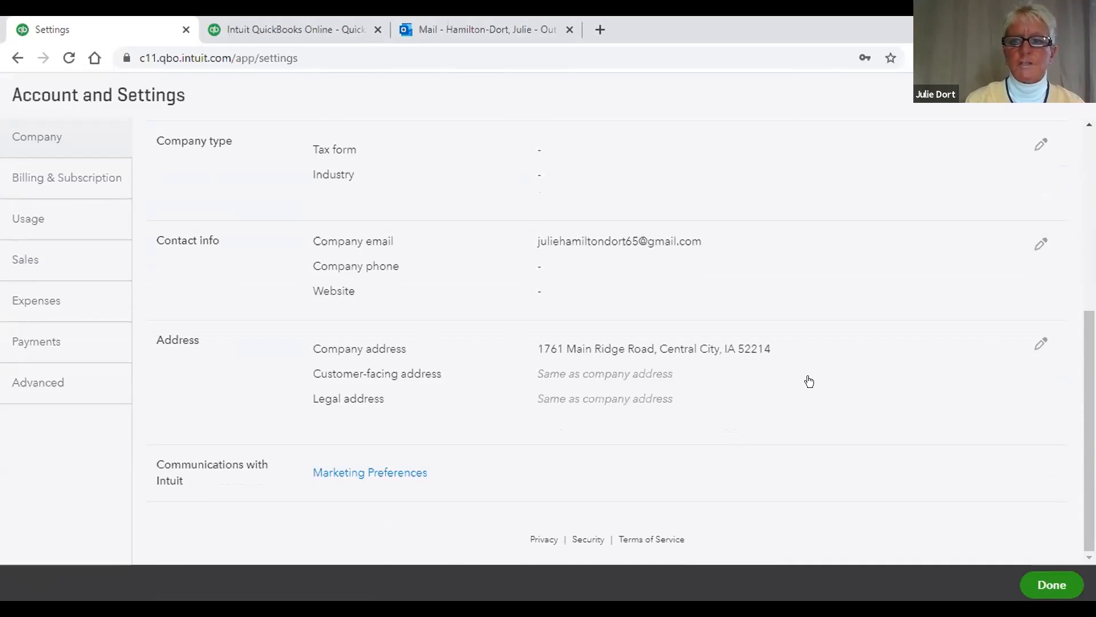
left_click(834, 388)
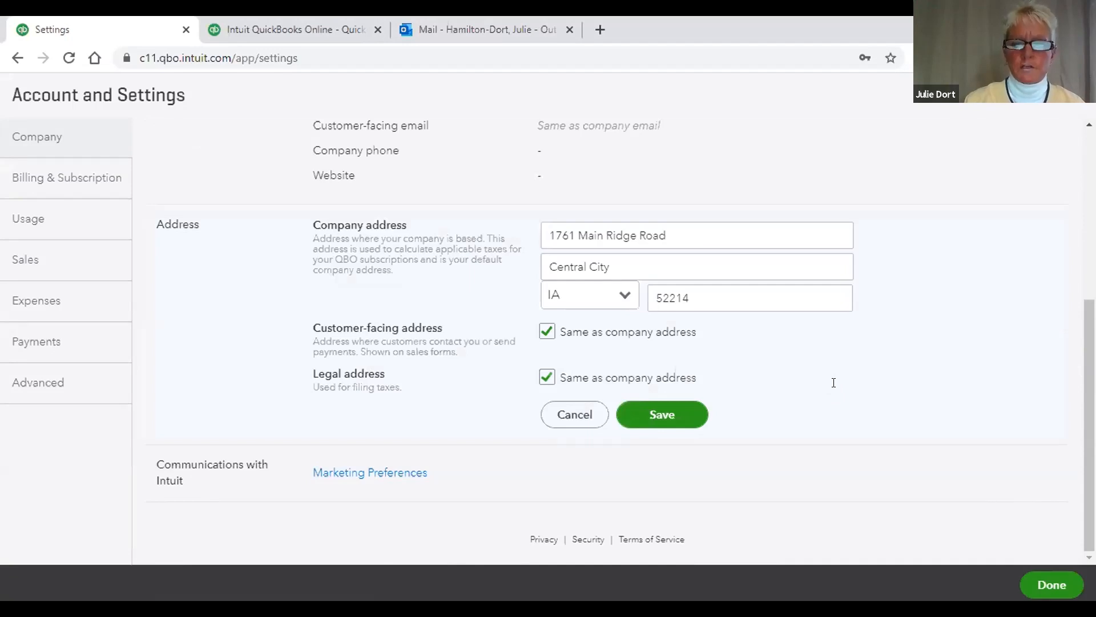
left_click(712, 232)
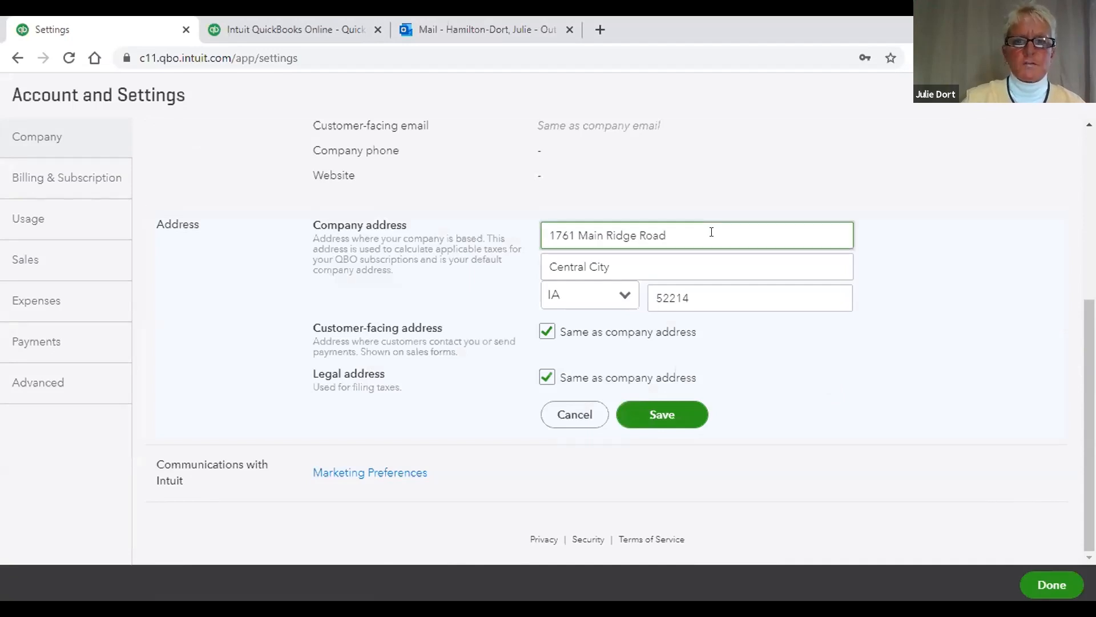
key("BackSpace")
key("BackSpace")
key("BackSpace")
key("BackSpace")
key("BackSpace")
key("BackSpace")
key("BackSpace")
key("BackSpace")
key("BackSpace")
key("BackSpace")
key("BackSpace")
key("BackSpace")
key("BackSpace")
key("BackSpace")
key("BackSpace")
key("BackSpace")
key("BackSpace")
key("BackSpace")
key("BackSpace")
key("BackSpace")
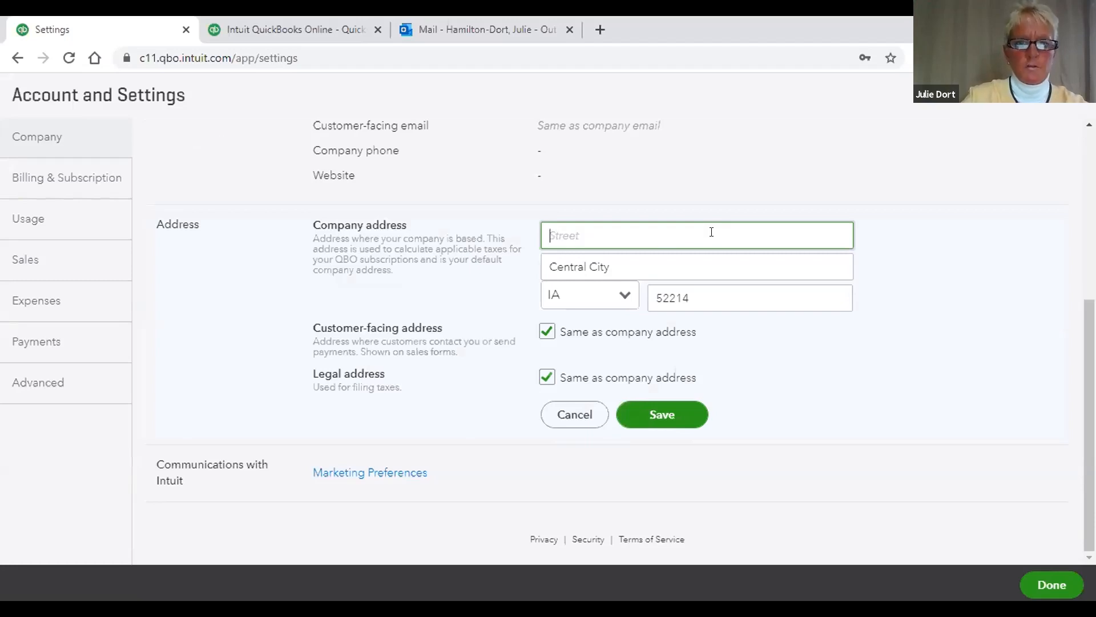
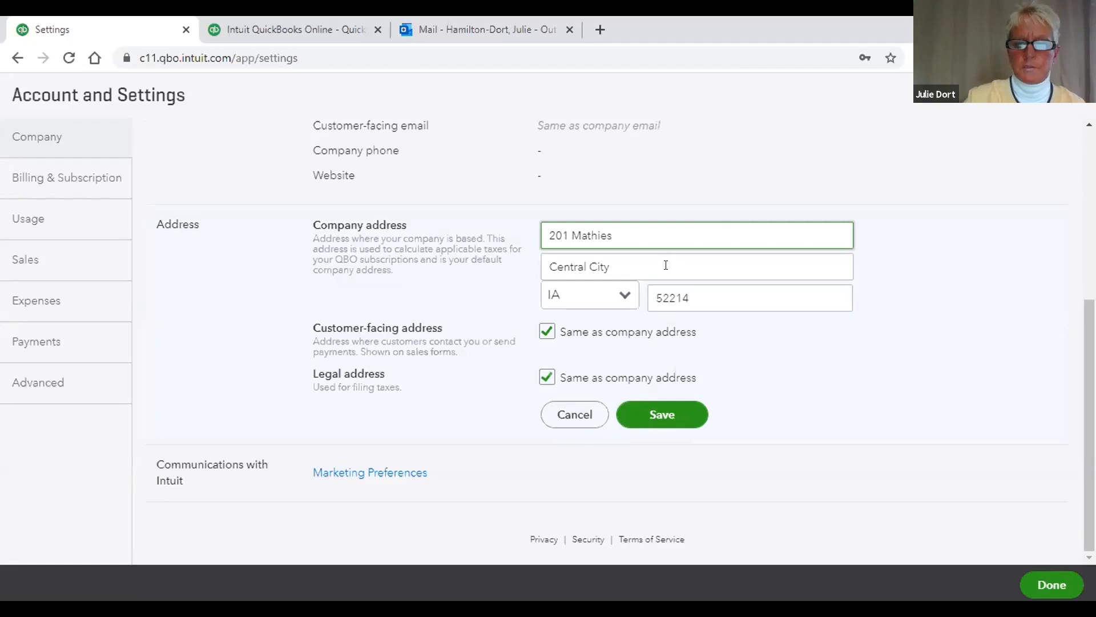
left_click(666, 265)
key("BackSpace")
key("BackSpace")
key("BackSpace")
key("BackSpace")
key("BackSpace")
key("BackSpace")
key("BackSpace")
key("BackSpace")
key("BackSpace")
key("BackSpace")
key("BackSpace")
key("BackSpace")
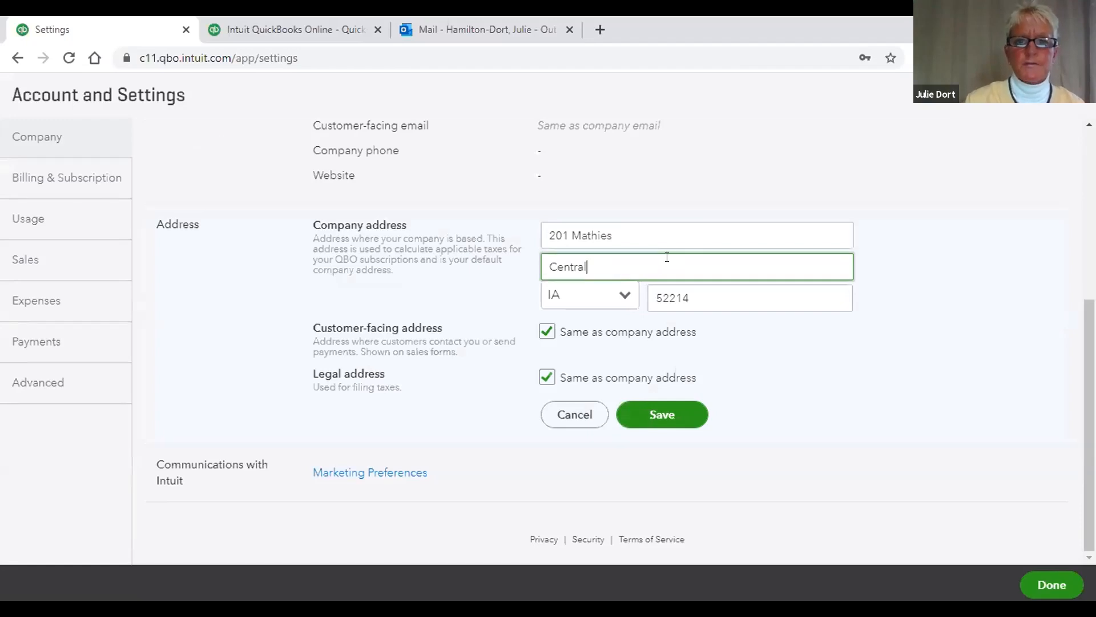
left_click(680, 229)
type("Drive")
left_click(674, 266)
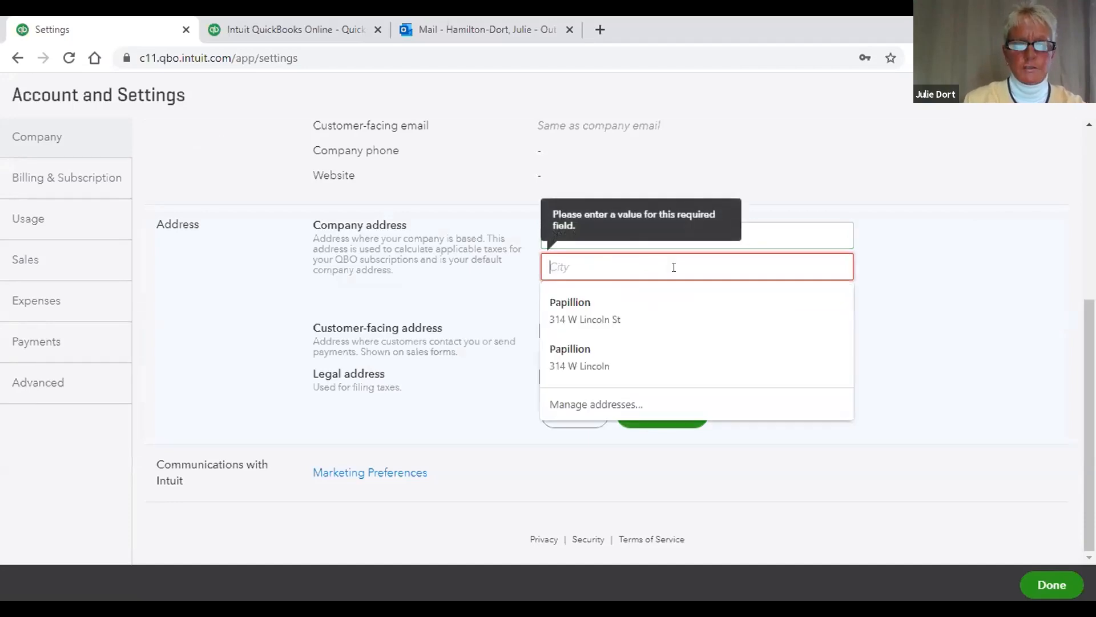
type("Papillio")
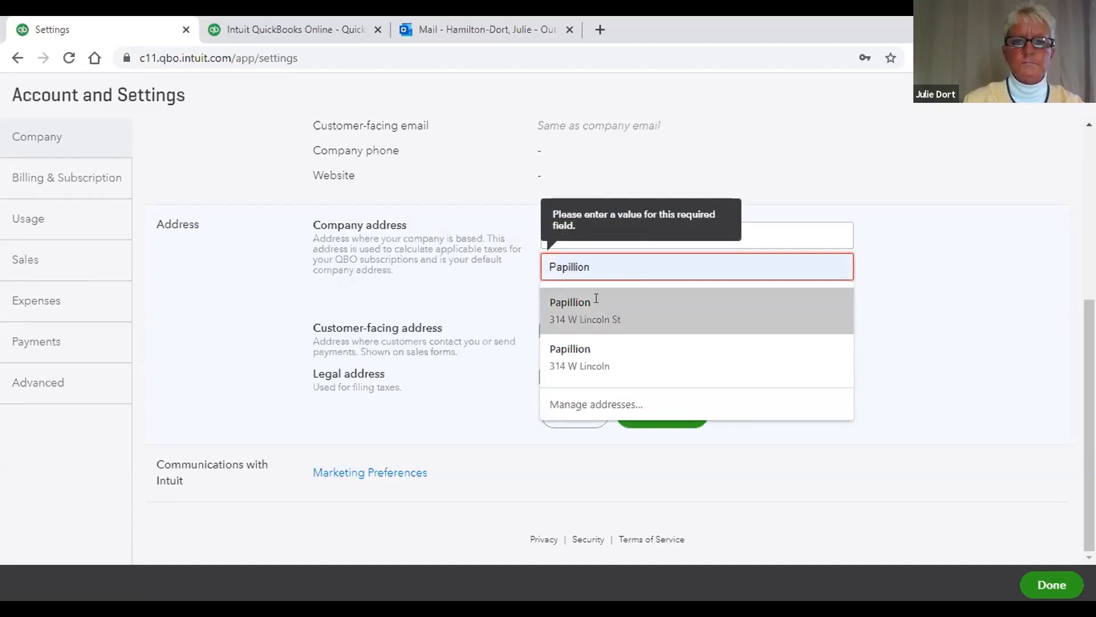
type("n")
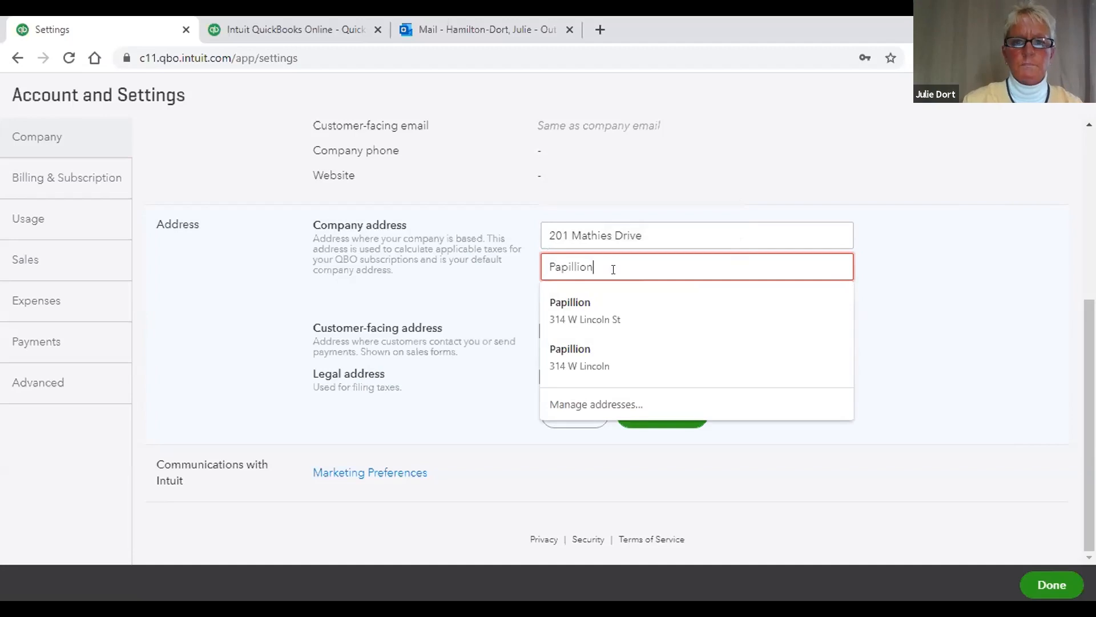
Step: Set the state to NE and the ZIP code to 68046, then save the address
key("Tab")
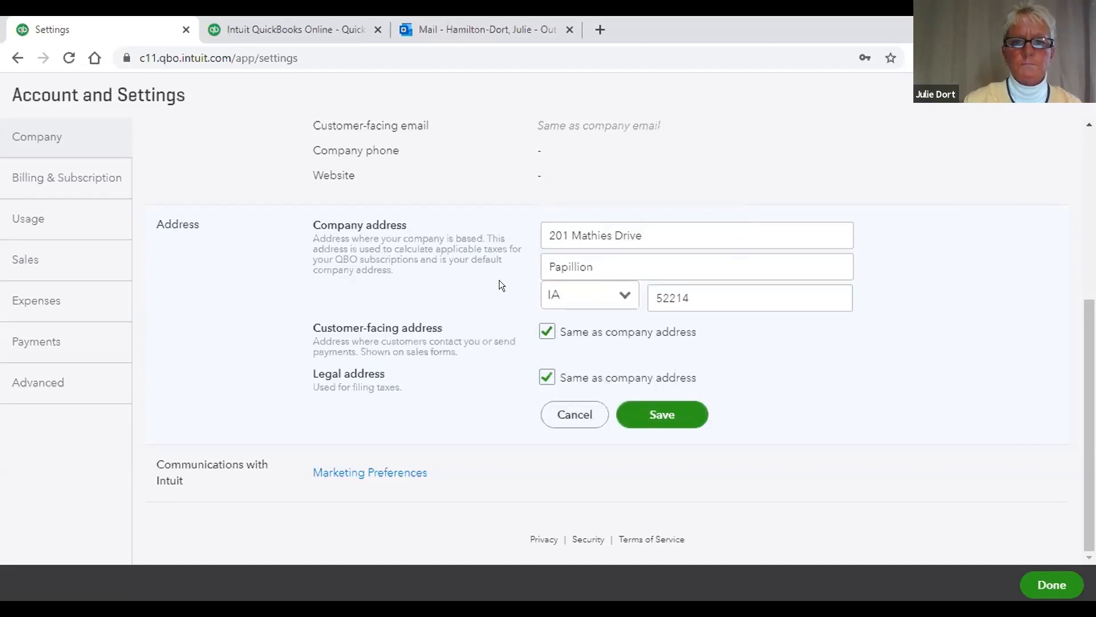
left_click(618, 296)
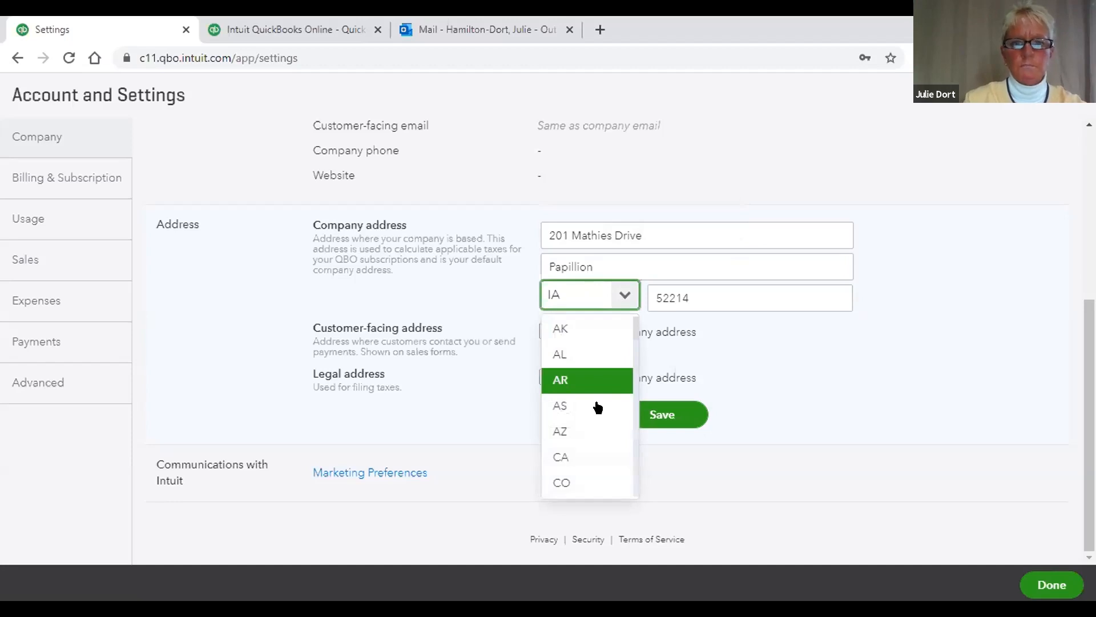
scroll(598, 407, "down", 10)
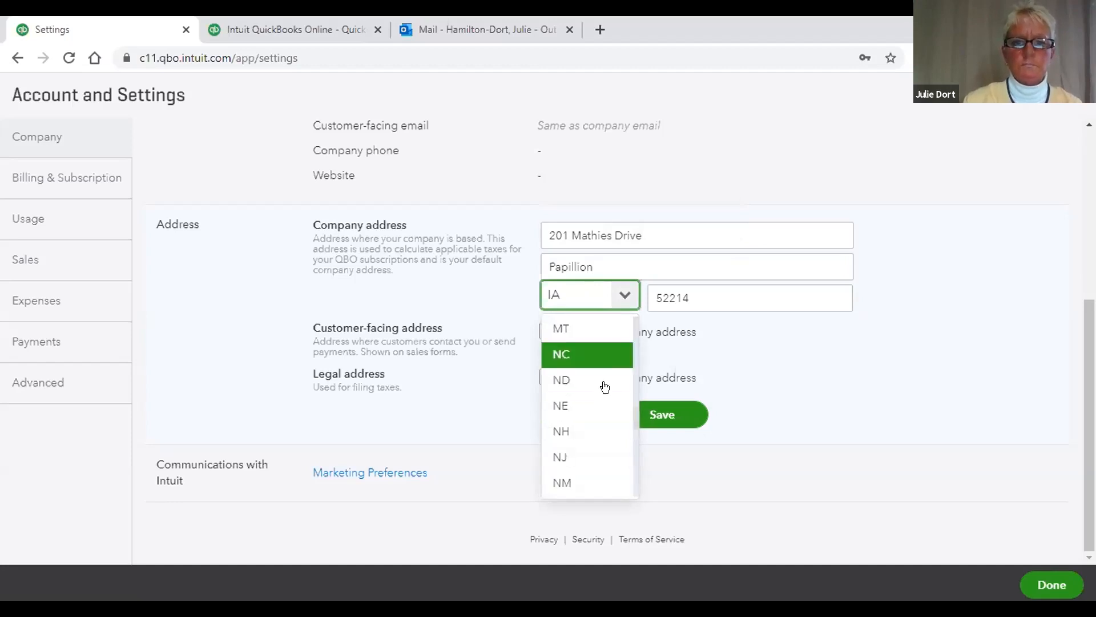
left_click(590, 405)
left_click(707, 294)
key("BackSpace")
key("BackSpace")
key("BackSpace")
key("BackSpace")
key("BackSpace")
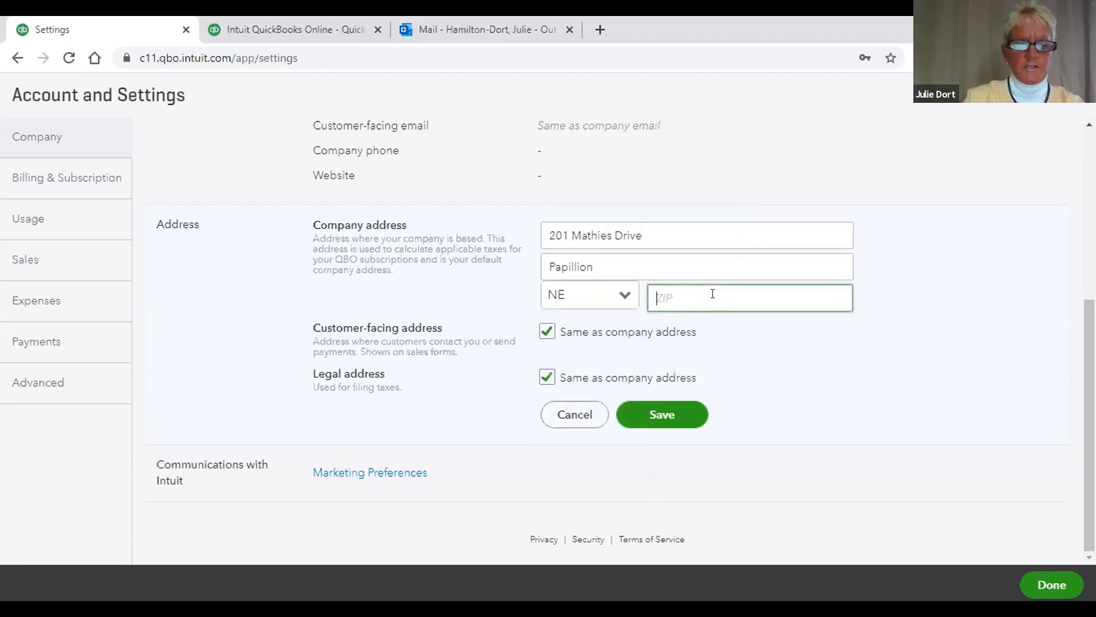
type("680")
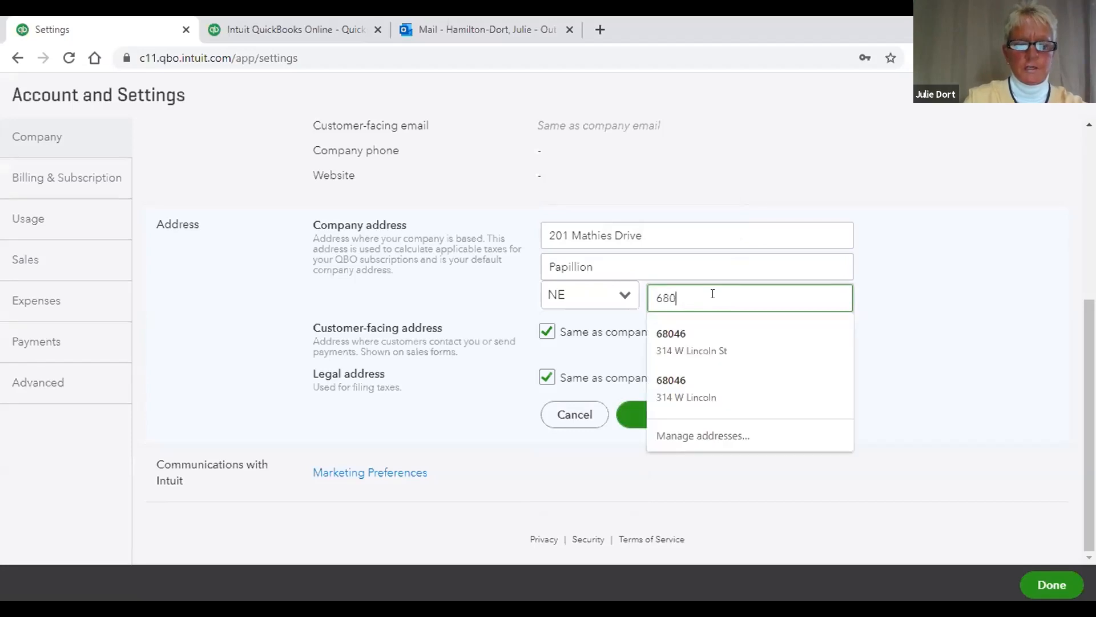
type("46")
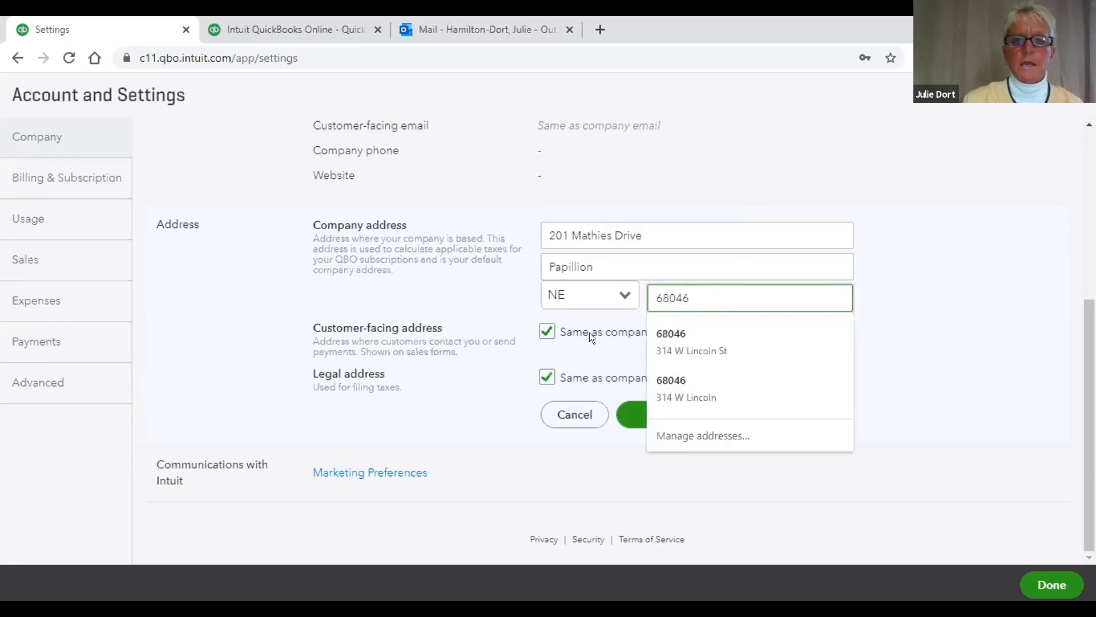
left_click(467, 407)
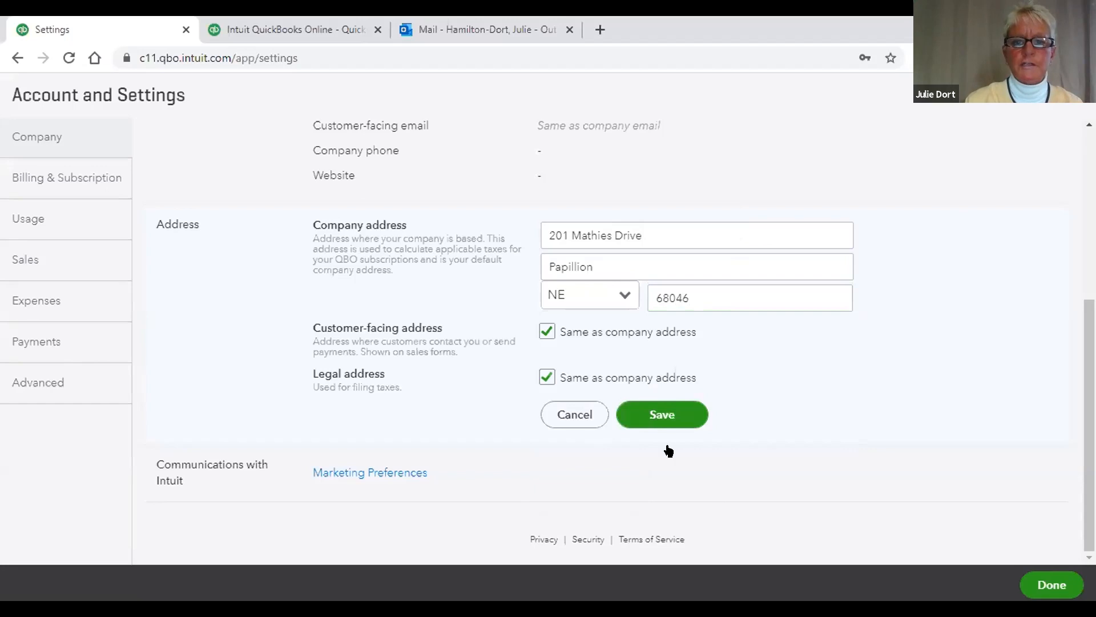
left_click(642, 412)
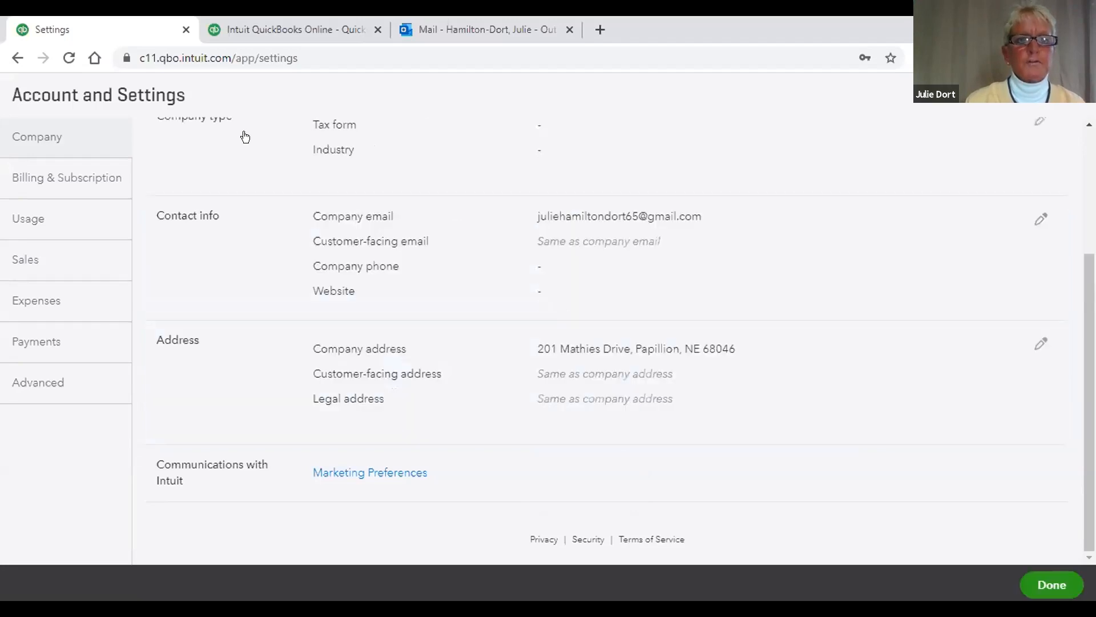
Step: Return to the iTech dashboard and switch to the QuickBooks pricing tab
left_click(16, 59)
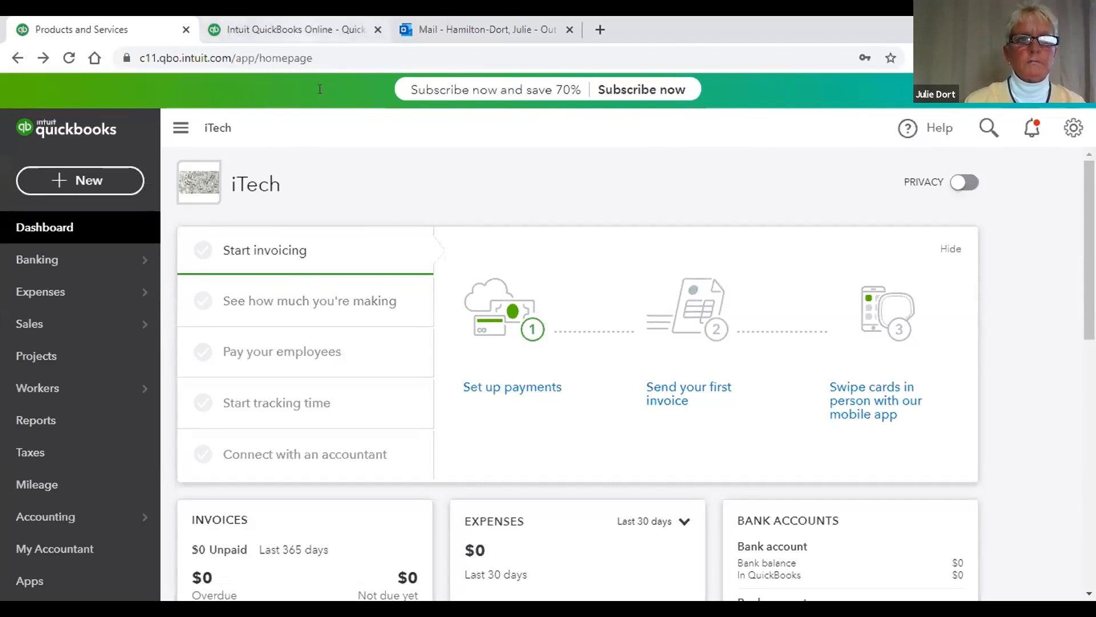
left_click(291, 29)
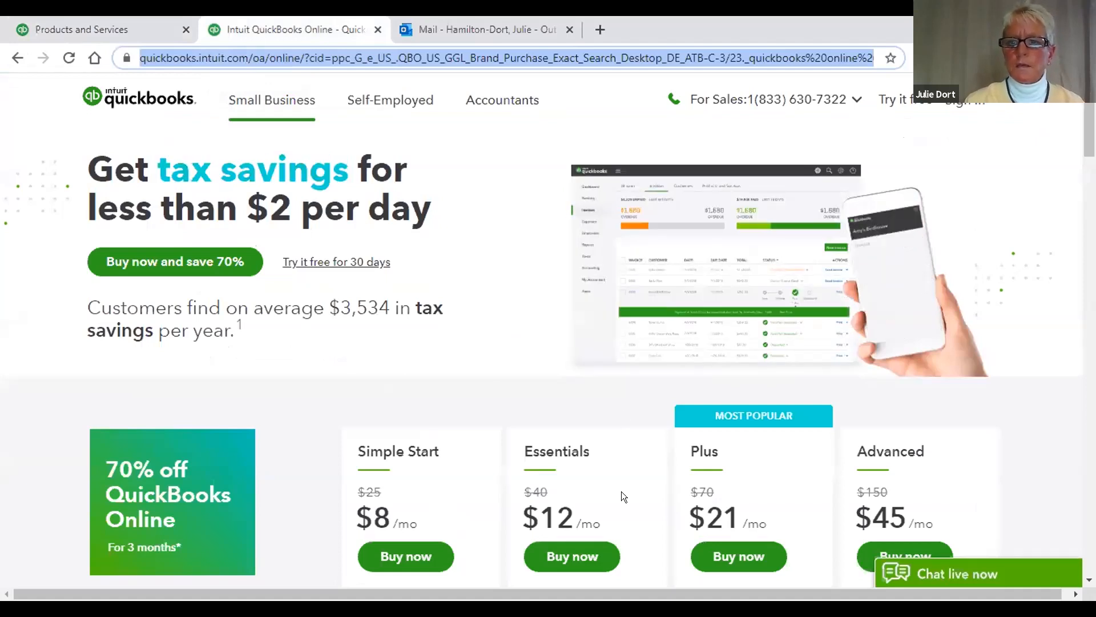
Step: Review the QuickBooks pricing plans, then go back to the iTech dashboard tab
left_click(456, 158)
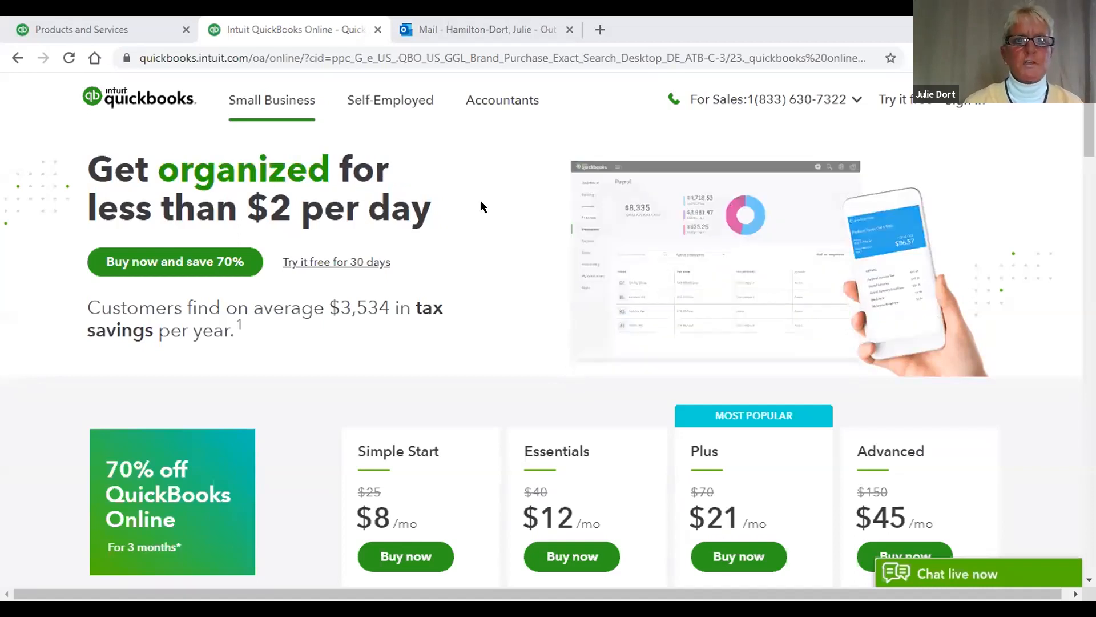
left_click(123, 25)
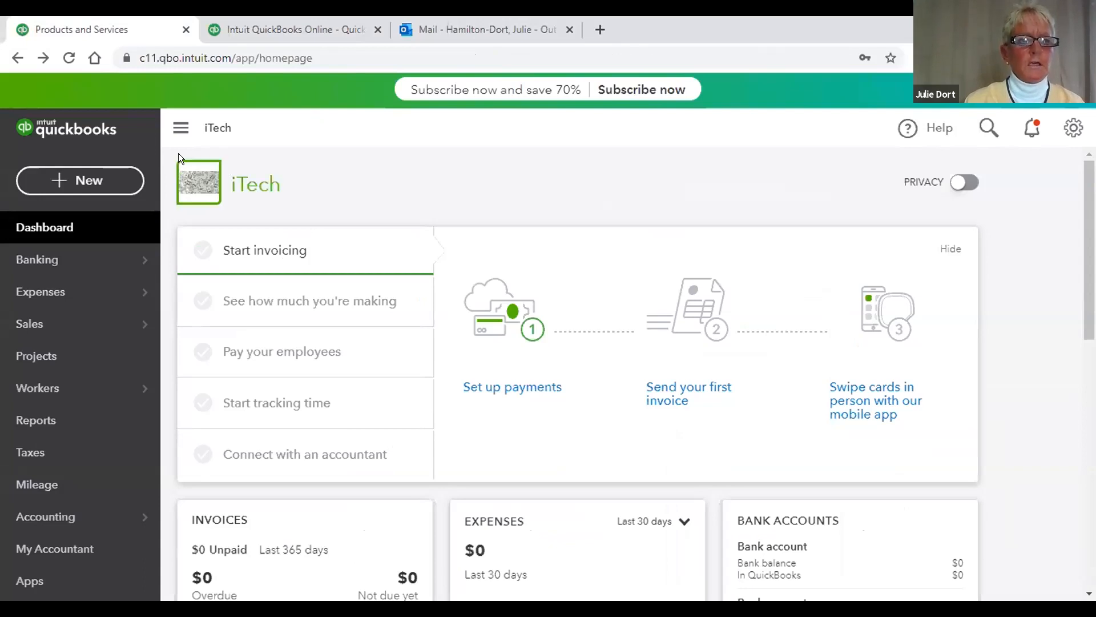
Step: Create a blank Bank Deposit dated 04/20/2020 and expand its deposit account list
left_click(103, 182)
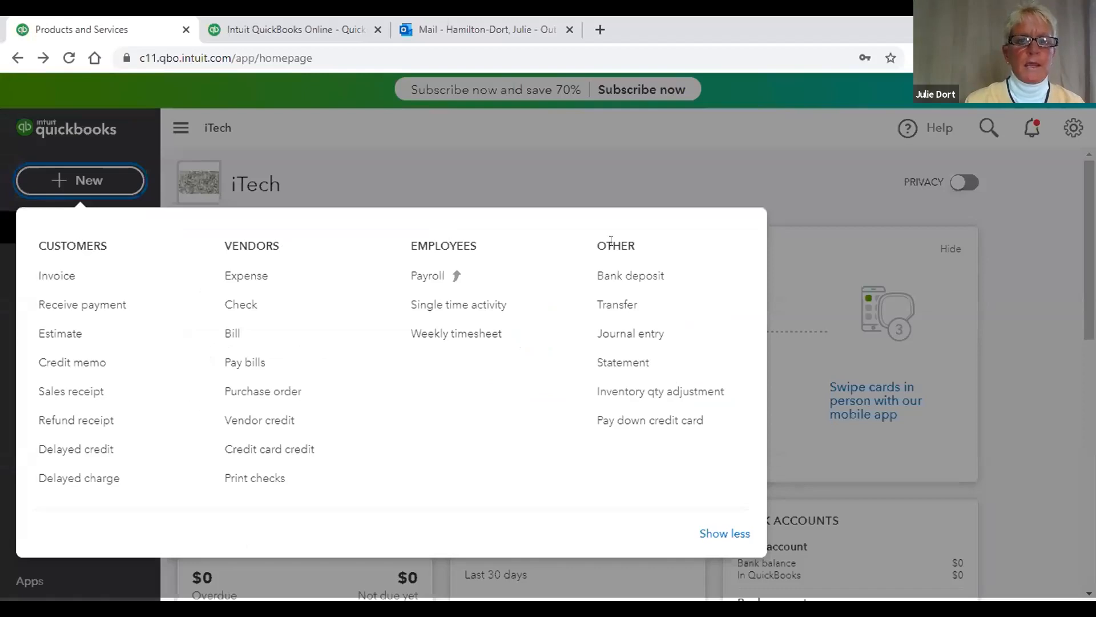
left_click(656, 276)
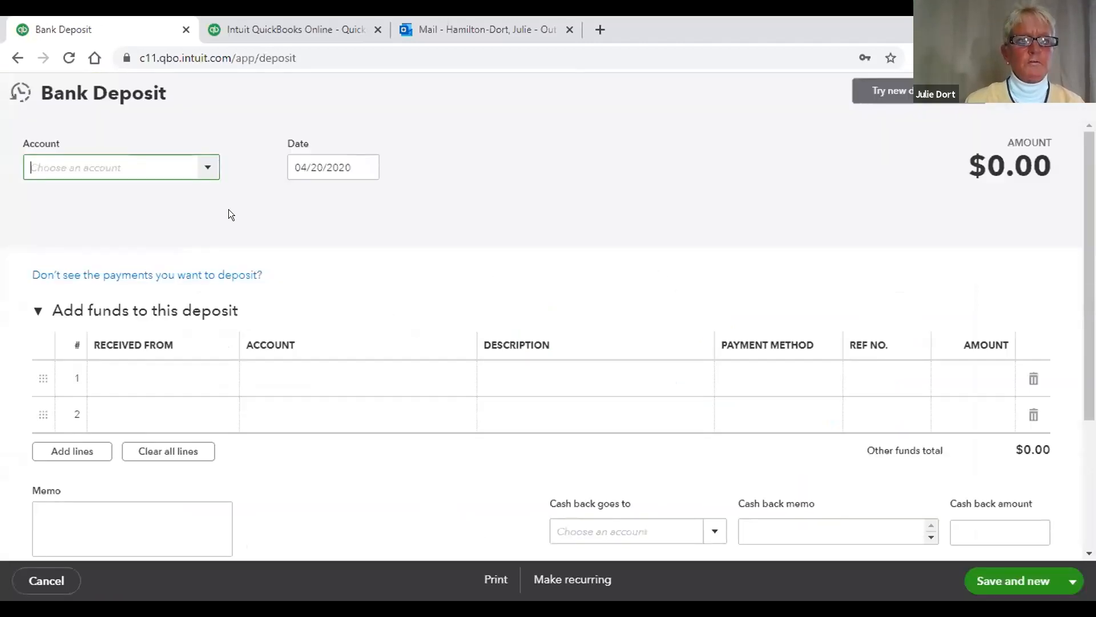
left_click(208, 168)
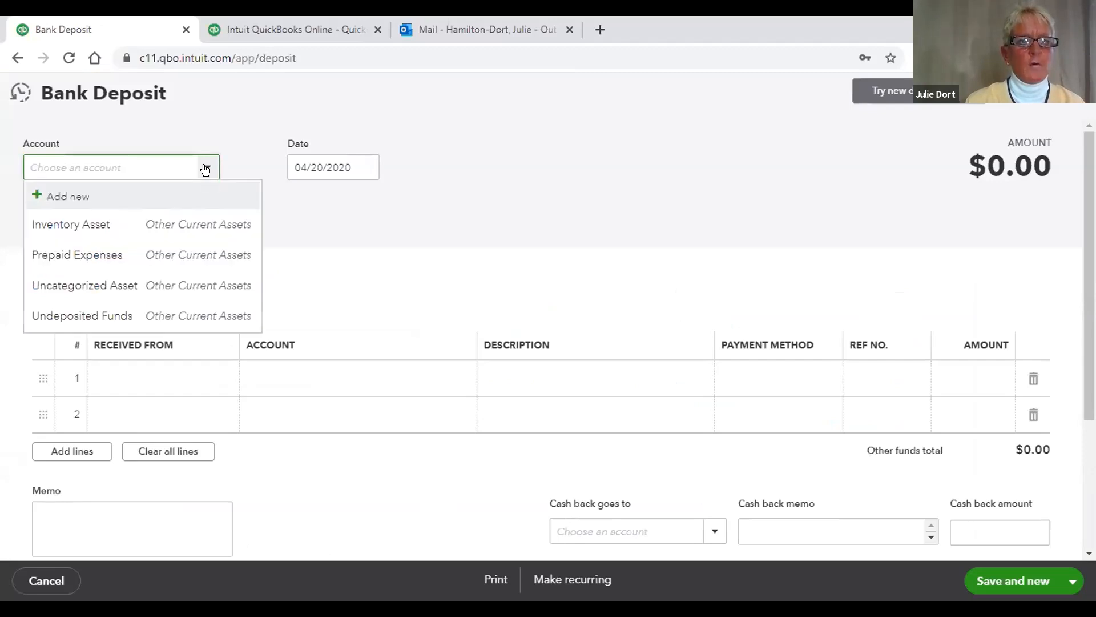
Step: Deposit into Uncategorized Asset and begin editing the first deposit line
left_click(164, 284)
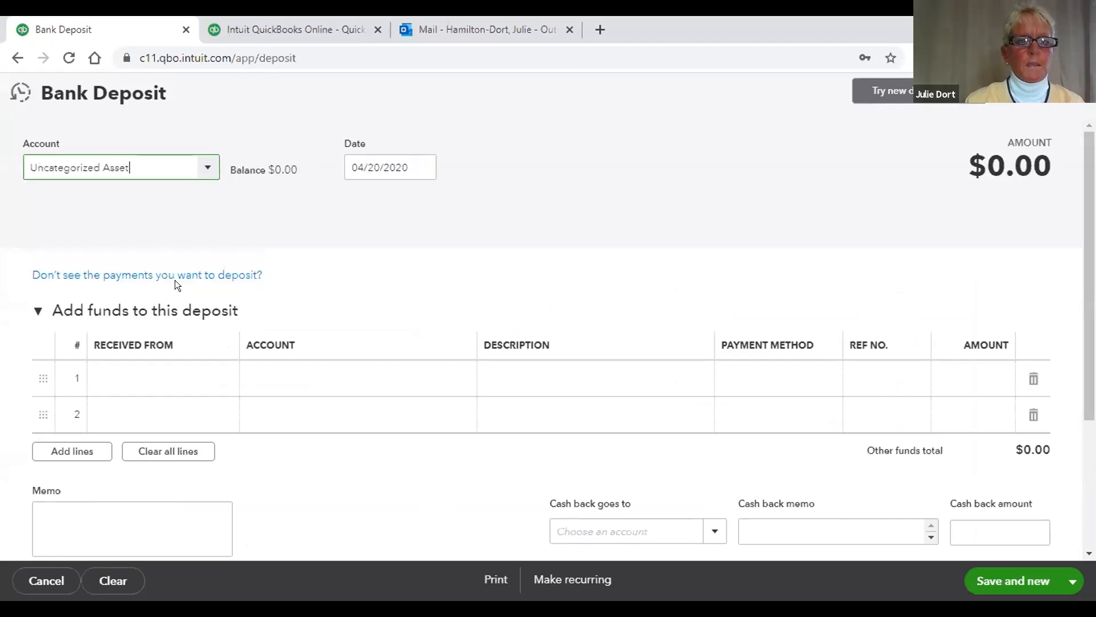
left_click(197, 380)
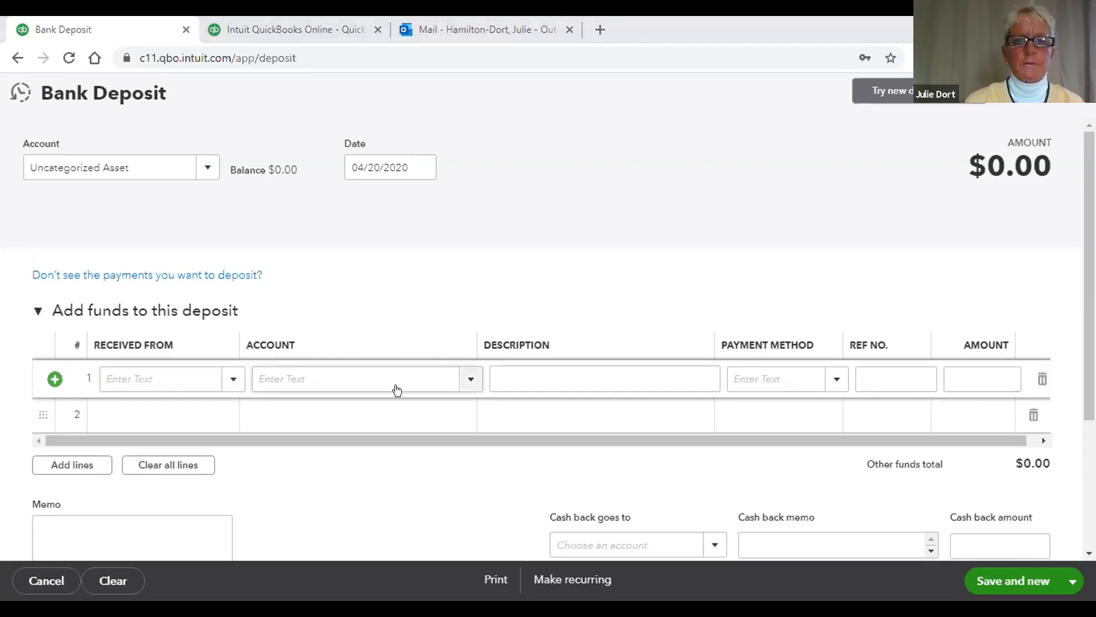
Step: Enter a 'Startup $' Cash line of 5000 from Uncategorized Income, then Save and new
left_click(463, 380)
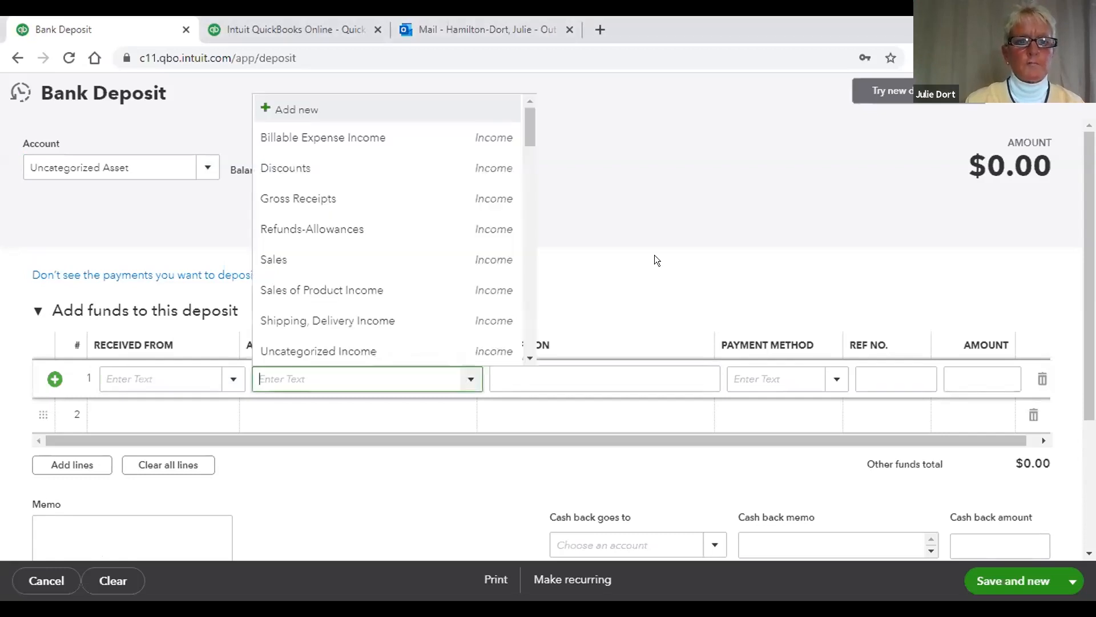
left_click(654, 255)
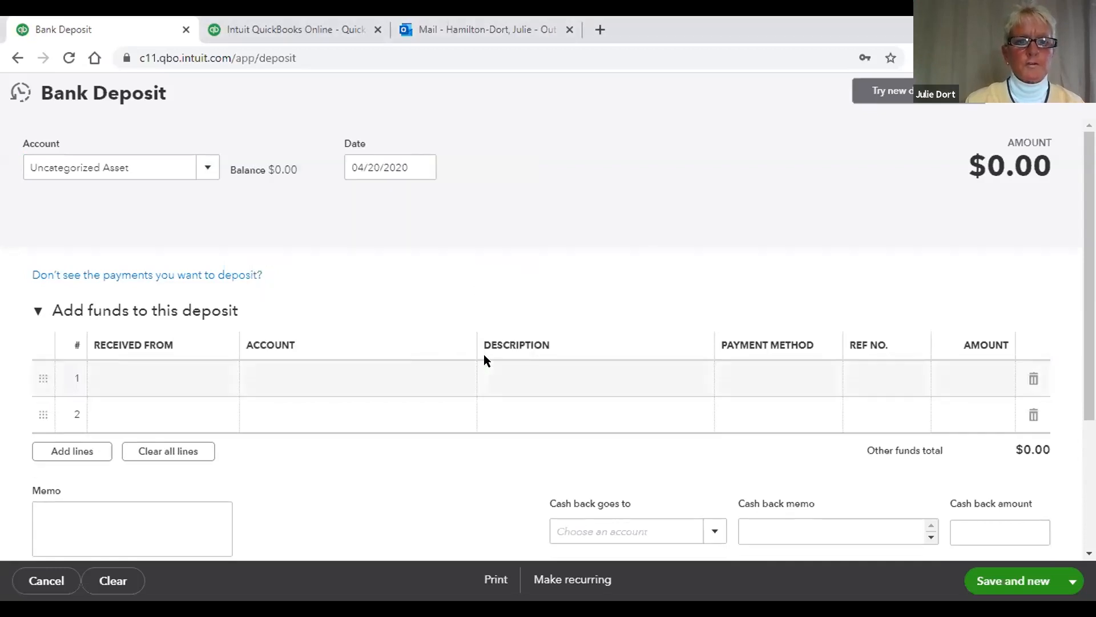
left_click(463, 378)
left_click(463, 379)
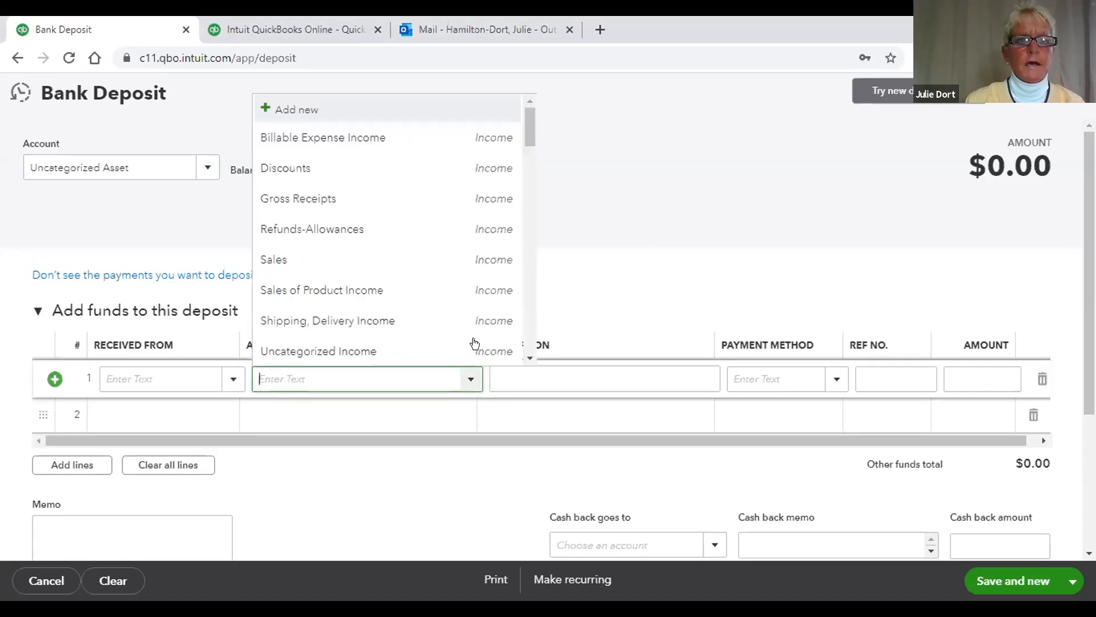
left_click(358, 349)
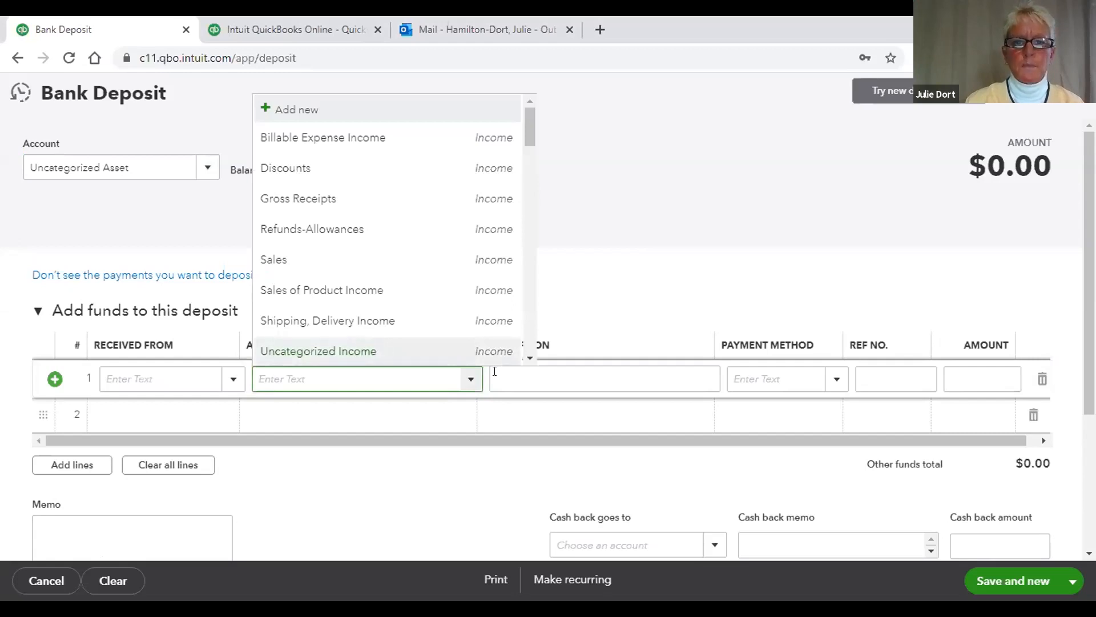
left_click(531, 372)
type("Startup $")
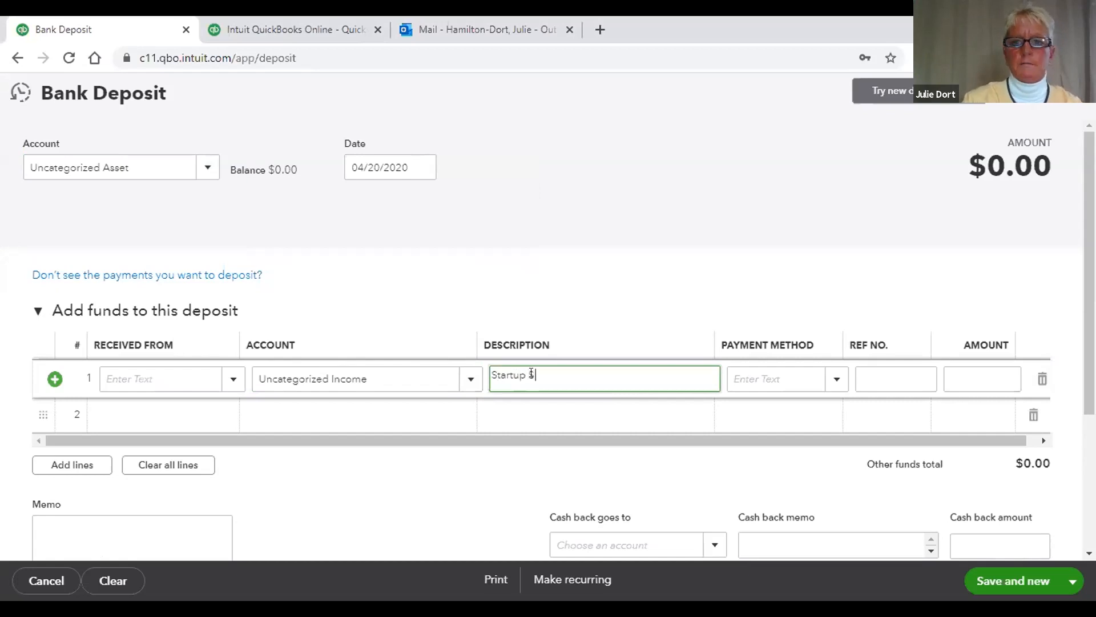
left_click(834, 379)
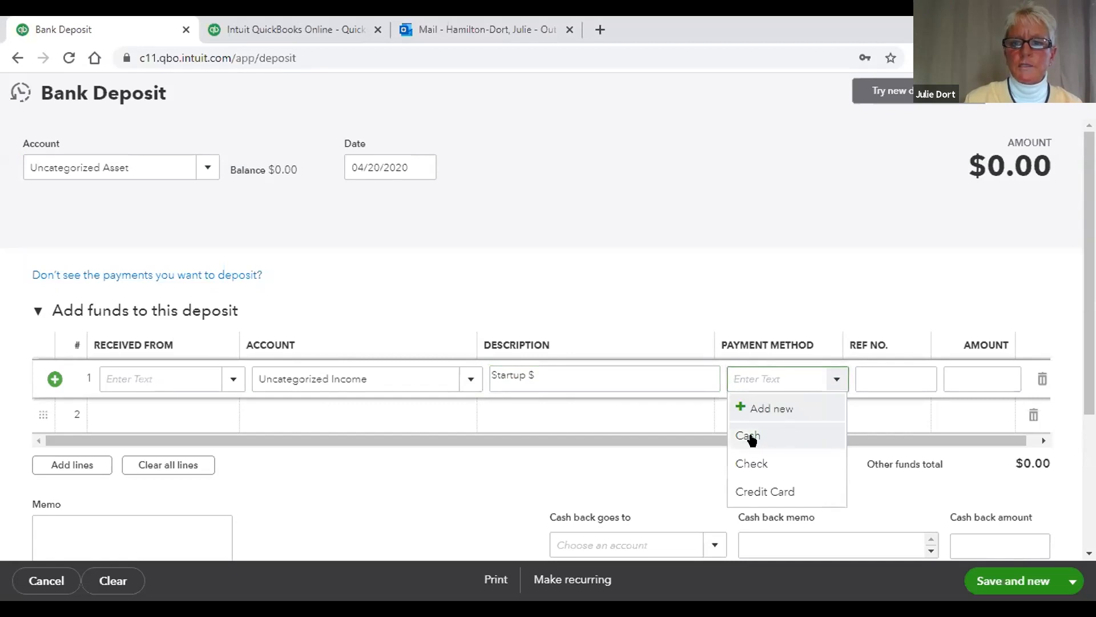
left_click(748, 436)
left_click(860, 382)
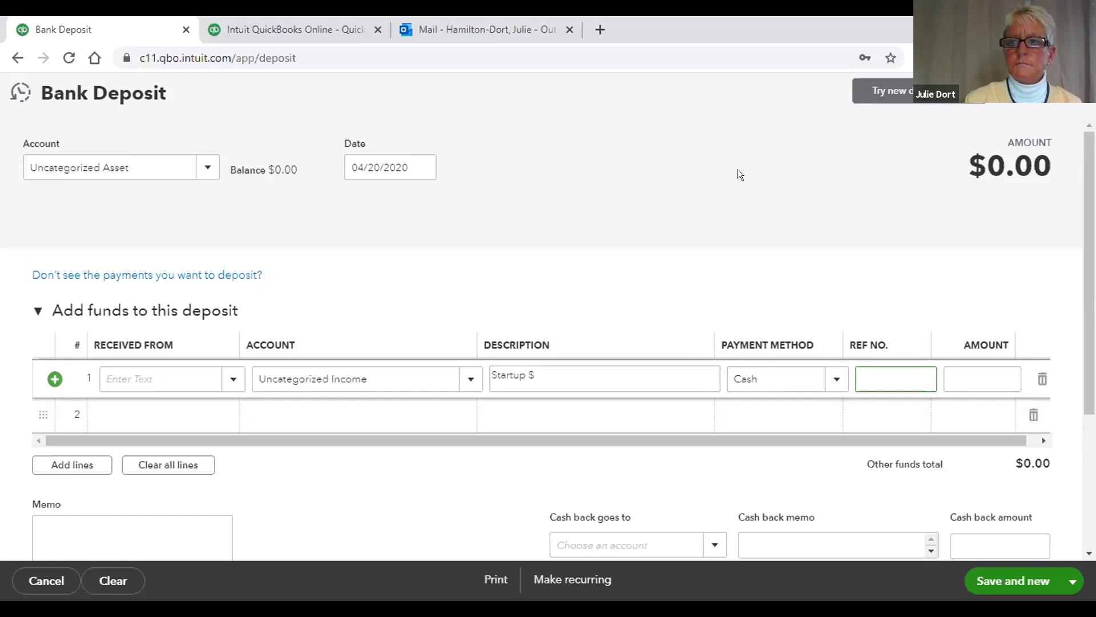
type("5000")
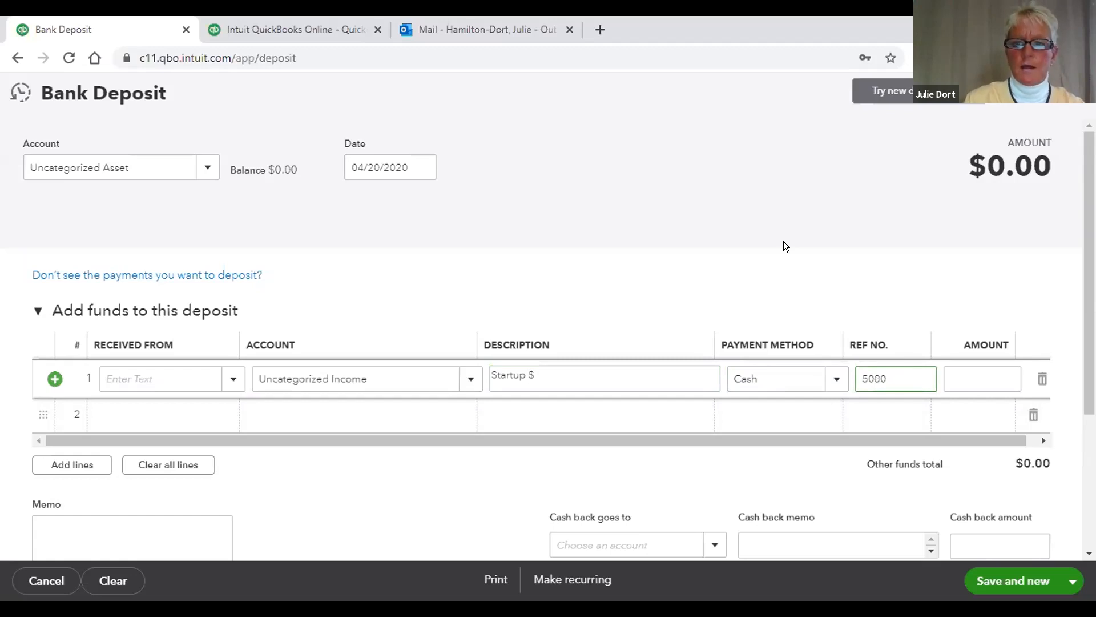
left_click(661, 458)
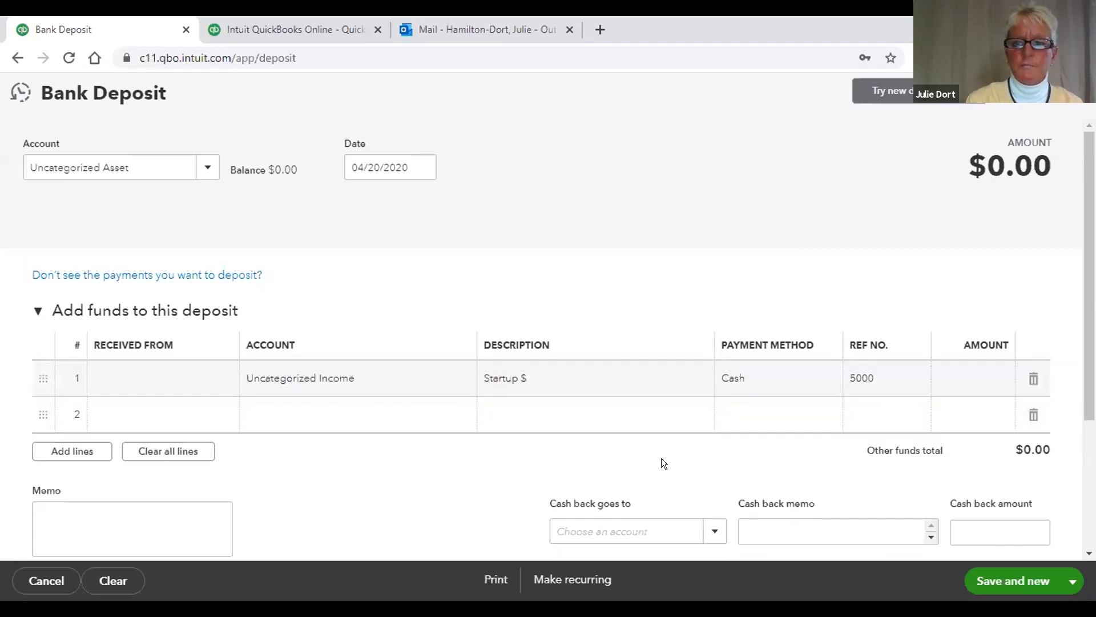
left_click(997, 580)
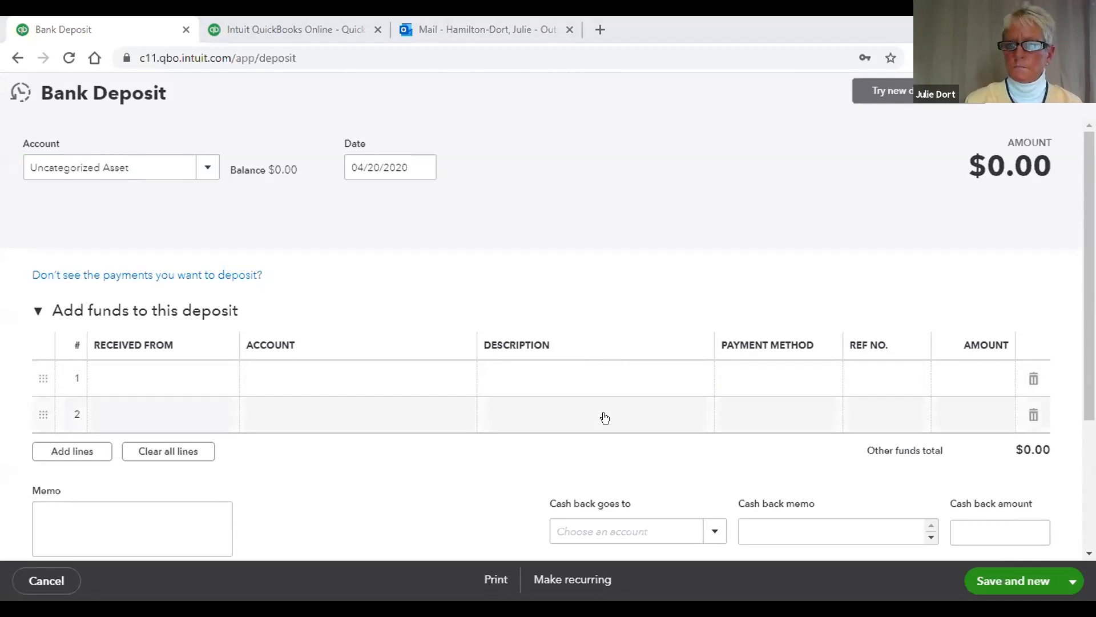
Step: Re-enter the 'Startup $' line as Uncategorized Income, Cash, 5,000.00 and save the deposit
left_click(331, 379)
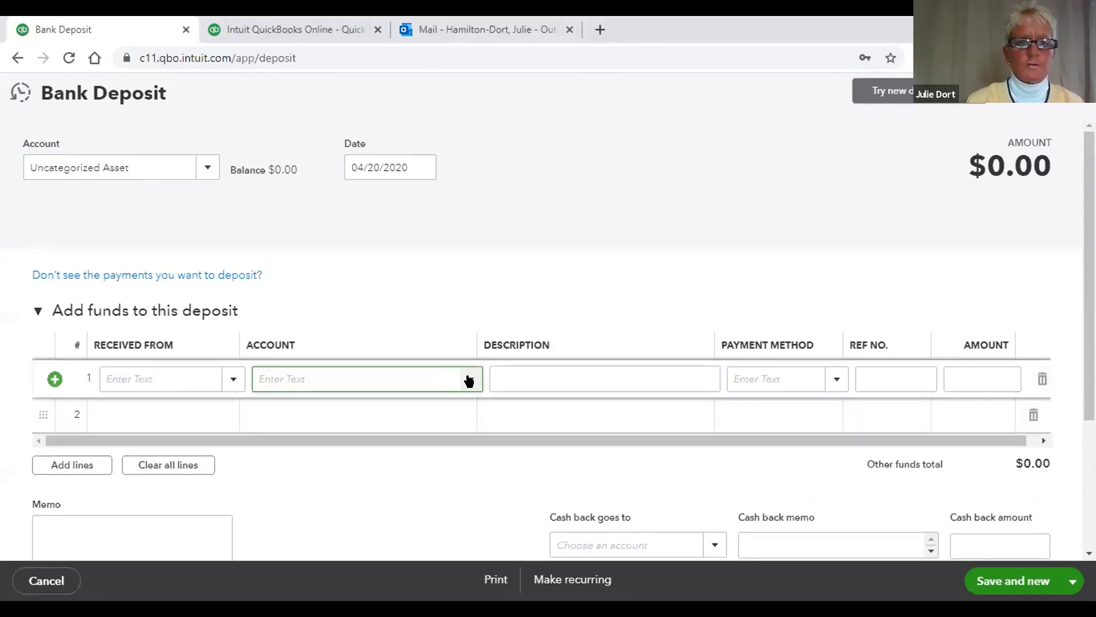
left_click(469, 379)
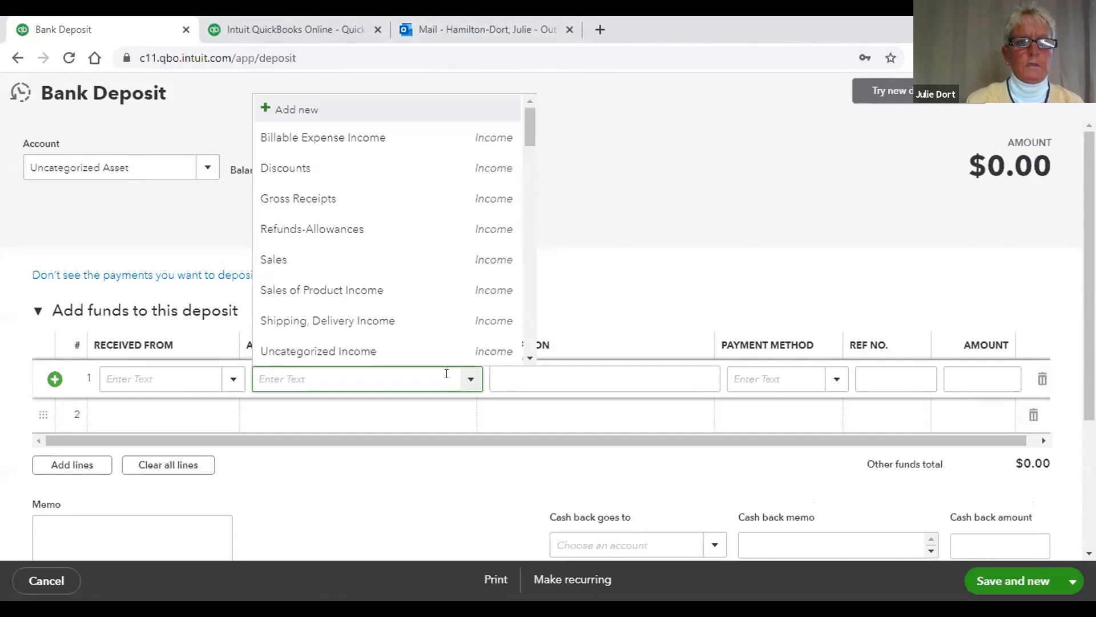
left_click(397, 350)
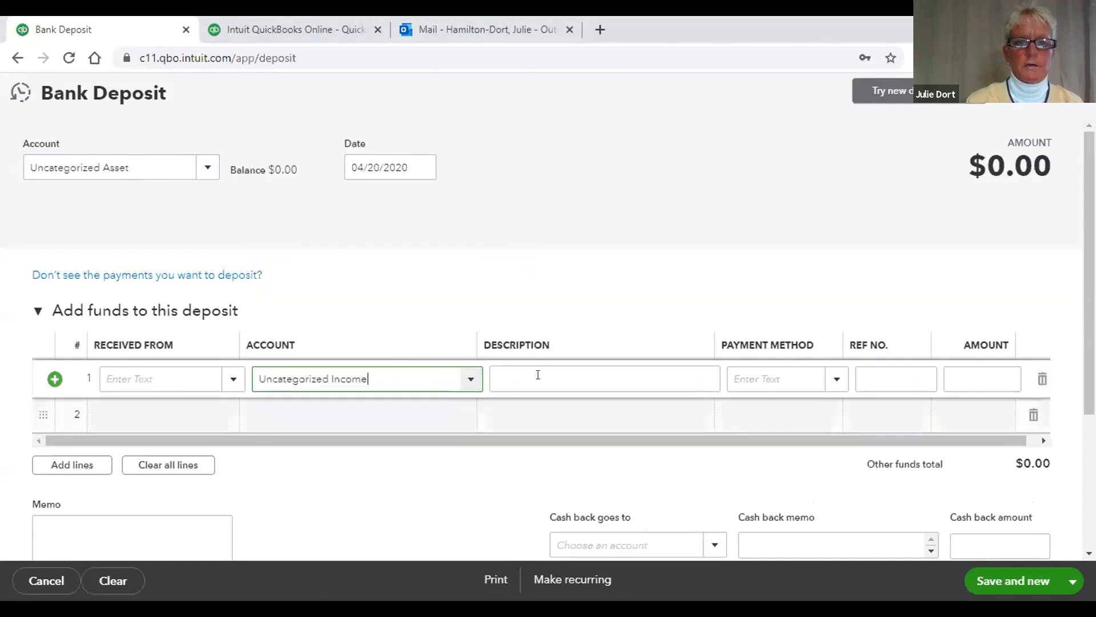
left_click(573, 371)
type("Startup ")
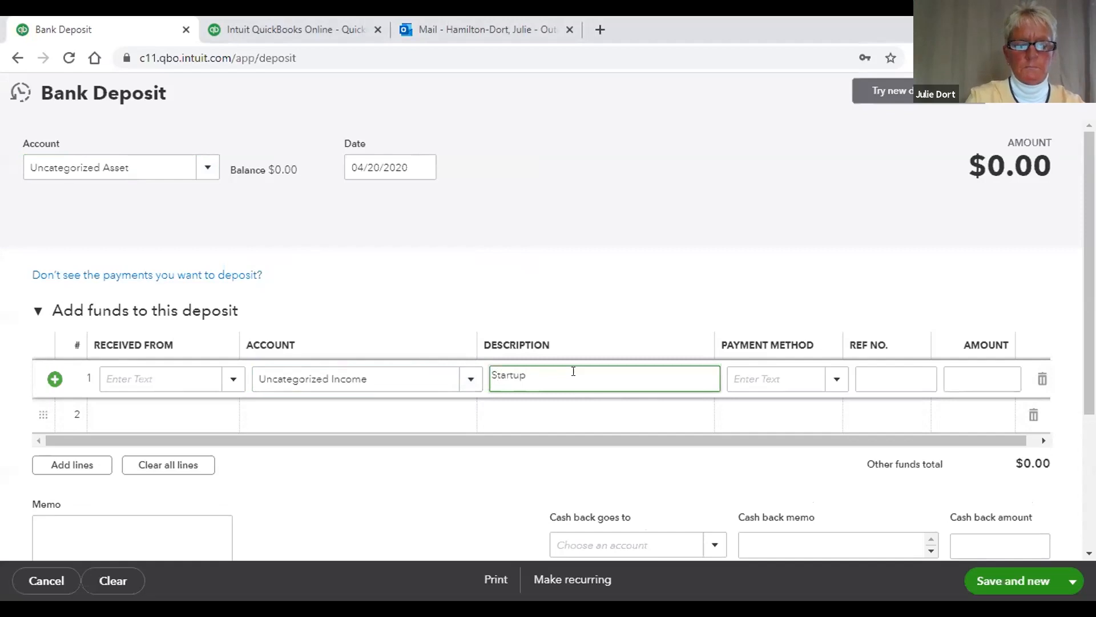
type("$")
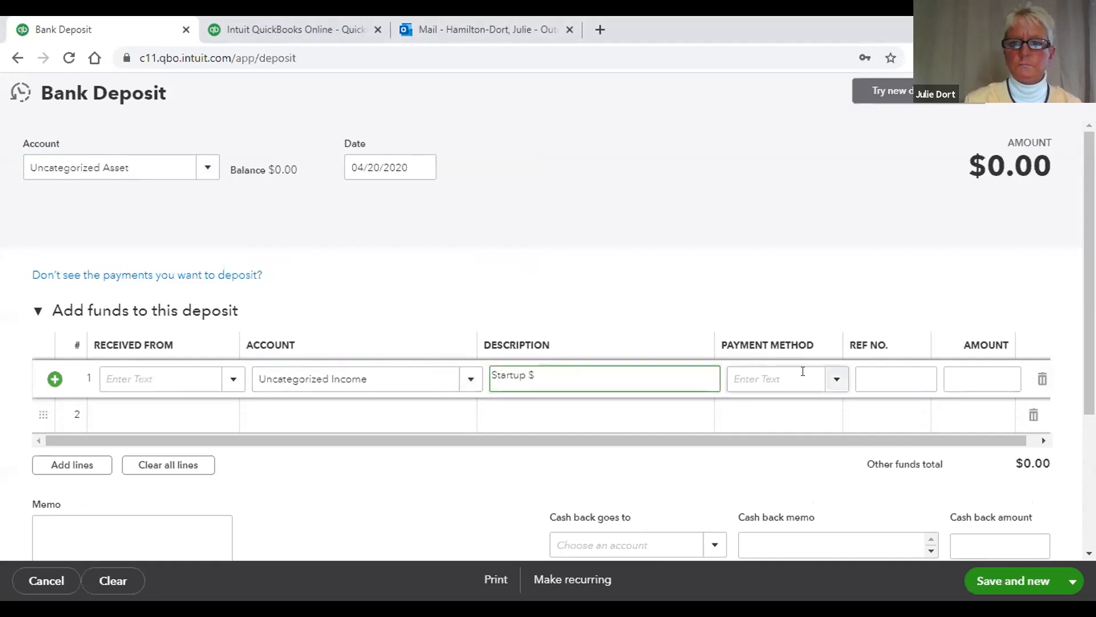
left_click(834, 377)
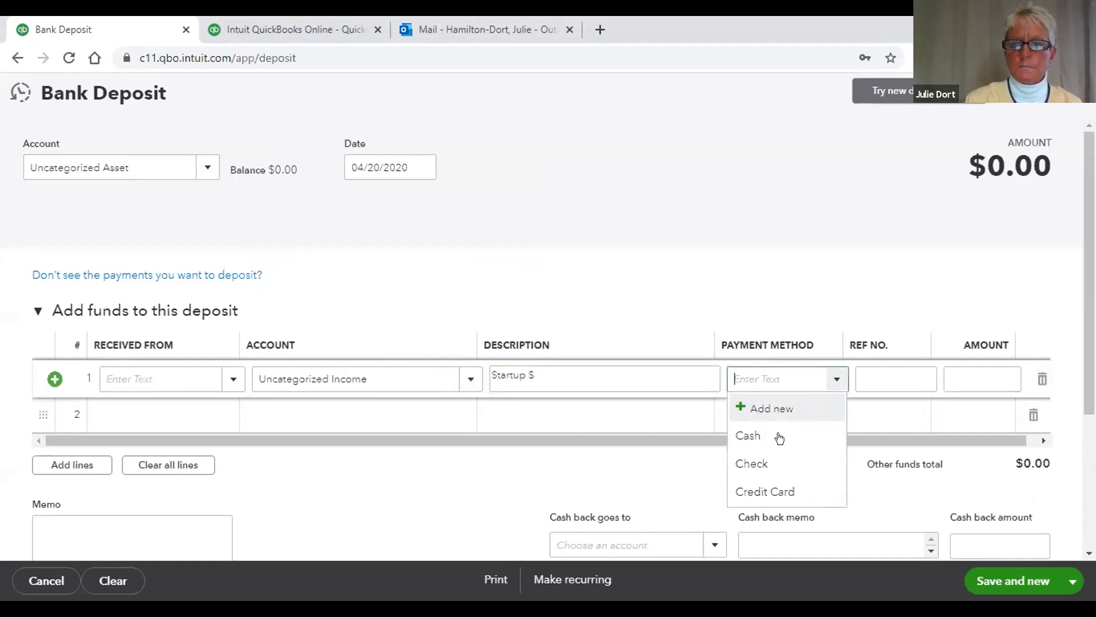
left_click(769, 437)
left_click(955, 382)
type("50000")
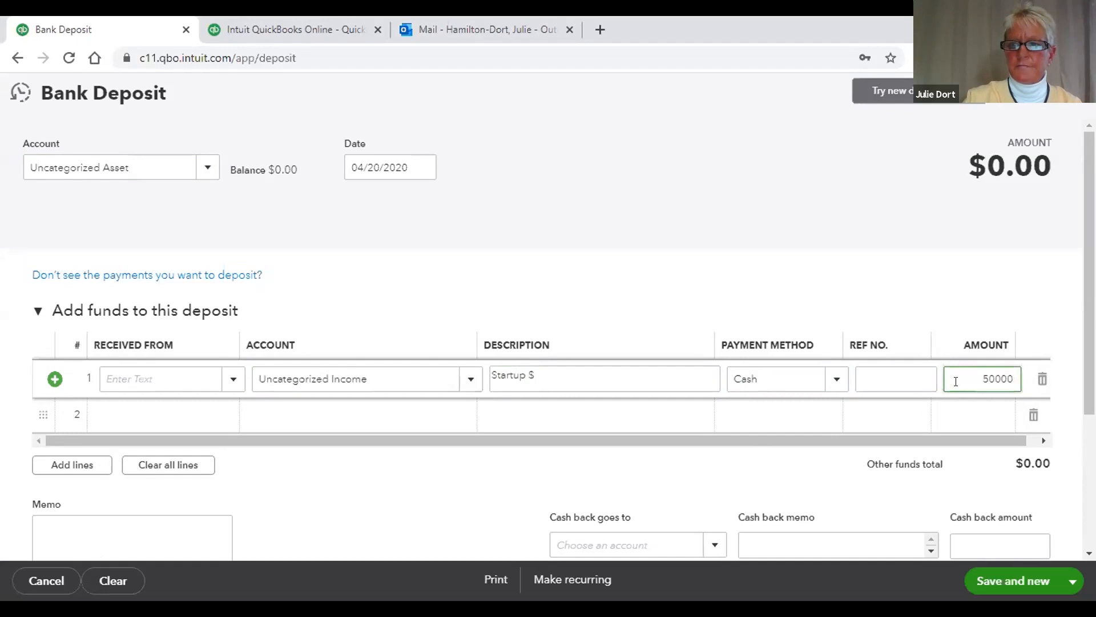
key("BackSpace")
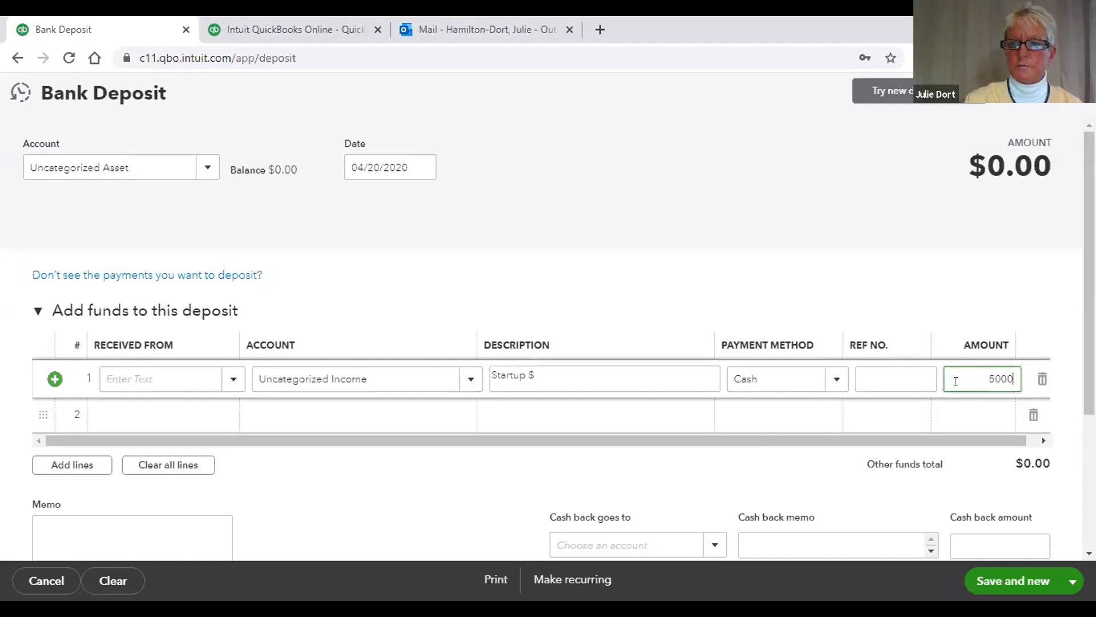
left_click(806, 461)
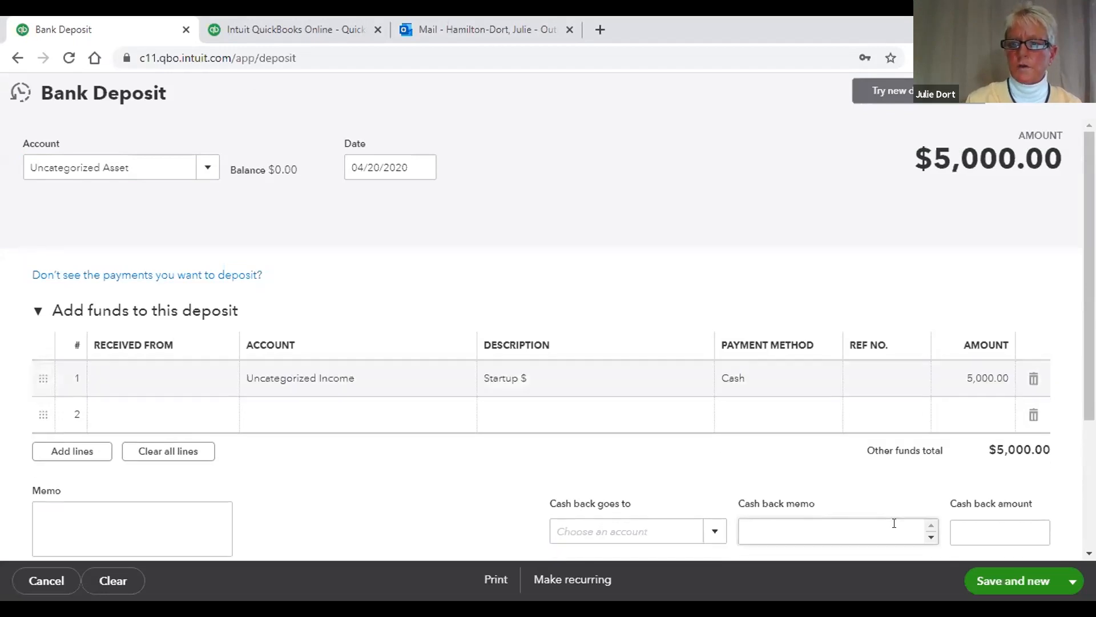
left_click(984, 573)
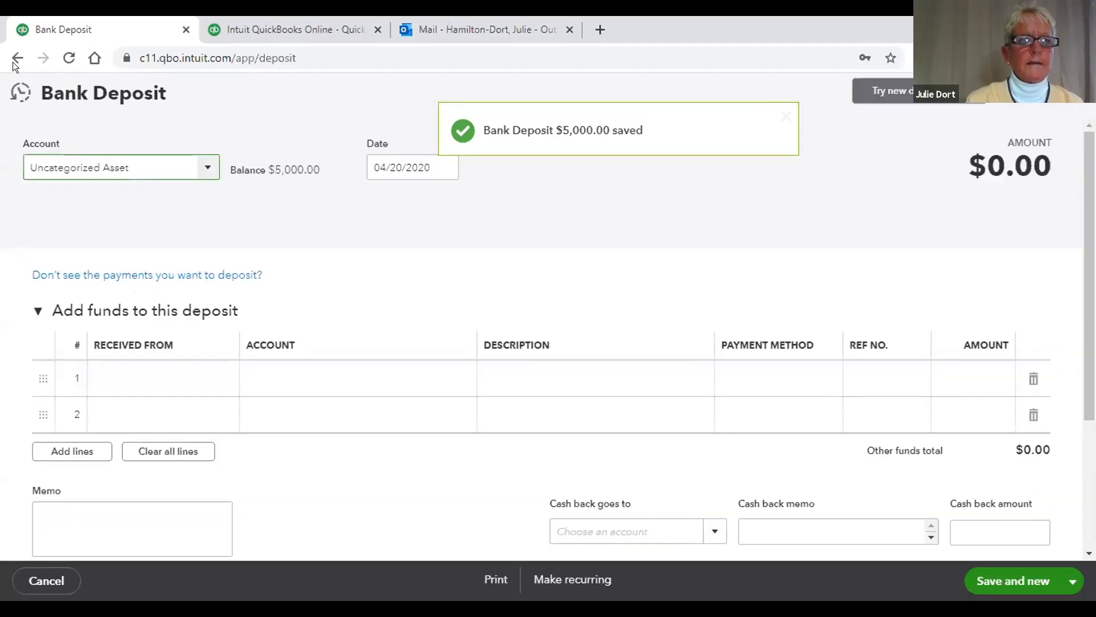
Step: Leave the deposit form for the dashboard and scroll through its cards
left_click(16, 59)
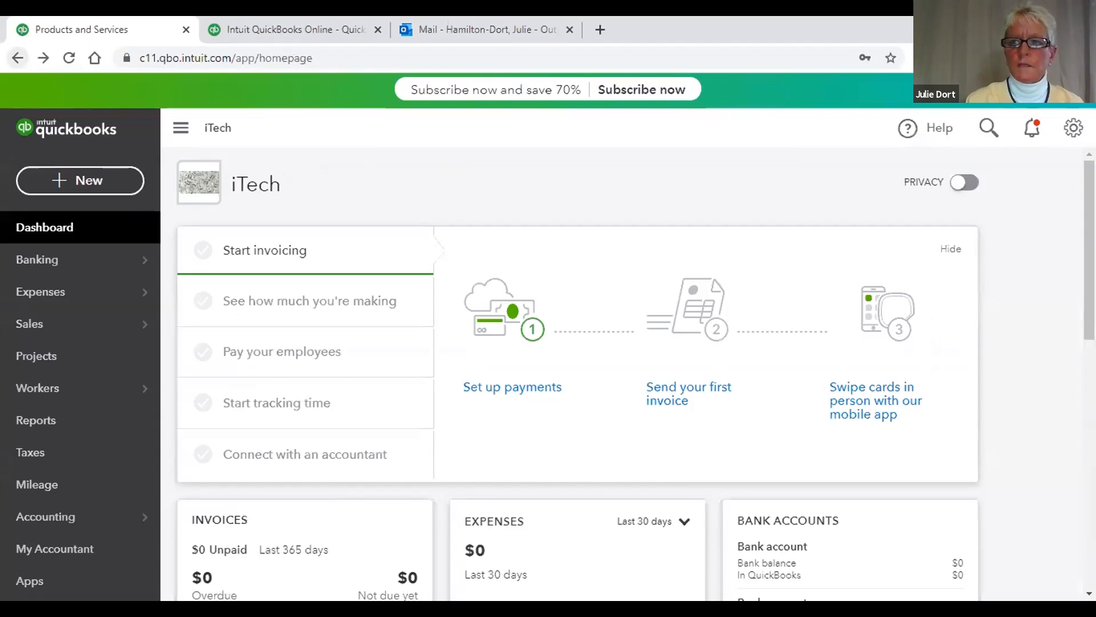
scroll(1085, 296, "down", 3)
scroll(1086, 308, "down", 2)
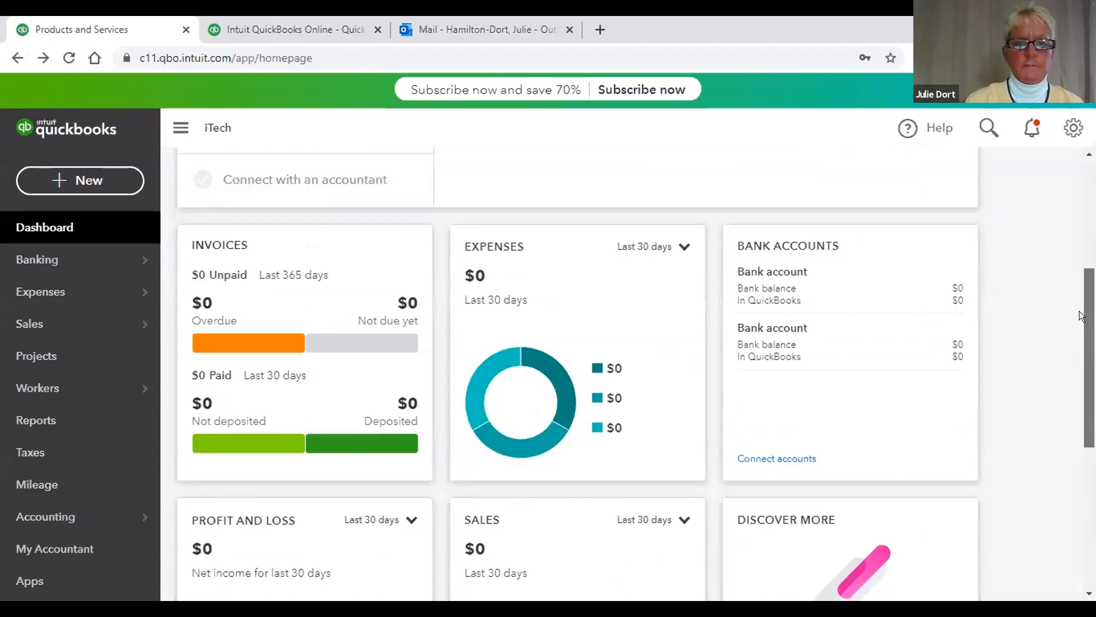
scroll(1080, 342, "up", 3)
scroll(1074, 365, "down", 5)
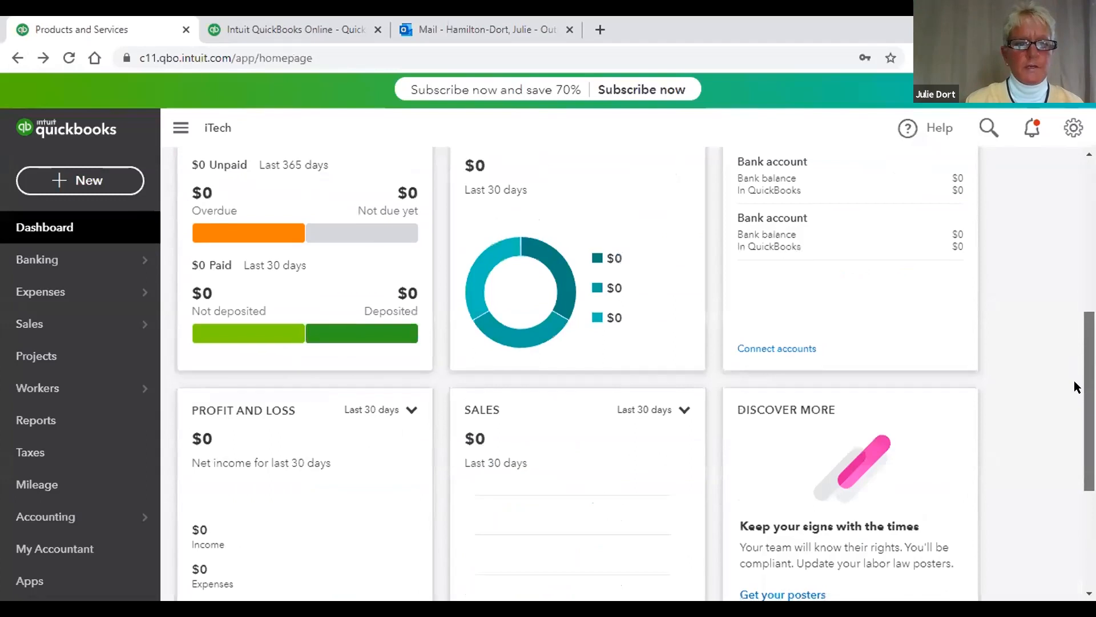
scroll(1065, 302, "up", 4)
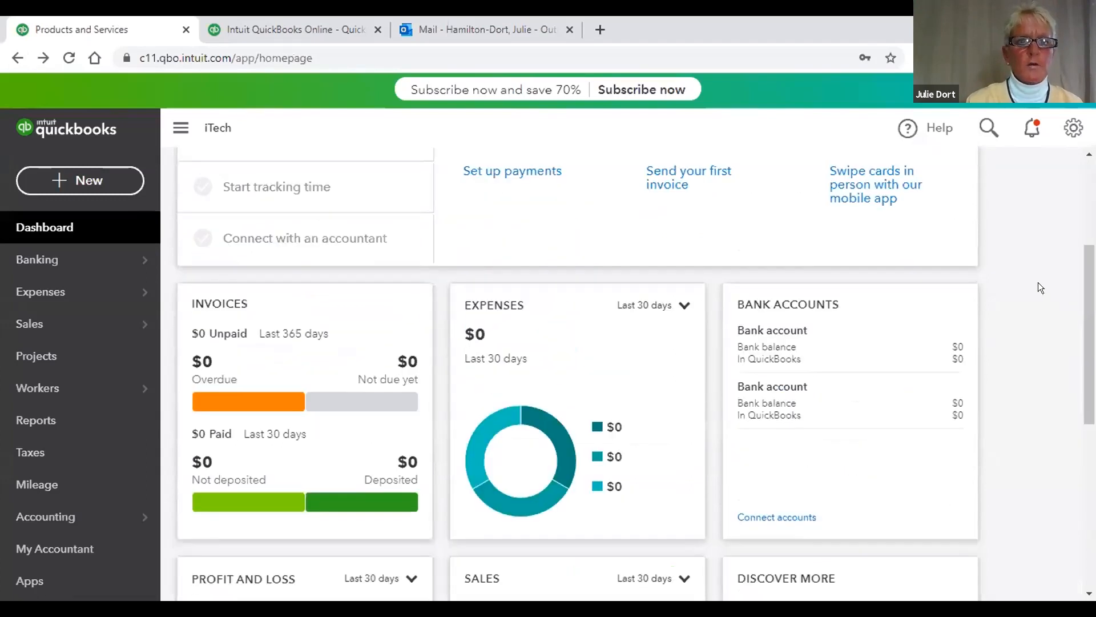
Step: Reload the dashboard so the profit and loss card shows $5,000 income and $0 expenses
left_click(391, 59)
key("Return")
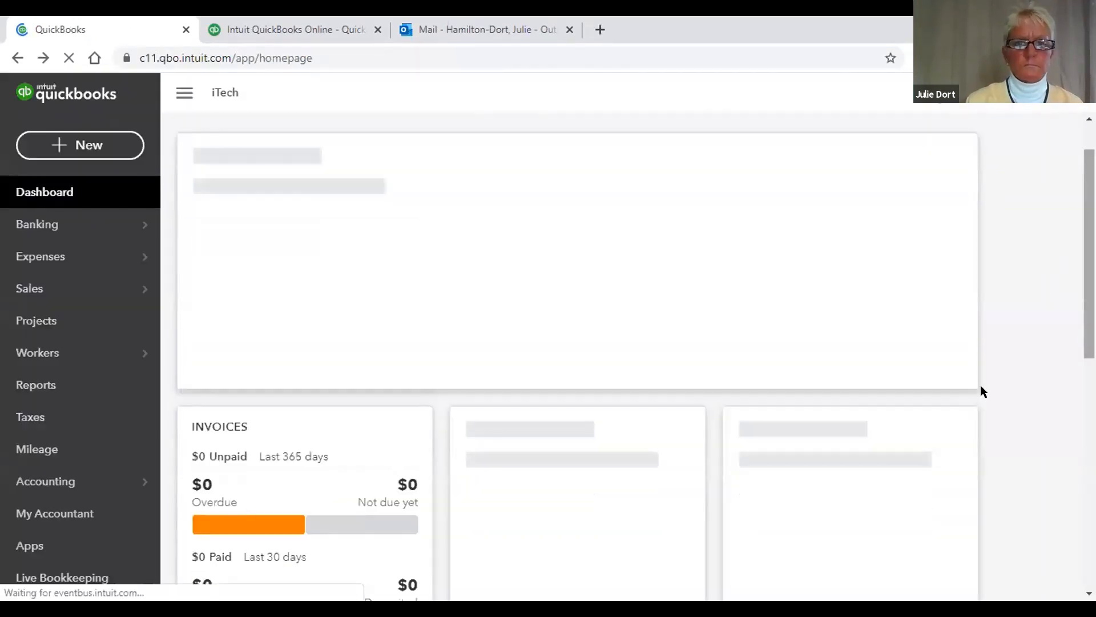
scroll(1079, 366, "down", 5)
left_click_drag(1087, 364, 1073, 149)
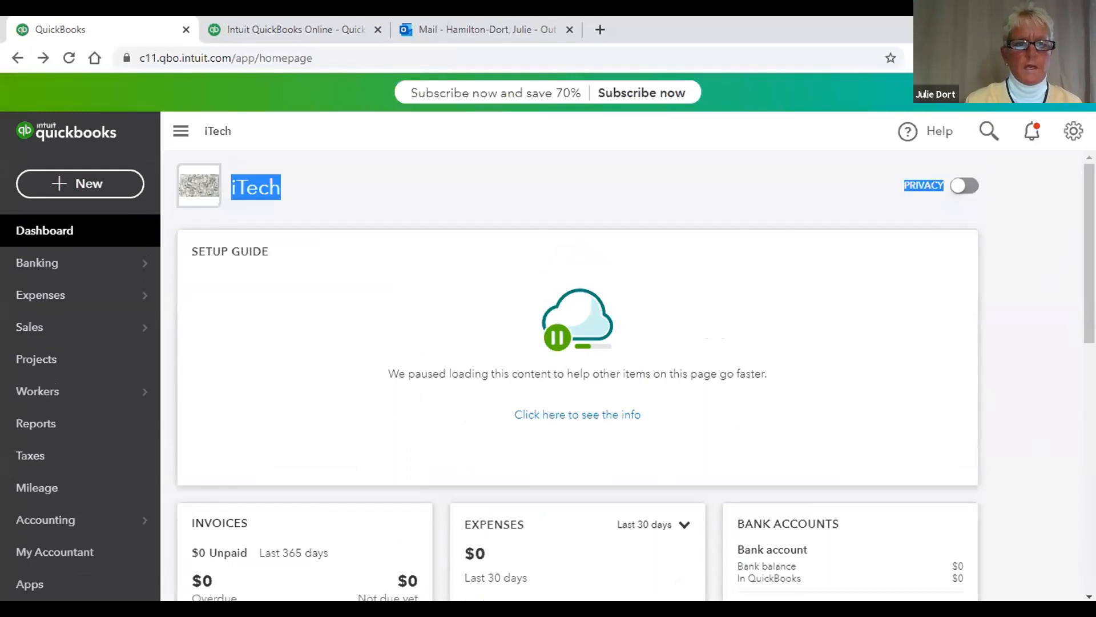
scroll(577, 414, "down", 5)
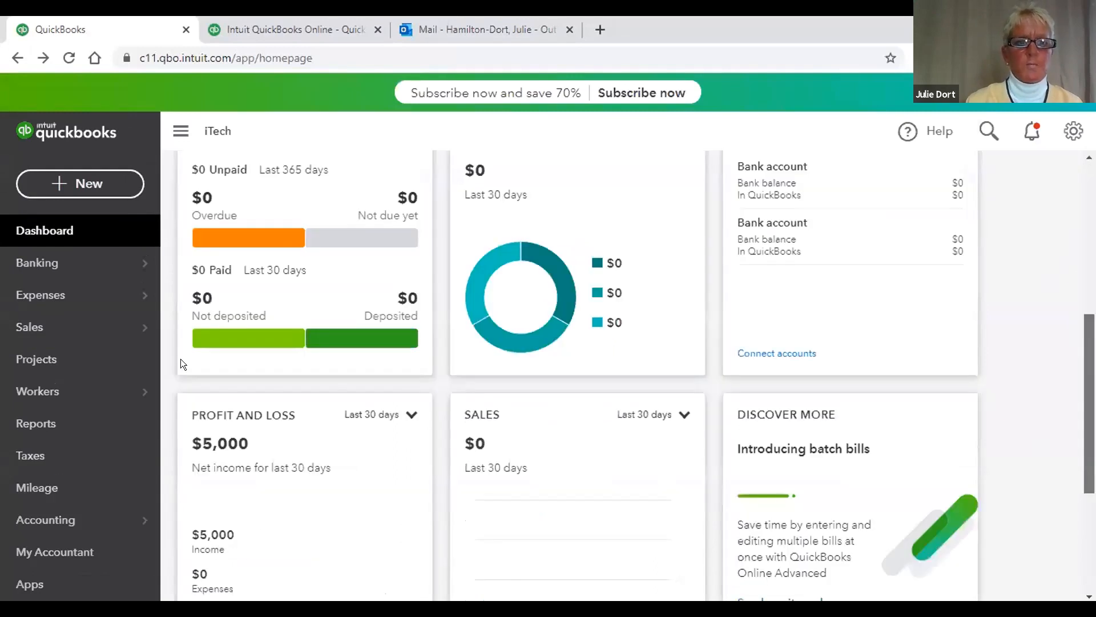
scroll(268, 425, "down", 1)
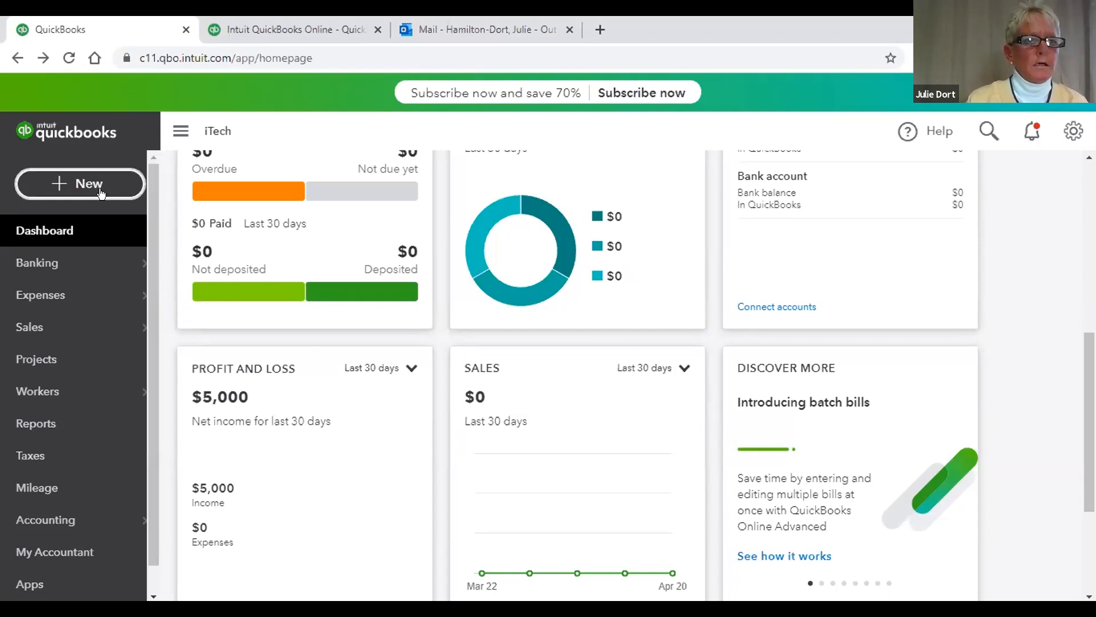
mouse_move(37, 325)
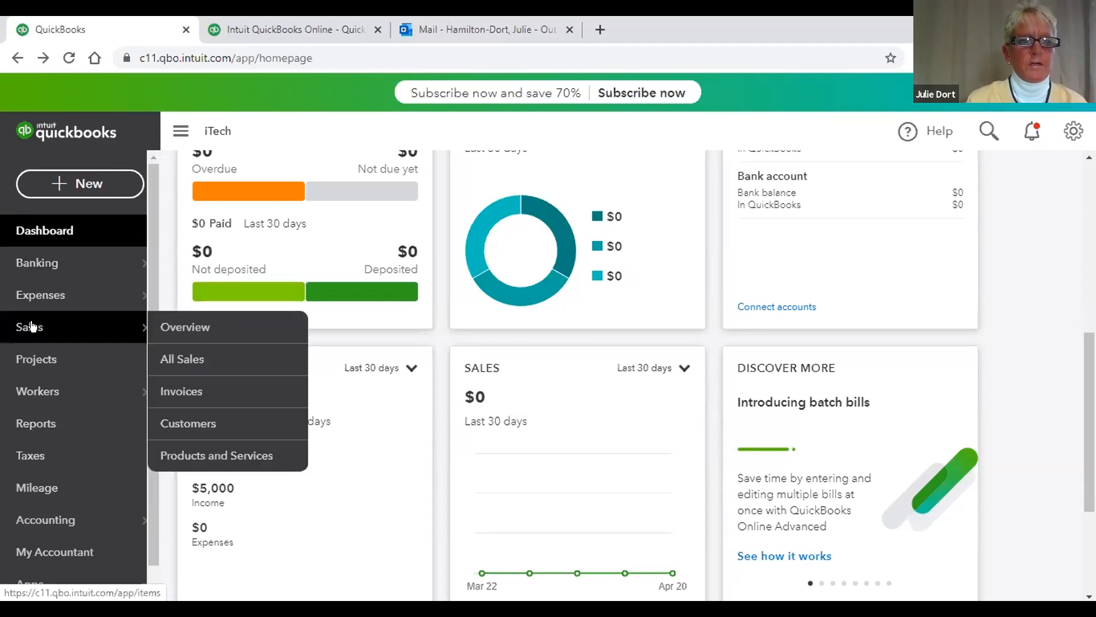
Step: Import products and services from Import File.xlsx in the Desktop Quickbooks folder
left_click(242, 453)
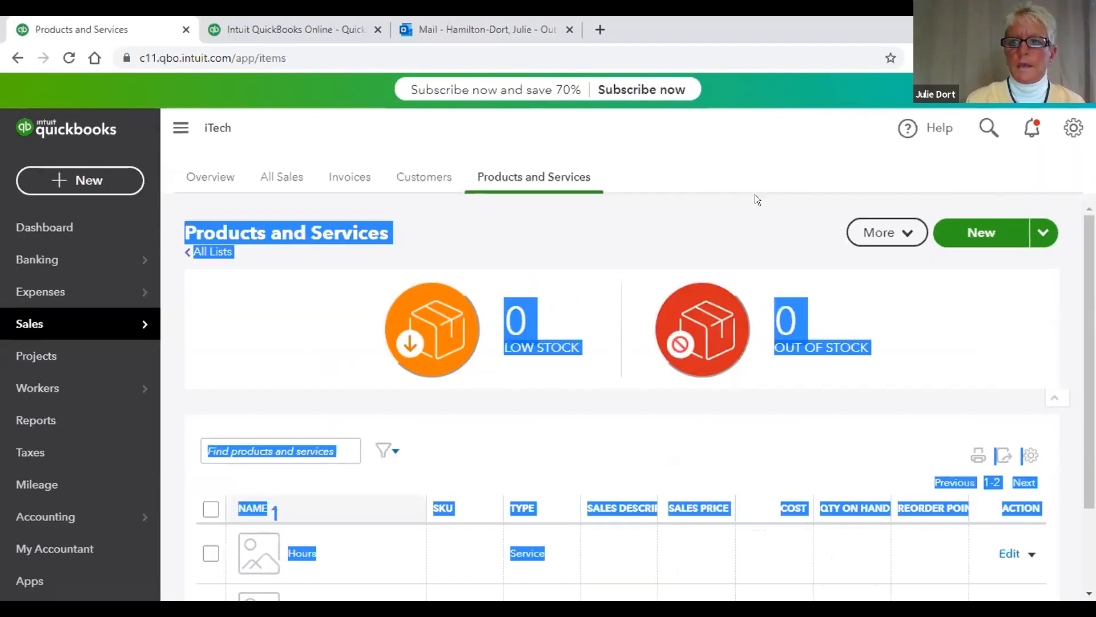
left_click(1037, 228)
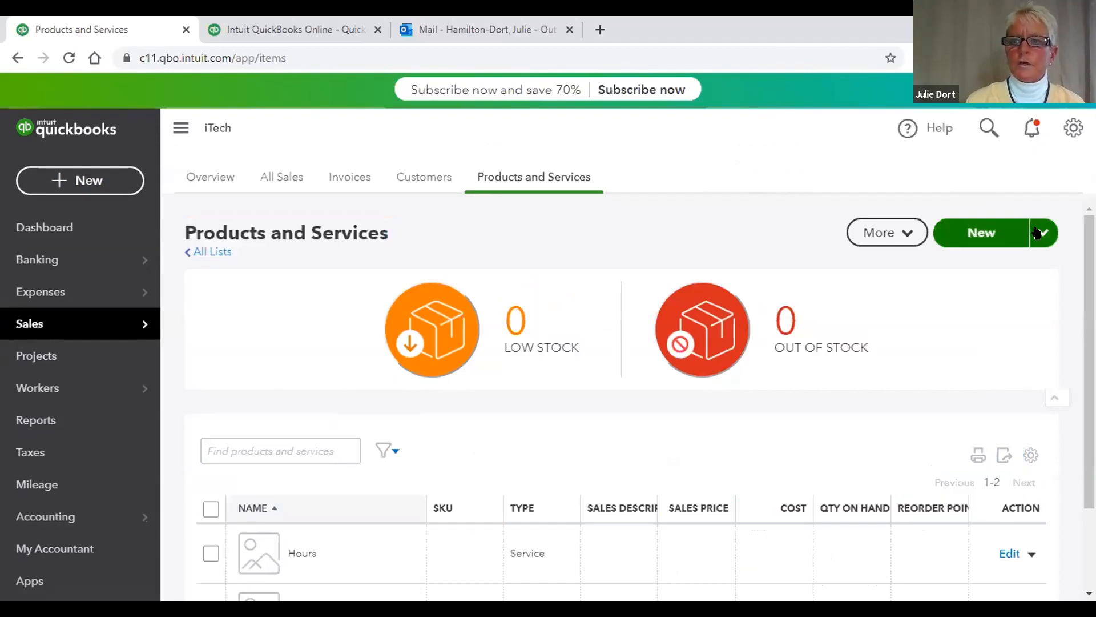
left_click(1037, 232)
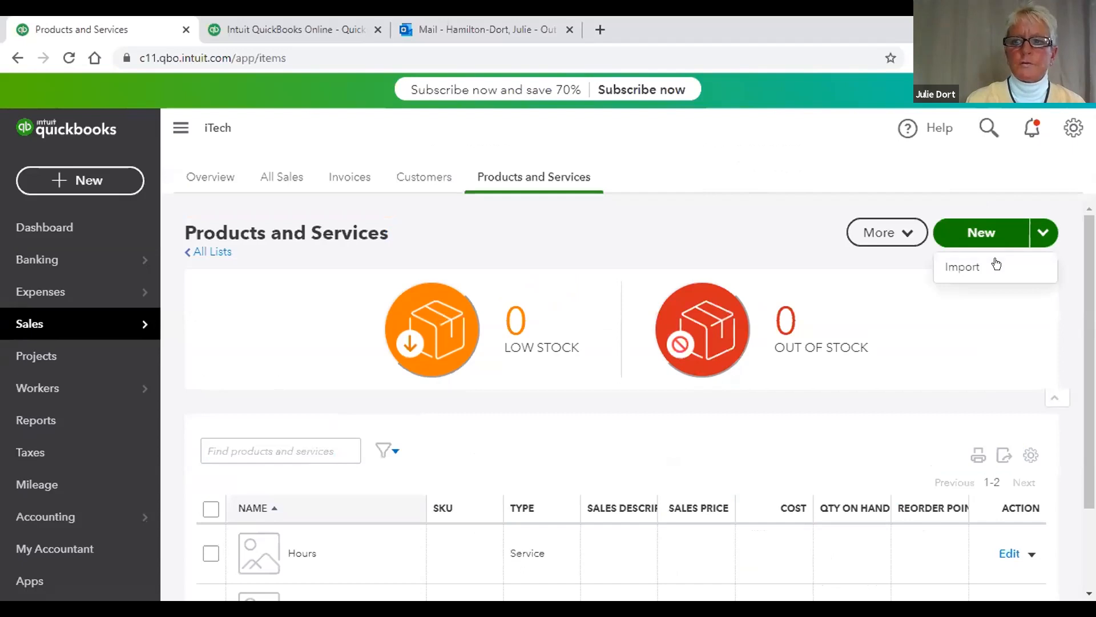
left_click(996, 265)
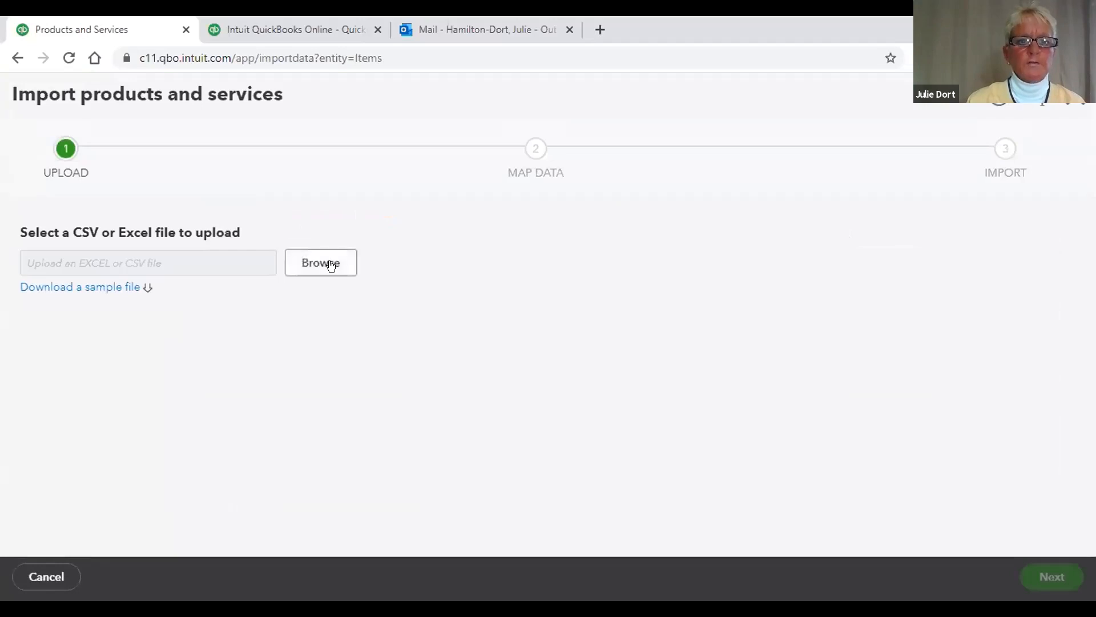
left_click(330, 264)
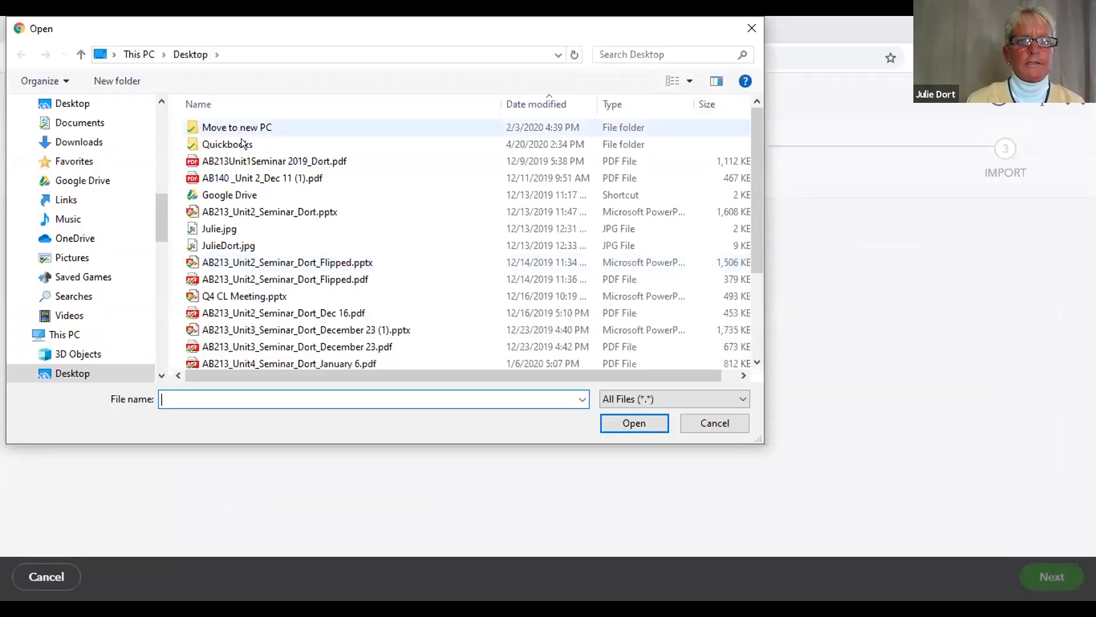
double_click(243, 144)
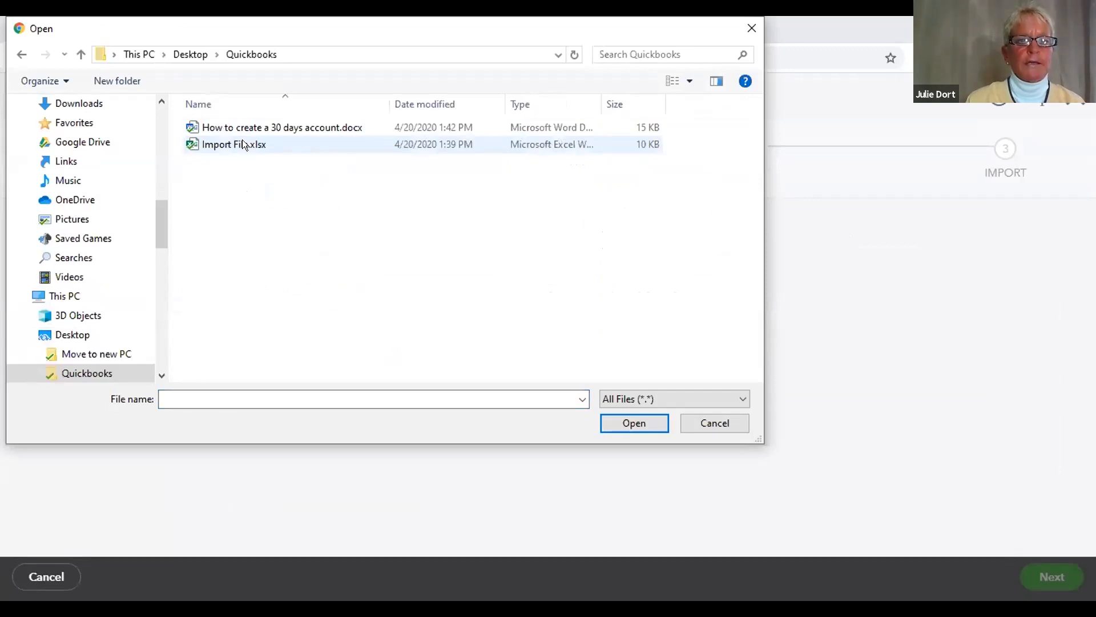
left_click(242, 144)
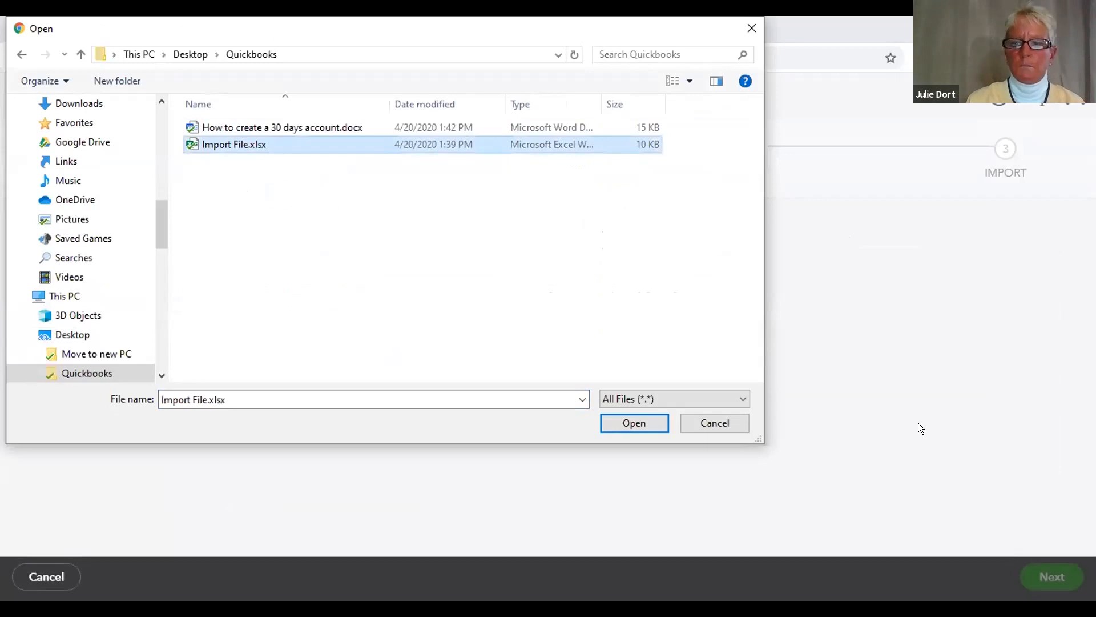
key("Return")
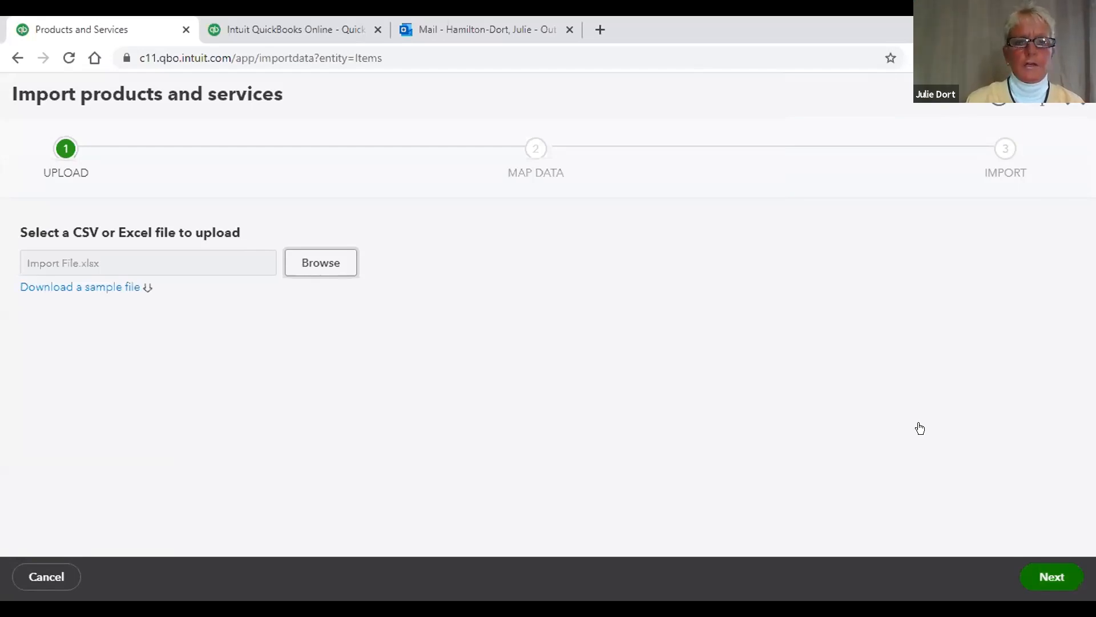
left_click(1040, 570)
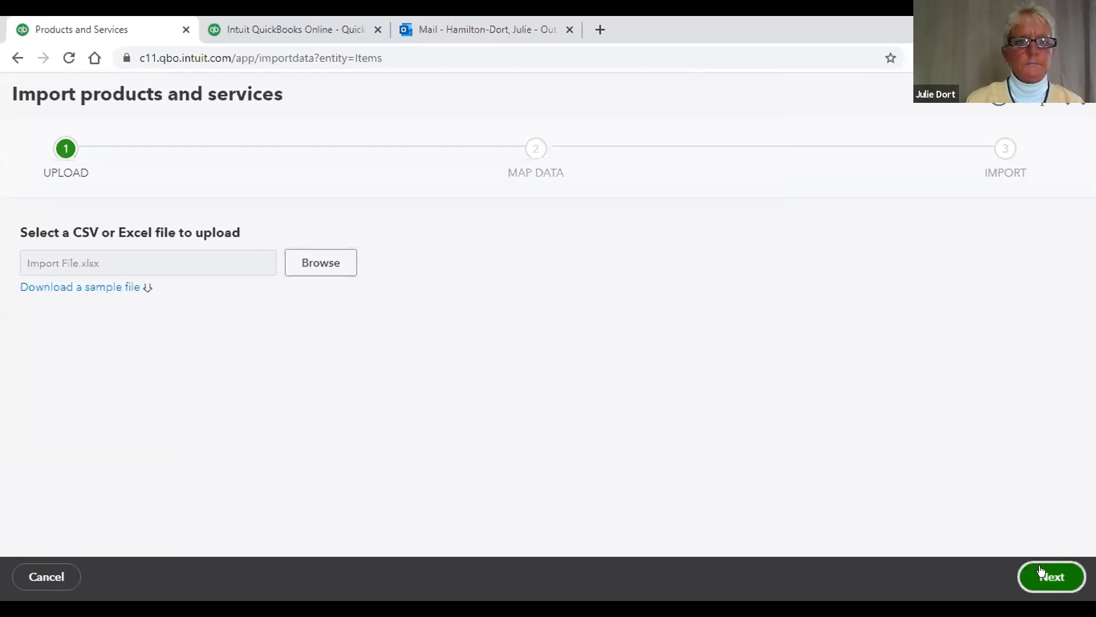
Step: Accept the spreadsheet field mappings and reach the review of 9 products and services
left_click_drag(1085, 415, 1081, 366)
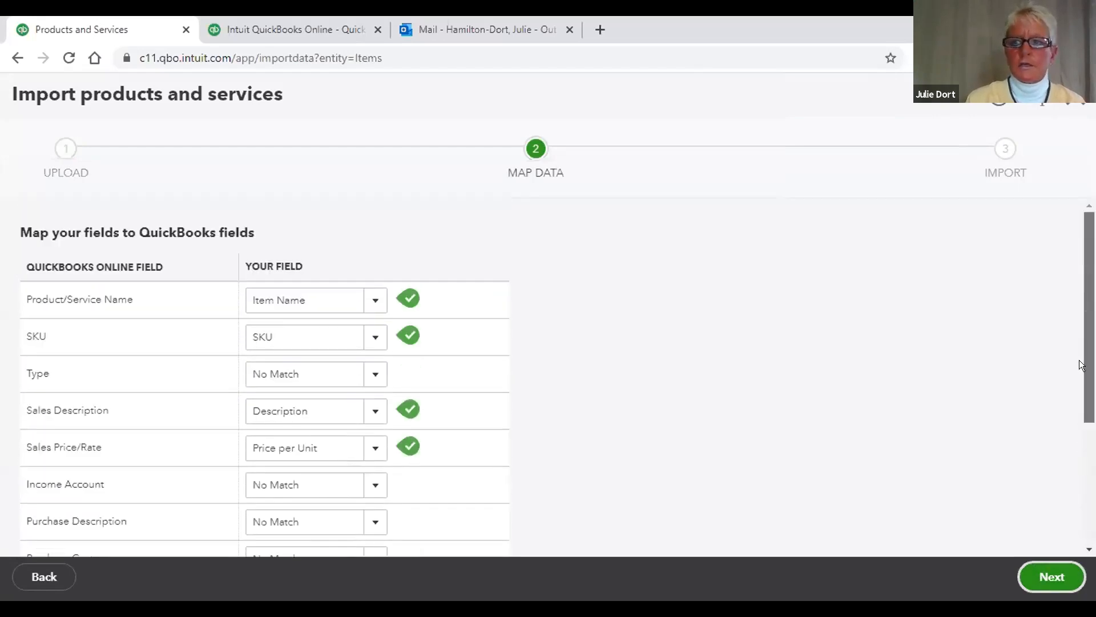
scroll(1074, 418, "down", 2)
scroll(1064, 408, "up", 2)
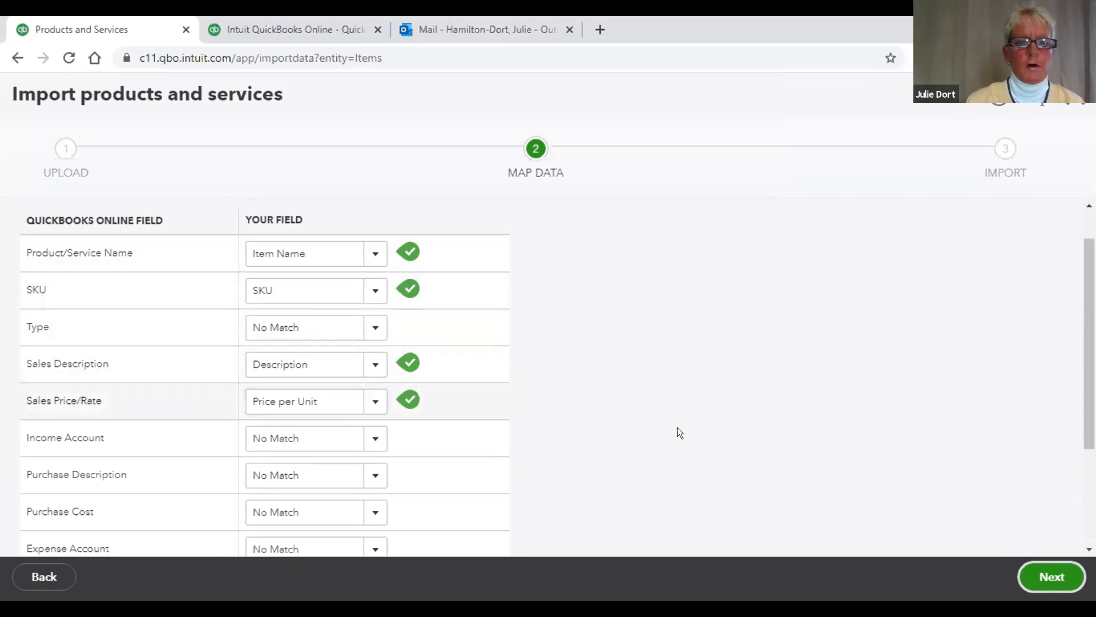
scroll(702, 437, "down", 2)
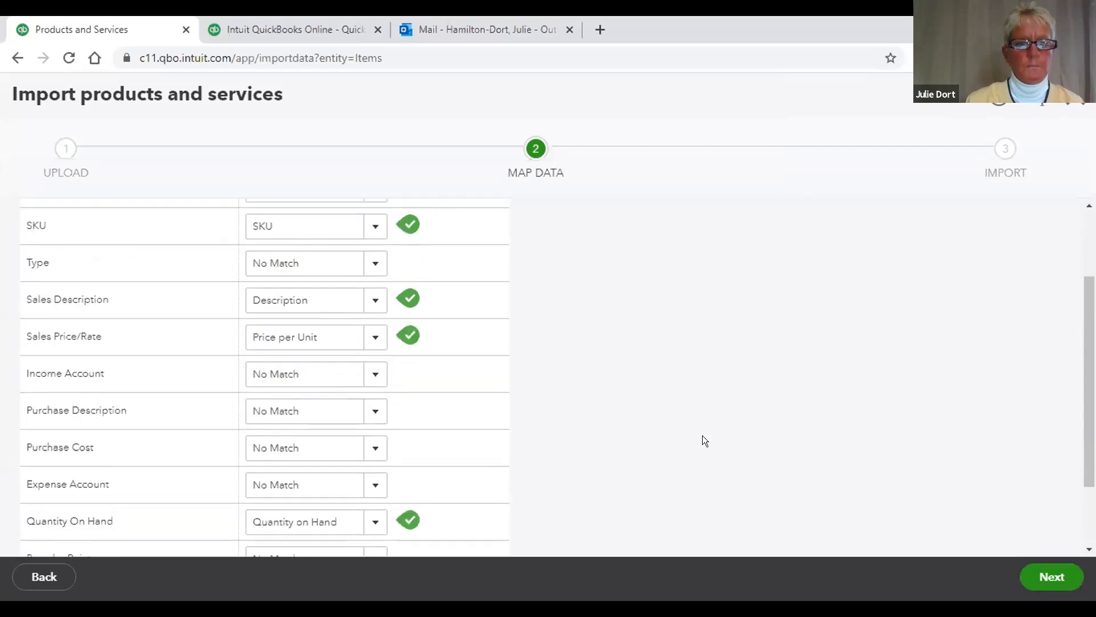
scroll(702, 440, "down", 1)
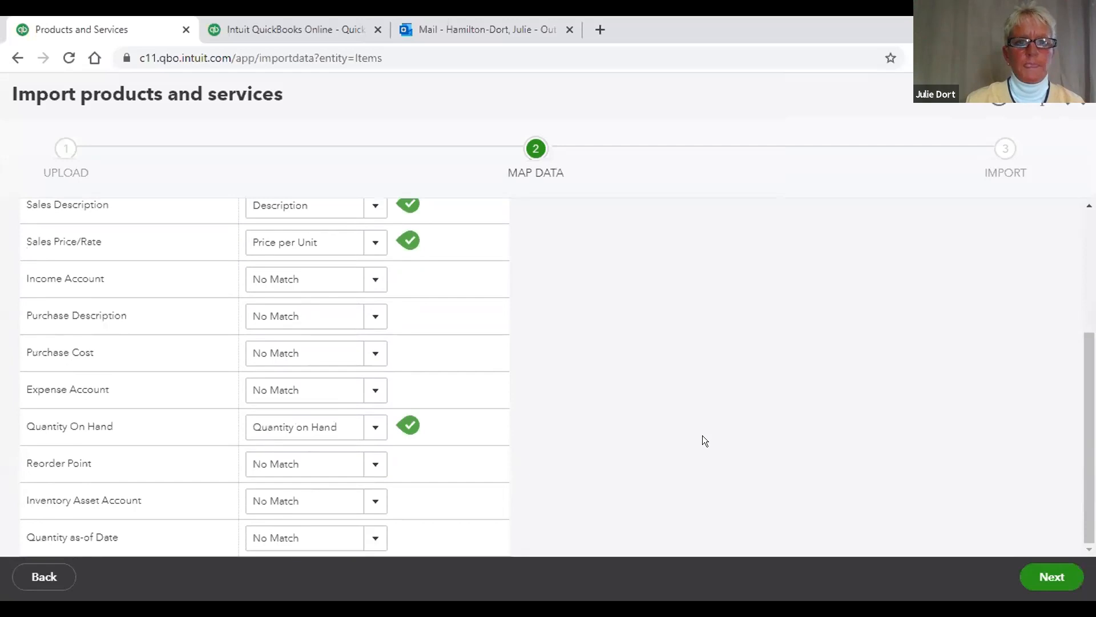
scroll(703, 439, "up", 3)
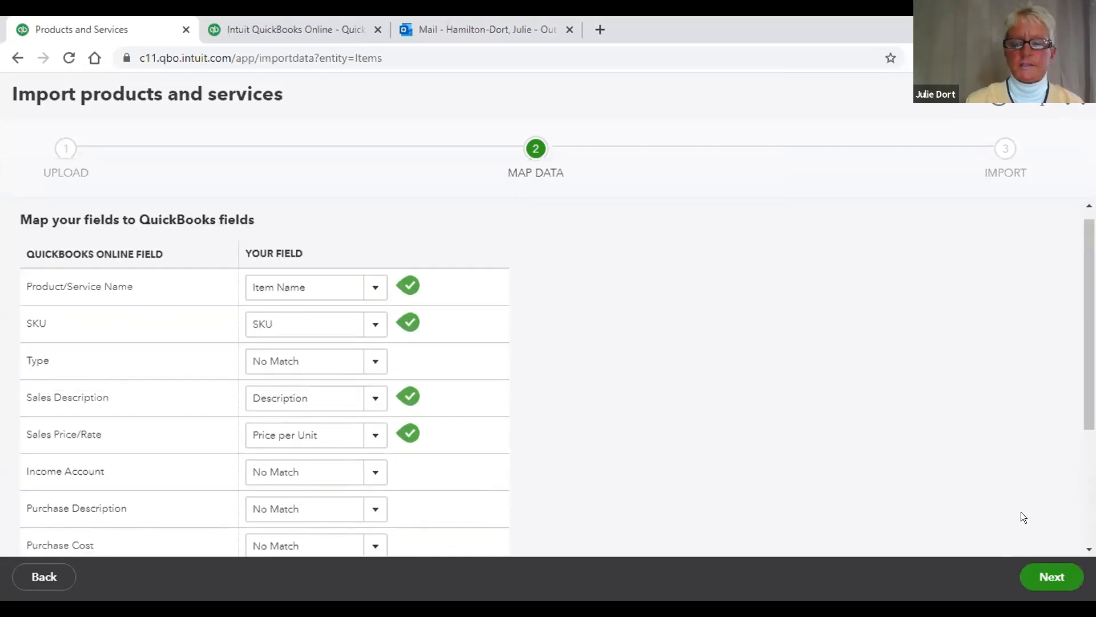
left_click(1039, 573)
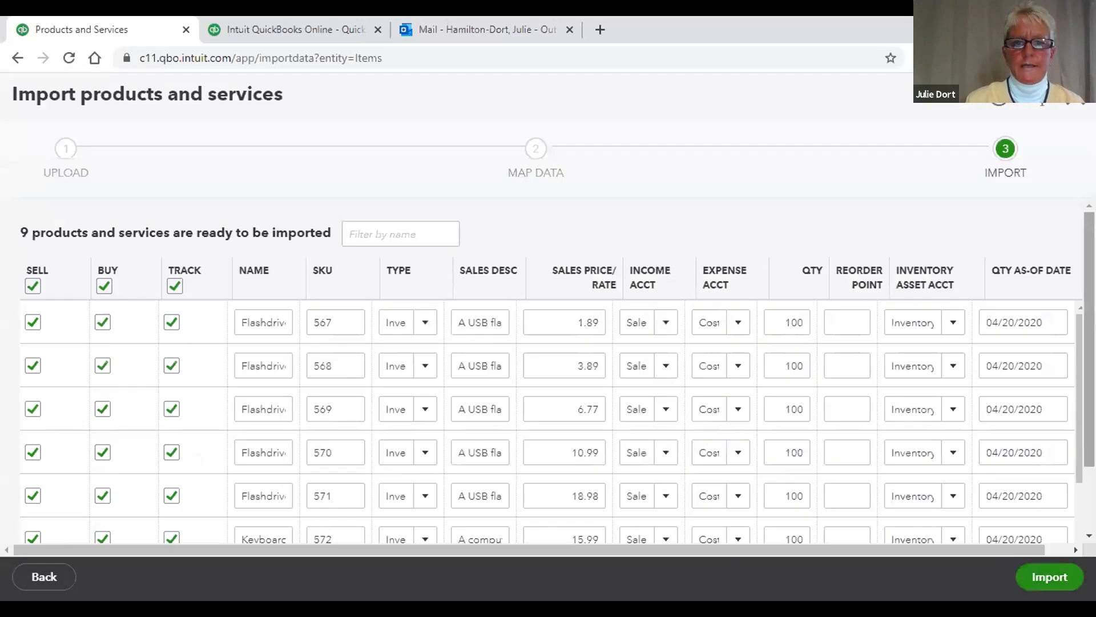
Step: Review the 9 product rows, import them, and go back to the Products and Services list
scroll(548, 371, "down", 2)
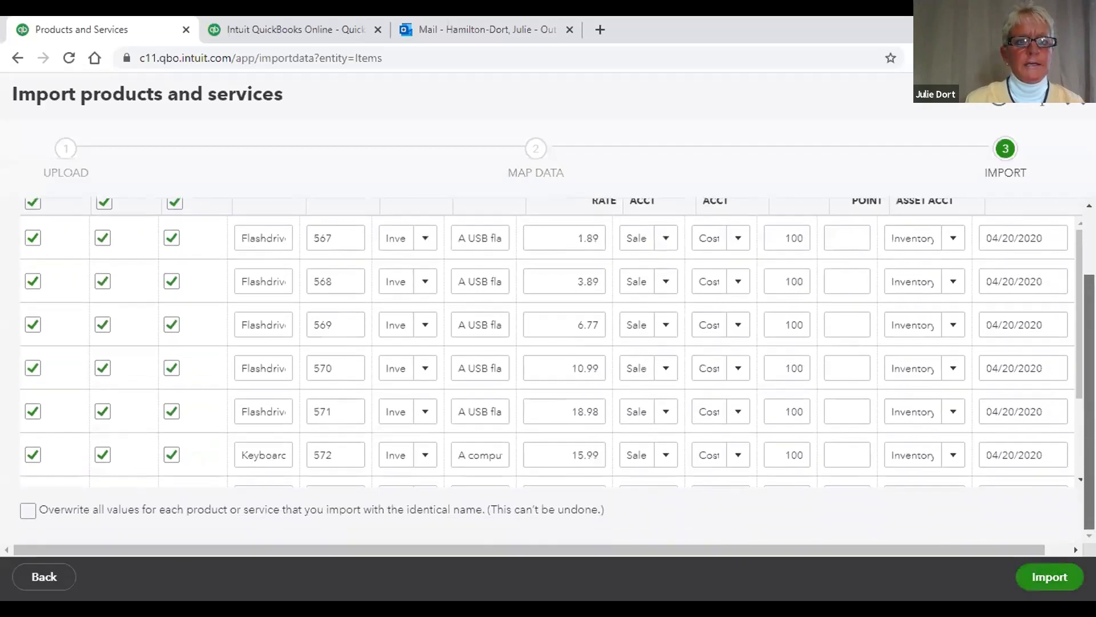
scroll(548, 372, "up", 2)
scroll(548, 371, "down", 2)
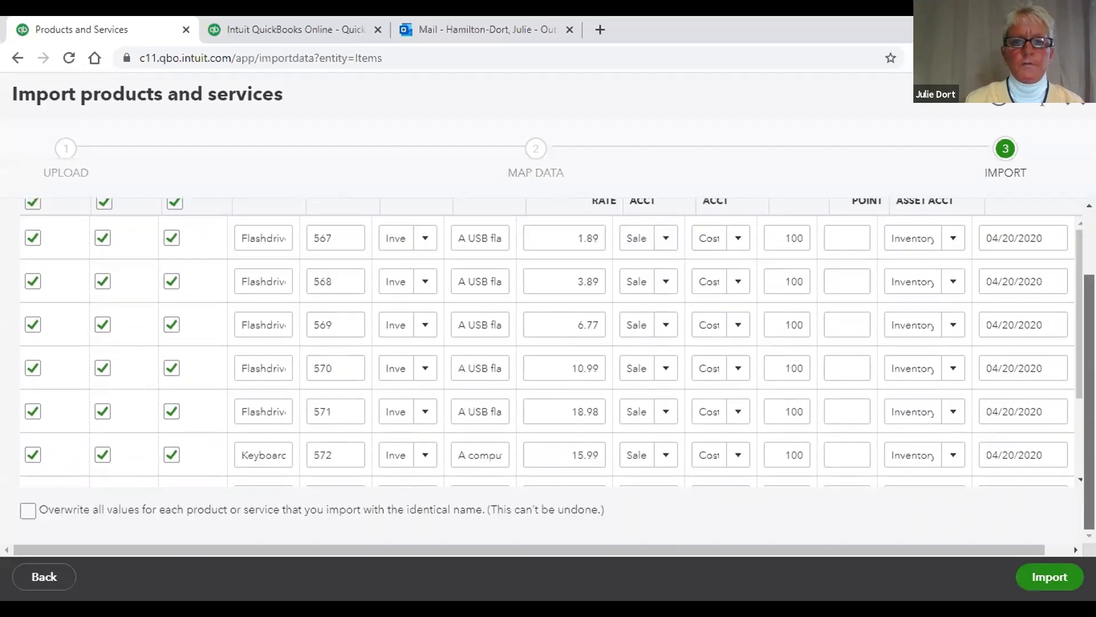
scroll(548, 371, "up", 2)
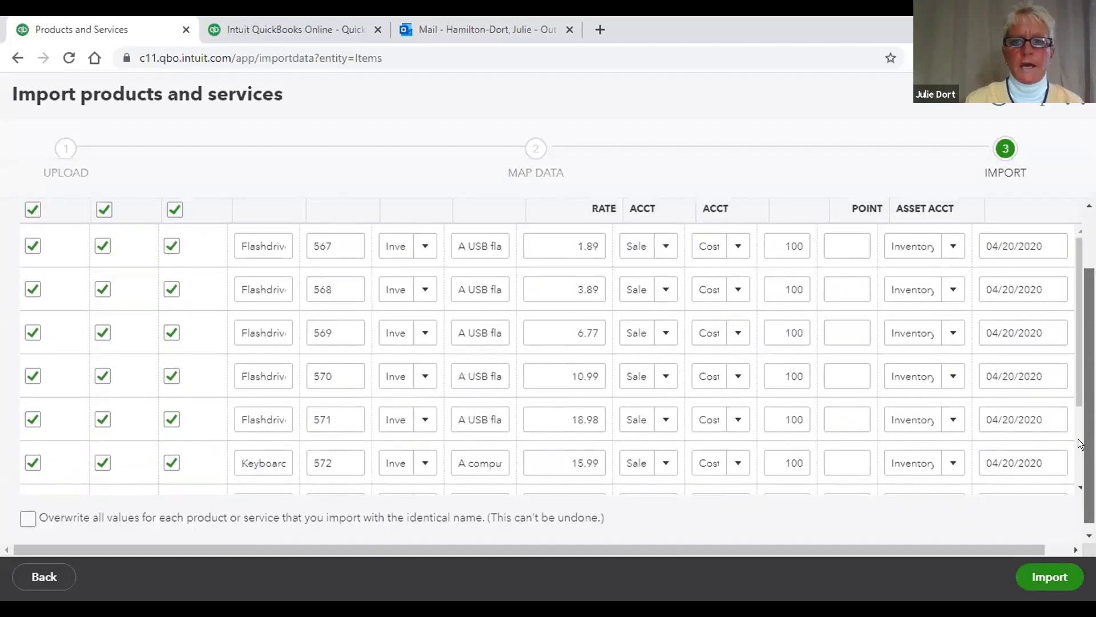
scroll(548, 371, "down", 1)
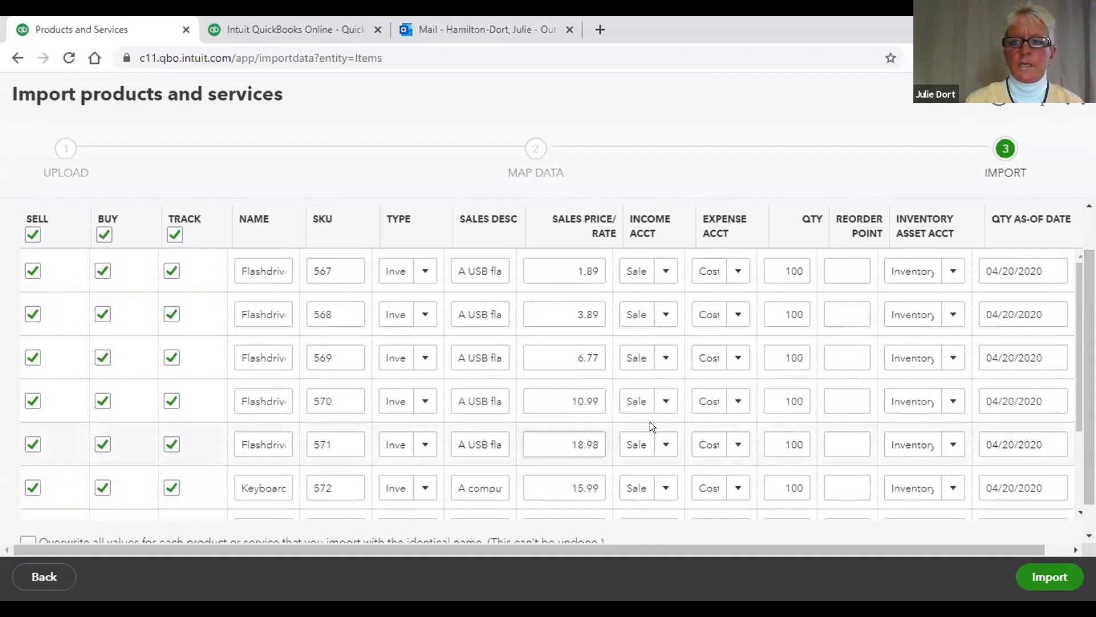
scroll(1086, 315, "down", 1)
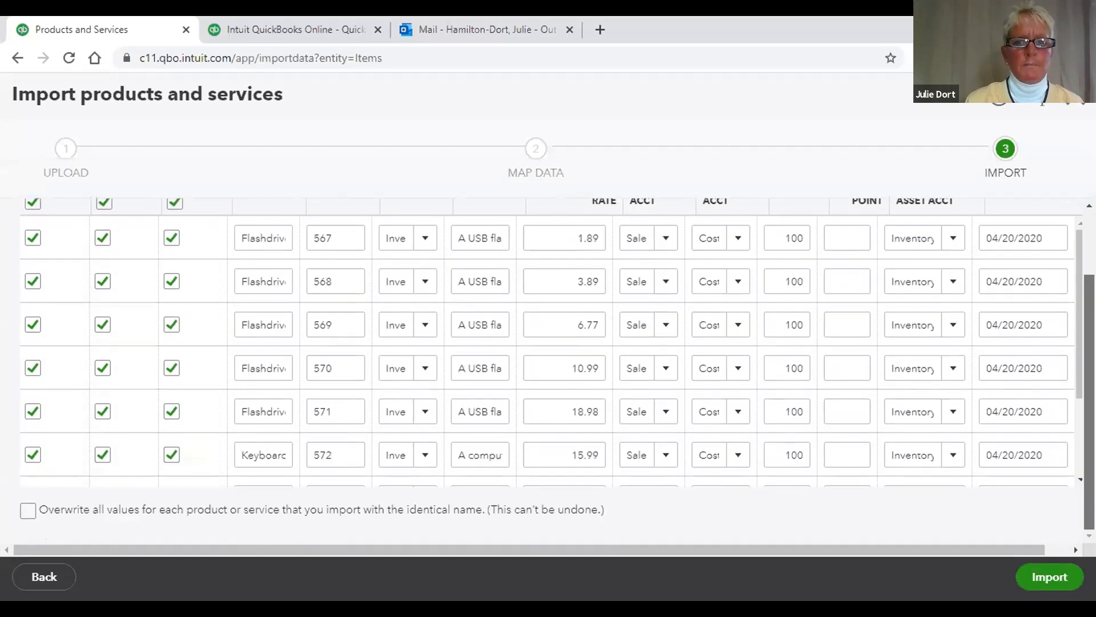
scroll(1074, 349, "down", 3)
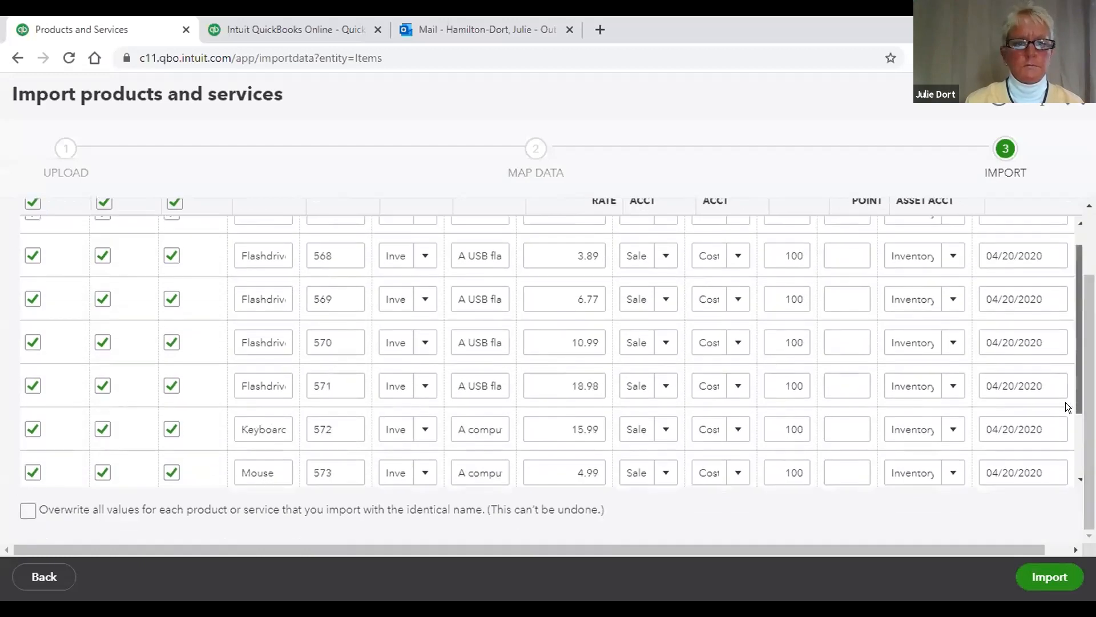
scroll(1060, 328, "up", 3)
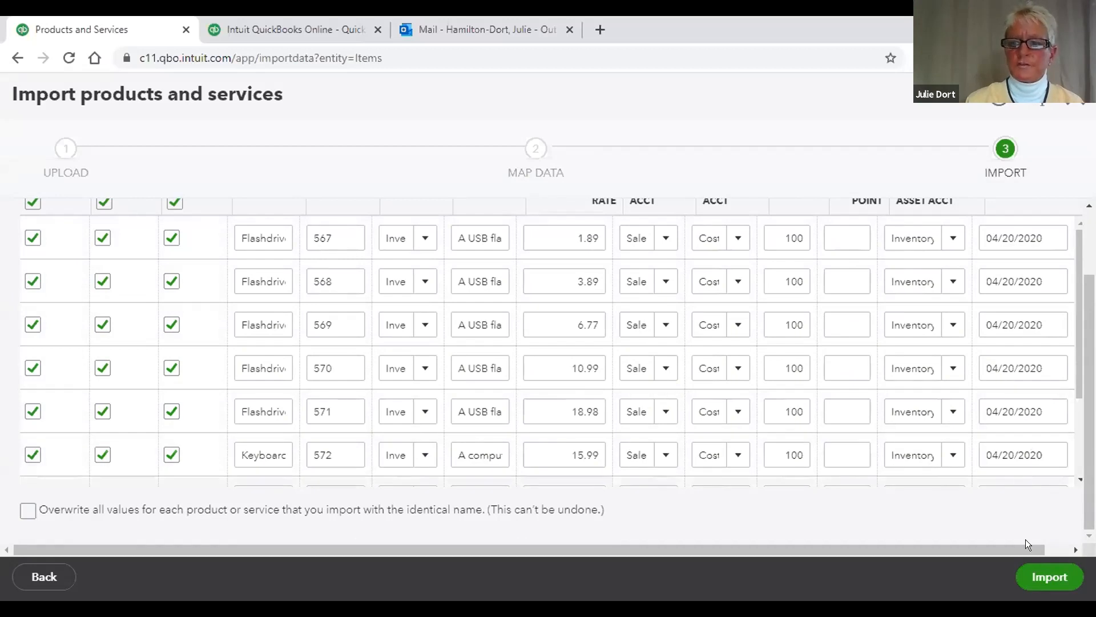
left_click(1038, 578)
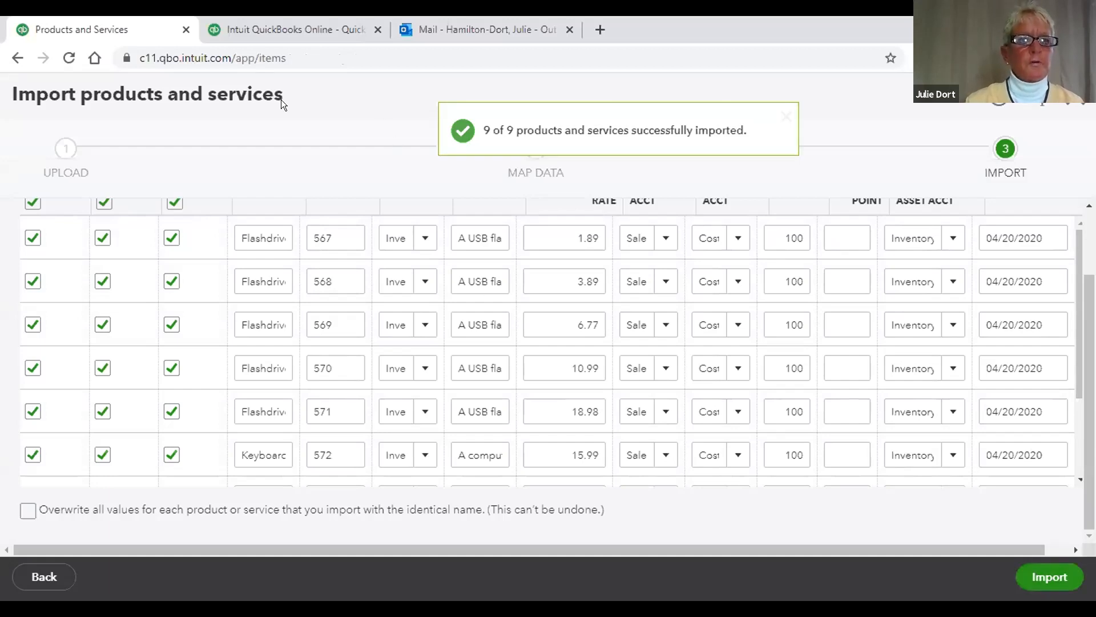
left_click(16, 58)
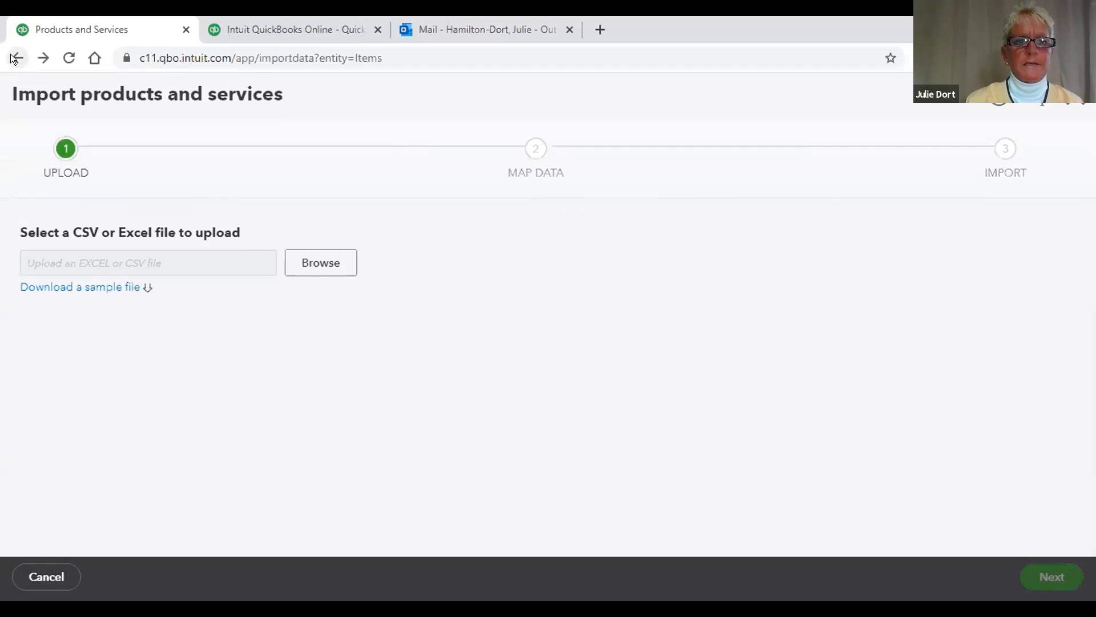
left_click(16, 58)
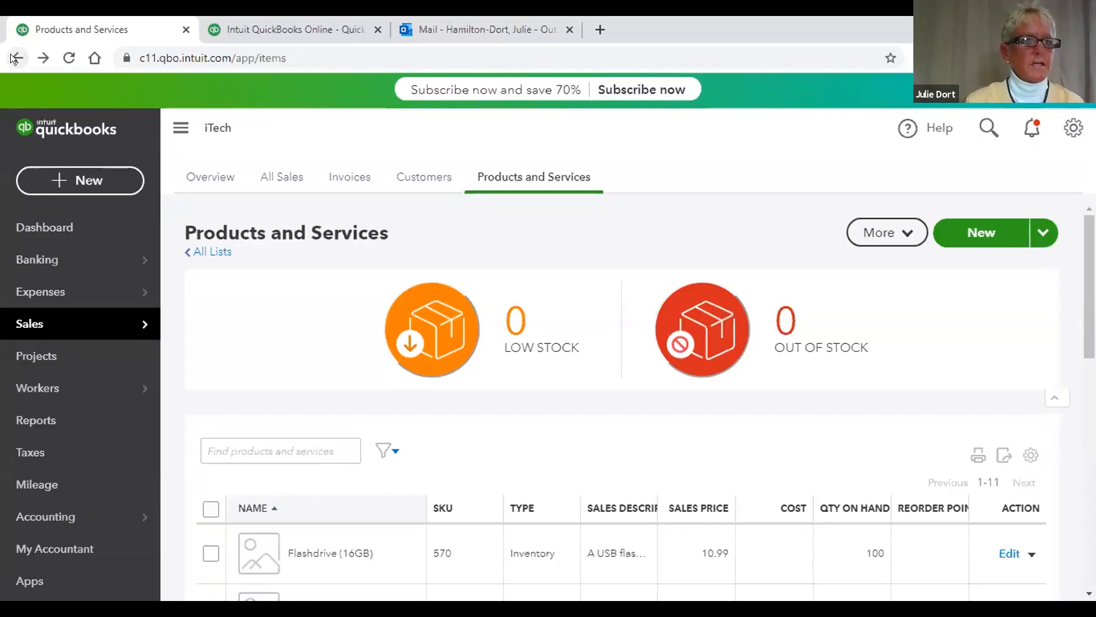
Step: Start new Invoice #1004 and choose Add new from its Customer dropdown
left_click(90, 182)
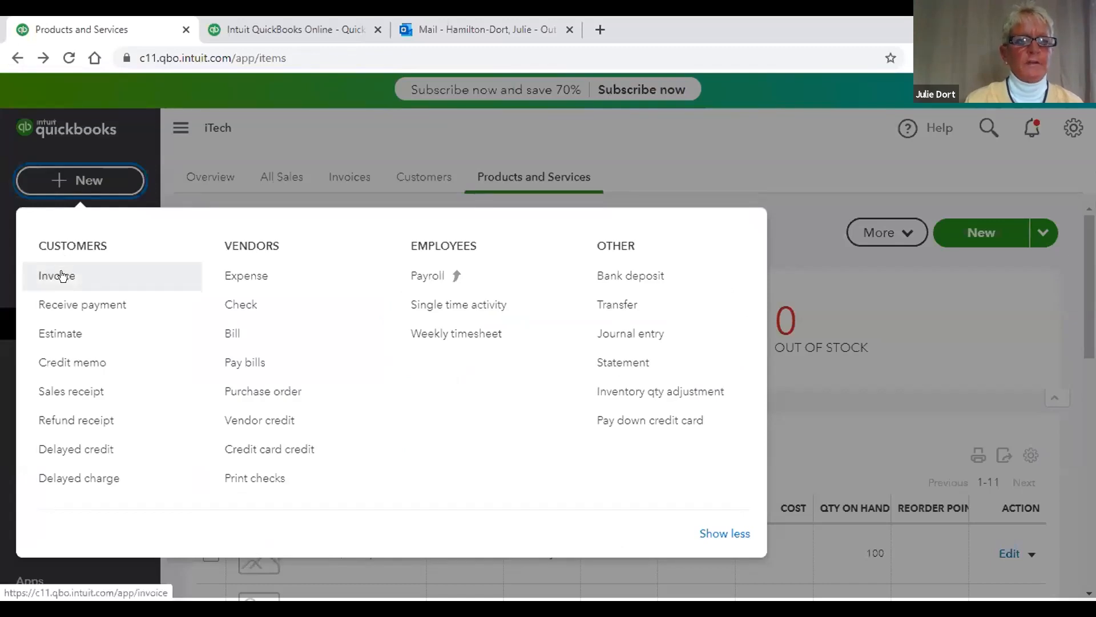
left_click(61, 275)
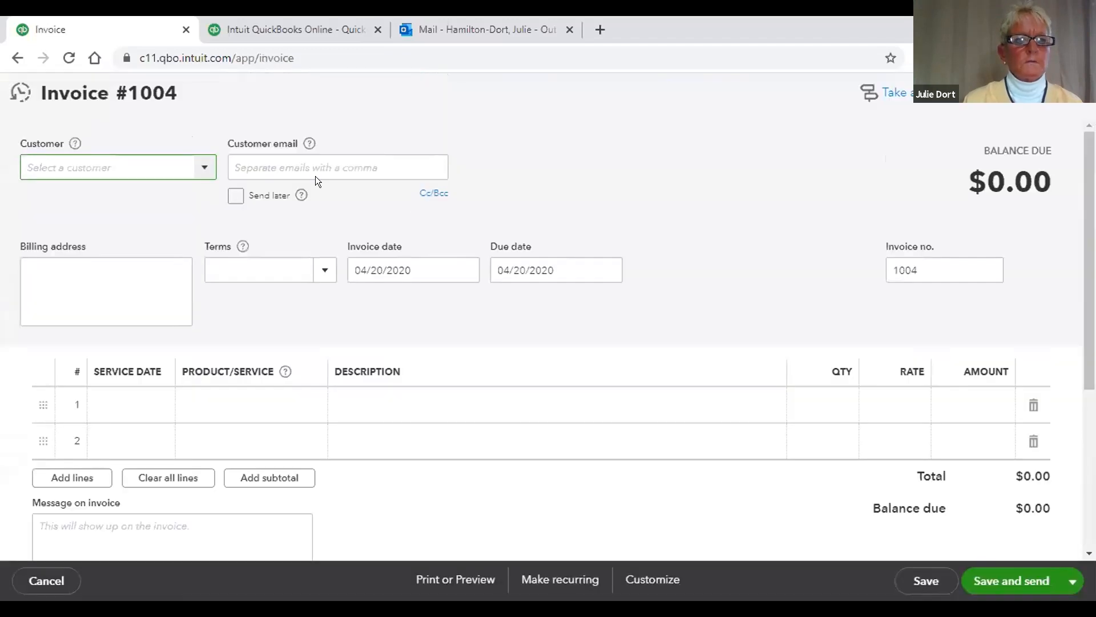
left_click(202, 167)
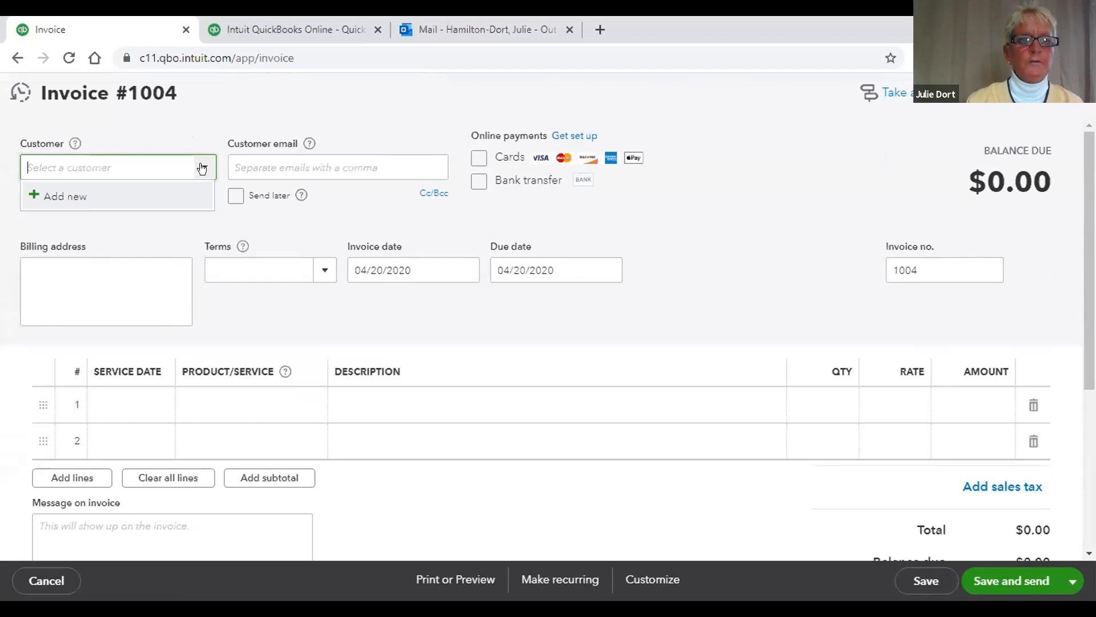
left_click(84, 191)
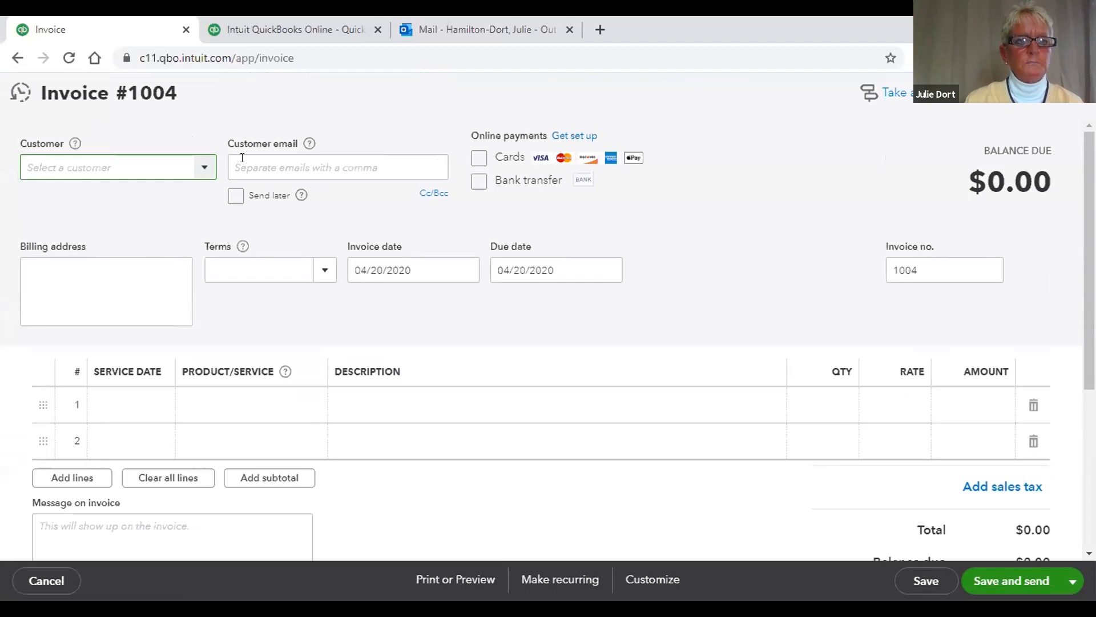
left_click(201, 165)
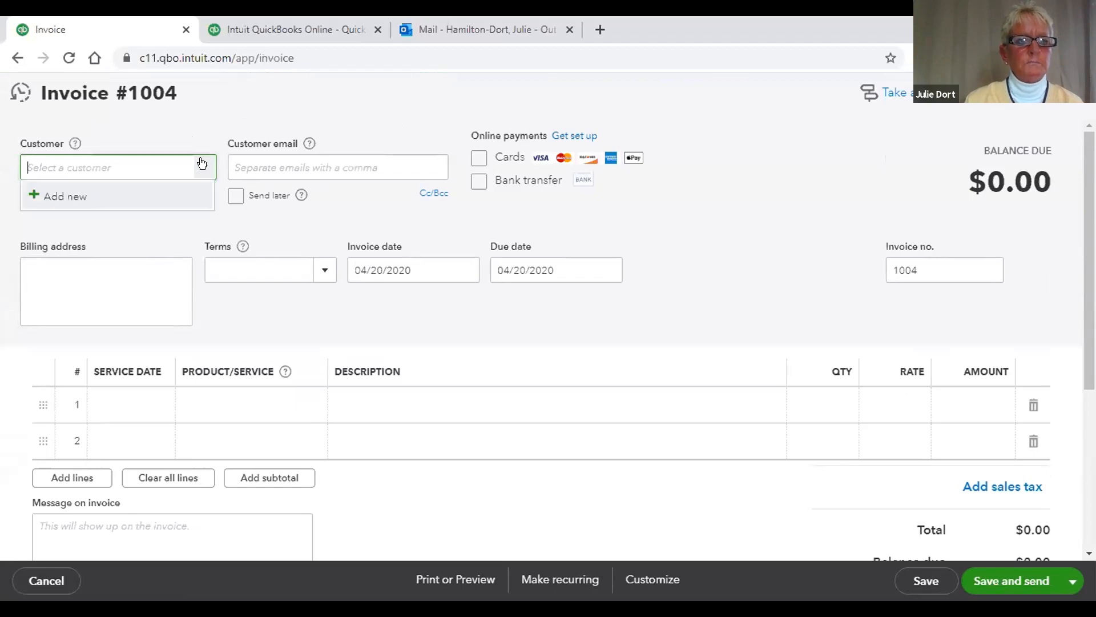
left_click(124, 193)
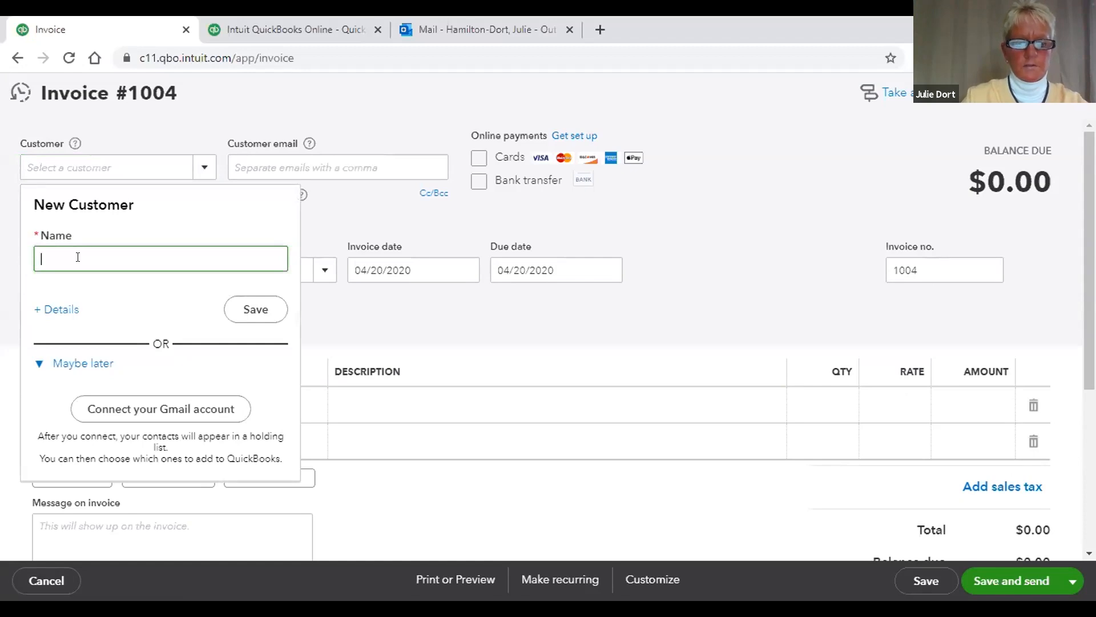
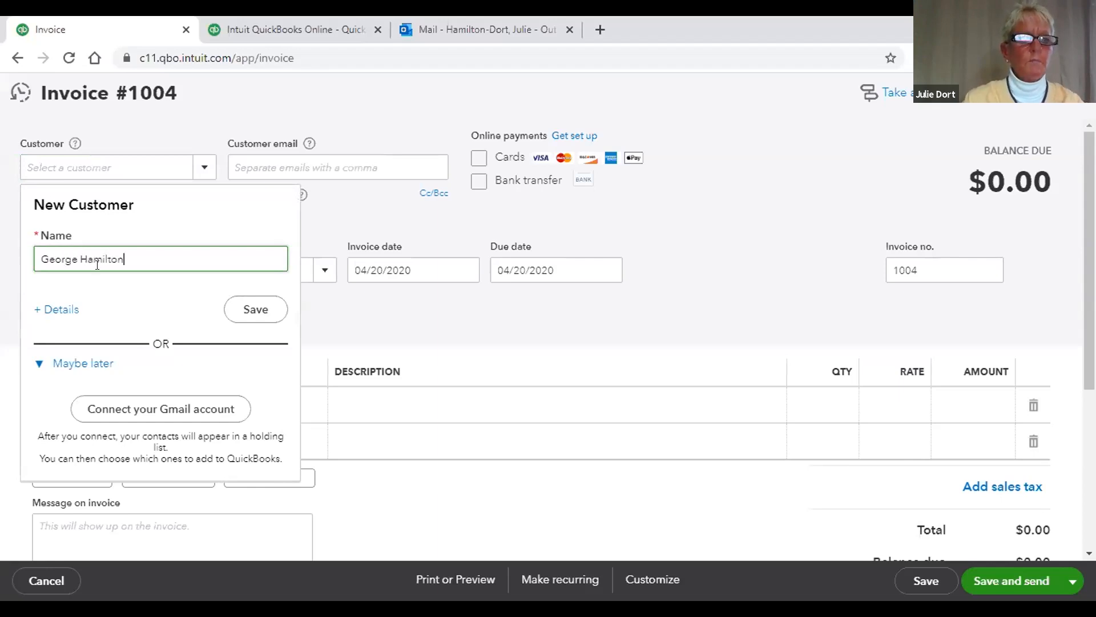
Step: Enter the new customer's full name and open the + Details form
left_click(62, 309)
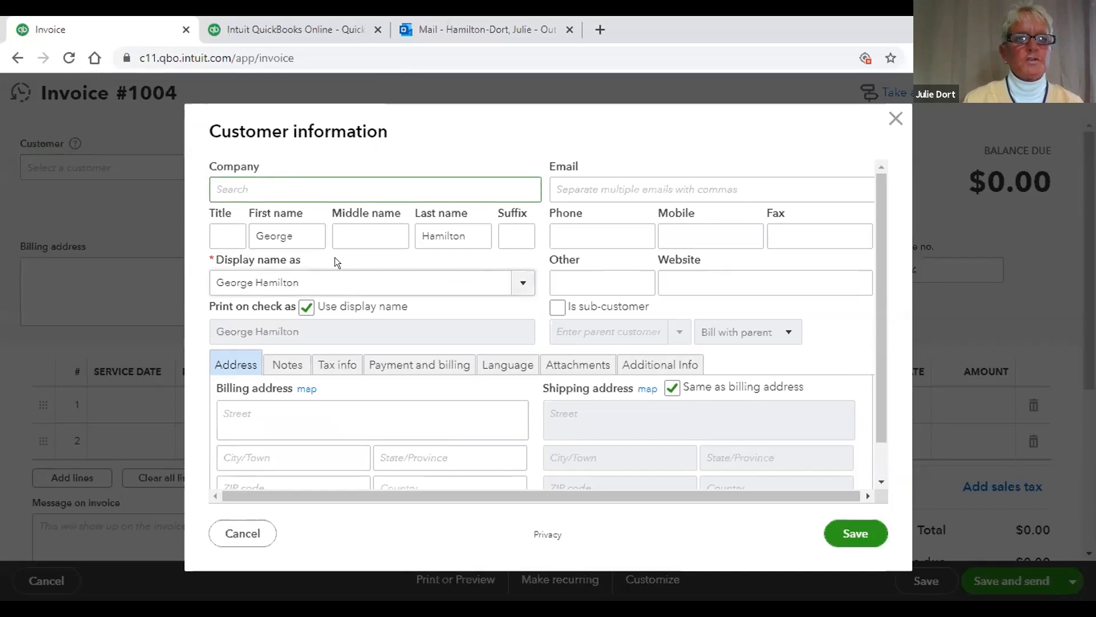
Step: Set the customer's company name to Technology Inc
left_click(319, 191)
left_click(389, 141)
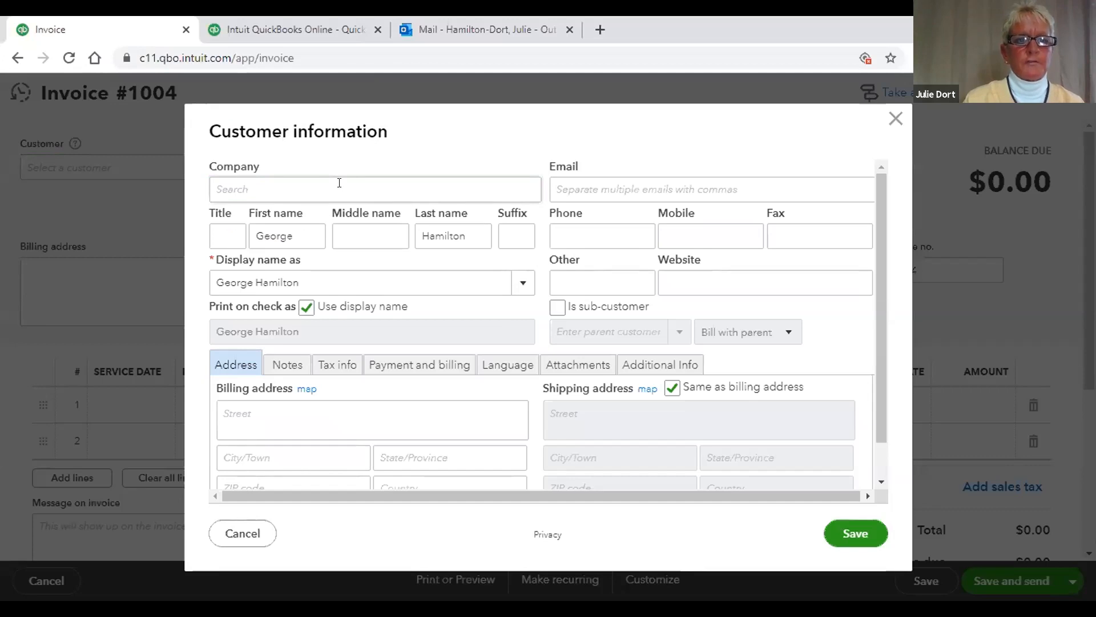
left_click(339, 182)
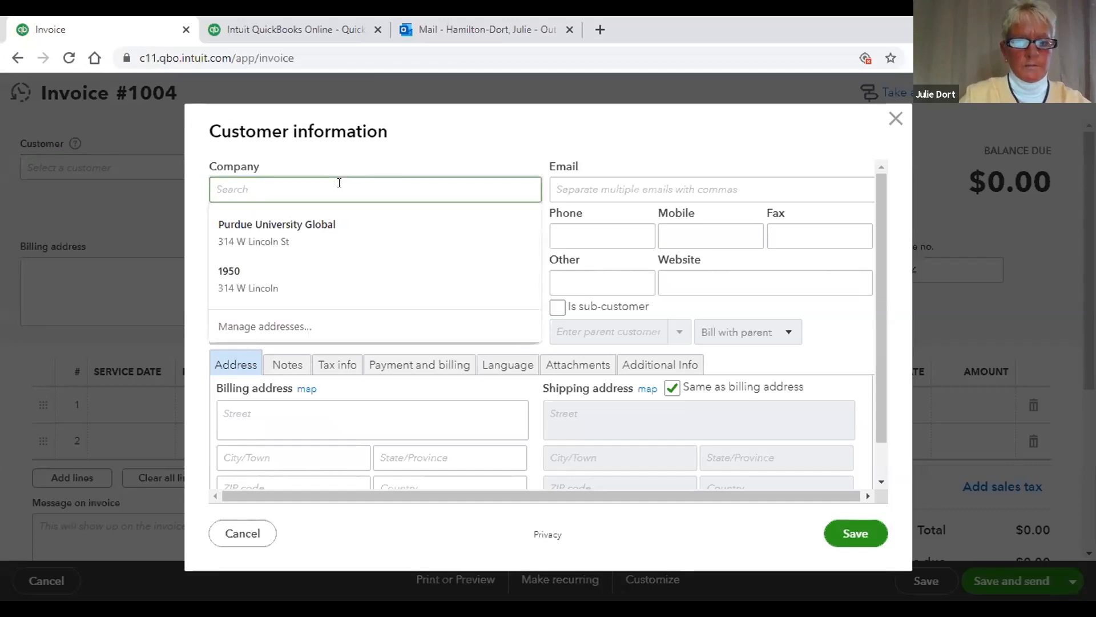
type("Tec")
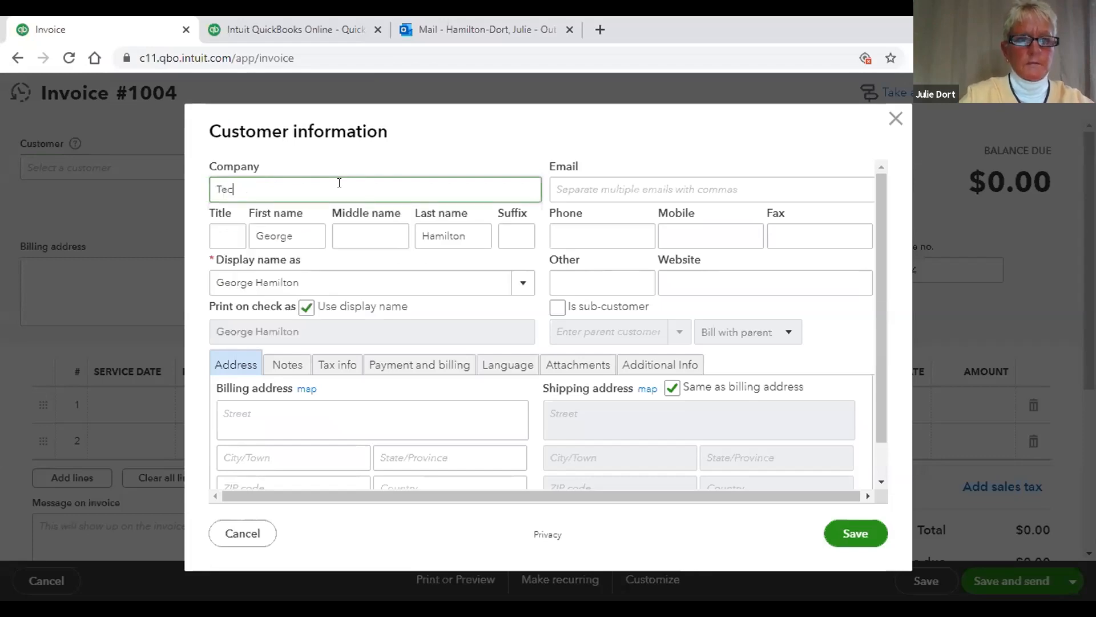
type("hnol")
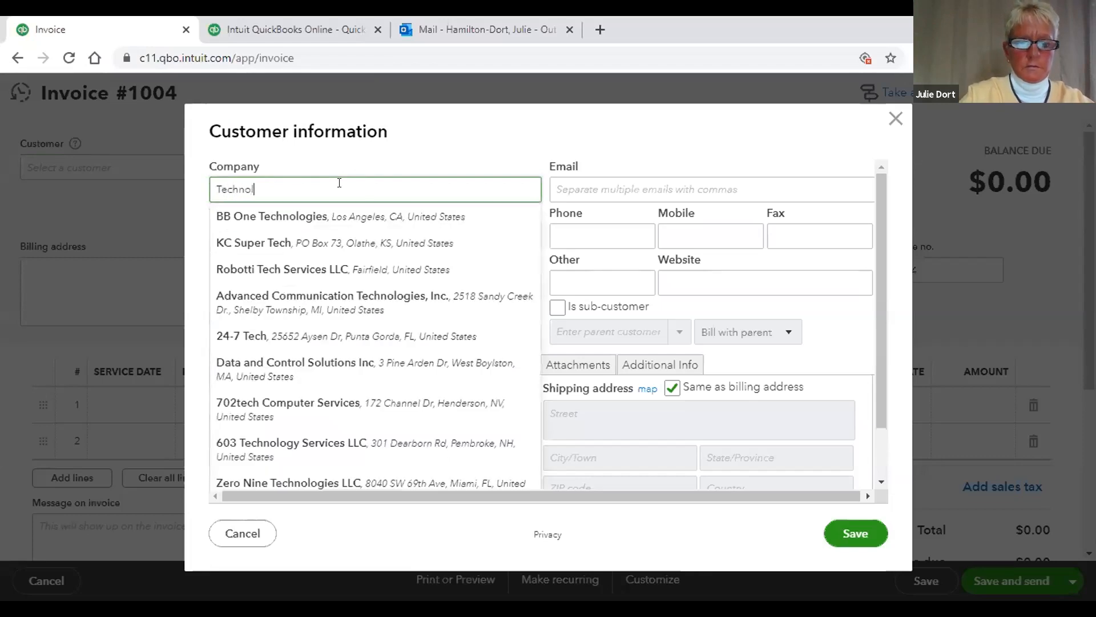
type("ogy Inc")
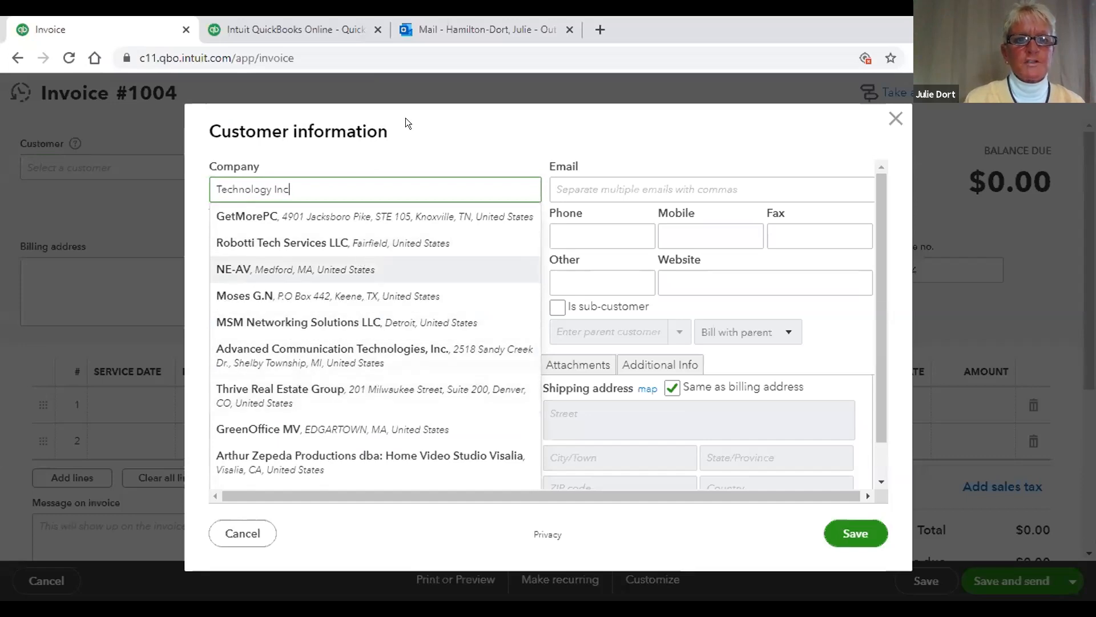
left_click(409, 137)
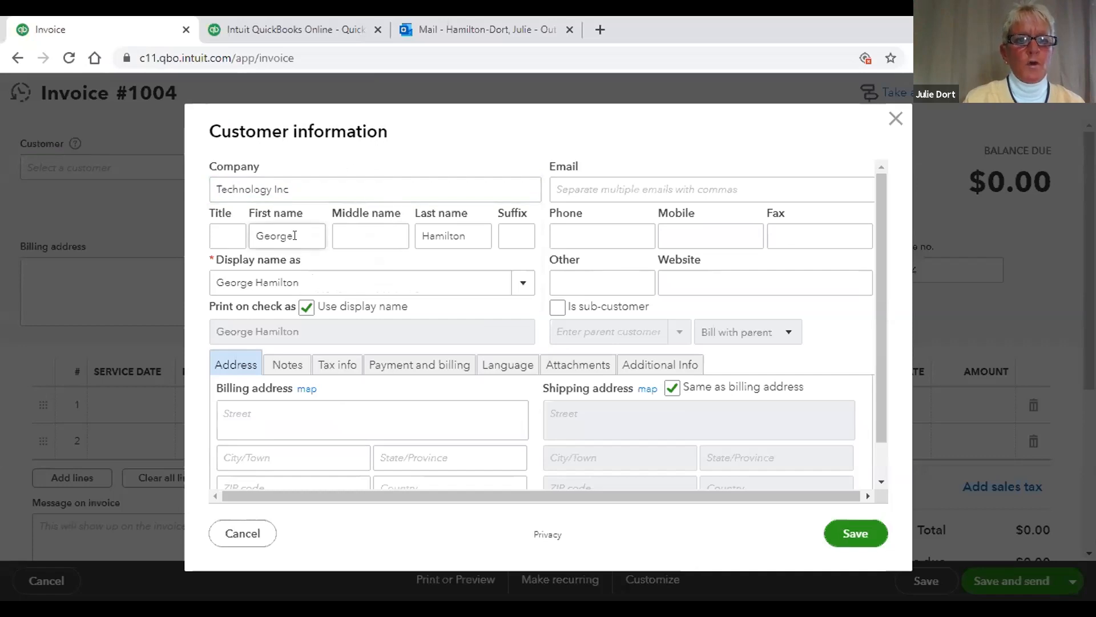
Step: Enter the customer's two-line billing address so the shipping address copies it
left_click(256, 411)
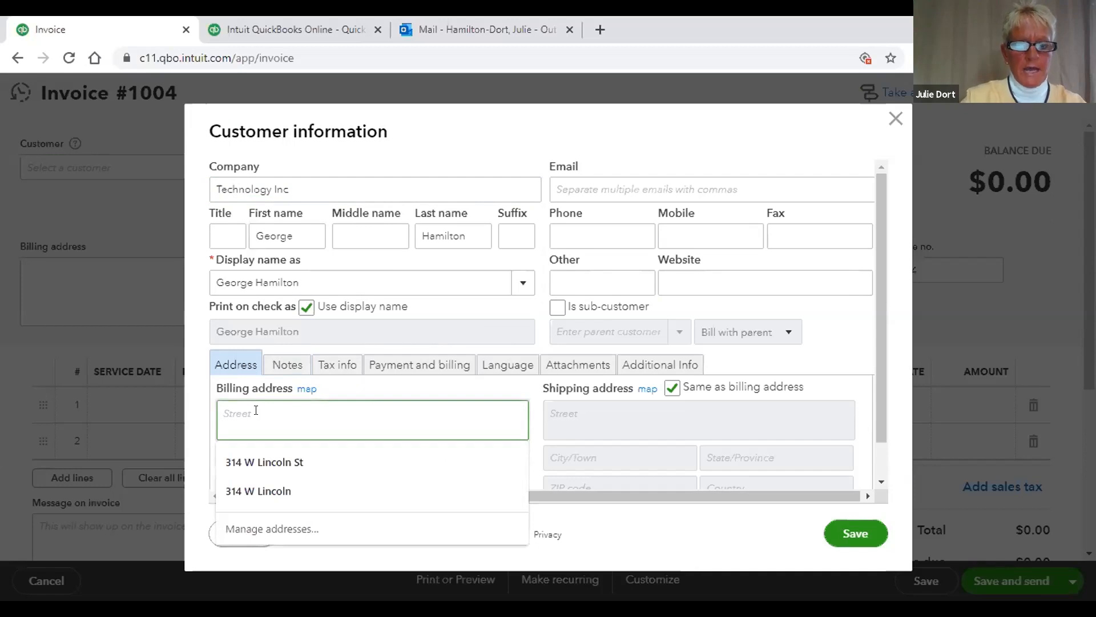
key("Return")
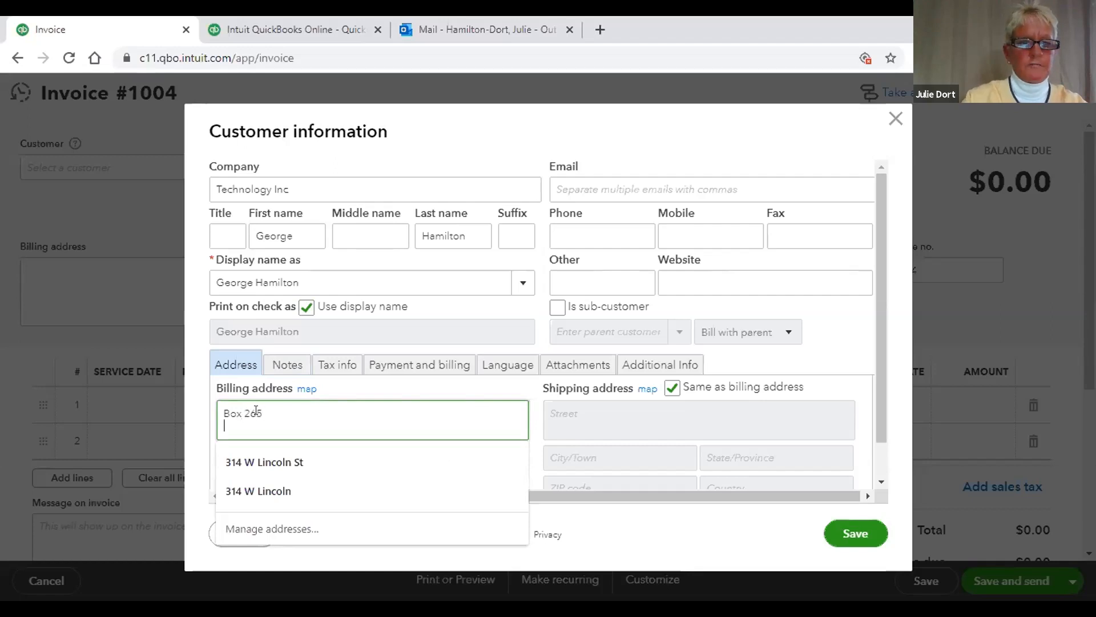
type("Ir")
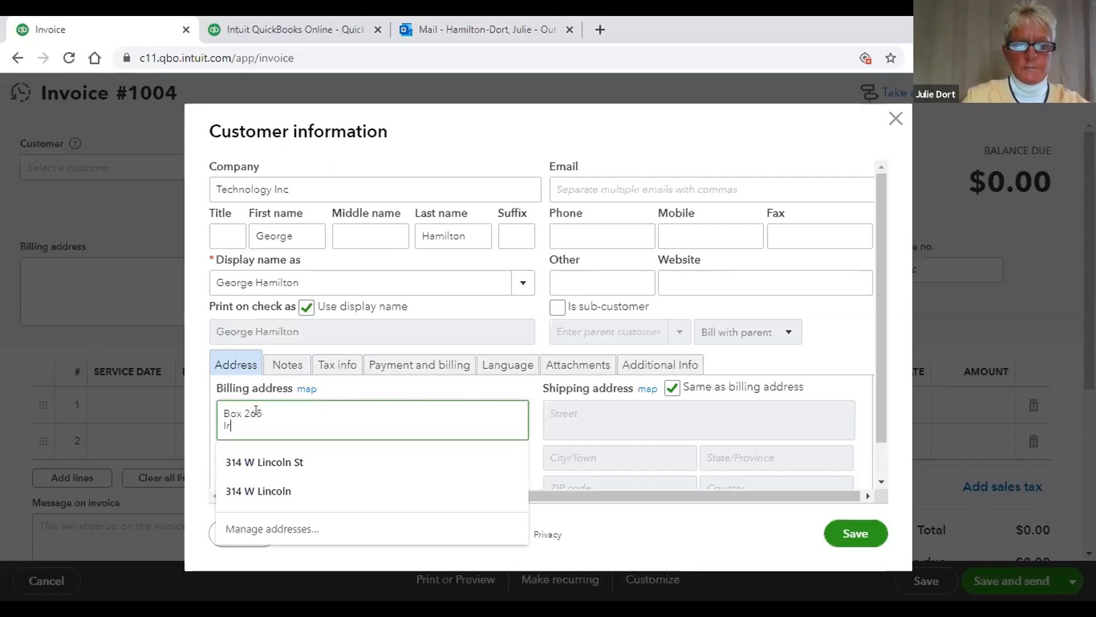
type("on Tiber")
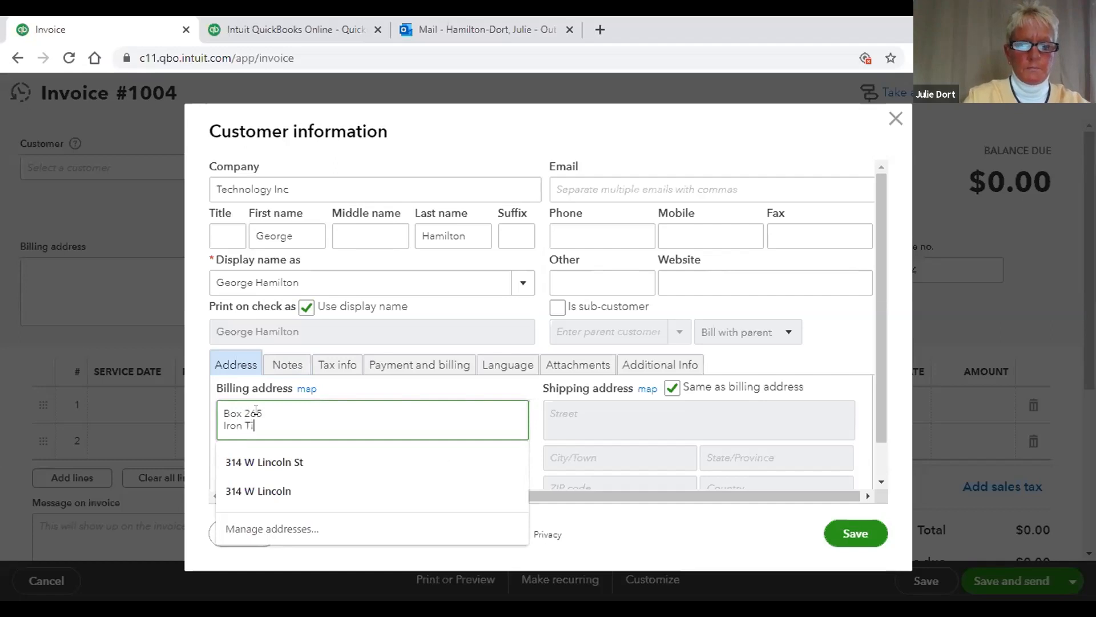
key("BackSpace")
key("BackSpace")
key("BackSpace")
key("BackSpace")
key("BackSpace")
type("River")
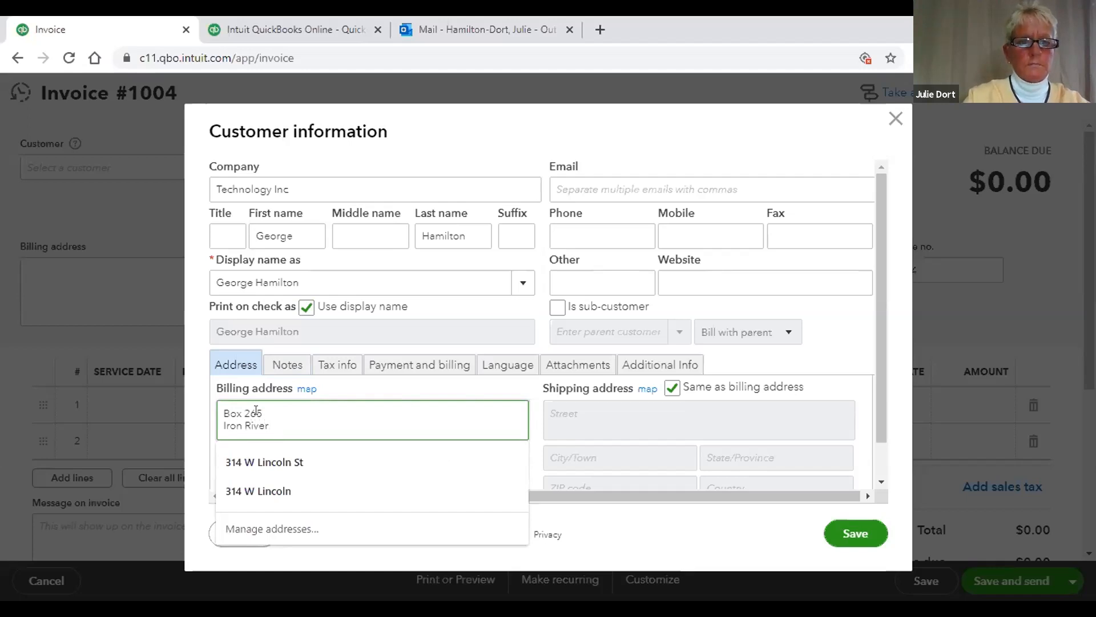
type(", M")
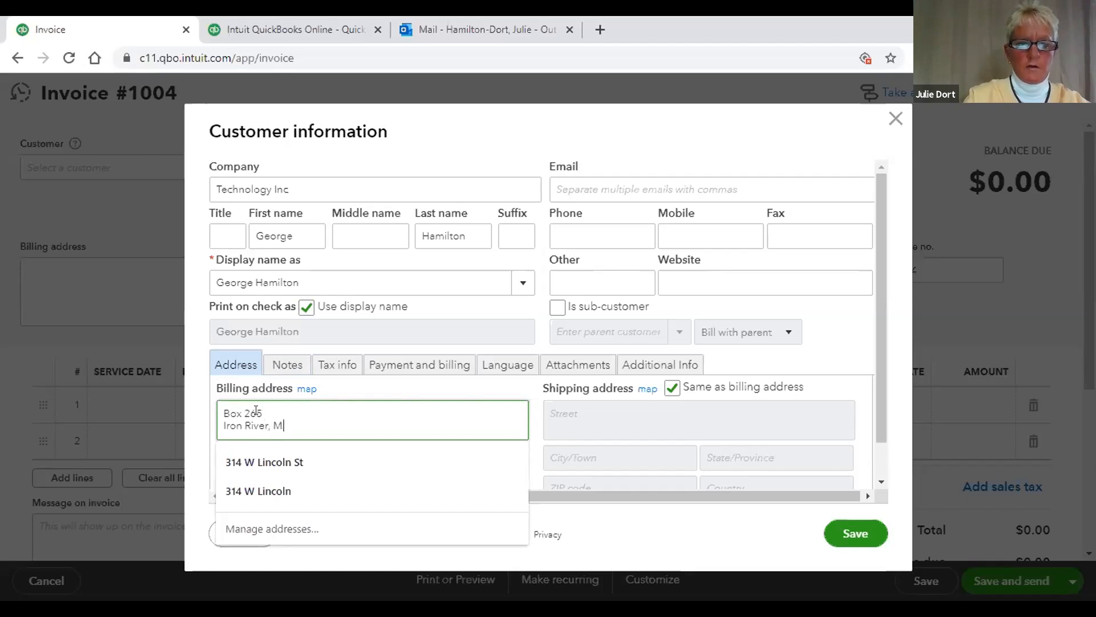
type("i 49935")
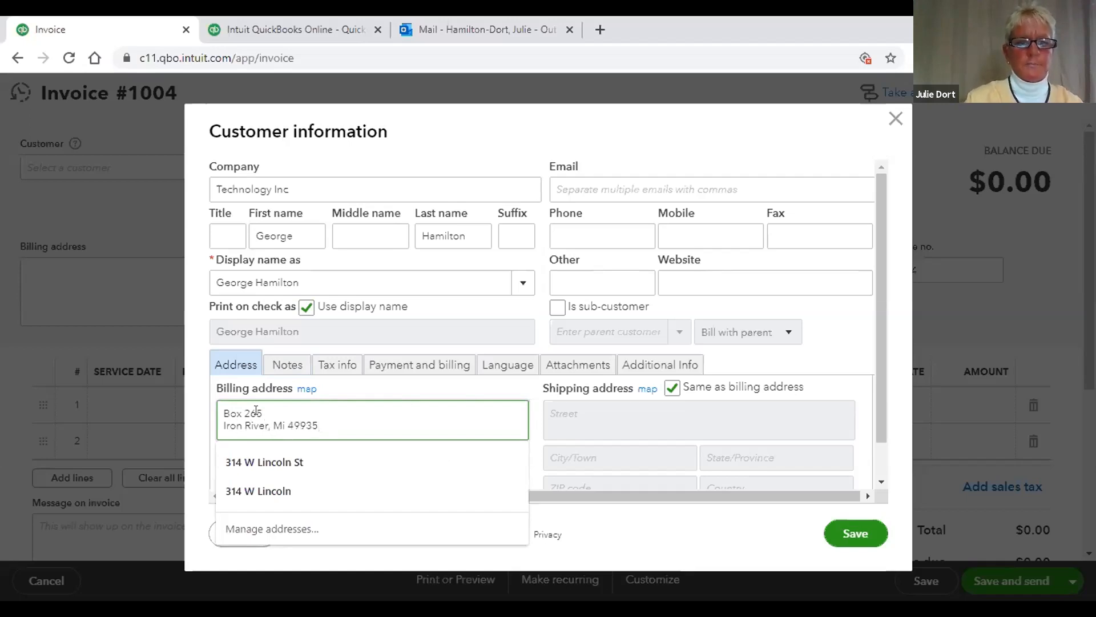
left_click(422, 385)
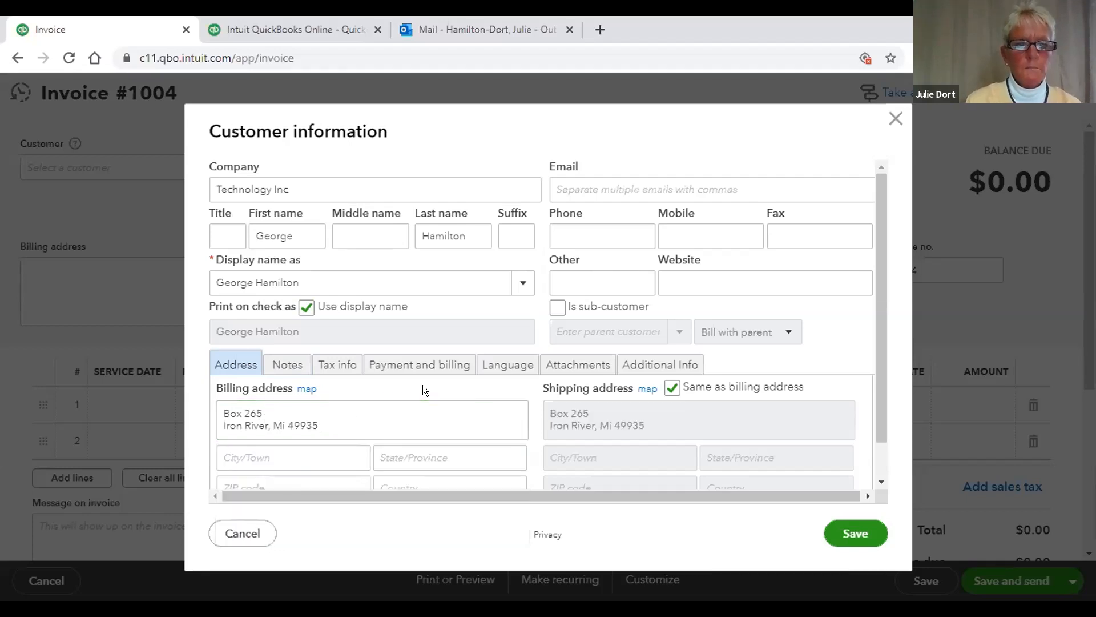
Step: Move the town, state and ZIP into their own billing fields and set Country to United States
scroll(872, 342, "down", 1)
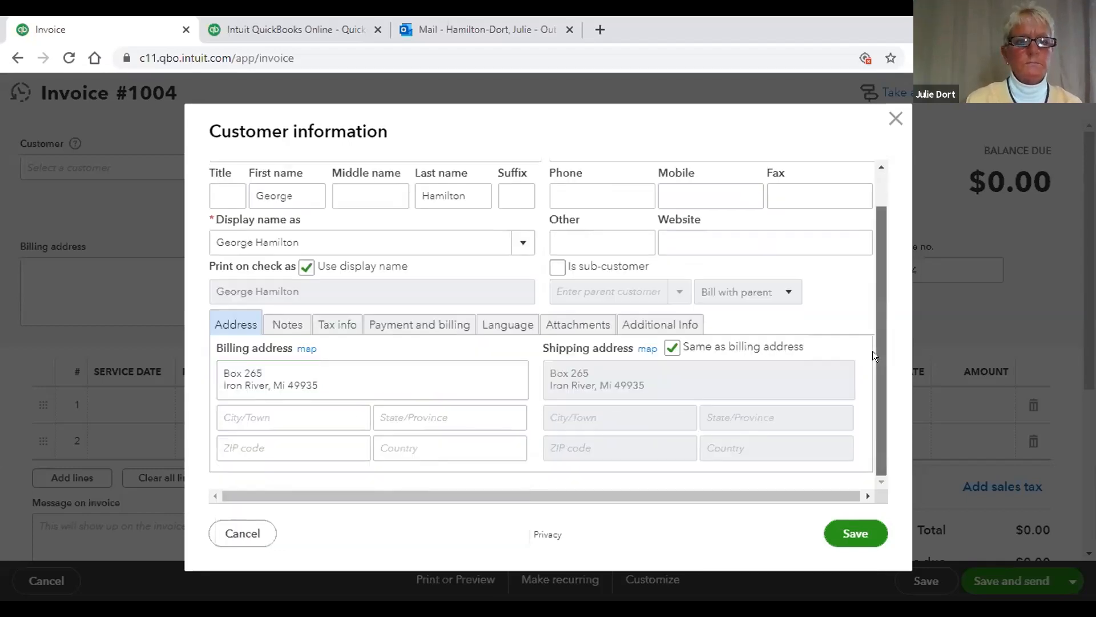
left_click(289, 386)
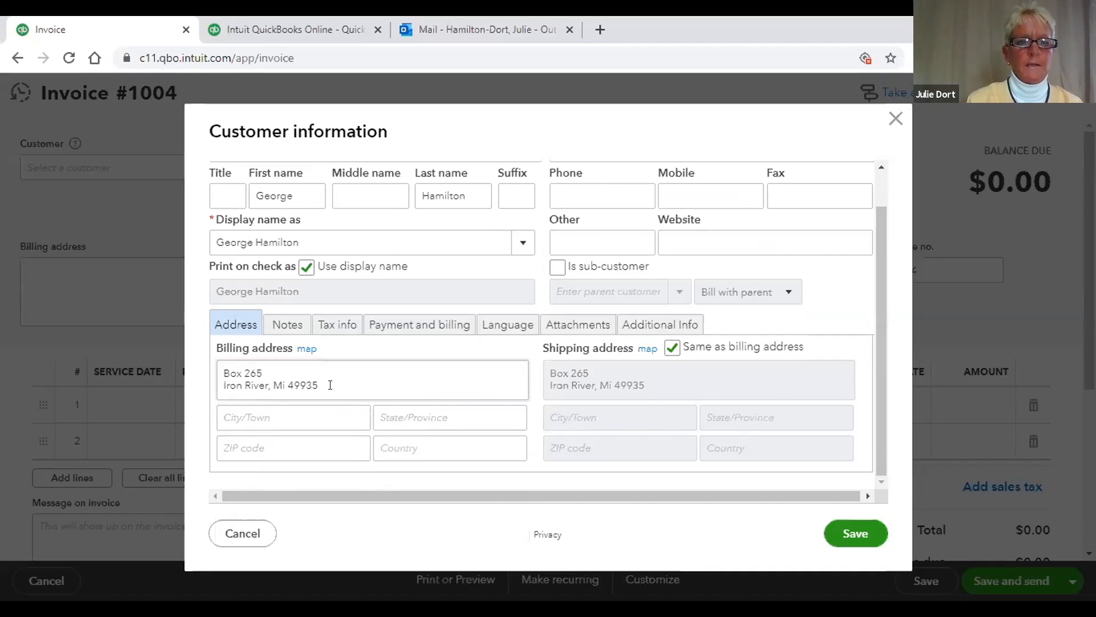
left_click_drag(256, 382, 214, 385)
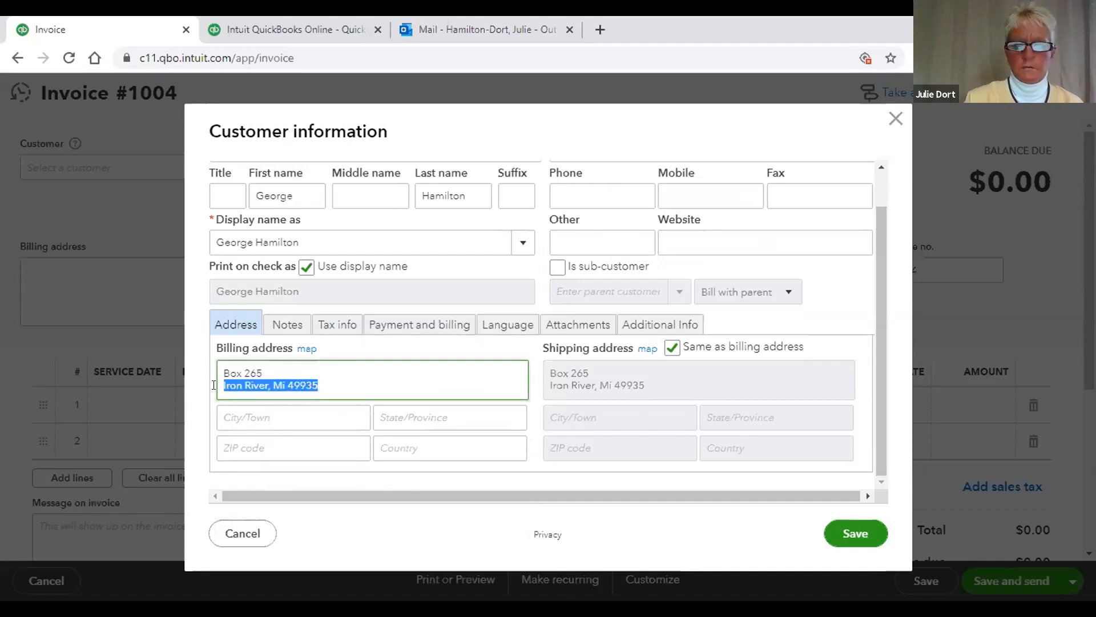
key("BackSpace")
left_click(244, 415)
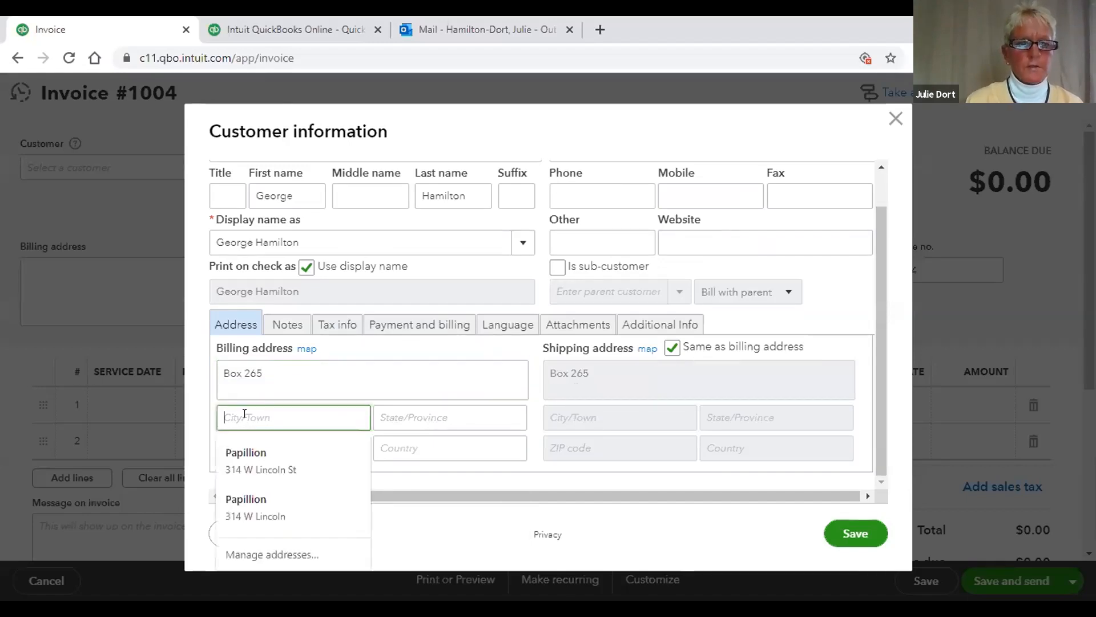
type("Iron")
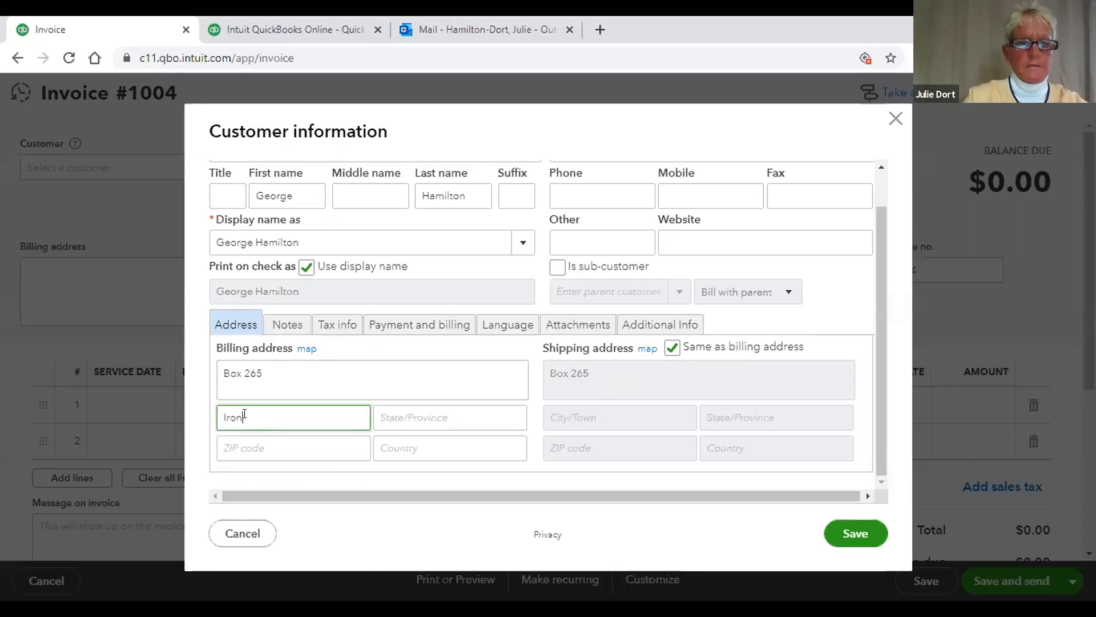
type(" River")
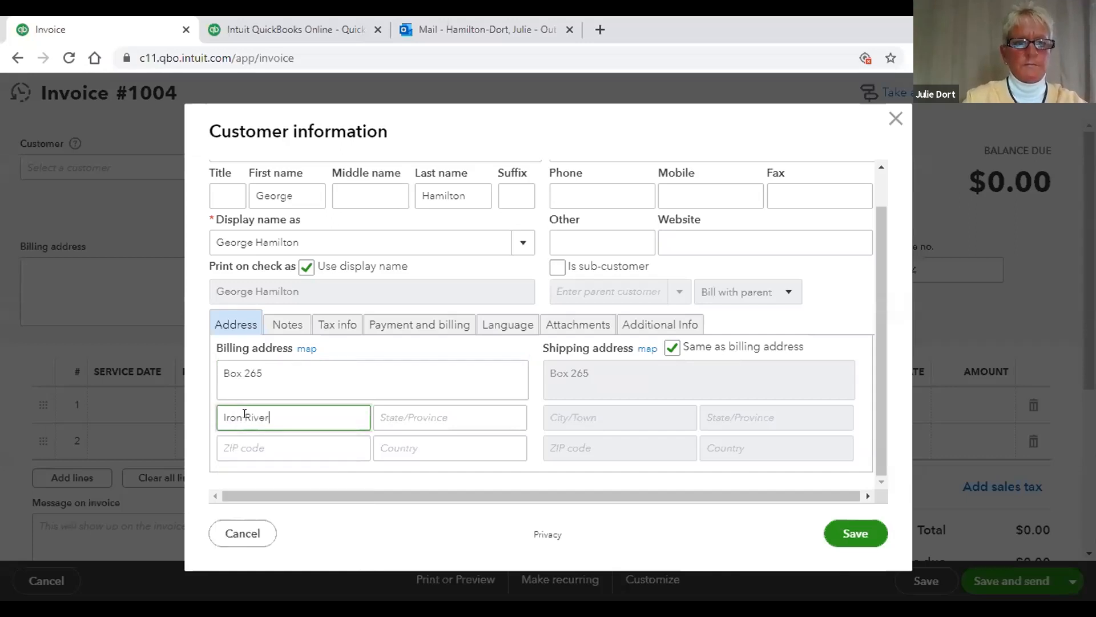
left_click(475, 408)
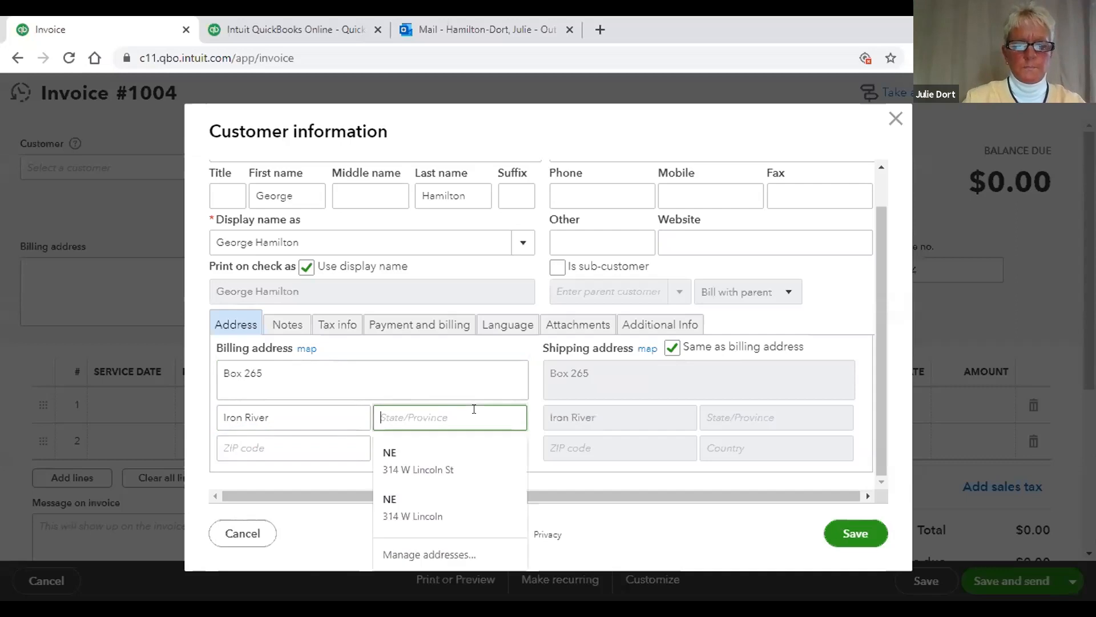
type("MI")
left_click(313, 441)
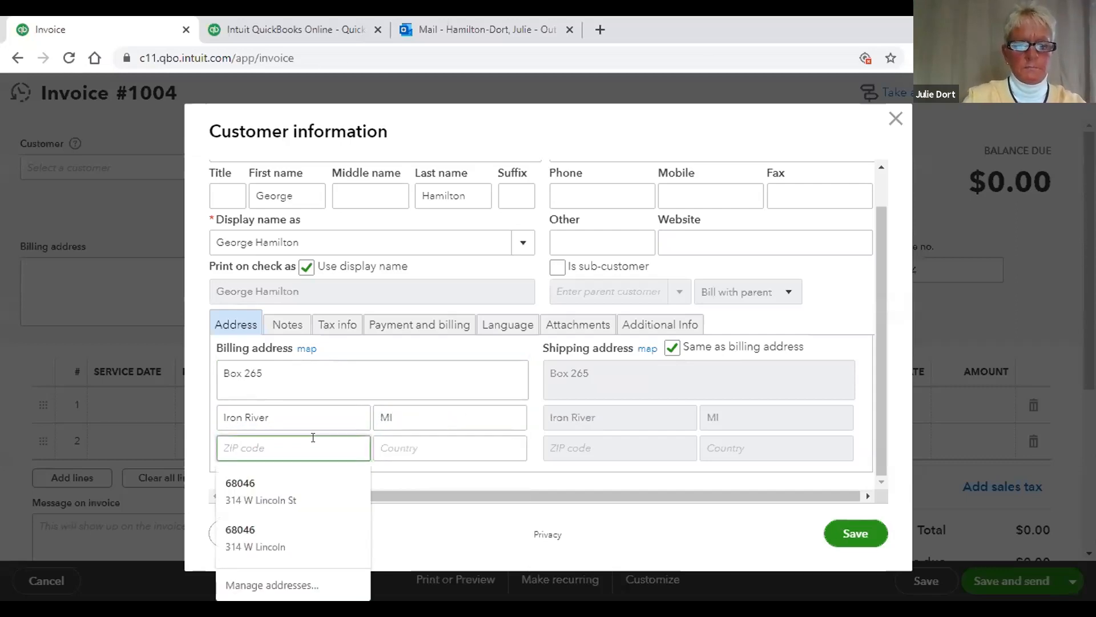
type("499")
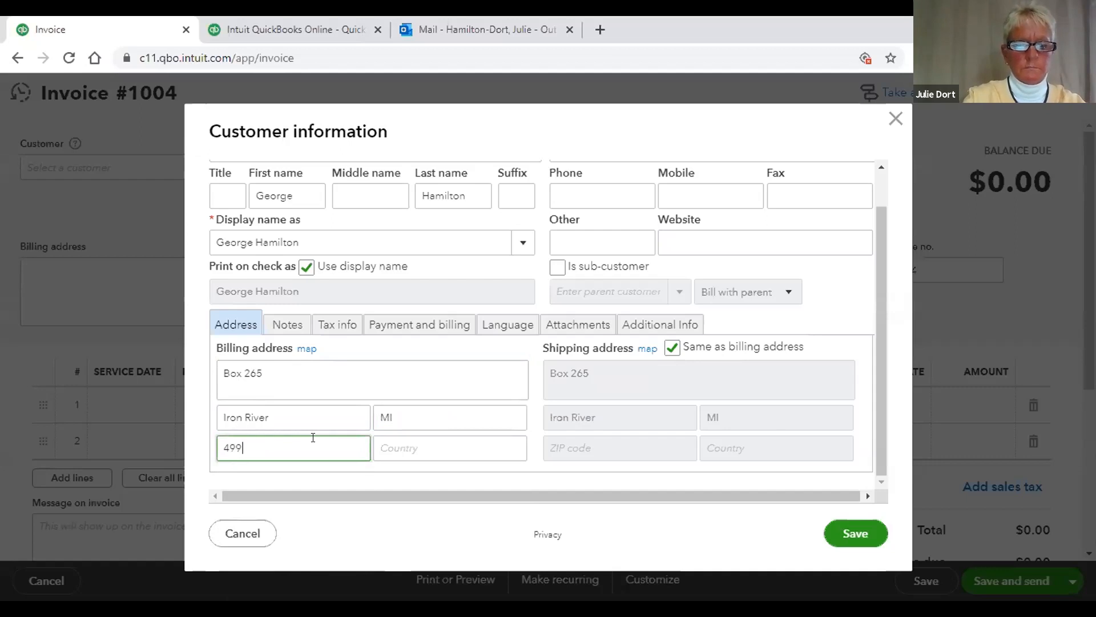
type("35")
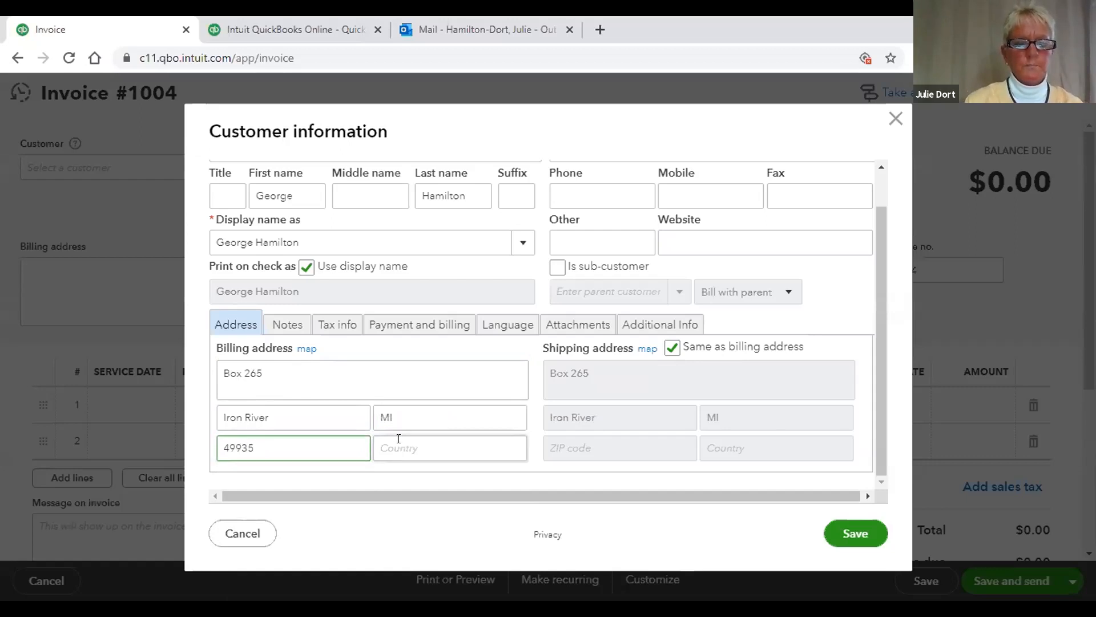
left_click(404, 441)
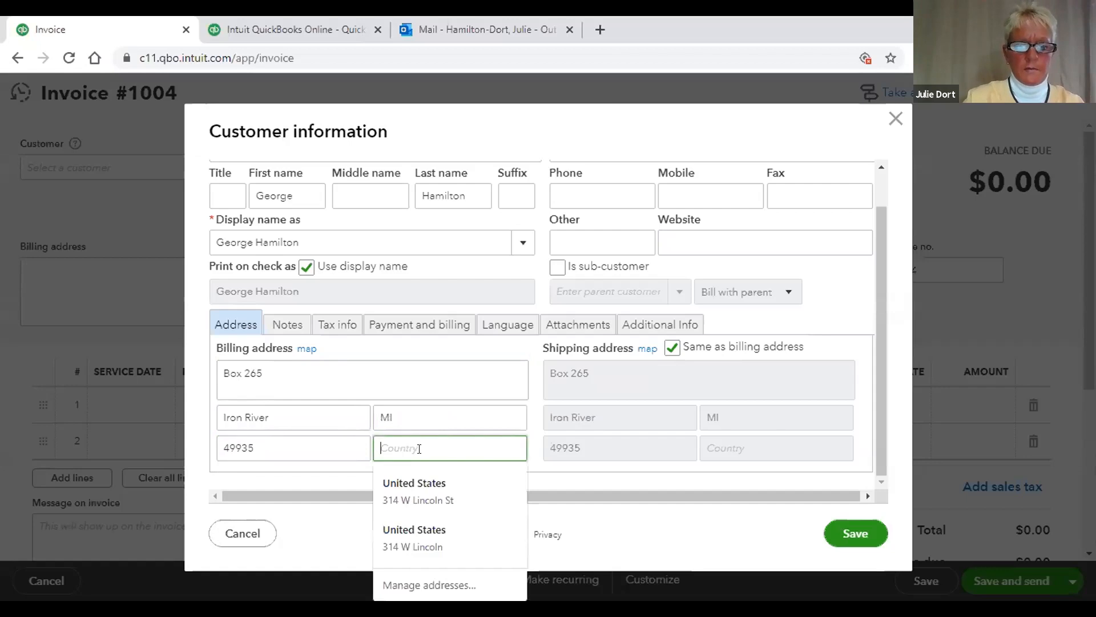
type("United S")
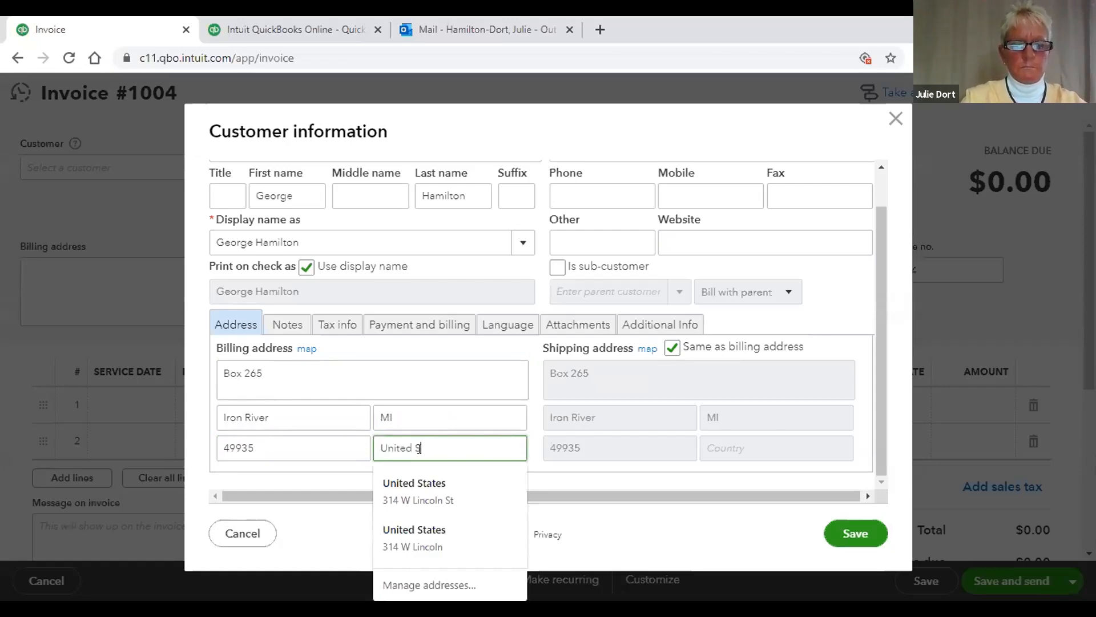
type("tat")
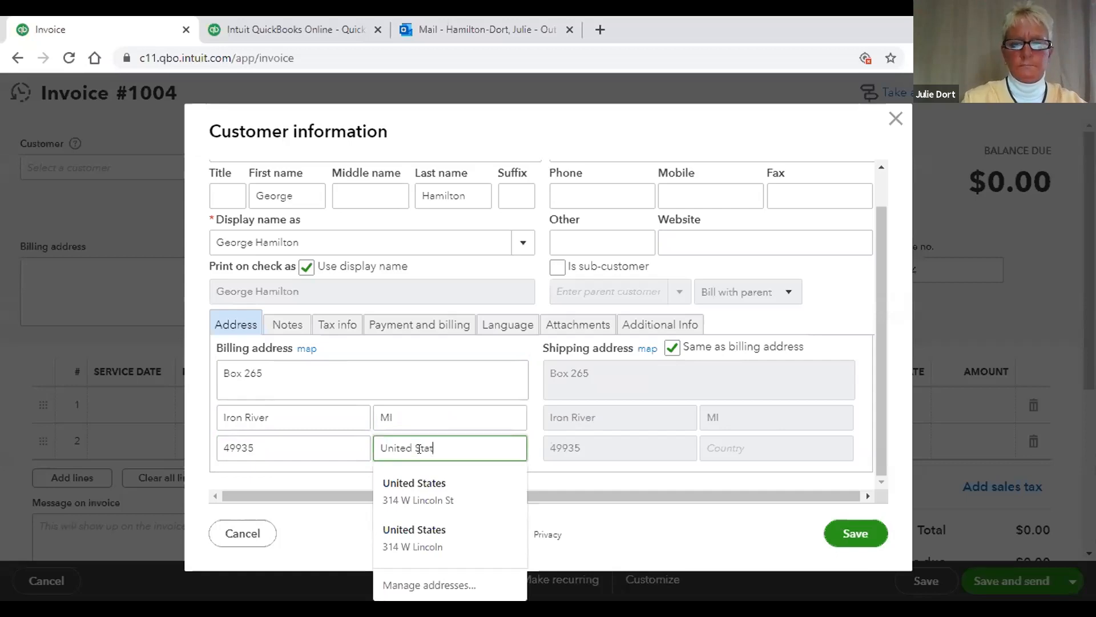
type("w")
key("BackSpace")
type("es")
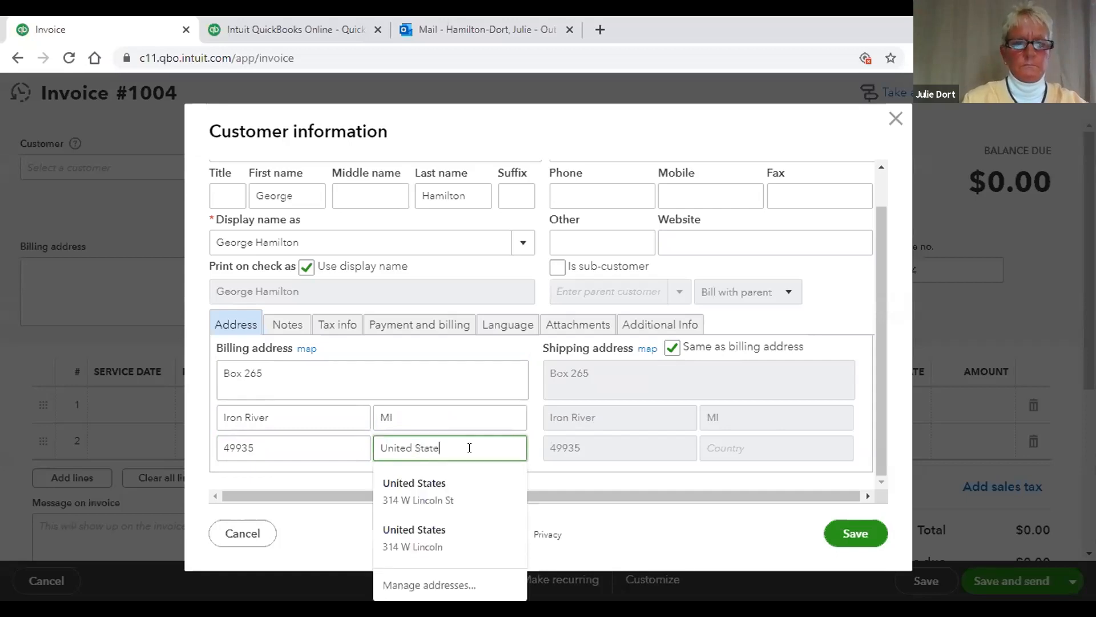
left_click(308, 475)
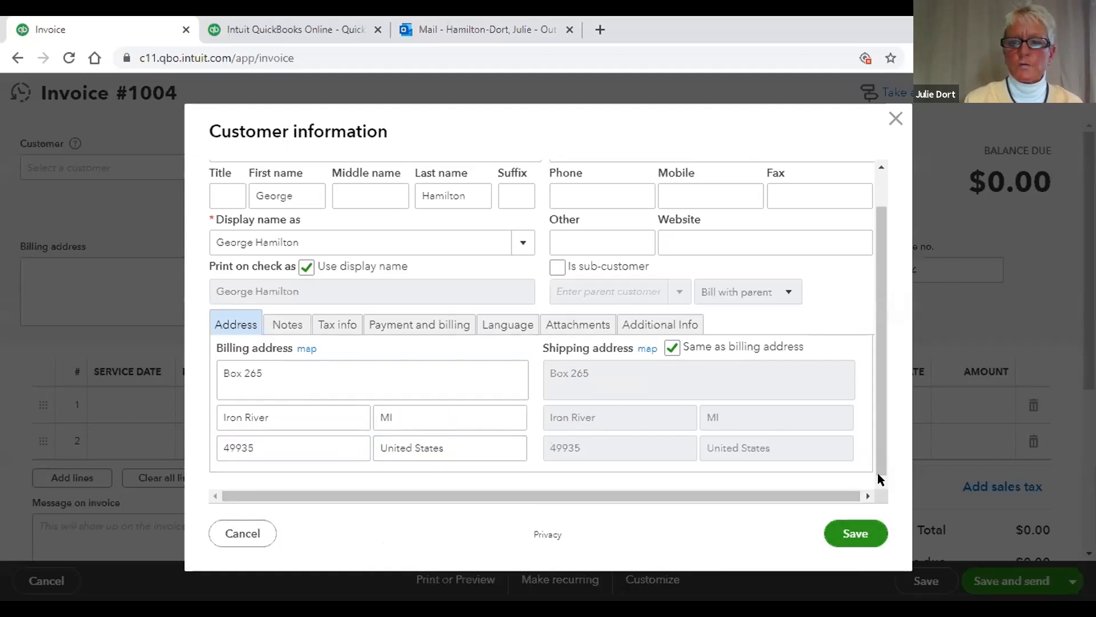
Step: Fill in the customer's e-mail and phone number, then save the customer
left_click_drag(878, 453, 865, 346)
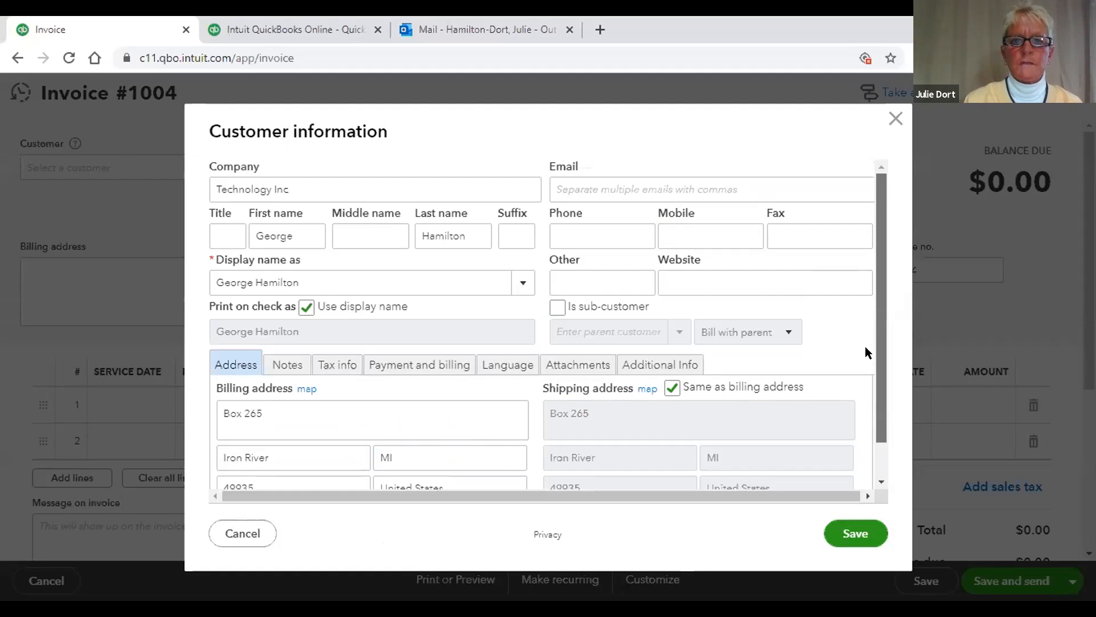
left_click(649, 188)
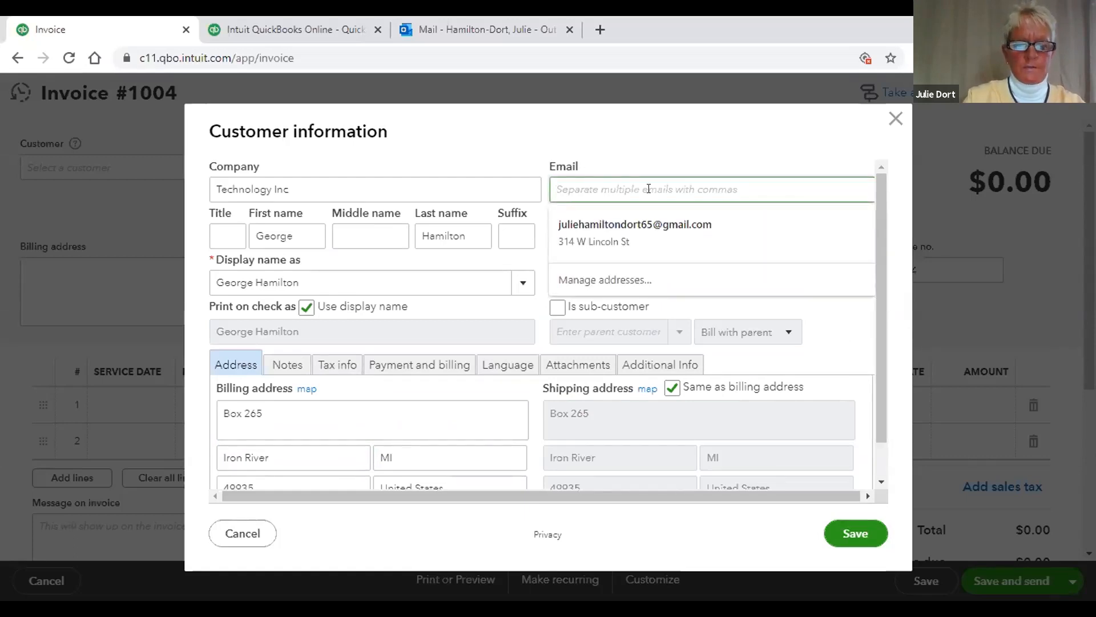
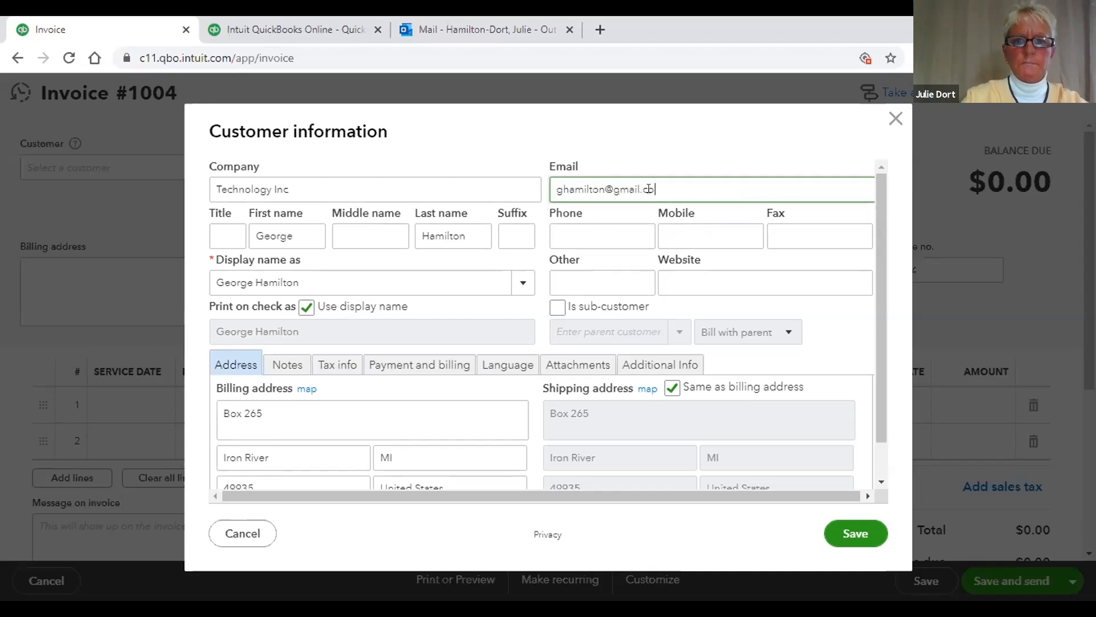
left_click(616, 232)
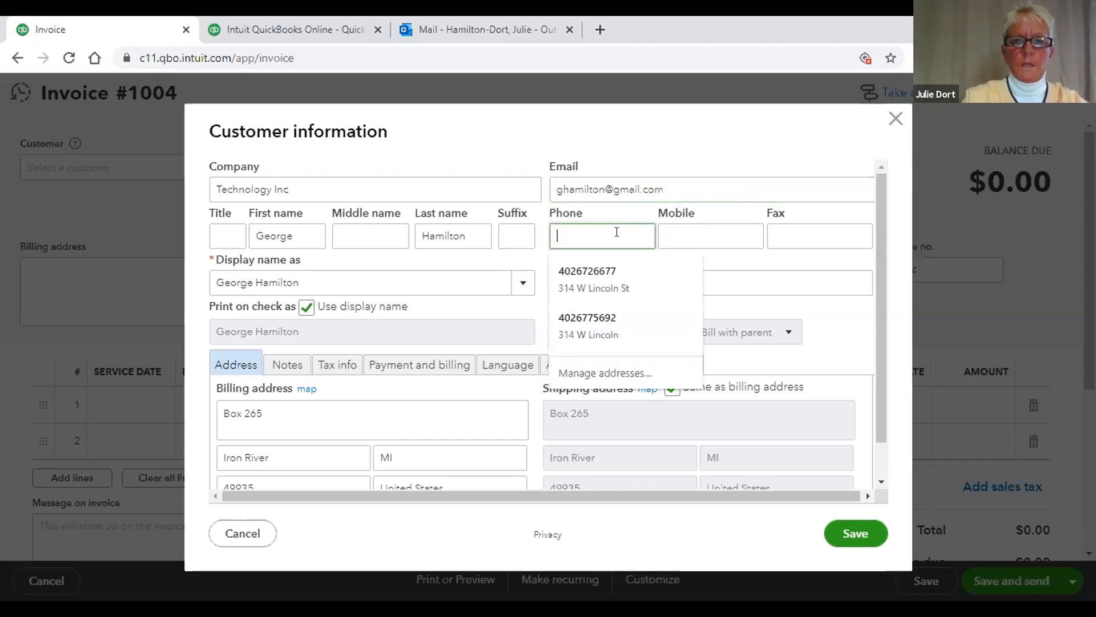
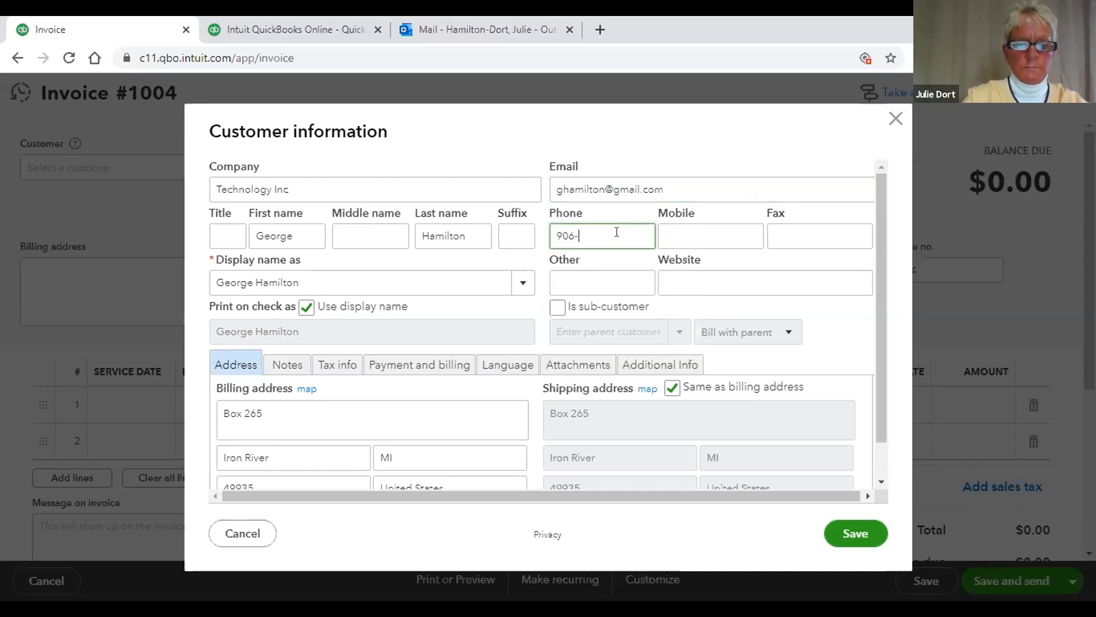
left_click(631, 280)
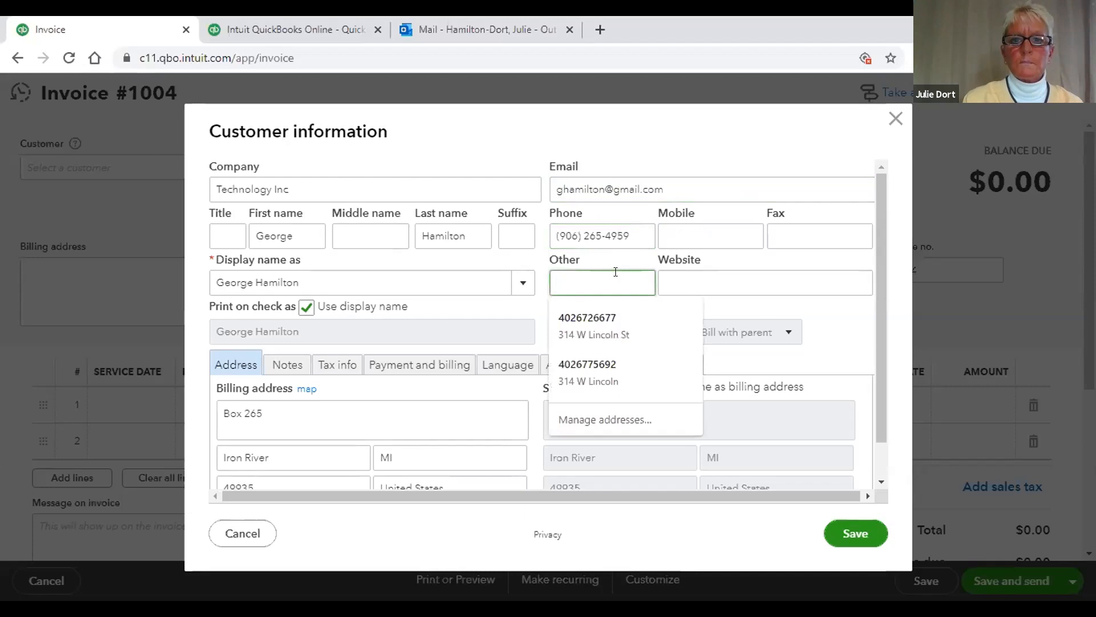
left_click(687, 240)
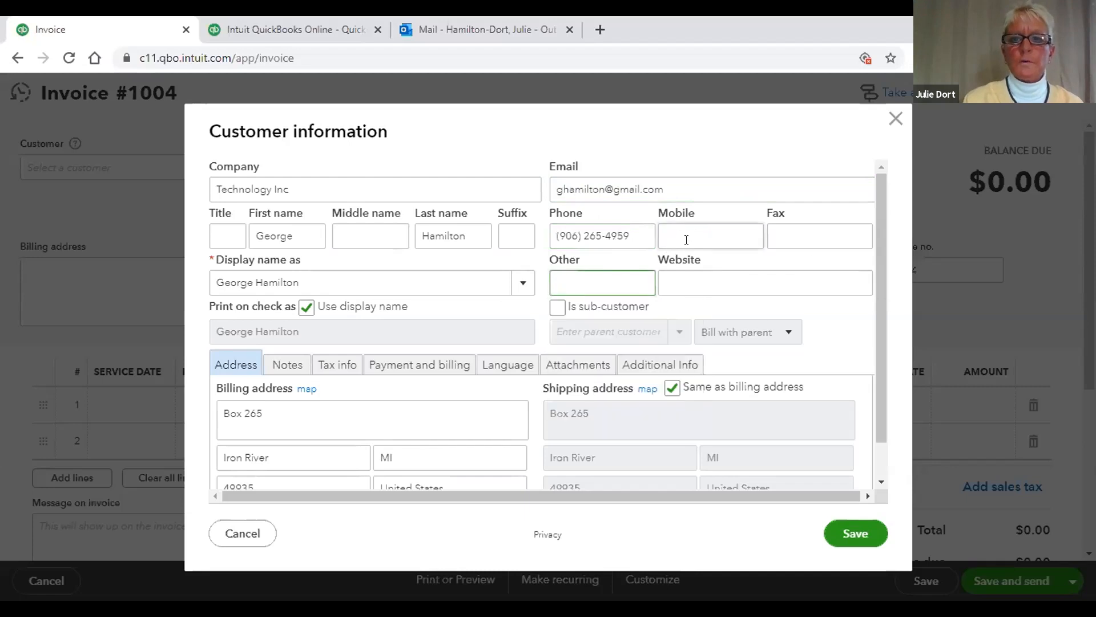
left_click(775, 237)
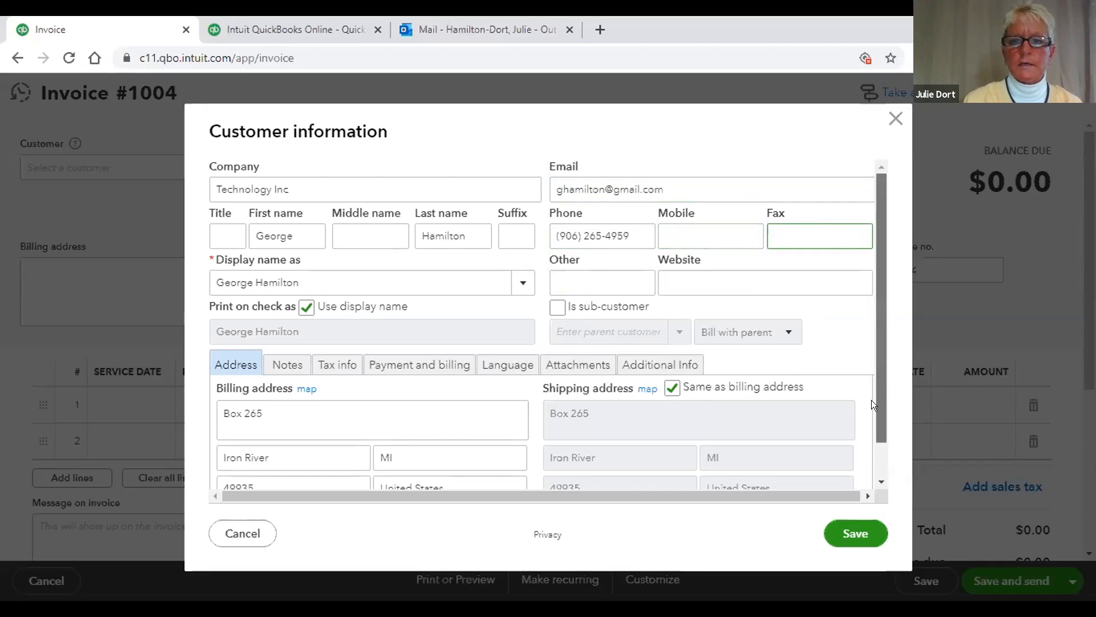
scroll(871, 400, "down", 1)
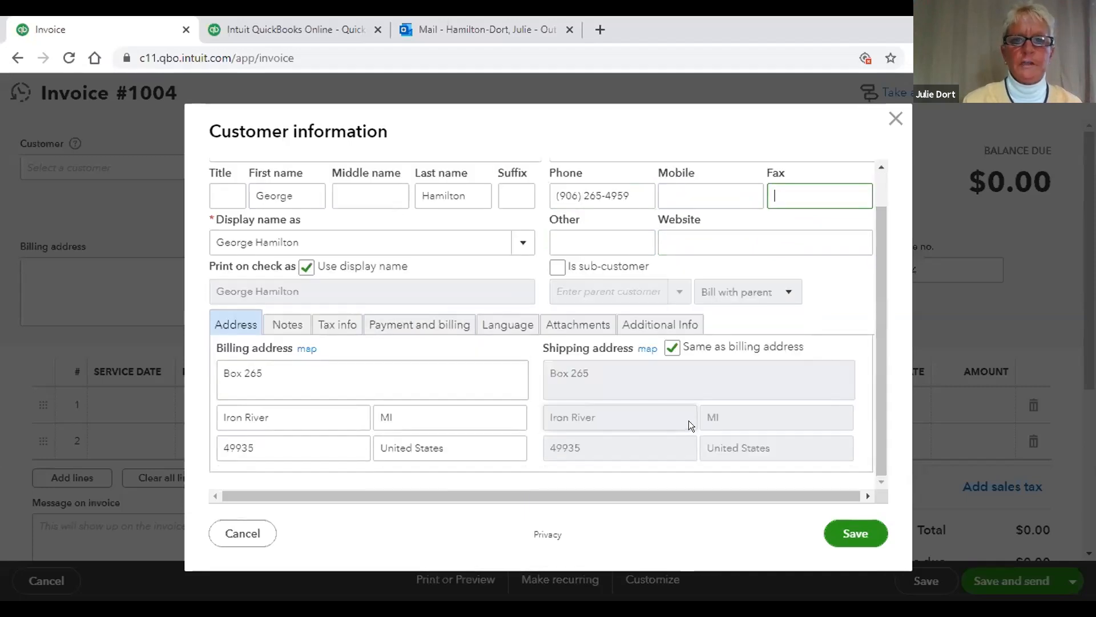
left_click(855, 532)
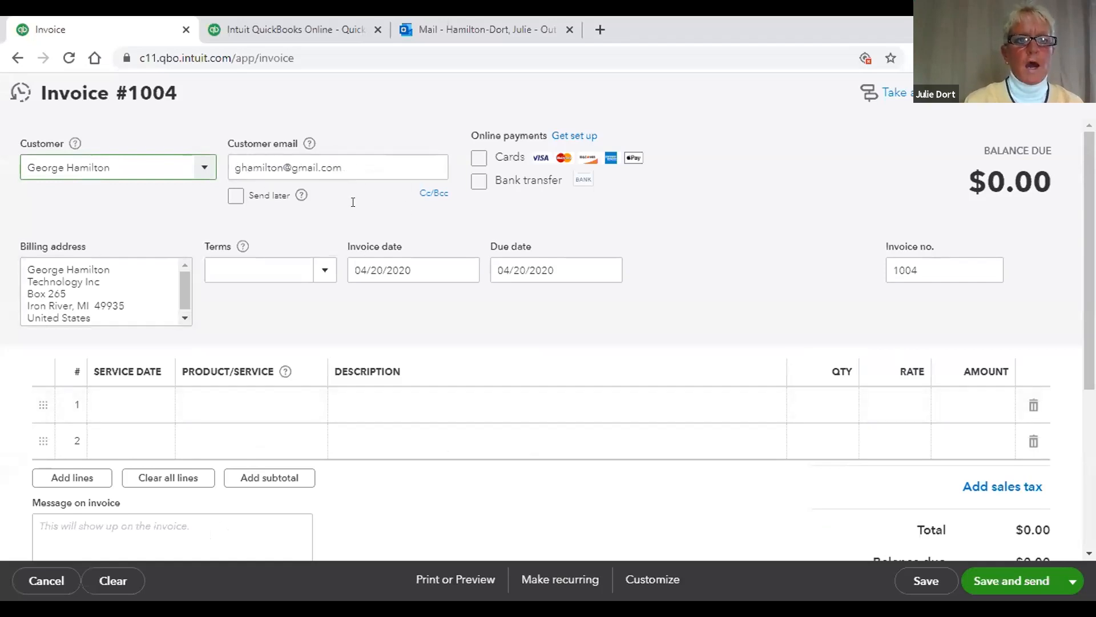
Step: Turn on Cards under Online payments for Invoice #1004
left_click(202, 168)
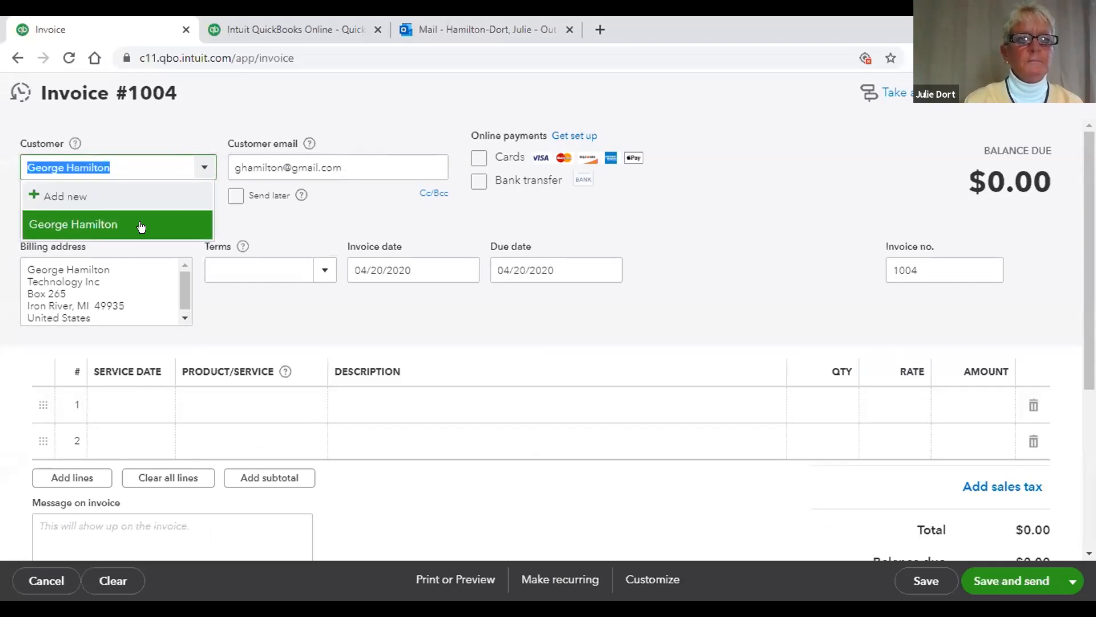
left_click(291, 215)
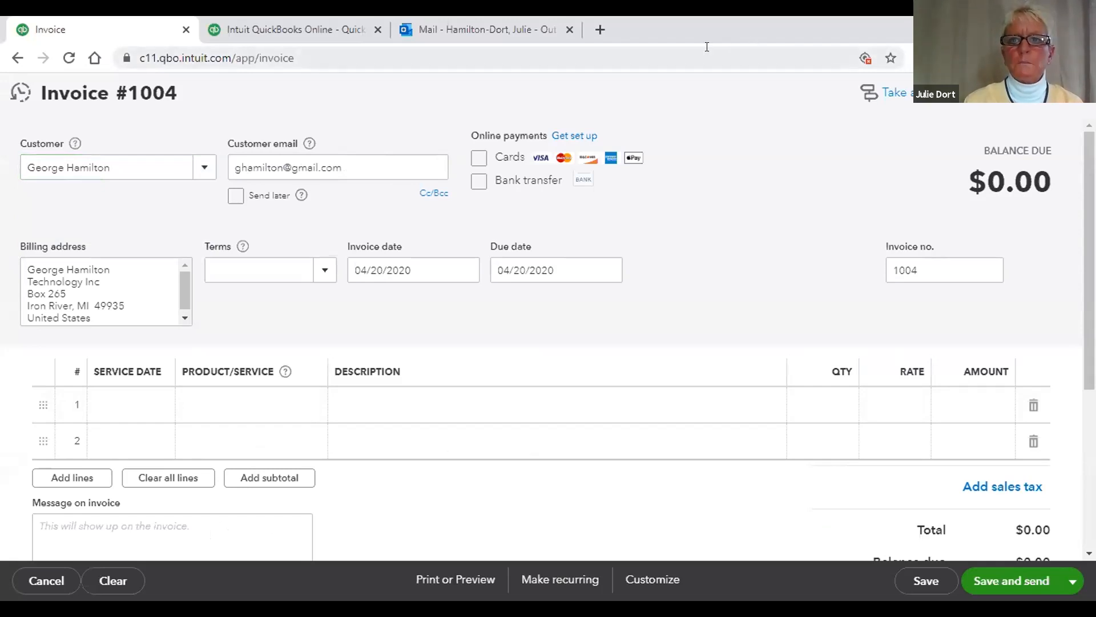
left_click(768, 48)
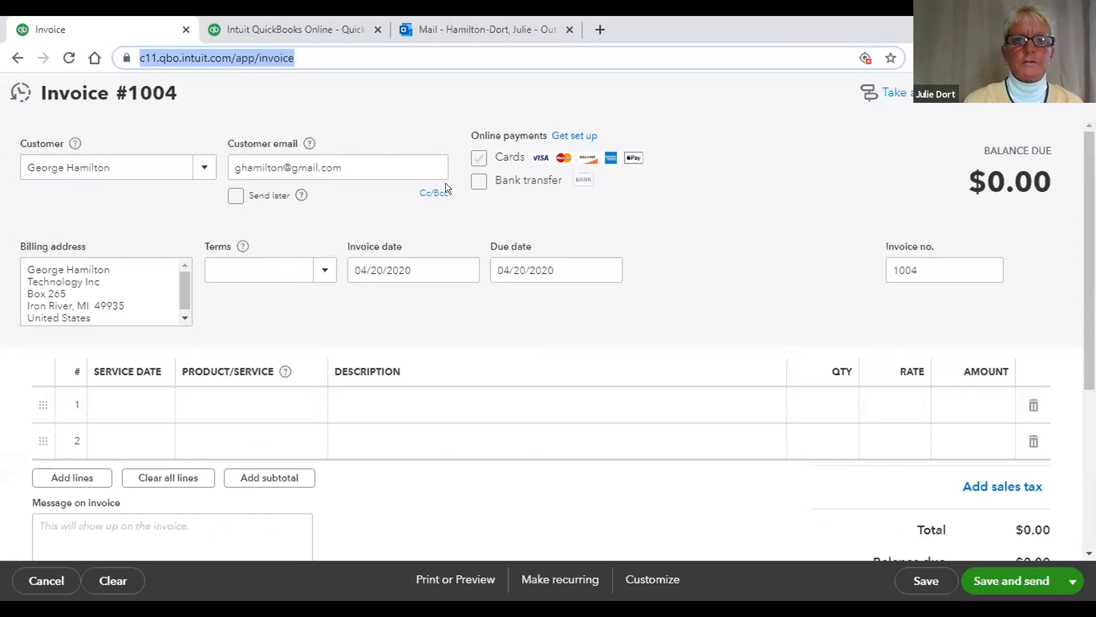
left_click(478, 159)
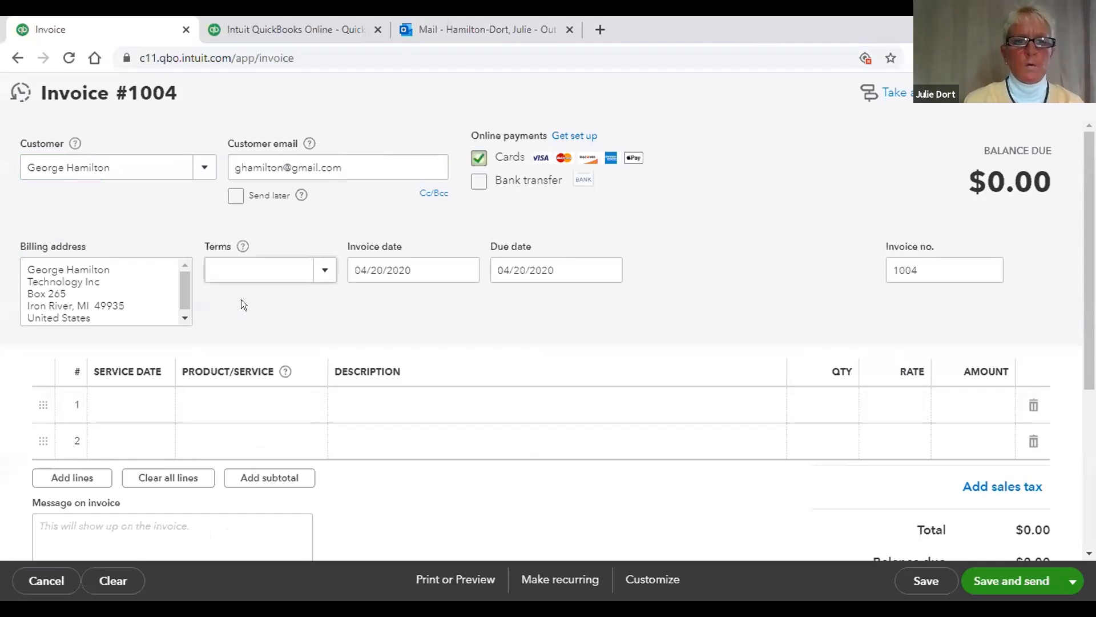
left_click(147, 402)
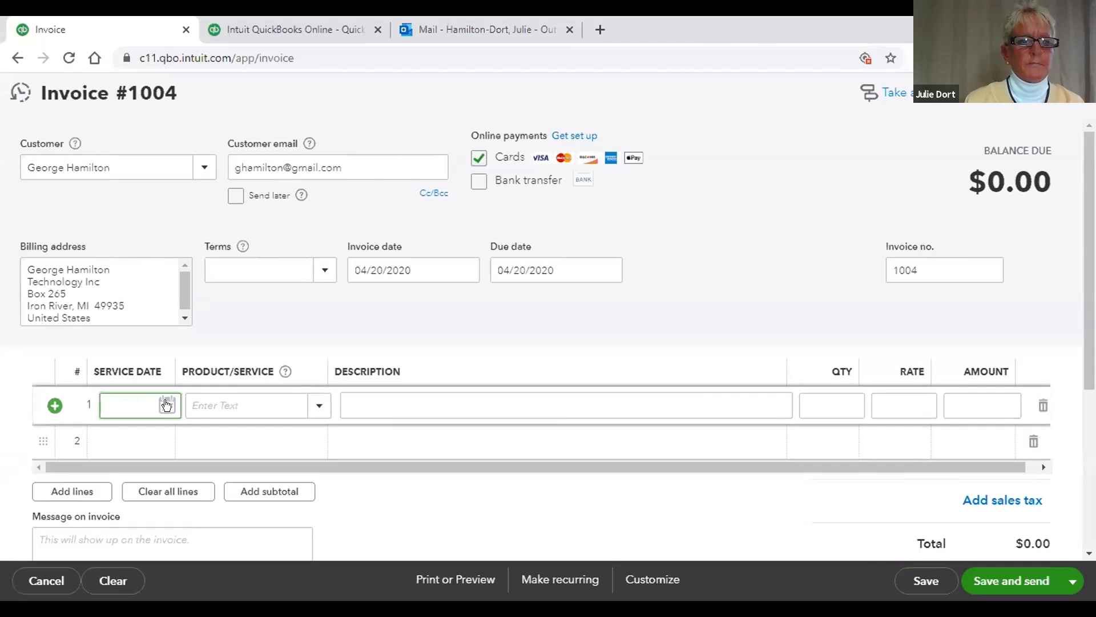
Step: Fill line 1 with service date 04/20/2020, Flashdrive (16GB), quantity 10 at 10.99
left_click(166, 405)
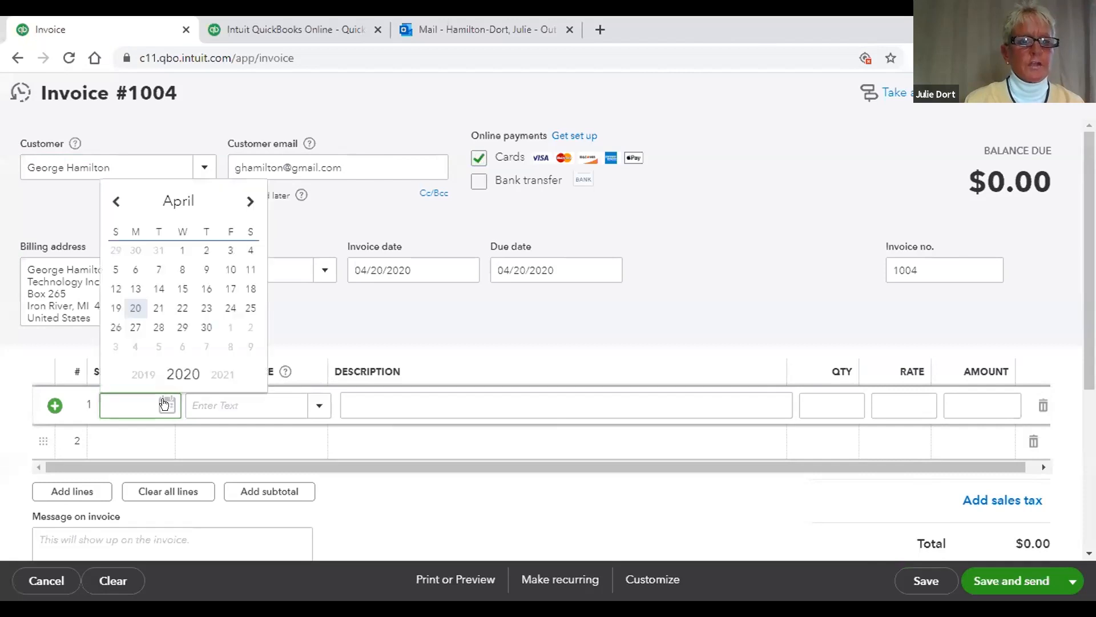
left_click(130, 307)
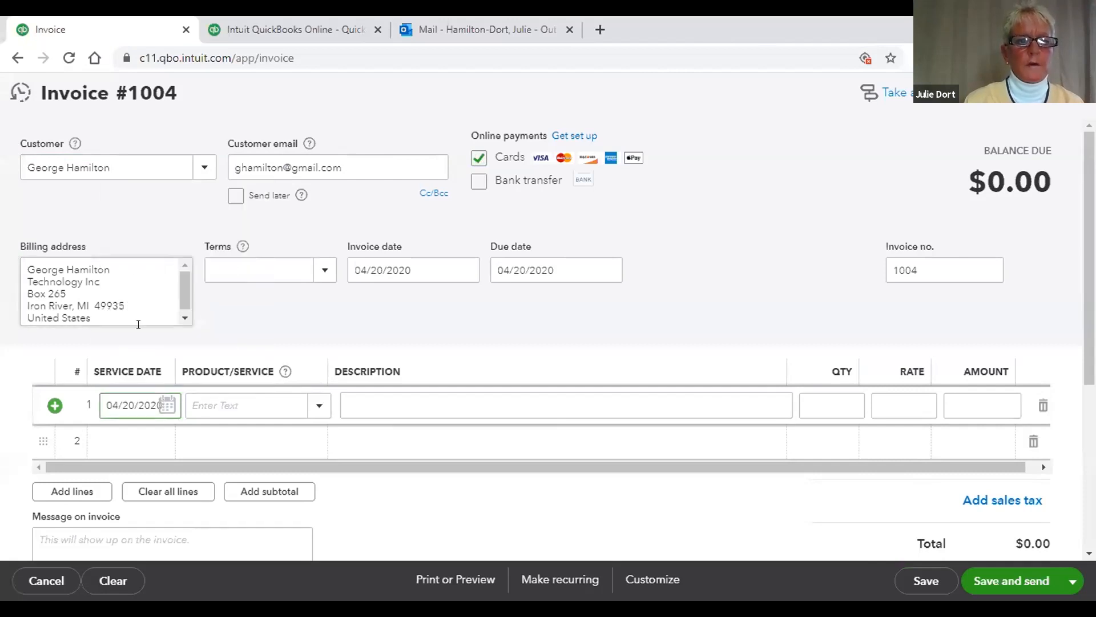
left_click(315, 406)
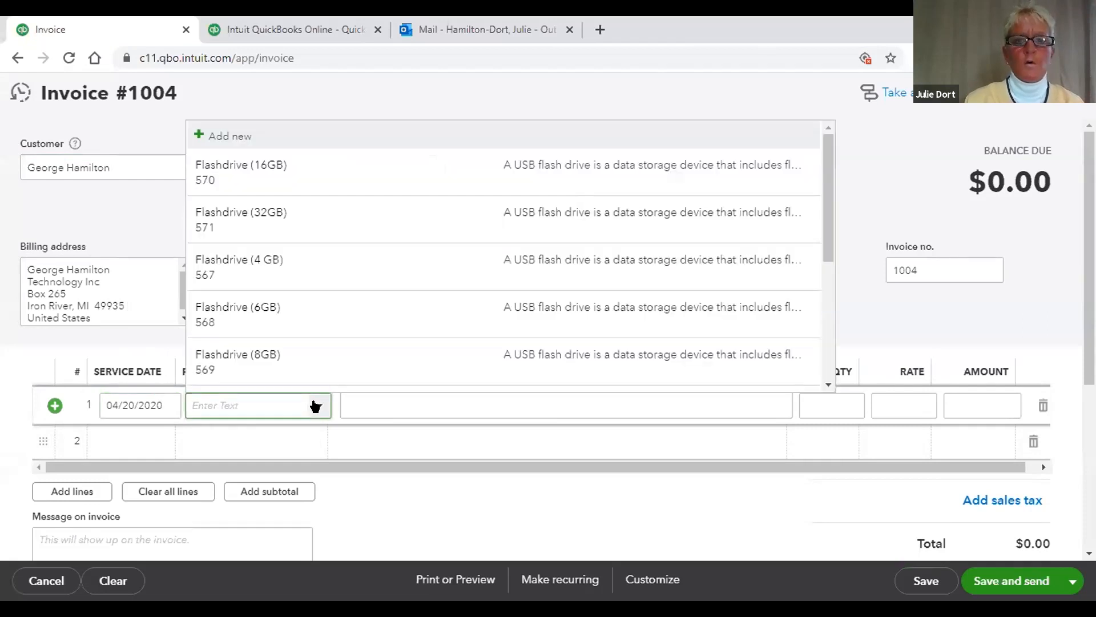
scroll(823, 291, "down", 1)
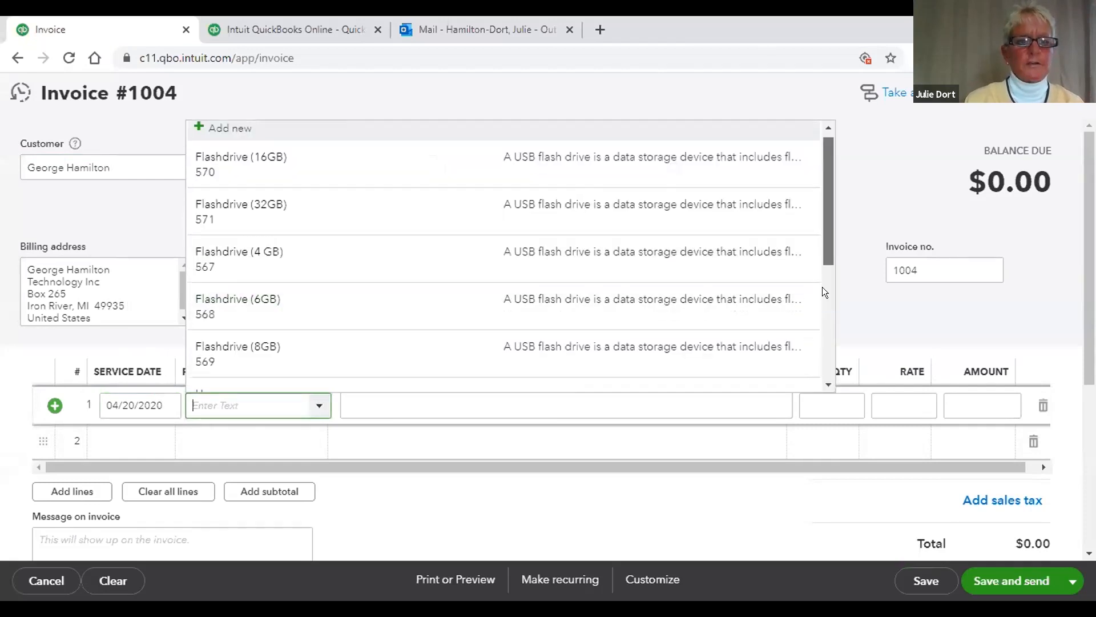
scroll(823, 291, "down", 4)
scroll(822, 248, "up", 3)
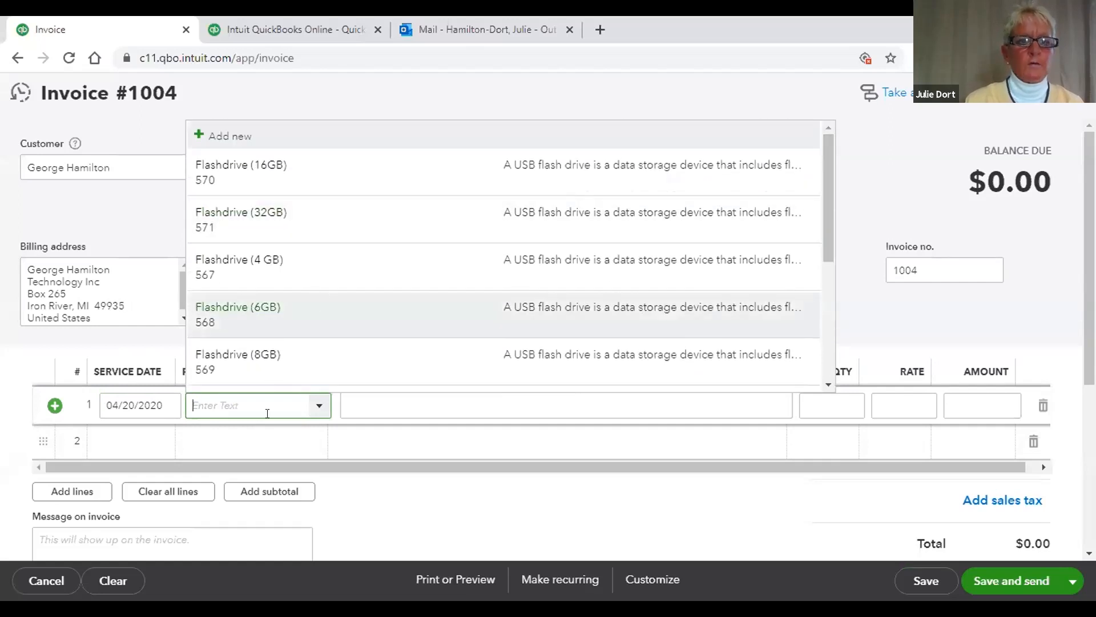
left_click(355, 432)
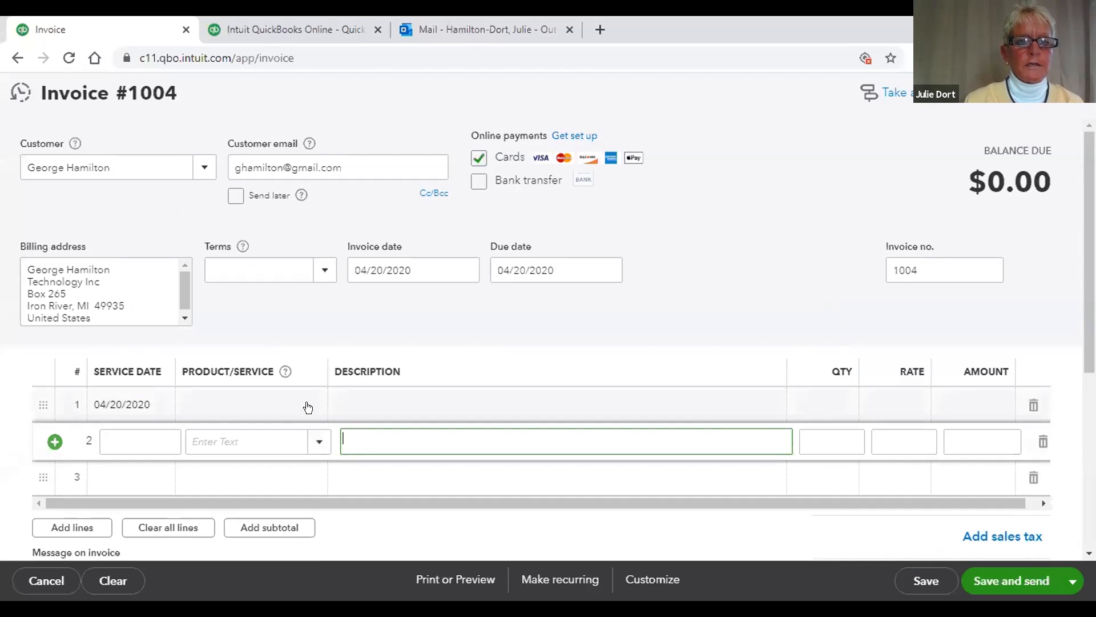
left_click(318, 406)
left_click(318, 405)
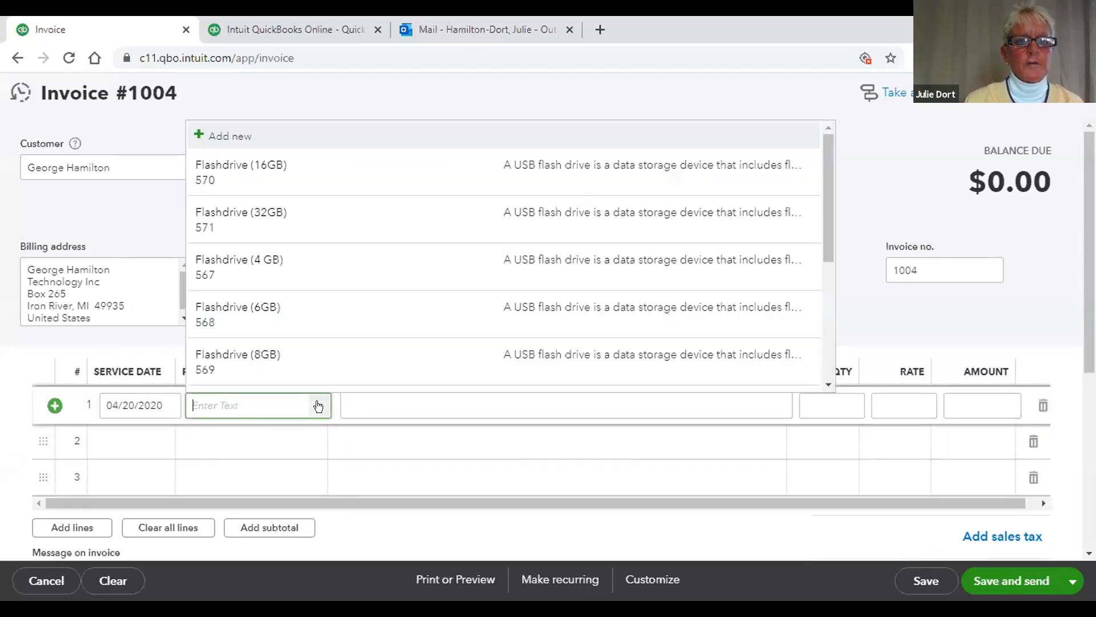
left_click(245, 181)
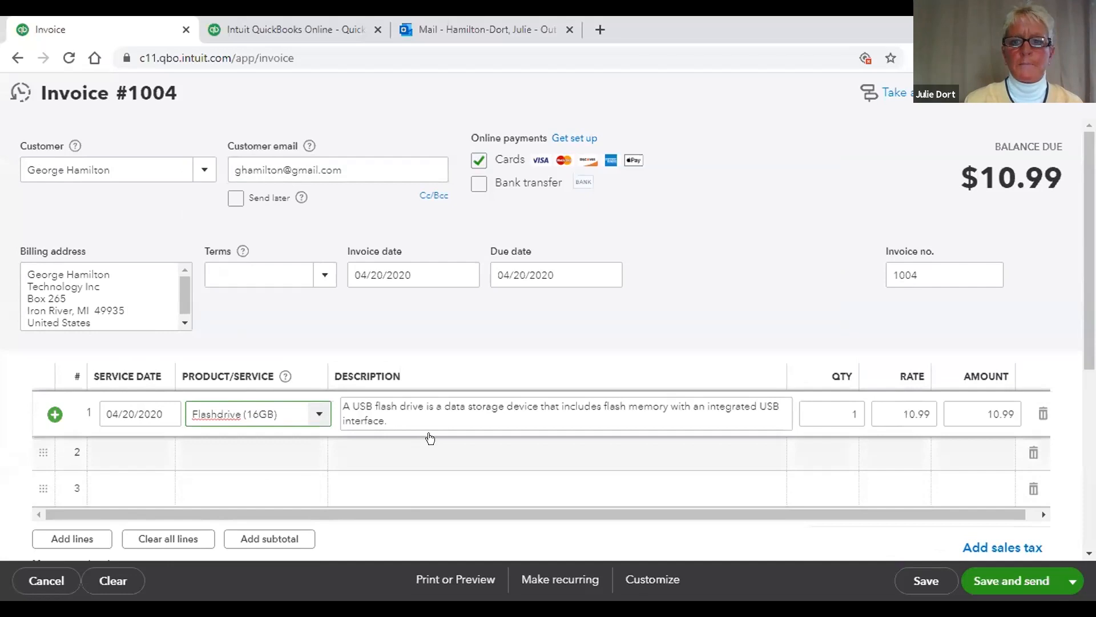
left_click(860, 415)
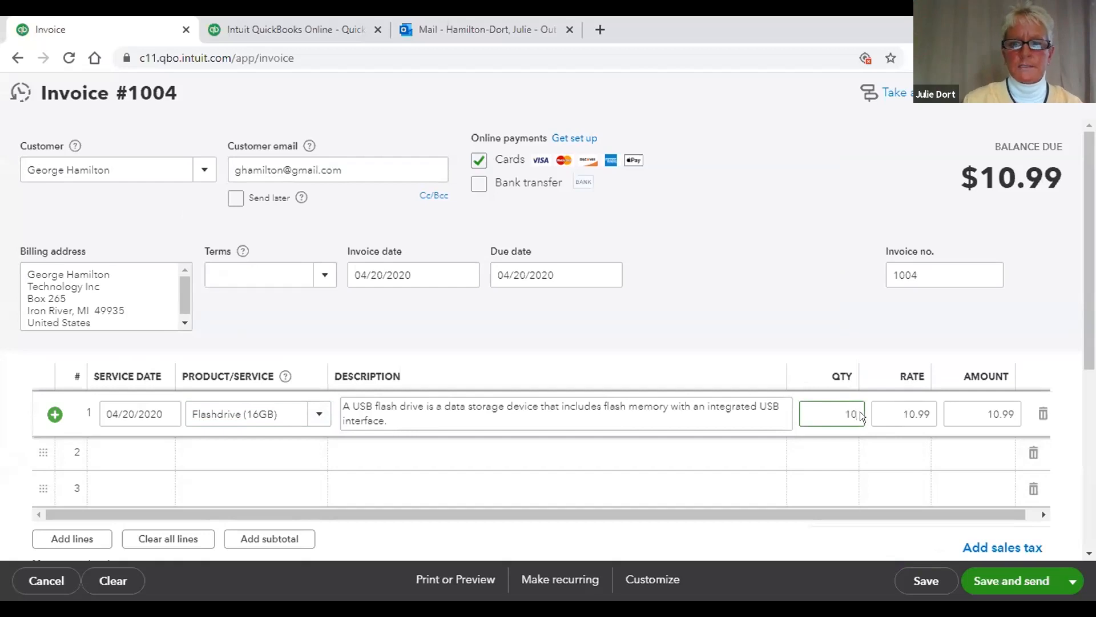
left_click(768, 324)
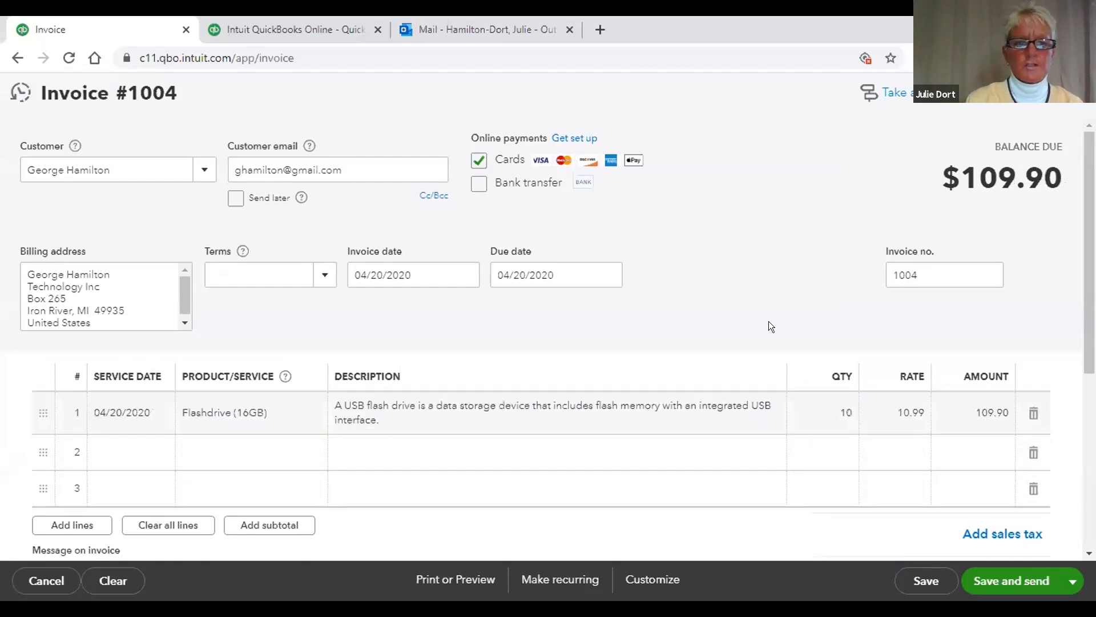
Step: Add line 2: 10 Keyboard at 15.99 (159.90), service date 04/20/2020
left_click(149, 455)
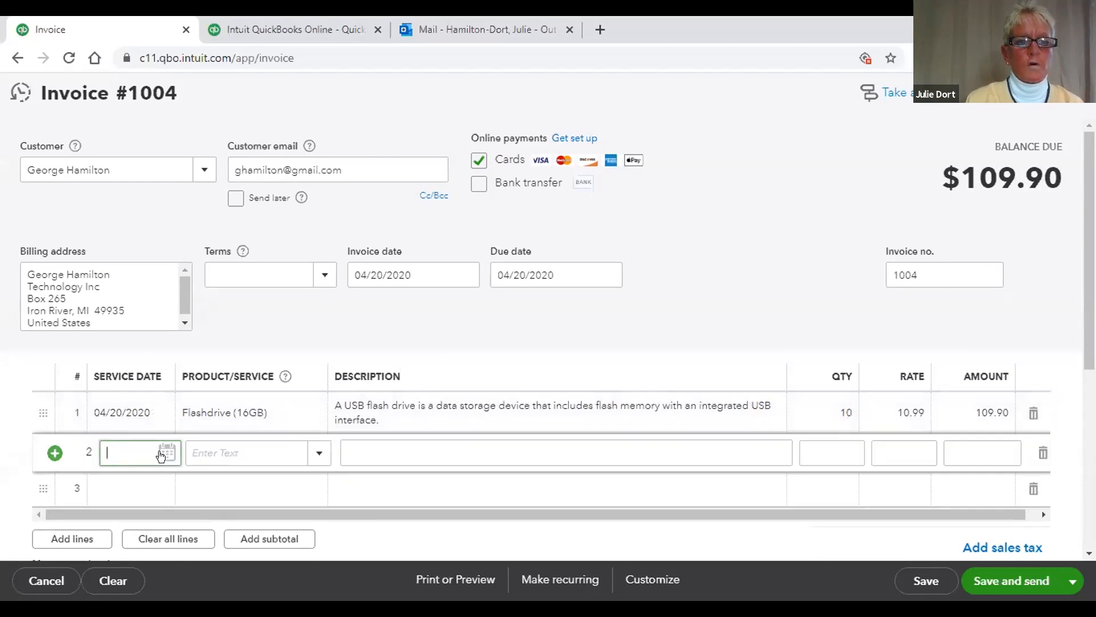
left_click(160, 455)
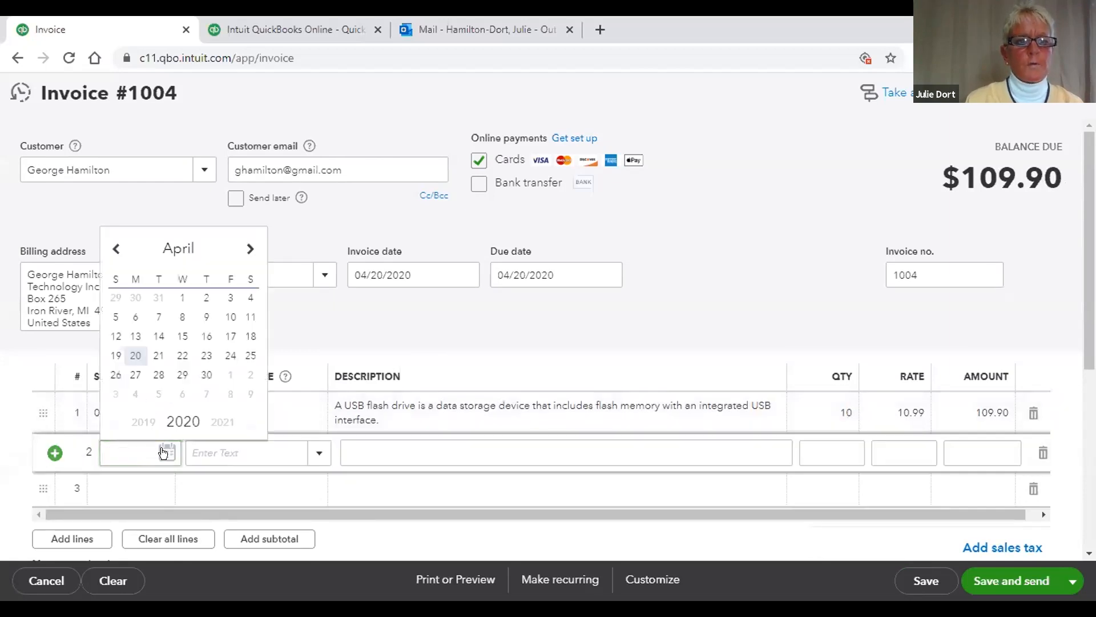
left_click(136, 354)
left_click(310, 452)
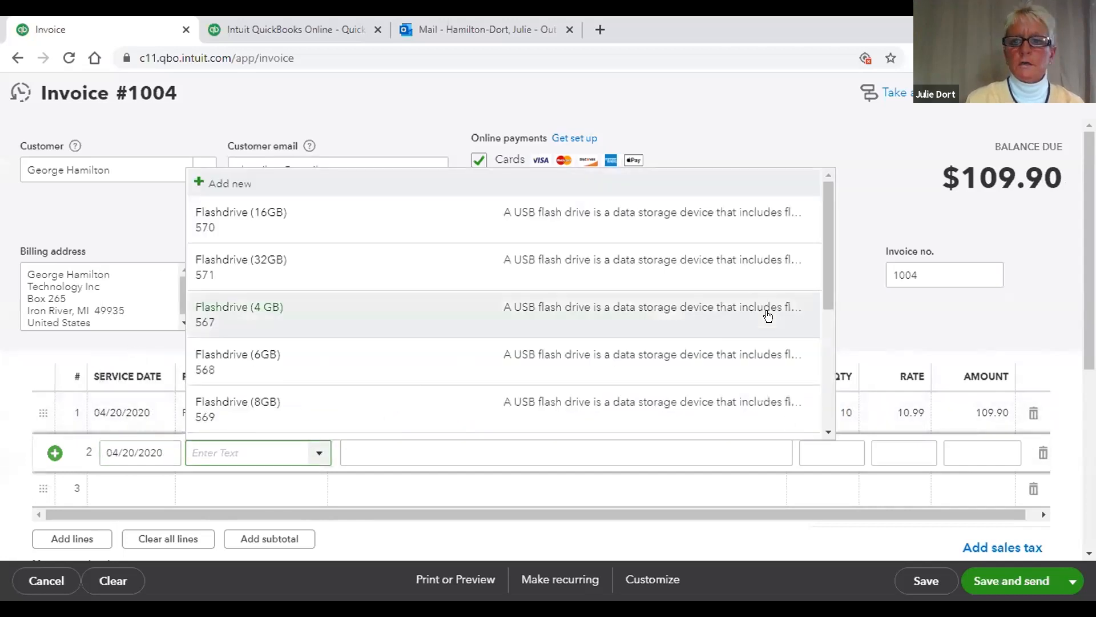
left_click_drag(823, 269, 819, 357)
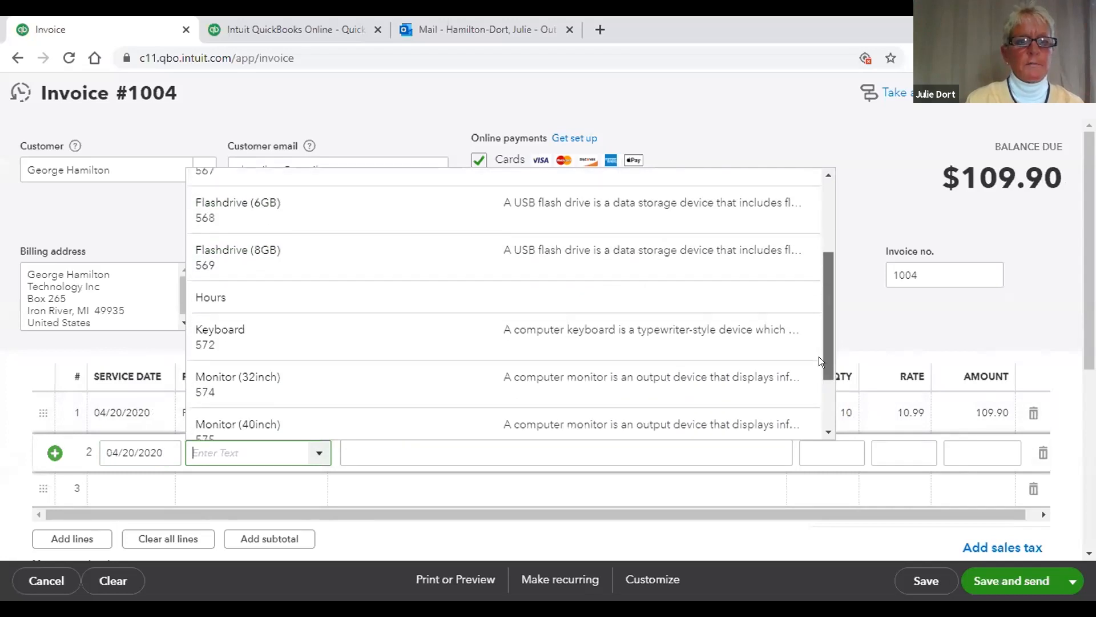
scroll(690, 350, "down", 1)
left_click(689, 346)
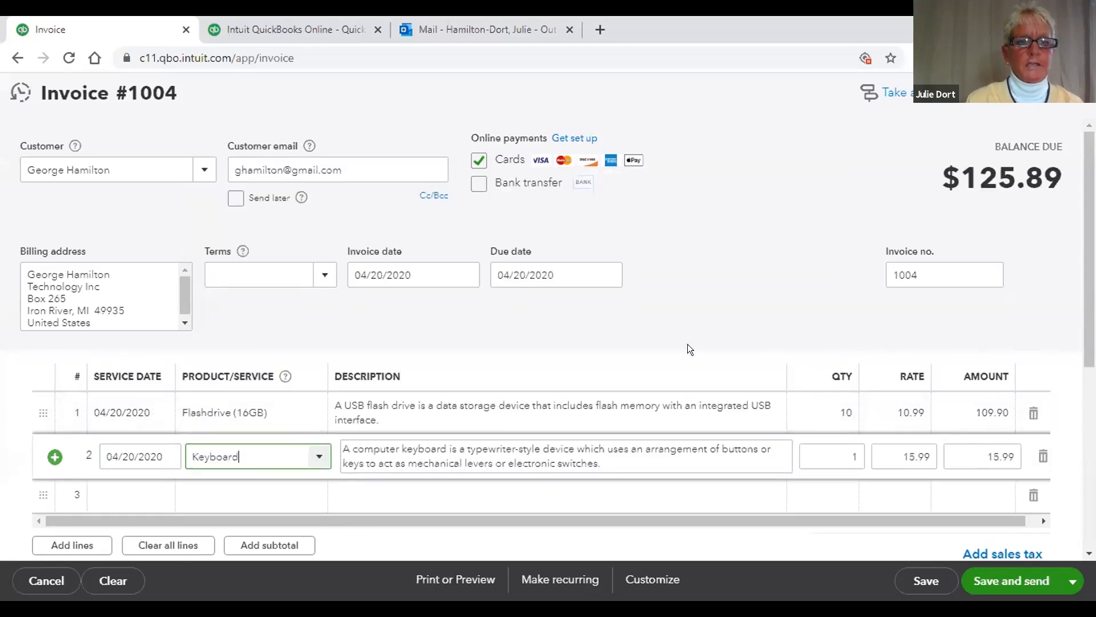
left_click(854, 449)
type("10")
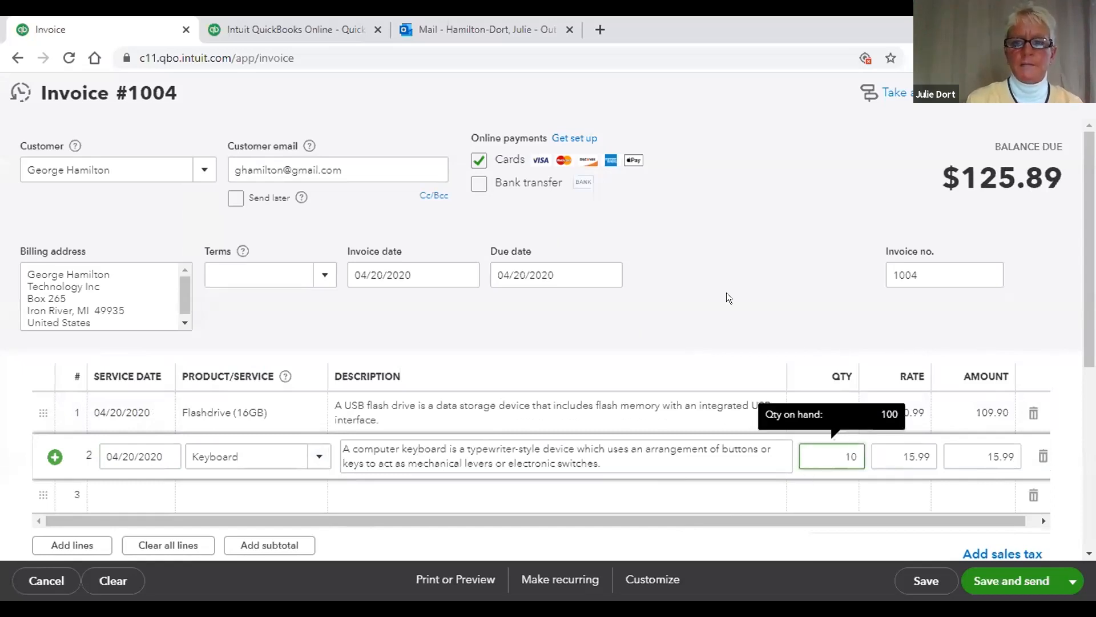
left_click(988, 394)
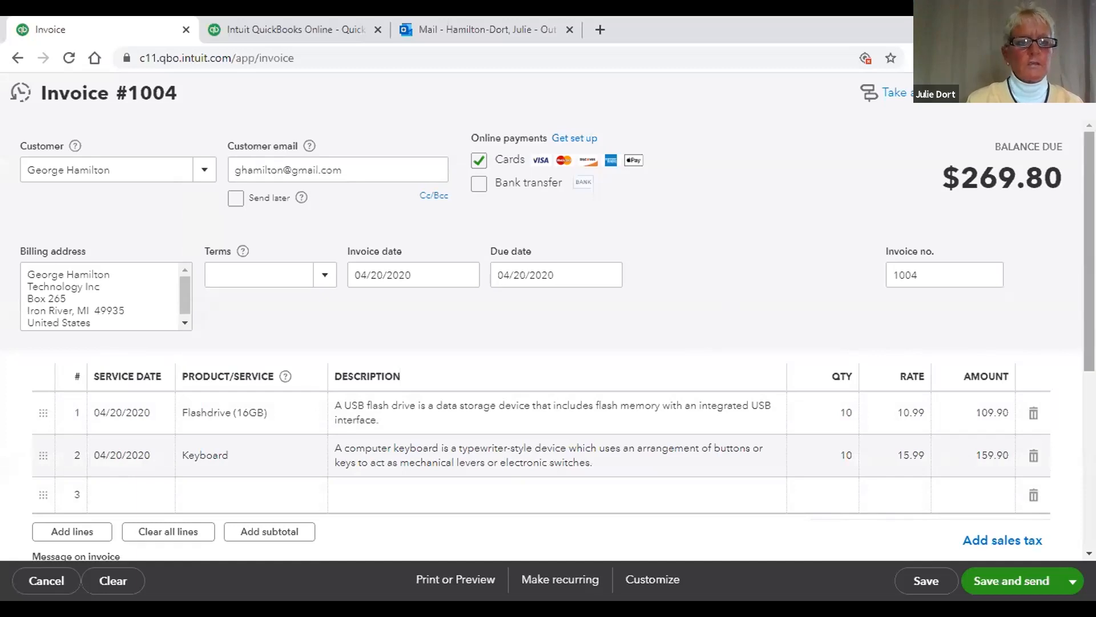
scroll(149, 364, "down", 2)
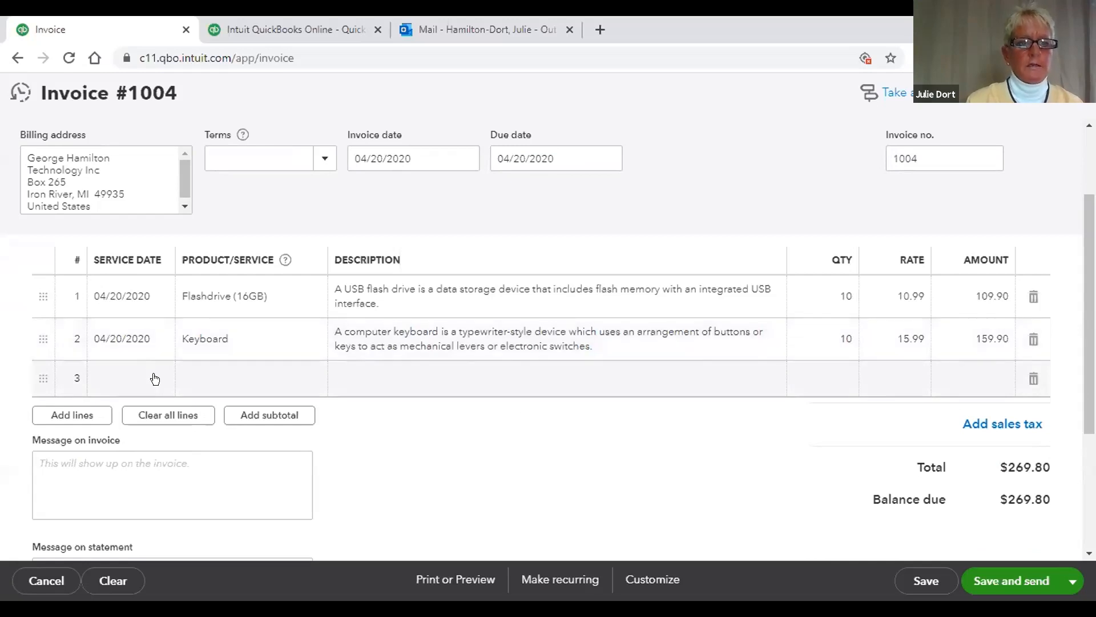
Step: Add line 3: 10 Monitor (40inch) at 129 (1,290.00), service date 04/20/2020
left_click(154, 378)
left_click(129, 284)
left_click(317, 382)
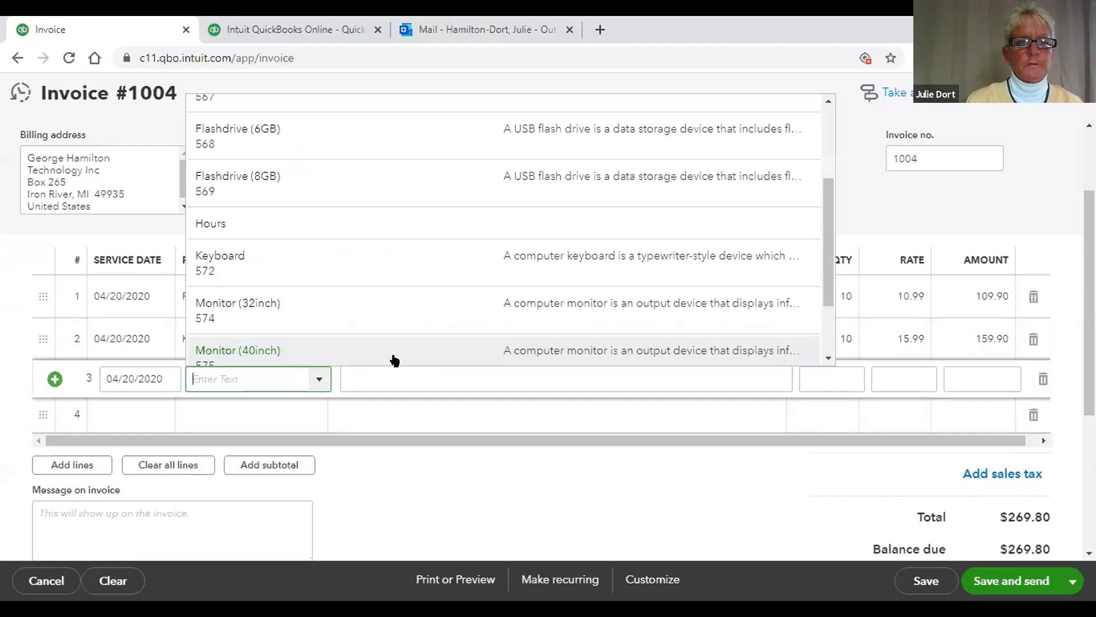
left_click(394, 357)
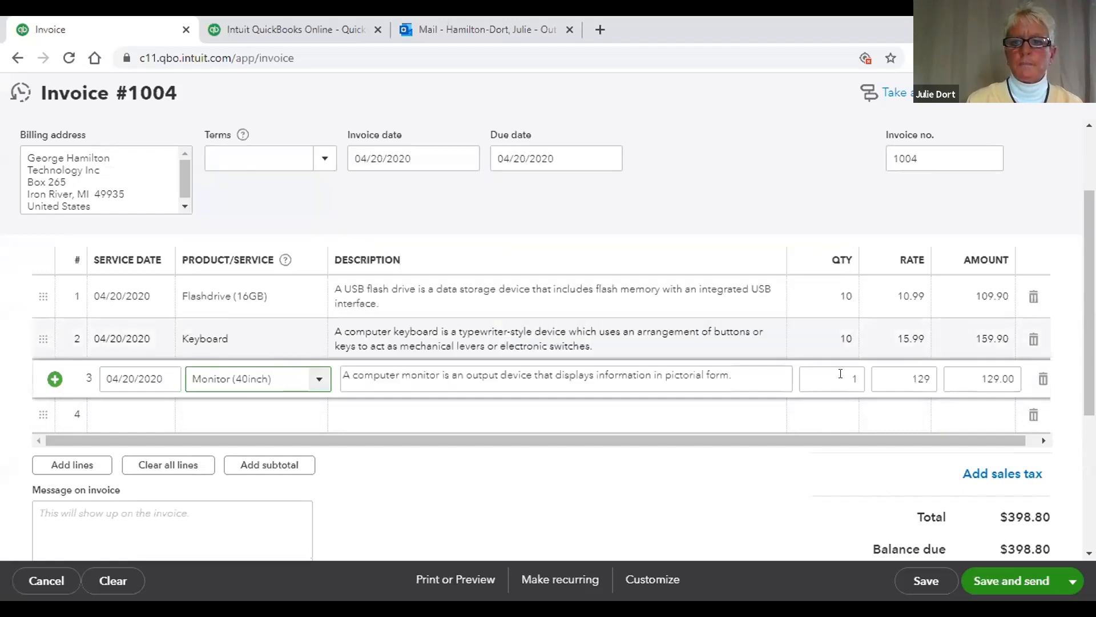
left_click(865, 378)
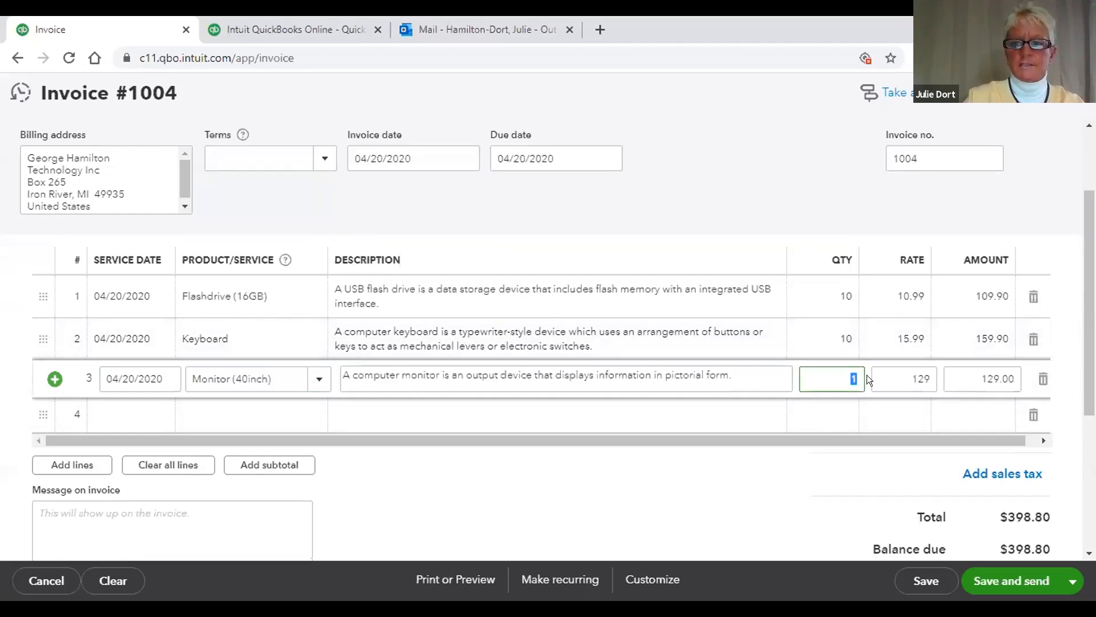
left_click(780, 491)
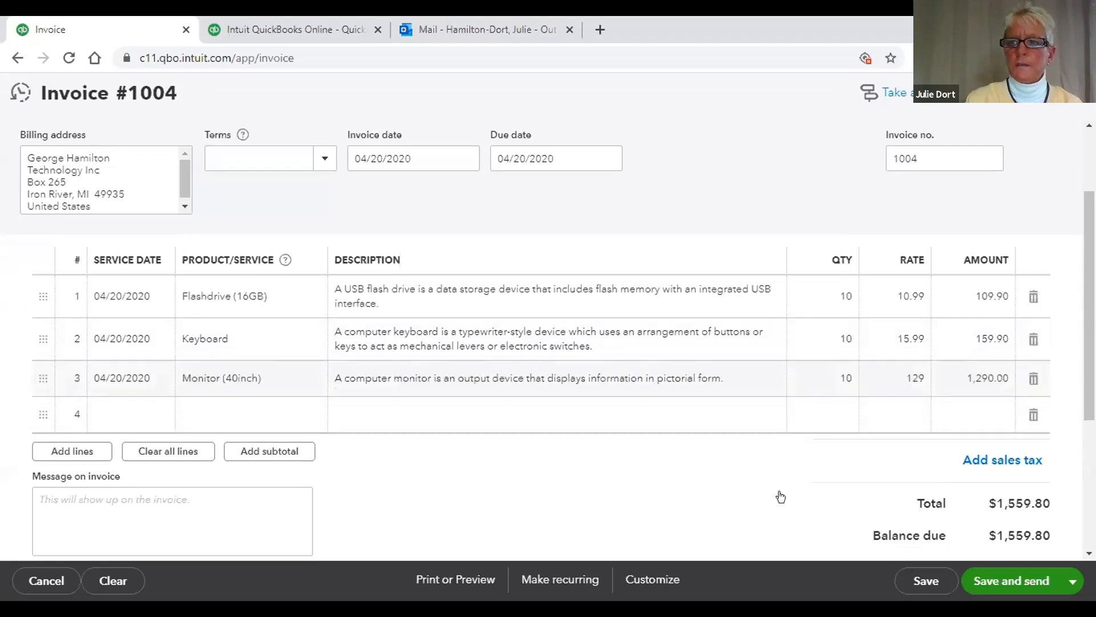
scroll(1065, 393, "down", 2)
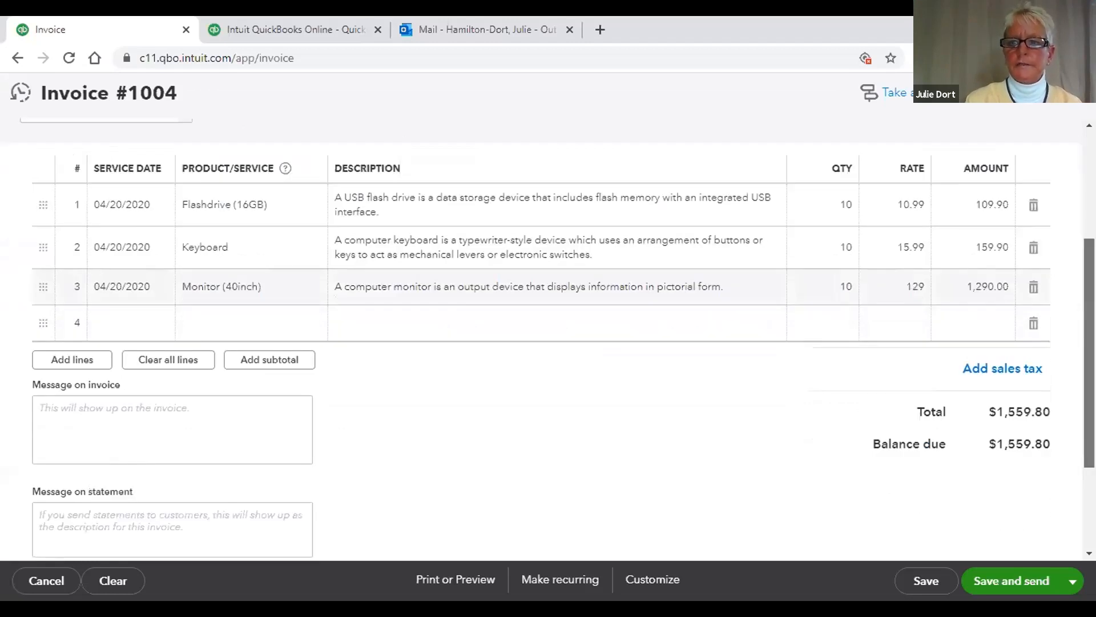
scroll(1086, 403, "down", 1)
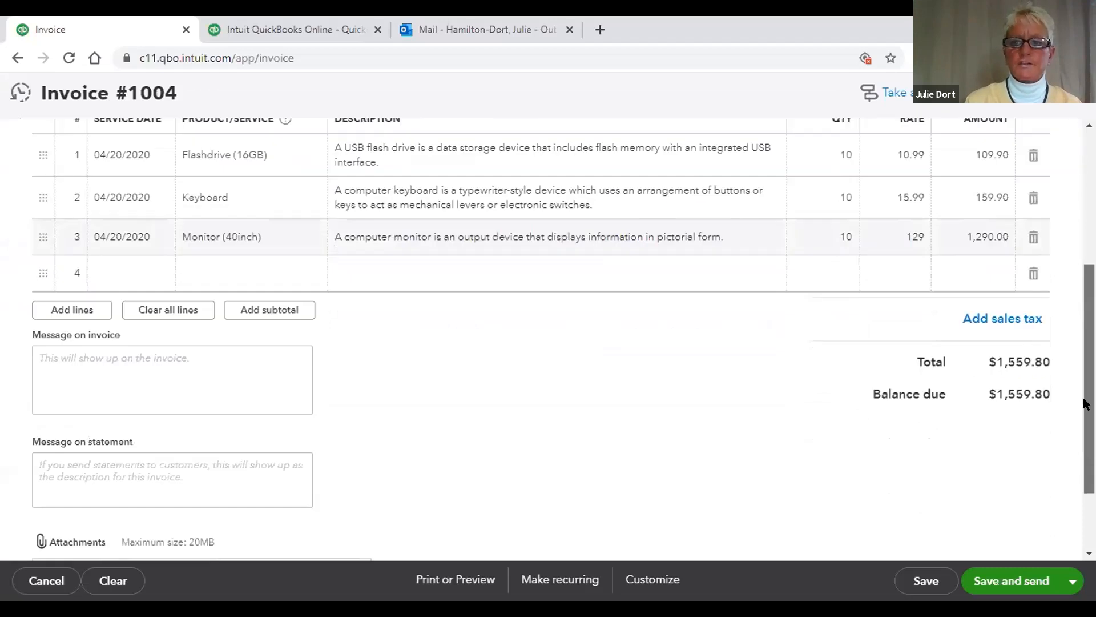
scroll(994, 372, "up", 1)
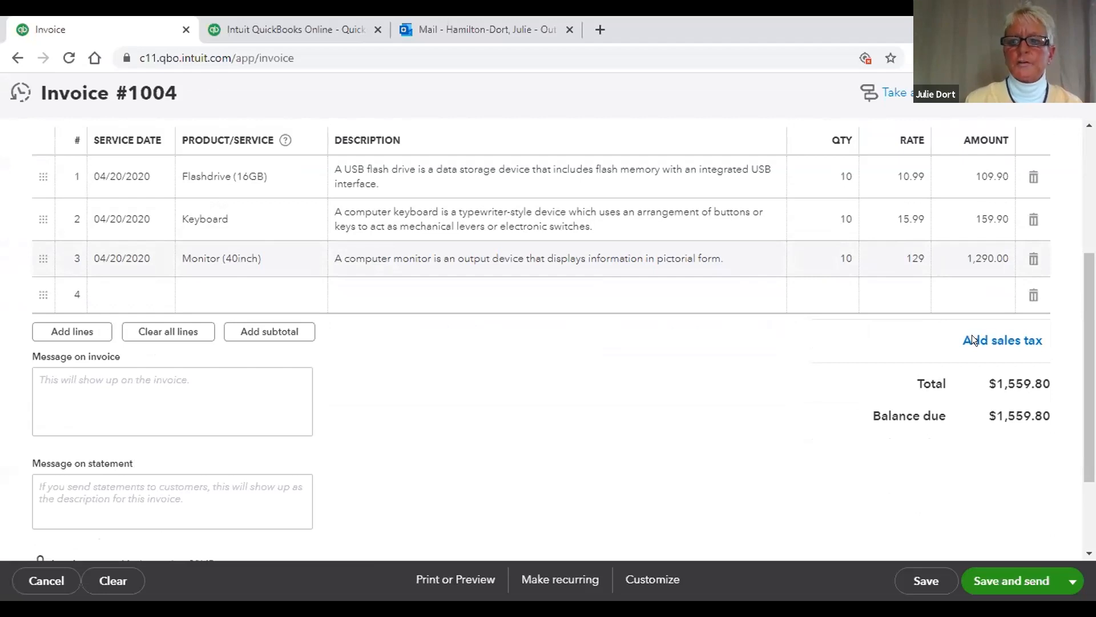
Step: Set up automatic sales tax from the business address, yielding a 7.50% Nebraska rate
left_click(1007, 341)
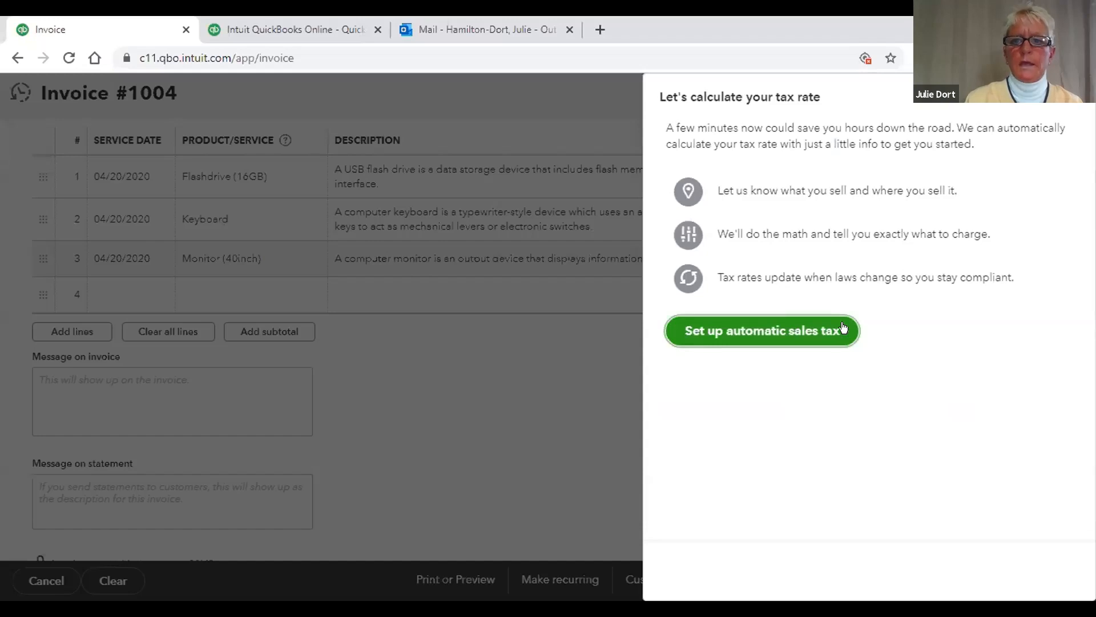
left_click(790, 328)
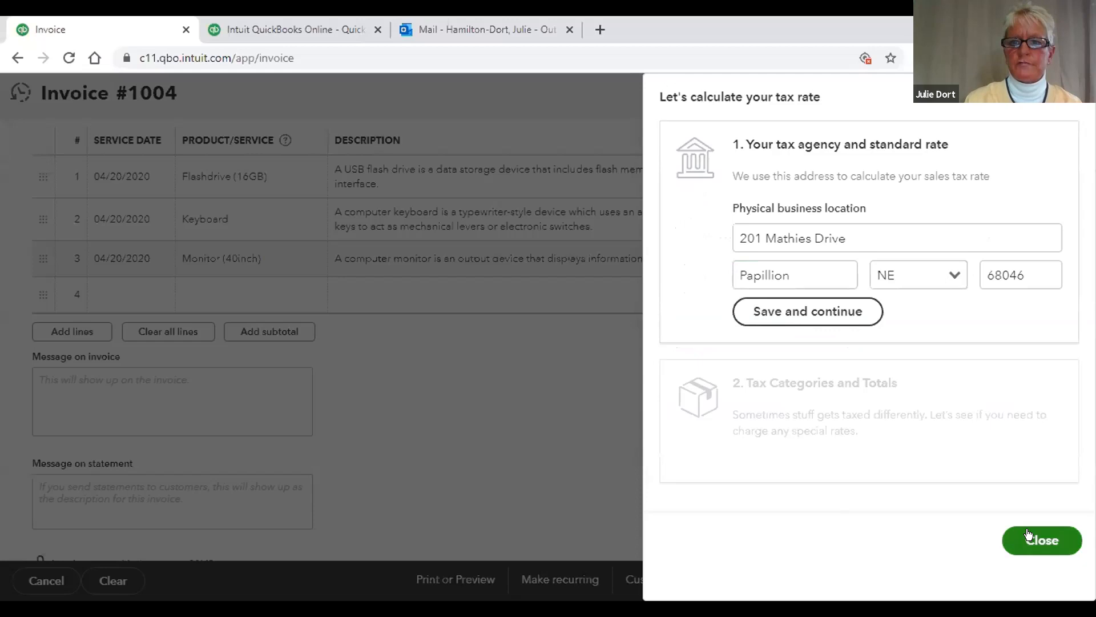
left_click(855, 310)
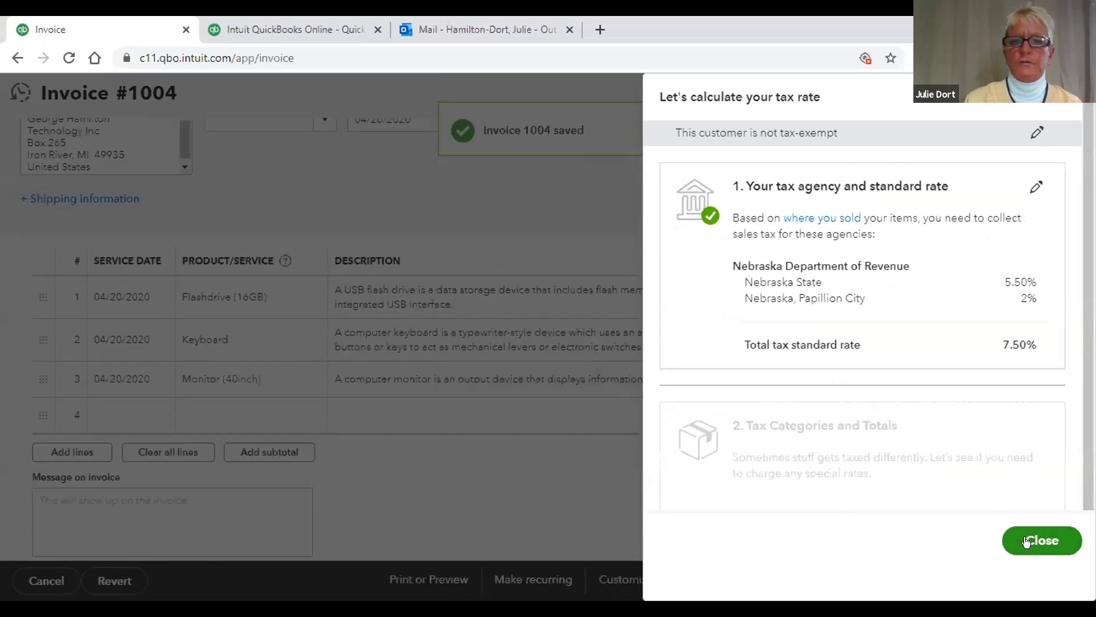
Step: Save invoice 1004 with $116.99 of 7.50% Nebraska sales tax, totalling $1,676.79
left_click(1026, 541)
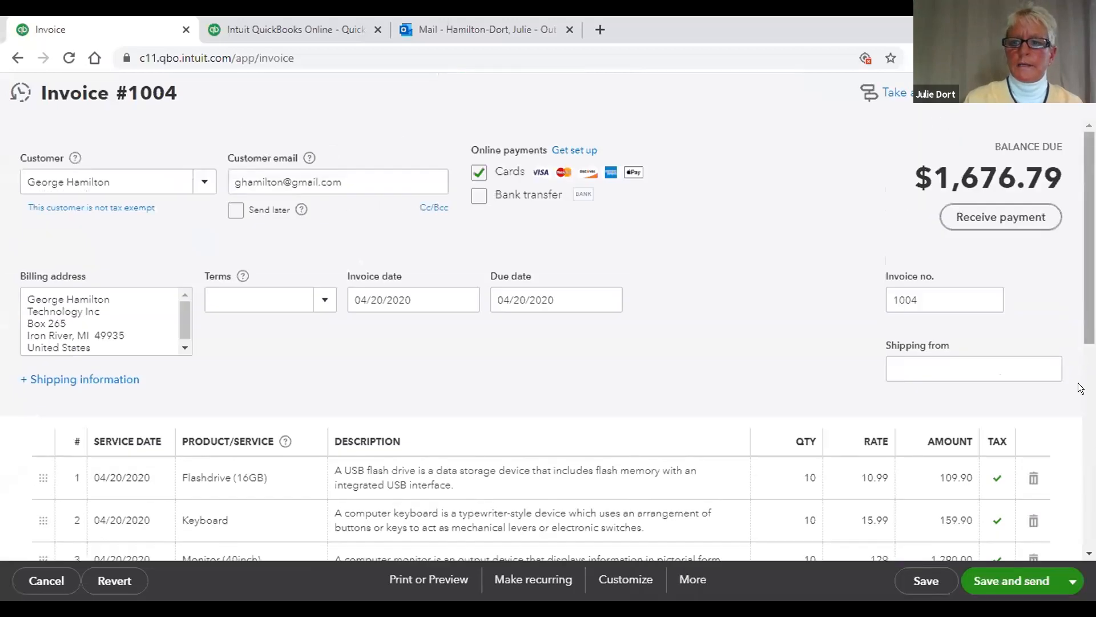
scroll(1079, 385, "down", 4)
scroll(1076, 467, "down", 2)
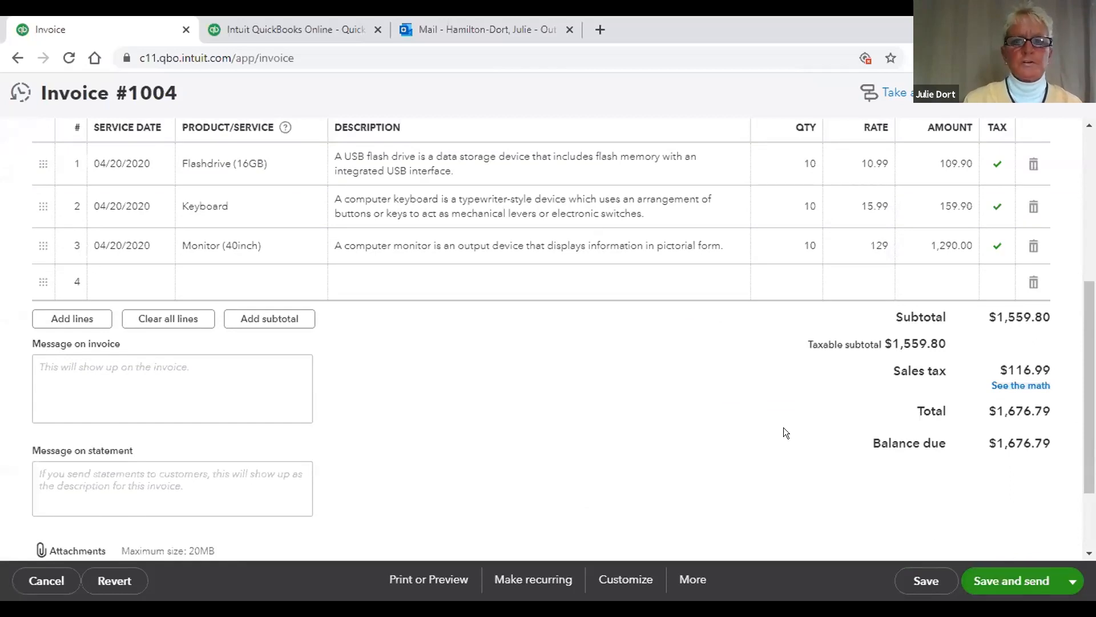
scroll(788, 426, "up", 3)
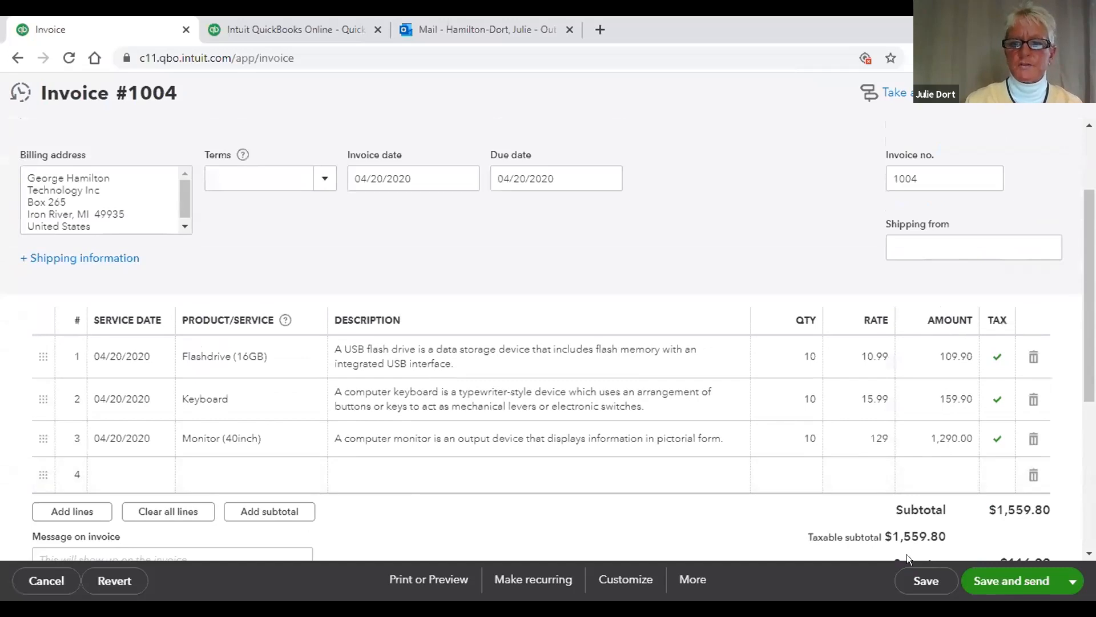
left_click(919, 581)
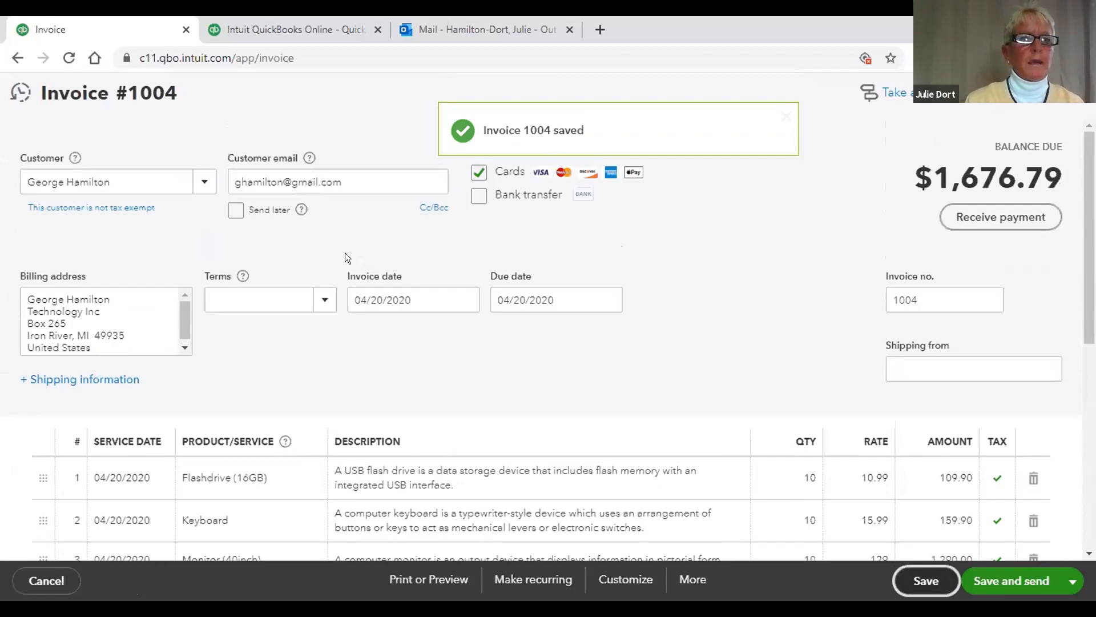
left_click(16, 57)
Step: From Sales > Customers, open the customer whose invoice 1004 has a $1,676.79 open balance
mouse_move(39, 326)
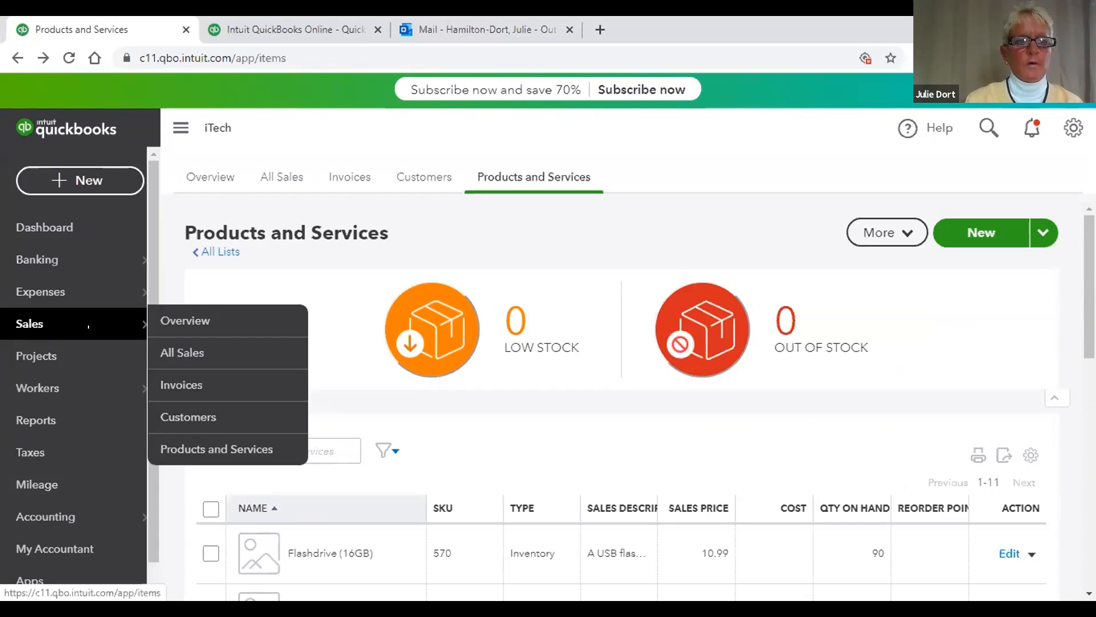
left_click(228, 412)
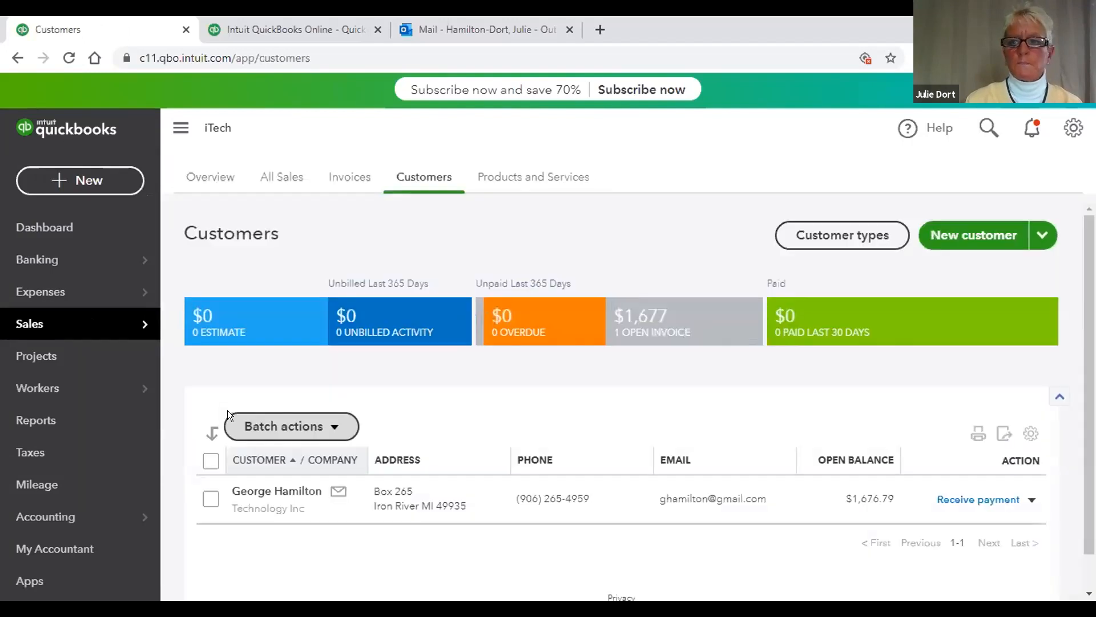
left_click_drag(1079, 310, 1079, 337)
scroll(1079, 342, "down", 3)
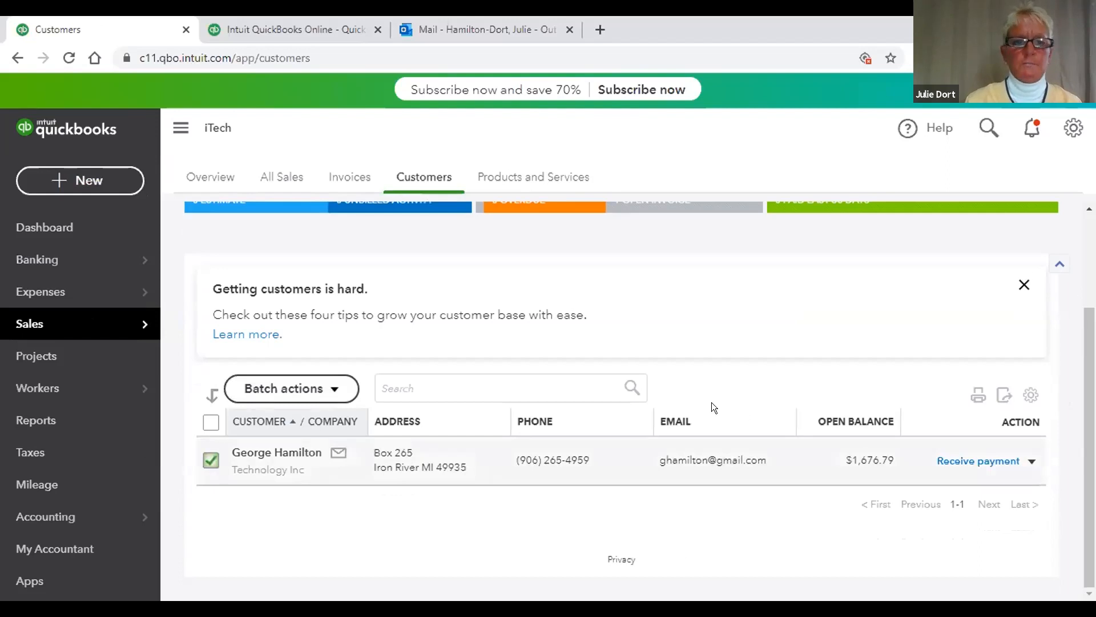
left_click(294, 452)
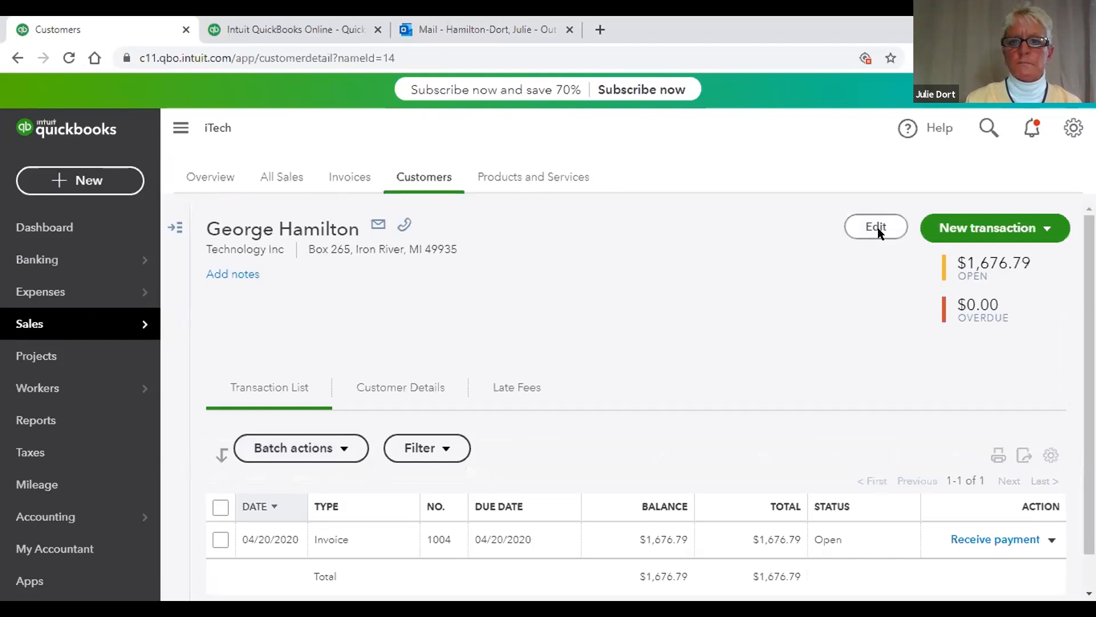
Step: Edit the customer record to enter their mobile number in the Mobile field and save
left_click(877, 227)
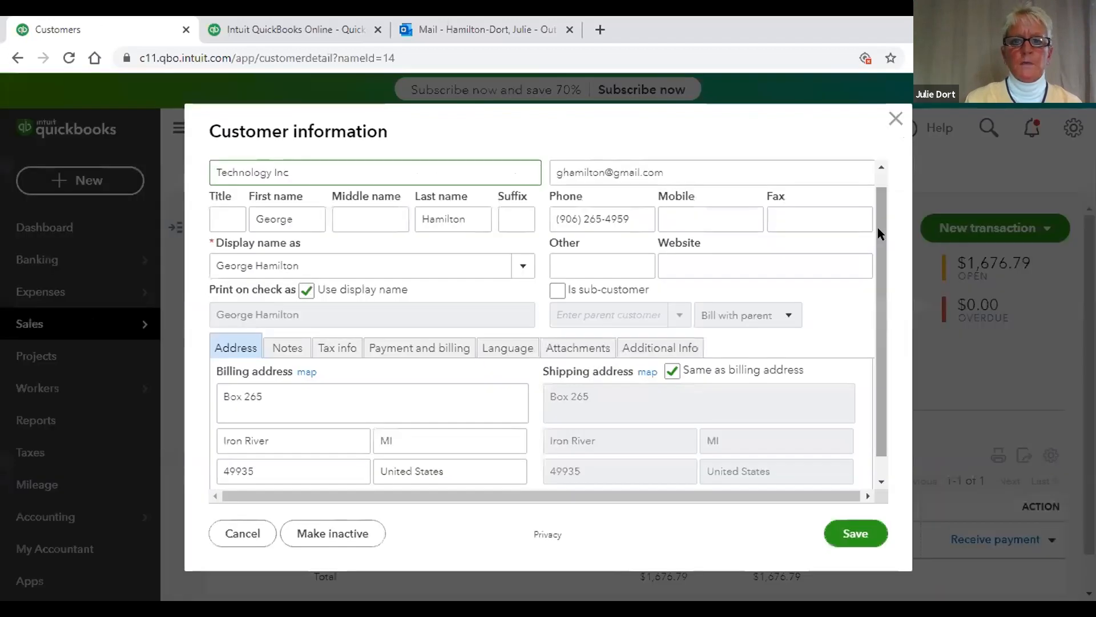
left_click(705, 217)
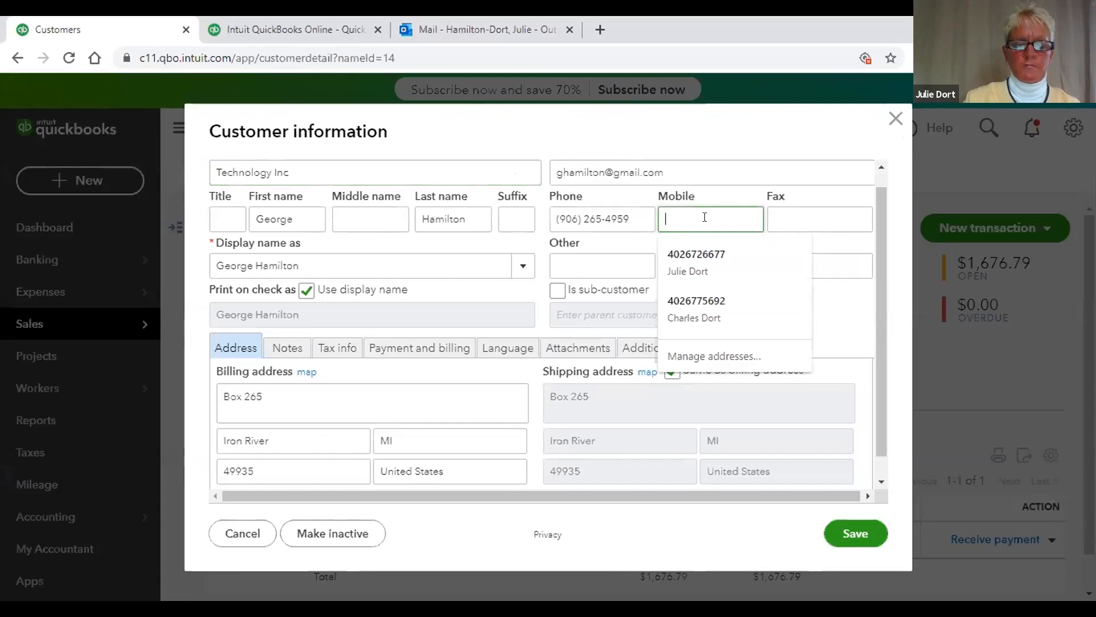
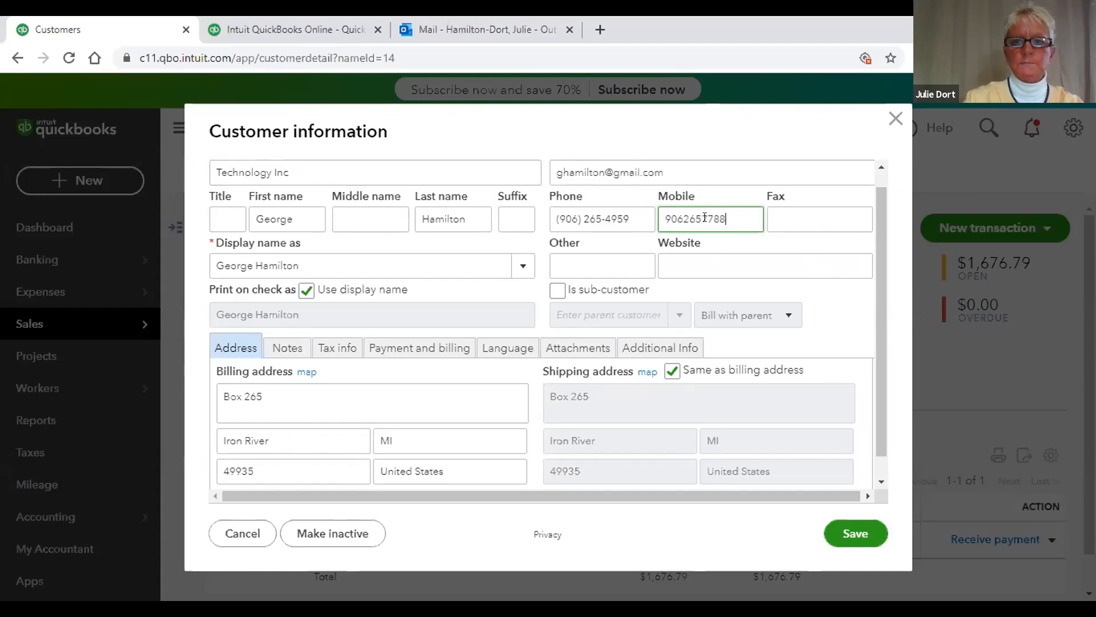
left_click(840, 526)
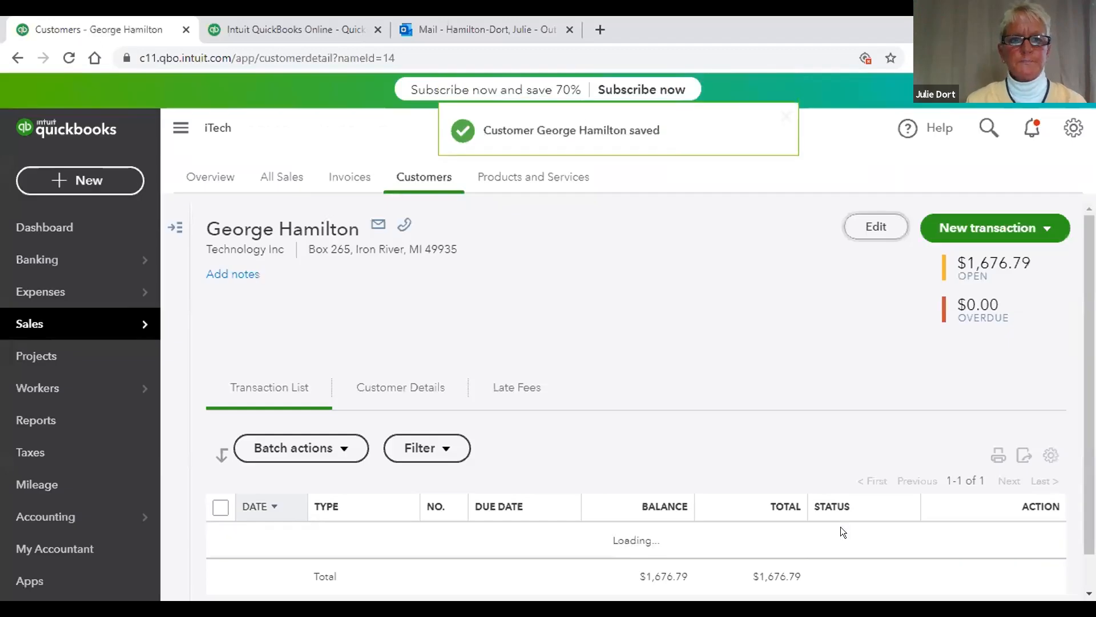
Step: Create a new bill and add a new vendor named 'Tech Warehouse' from the Vendor list
left_click(112, 183)
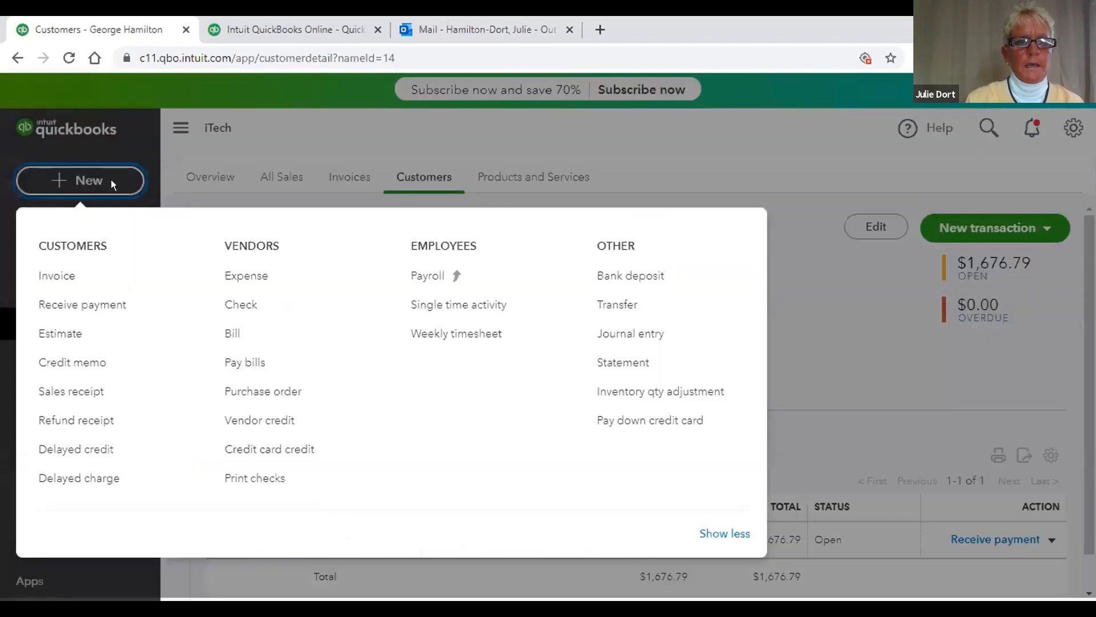
left_click(230, 336)
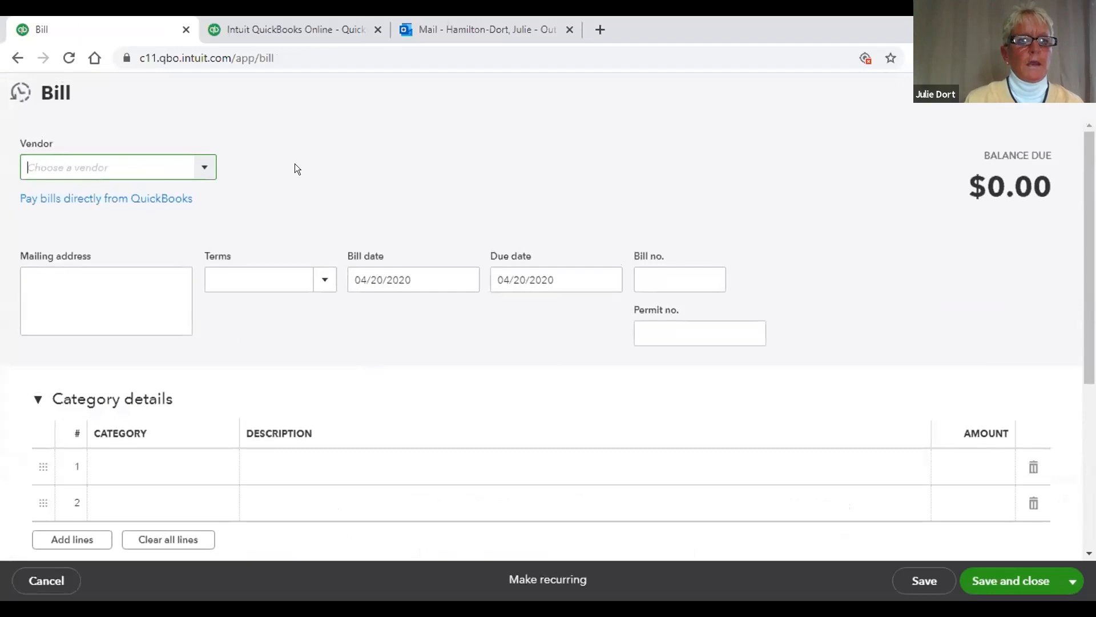
left_click(201, 164)
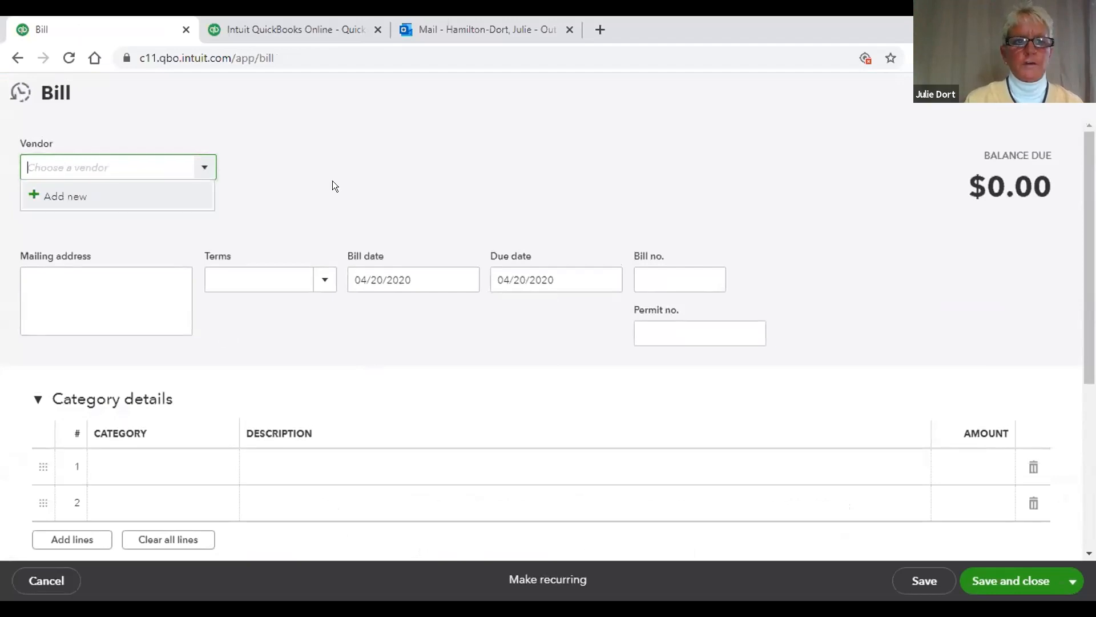
left_click(61, 197)
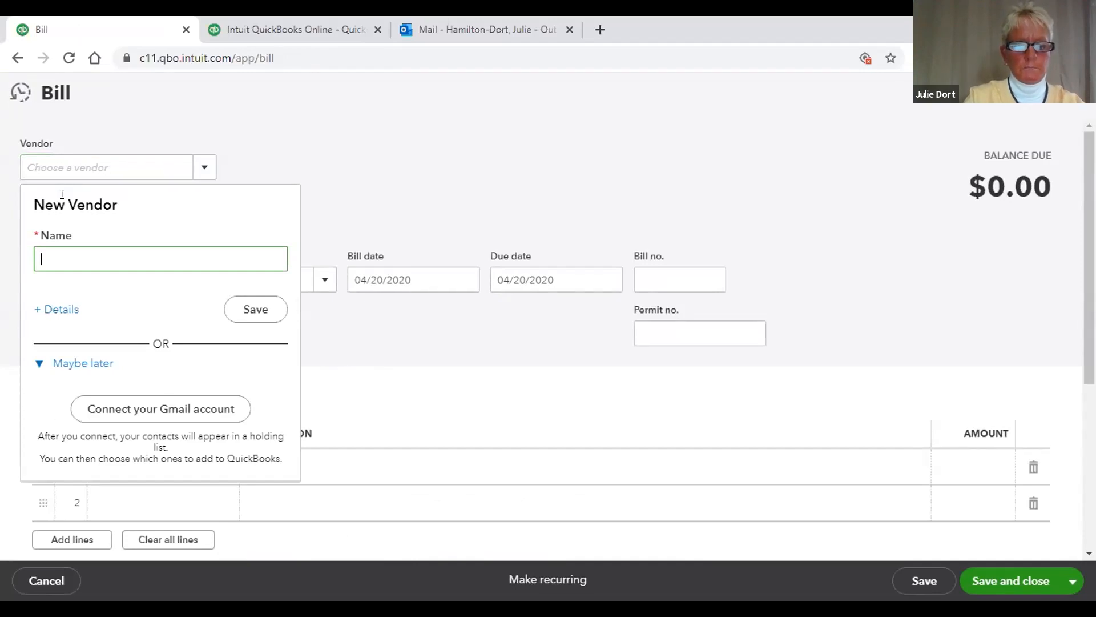
type("Tech ")
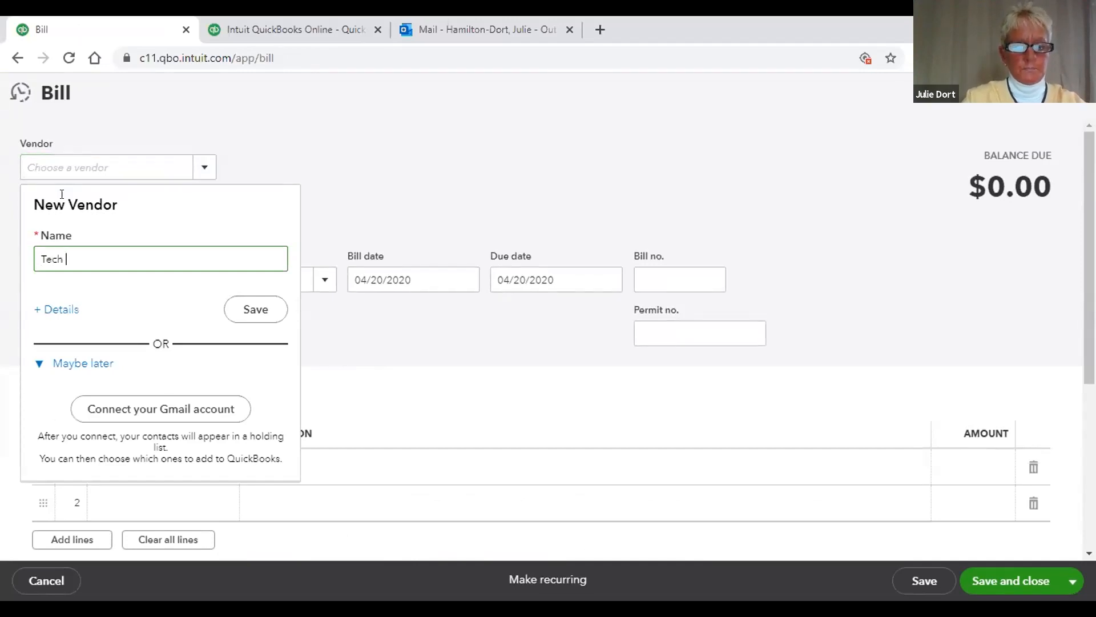
type("Ware")
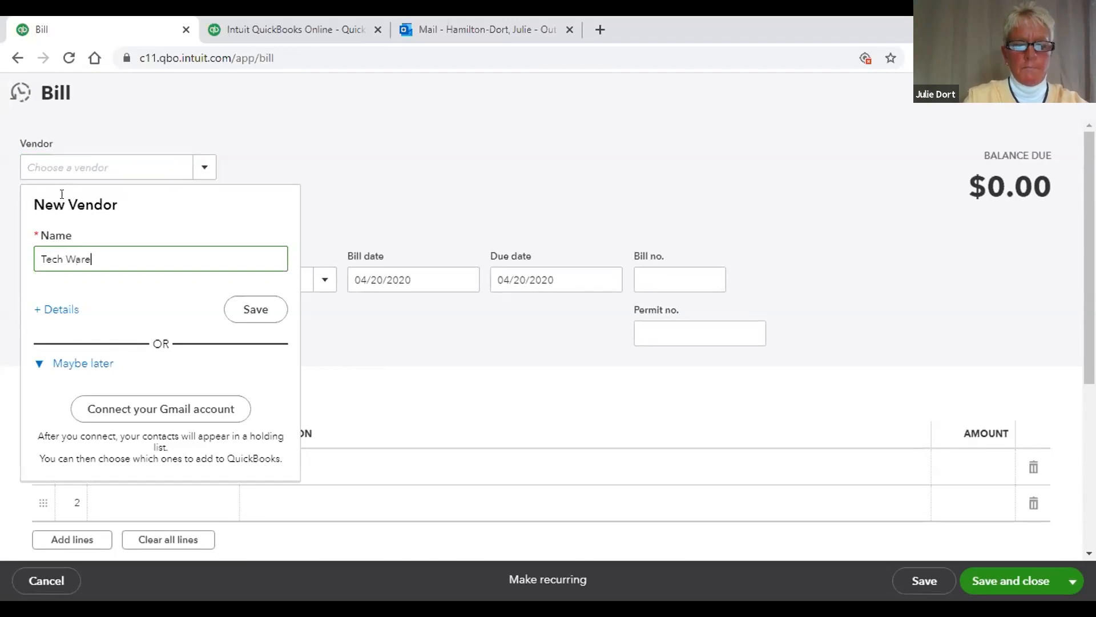
type("houese")
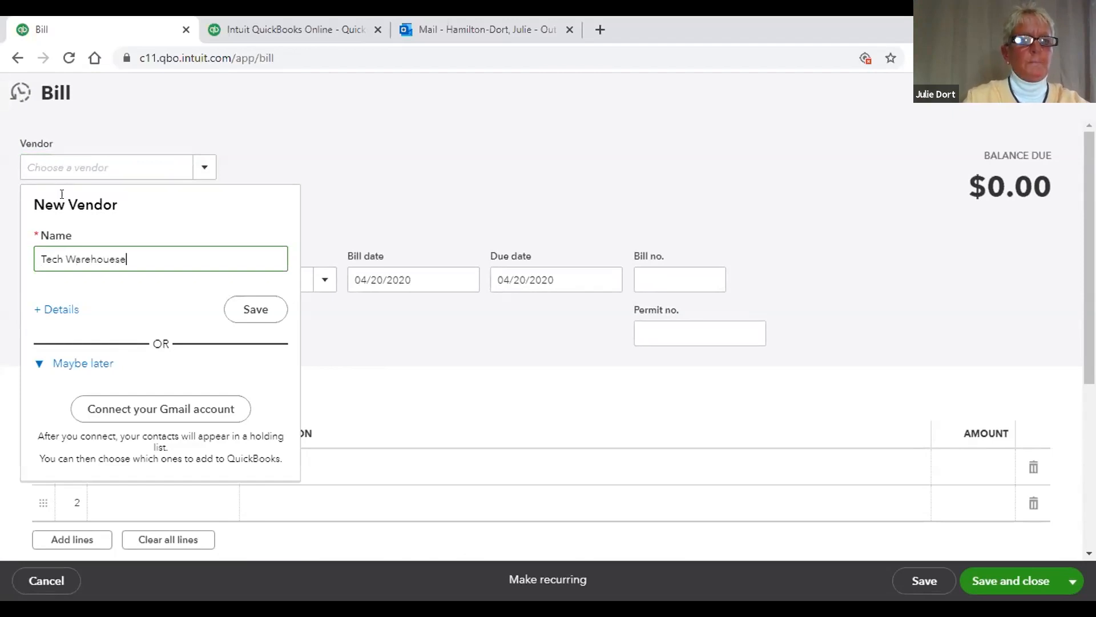
key("BackSpace")
key("BackSpace")
key("BackSpace")
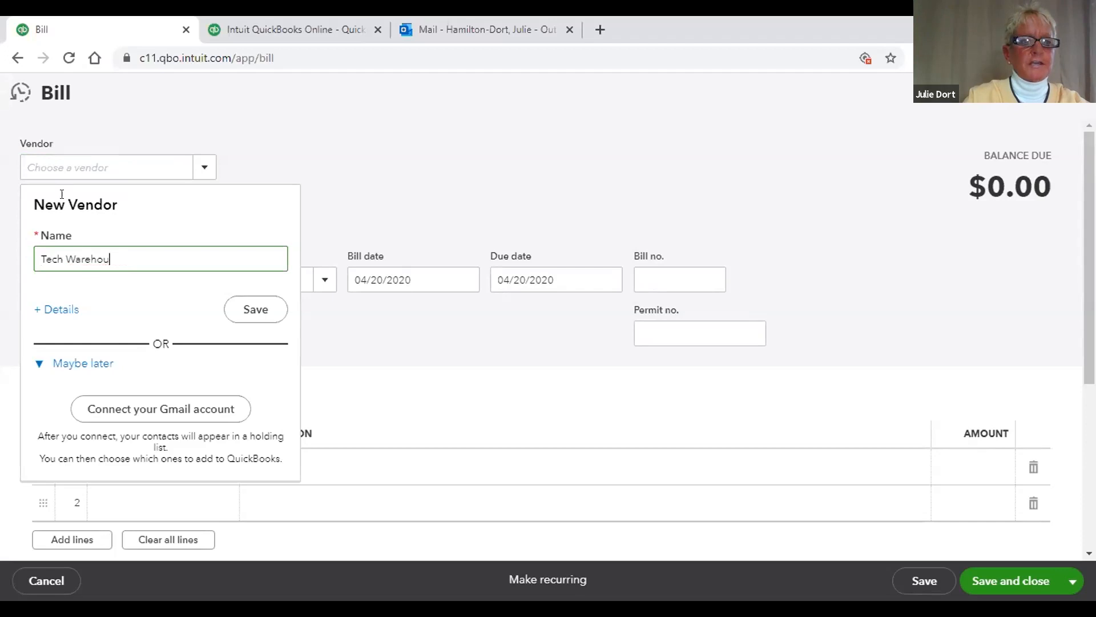
type("se")
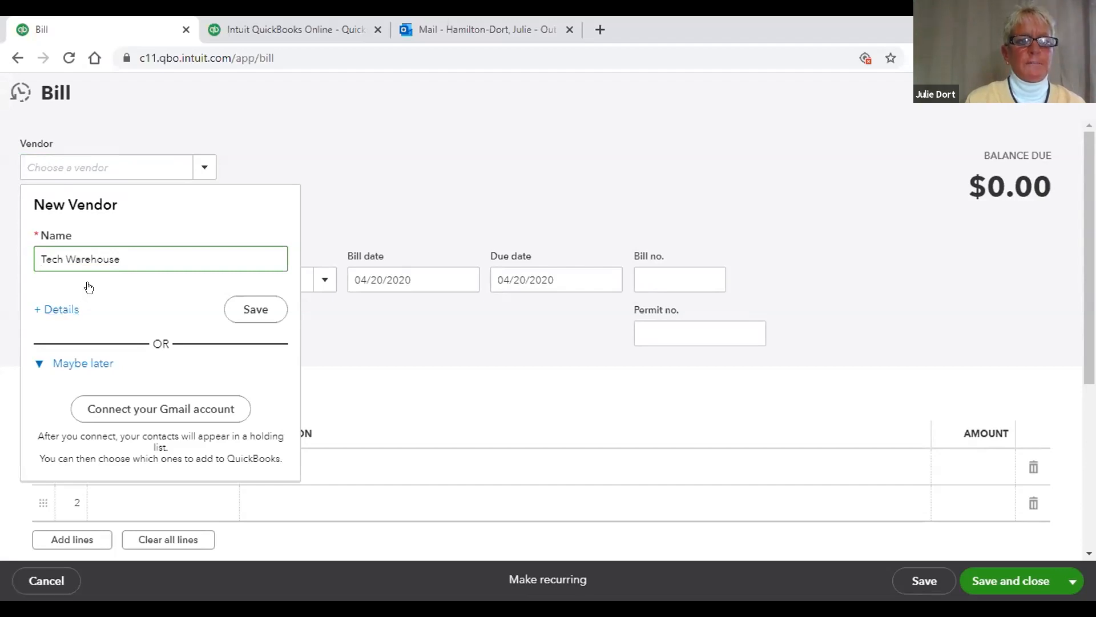
Step: Fill in Tech Warehouse's full mailing address: street, Chicago, Ill, ZIP code, United States
left_click(59, 310)
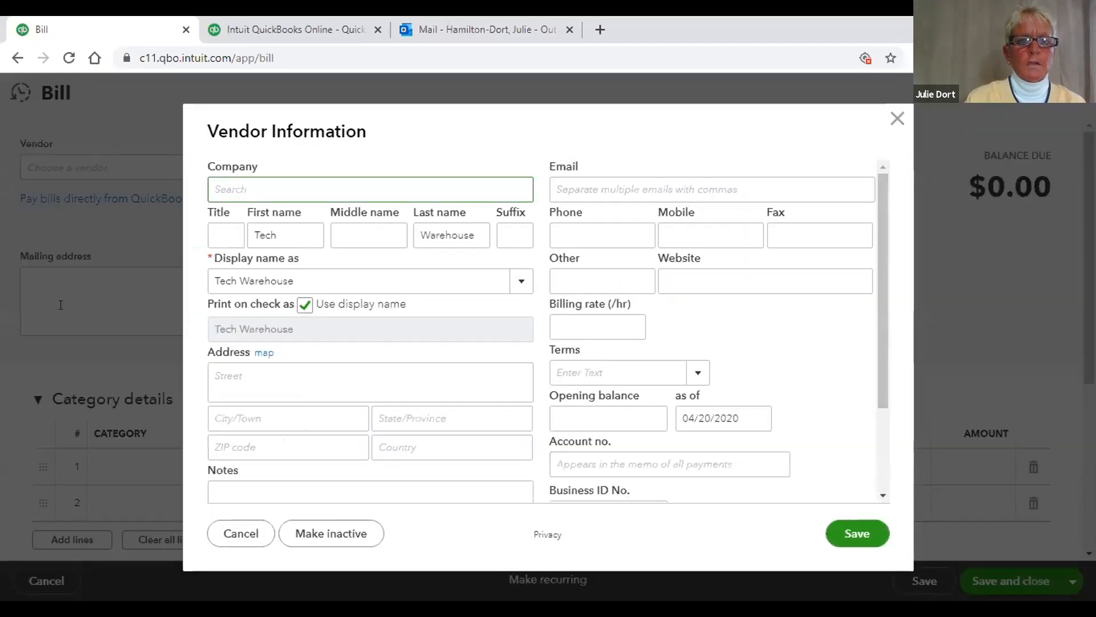
left_click(277, 370)
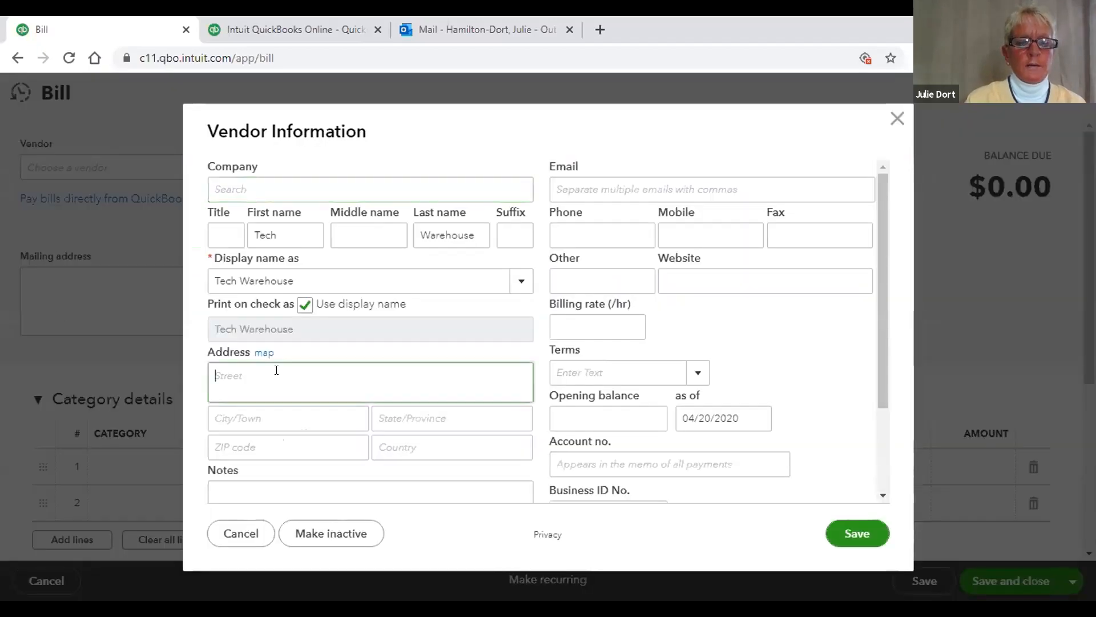
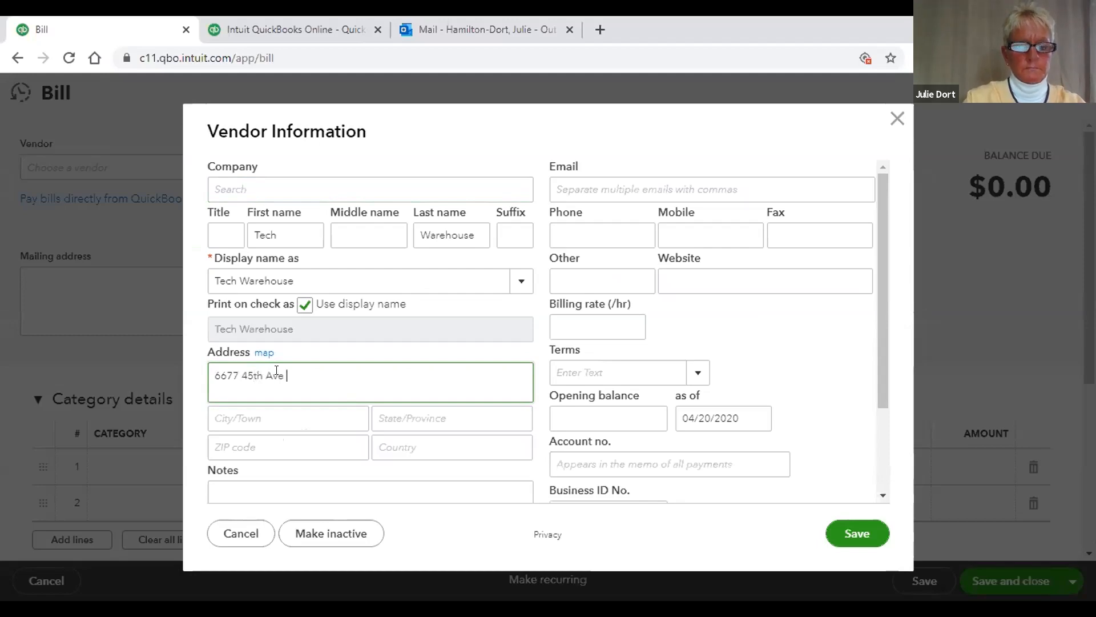
left_click(317, 419)
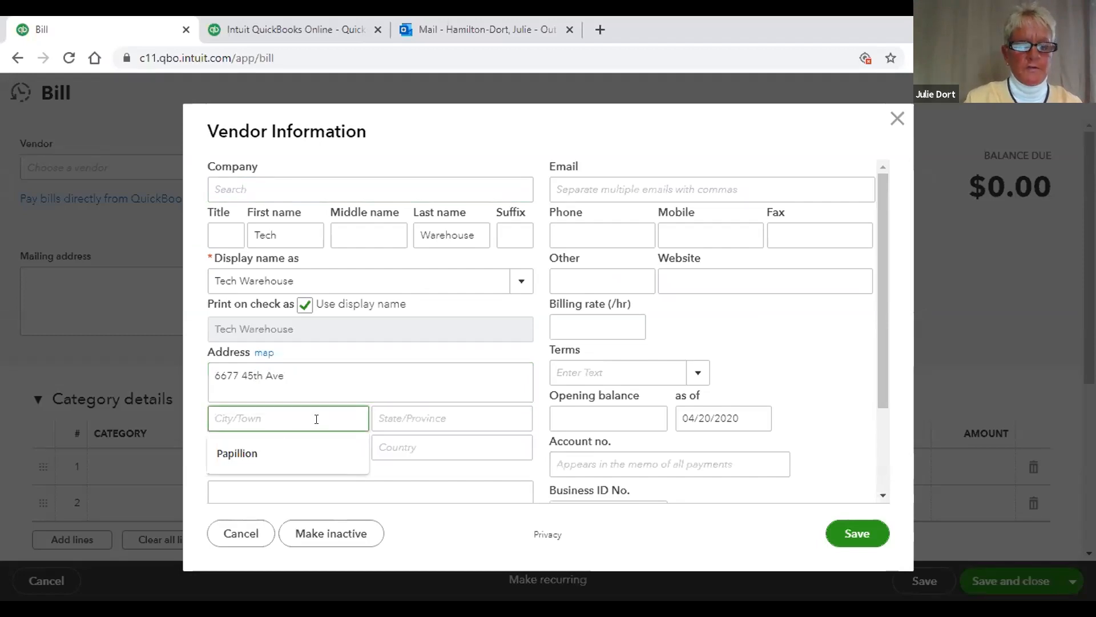
type("C")
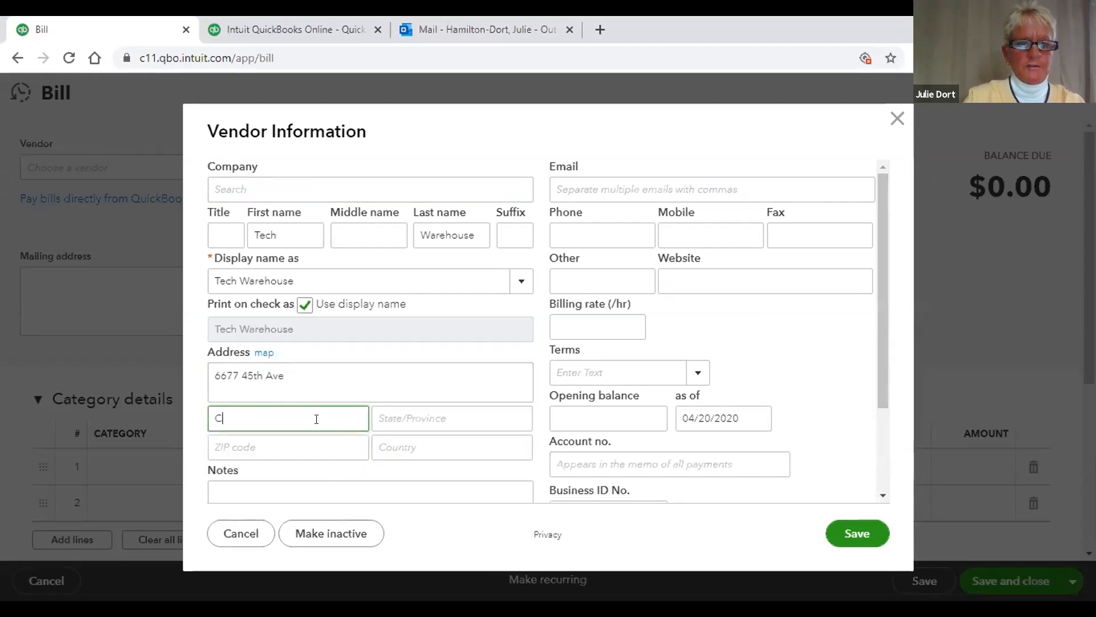
type("hicago")
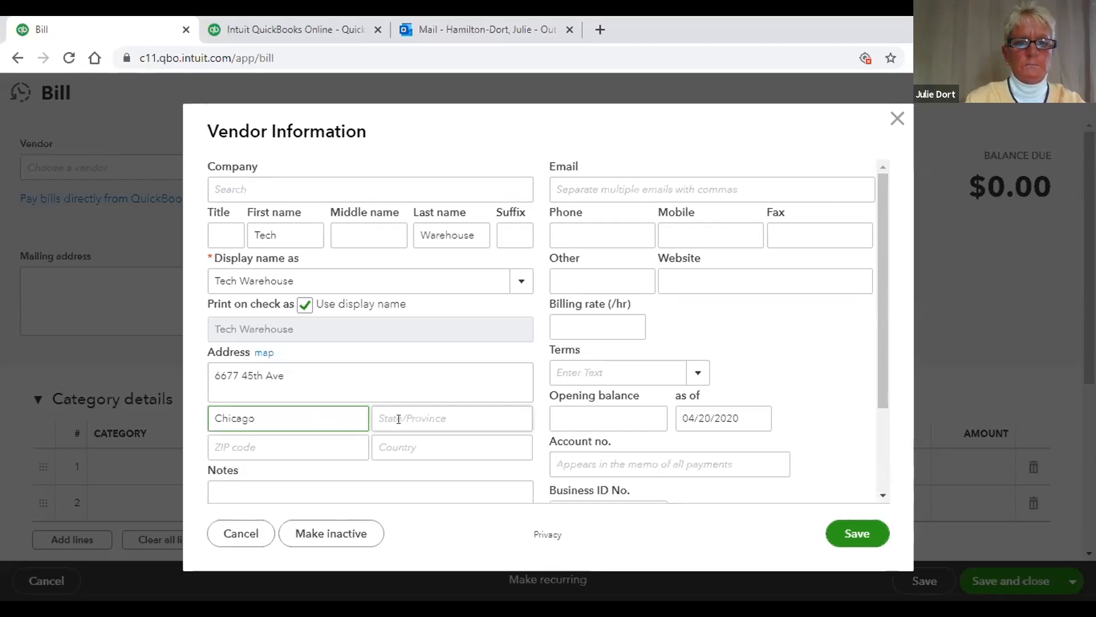
left_click(405, 415)
type("Il")
key("BackSpace")
key("BackSpace")
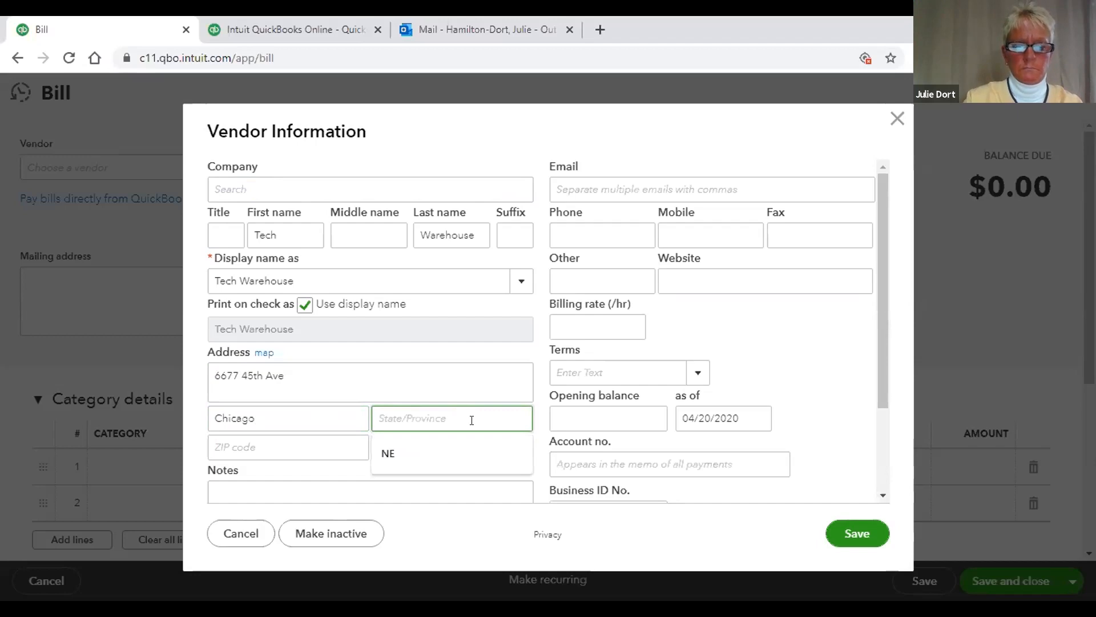
type("Ill")
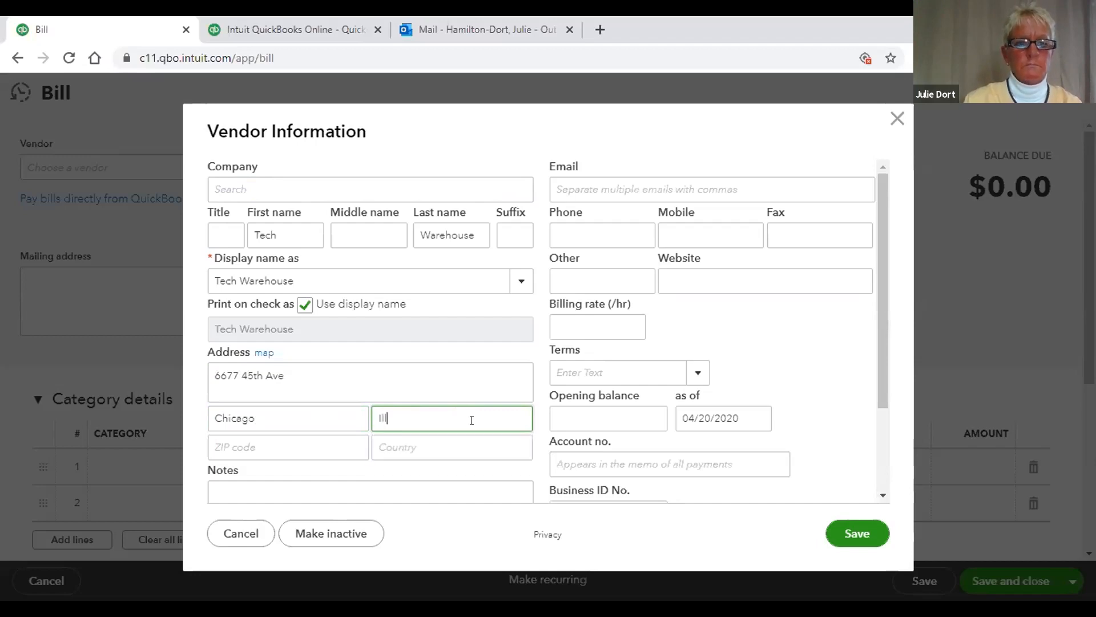
left_click(330, 439)
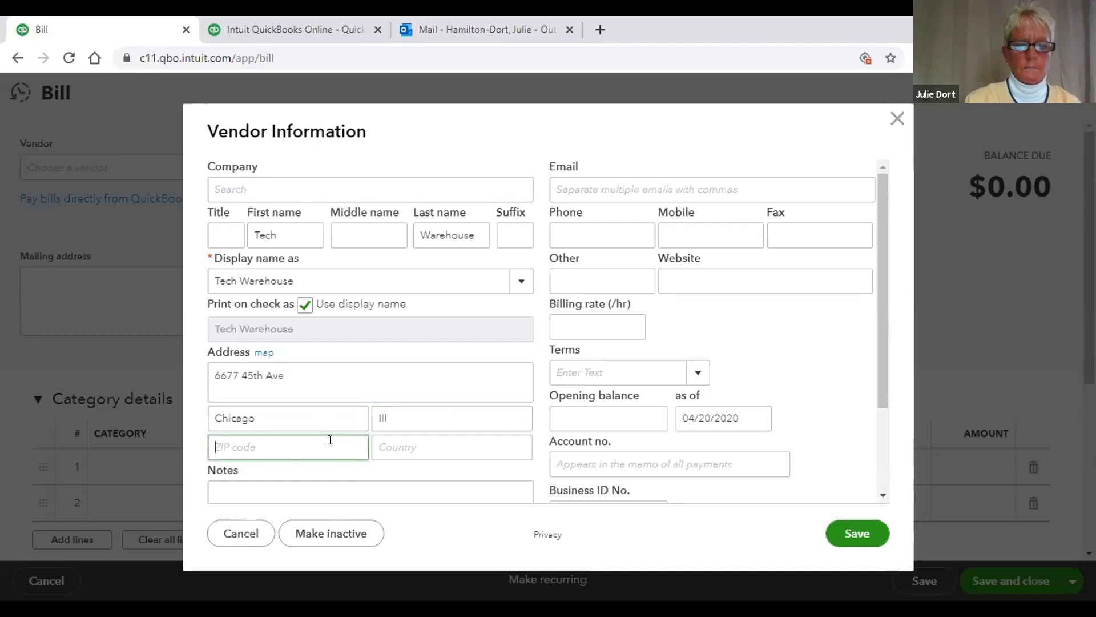
type("89764")
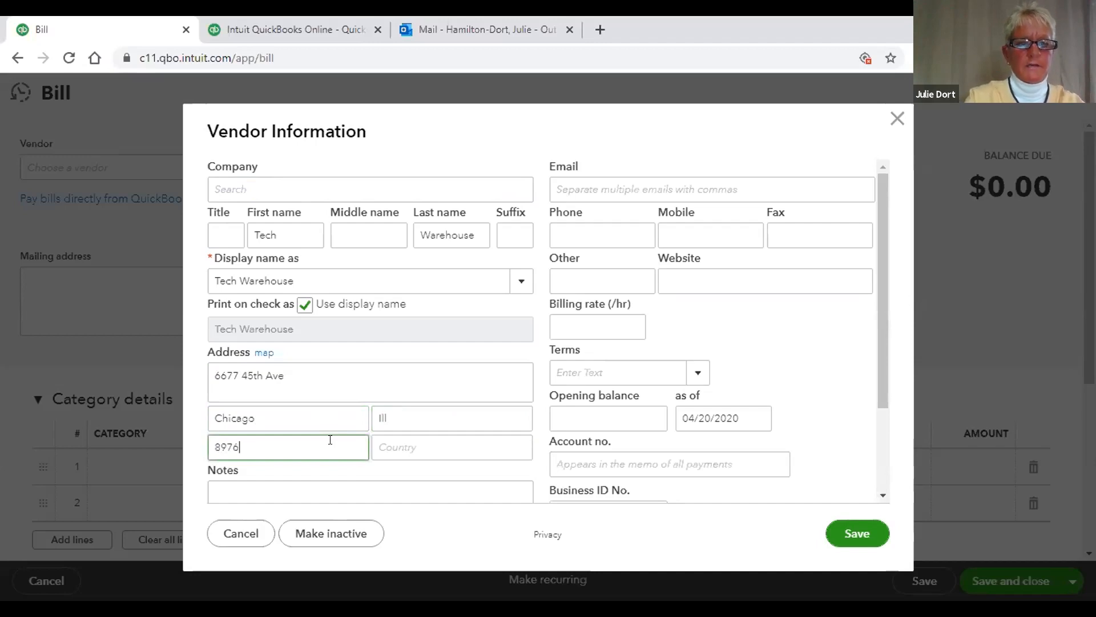
left_click(423, 439)
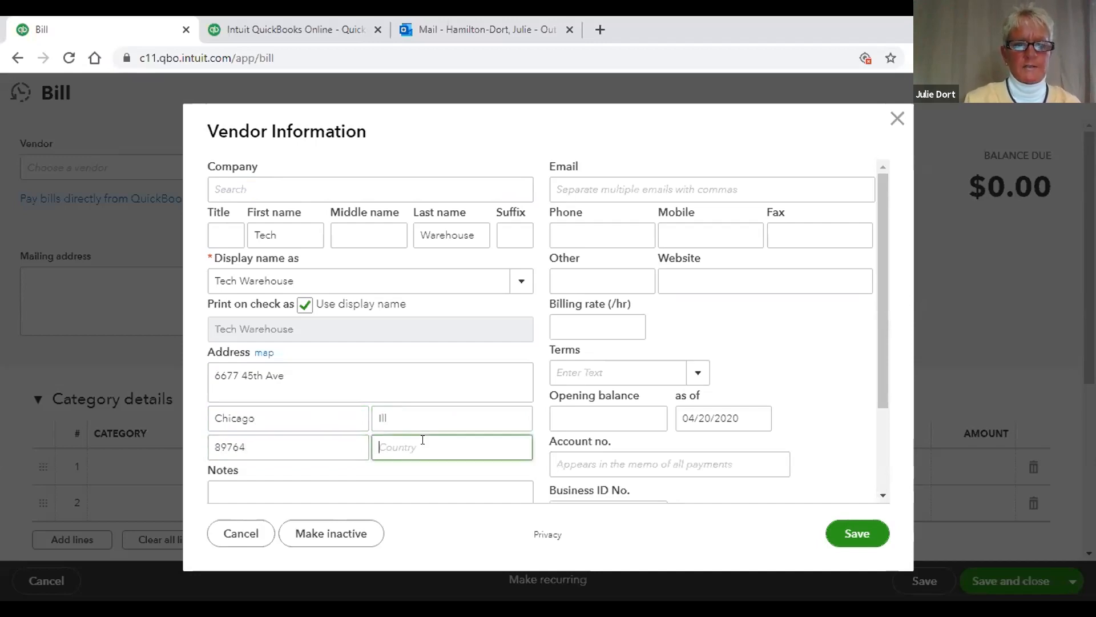
type("Unit")
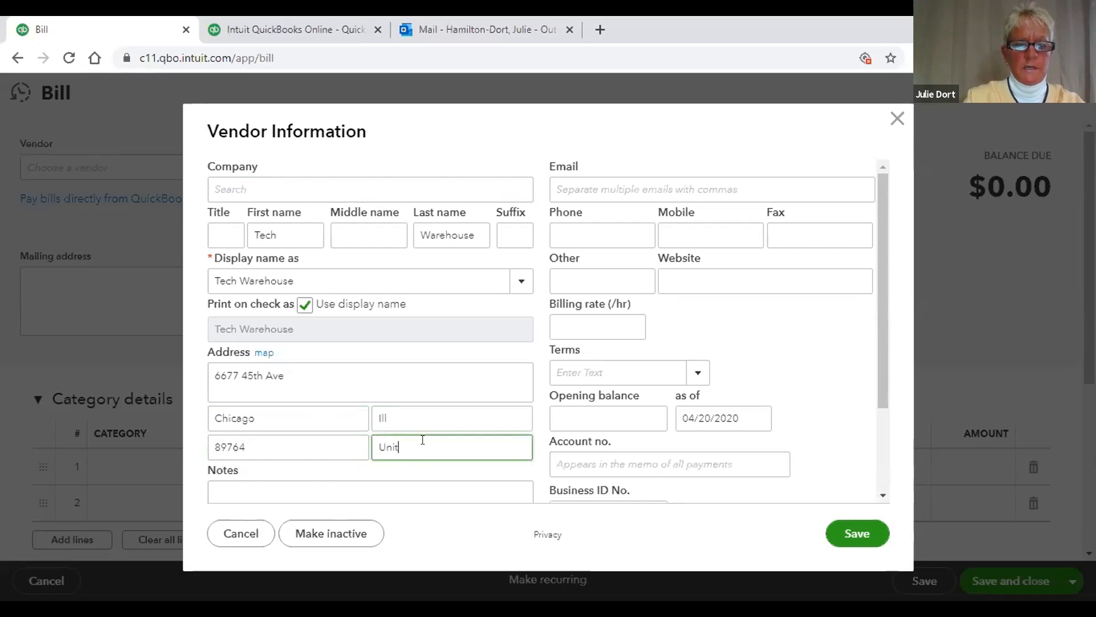
type("ed States")
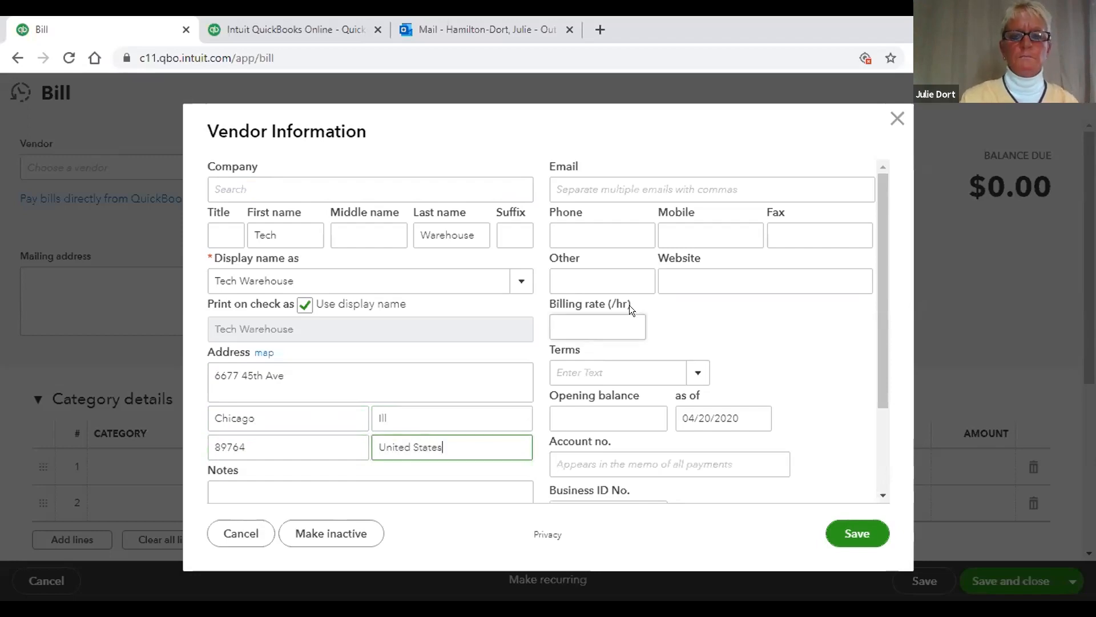
left_click(609, 233)
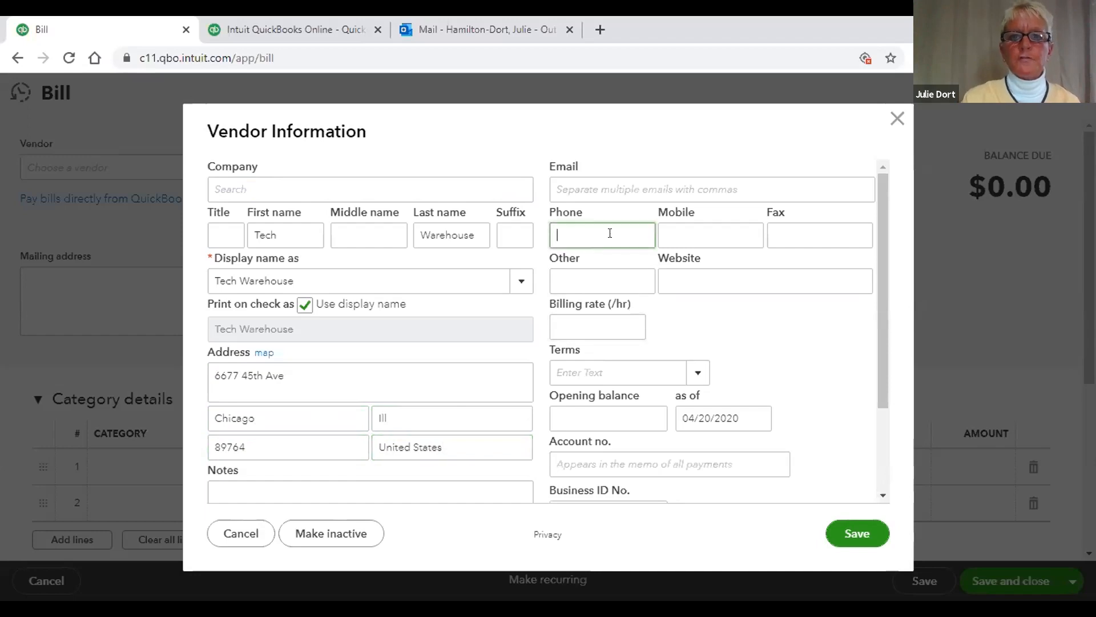
left_click(612, 190)
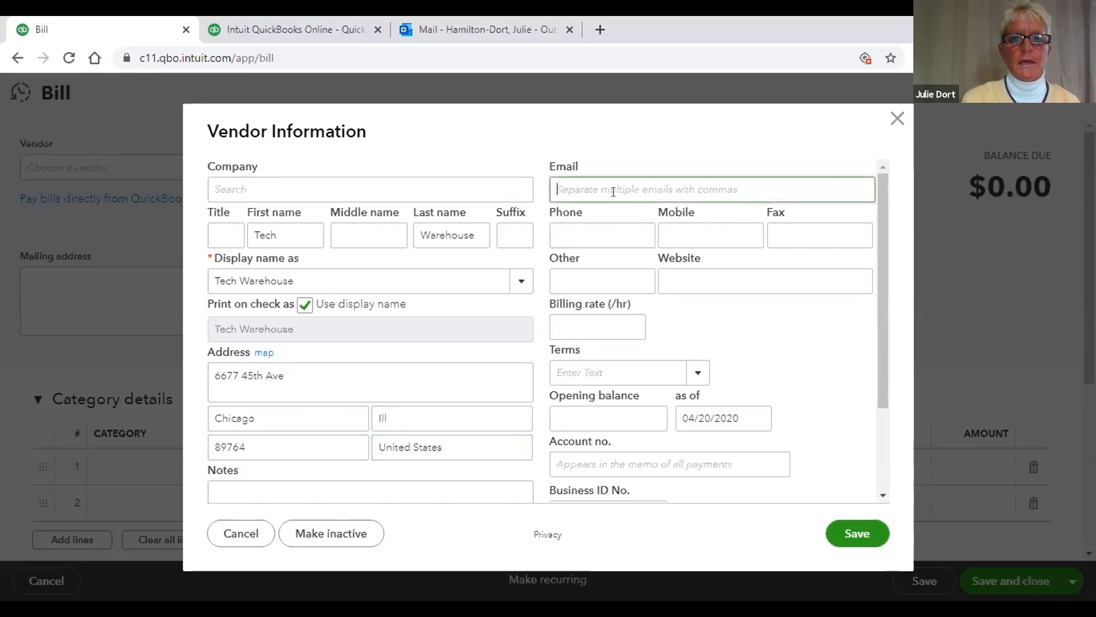
left_click(604, 230)
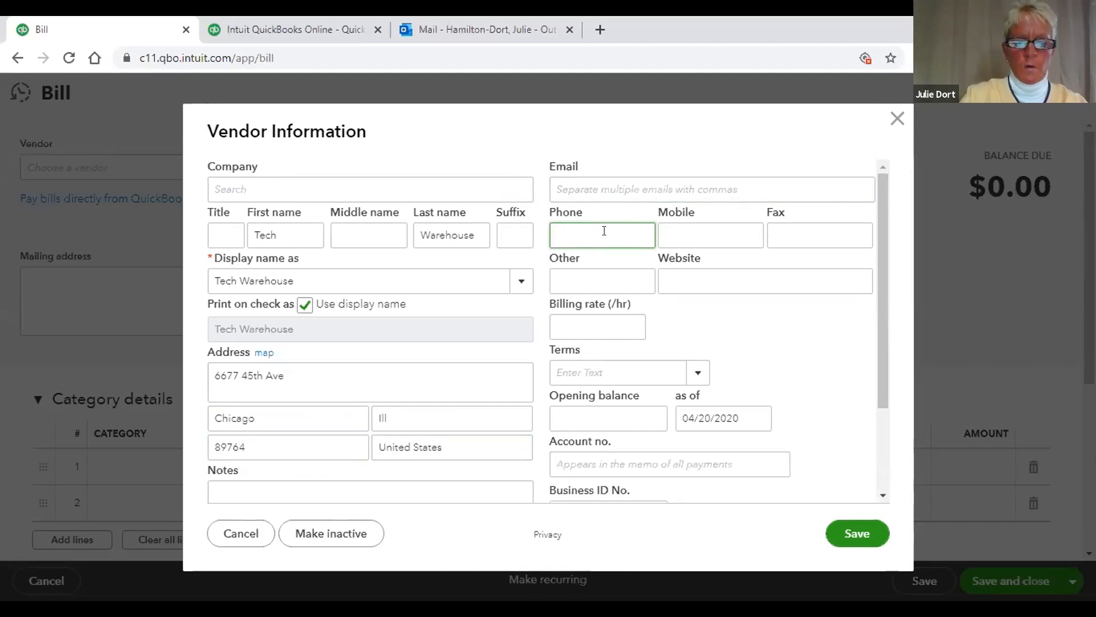
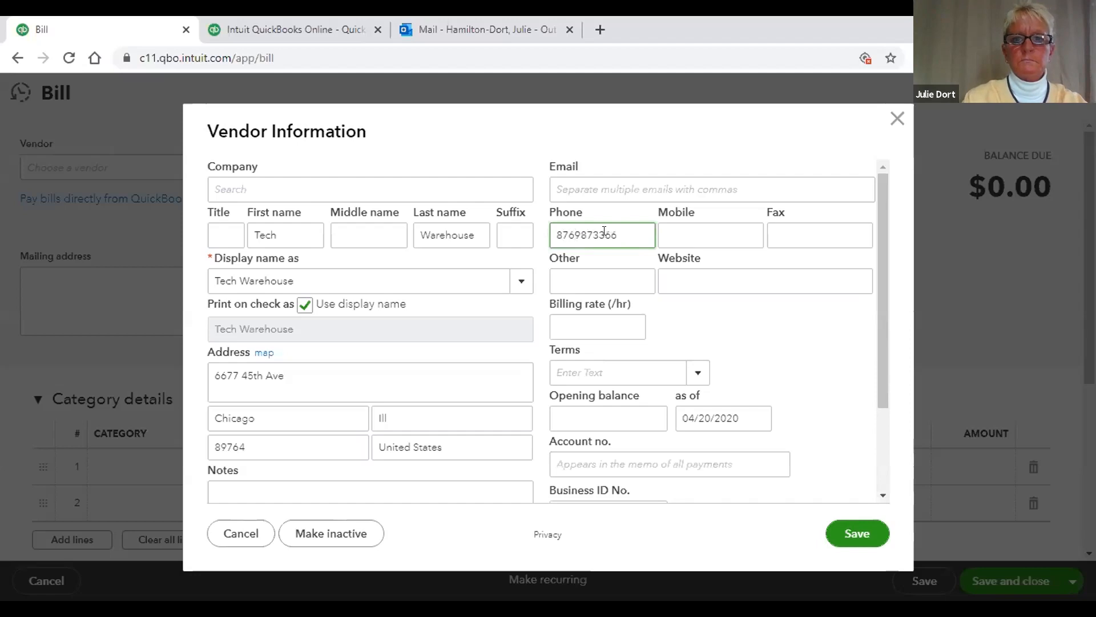
left_click(682, 235)
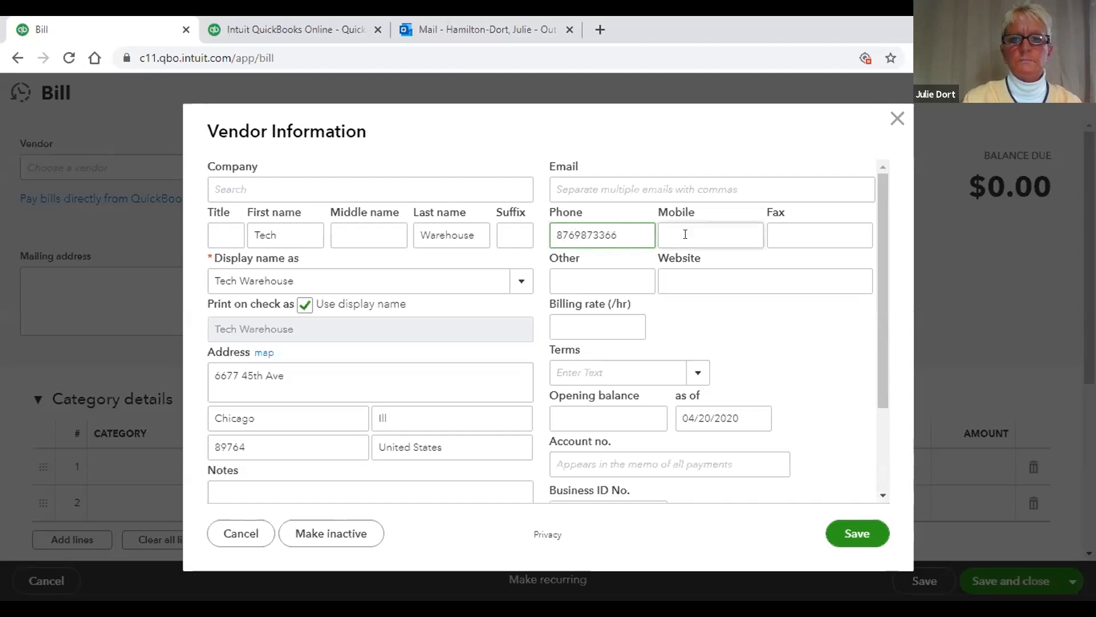
left_click(719, 278)
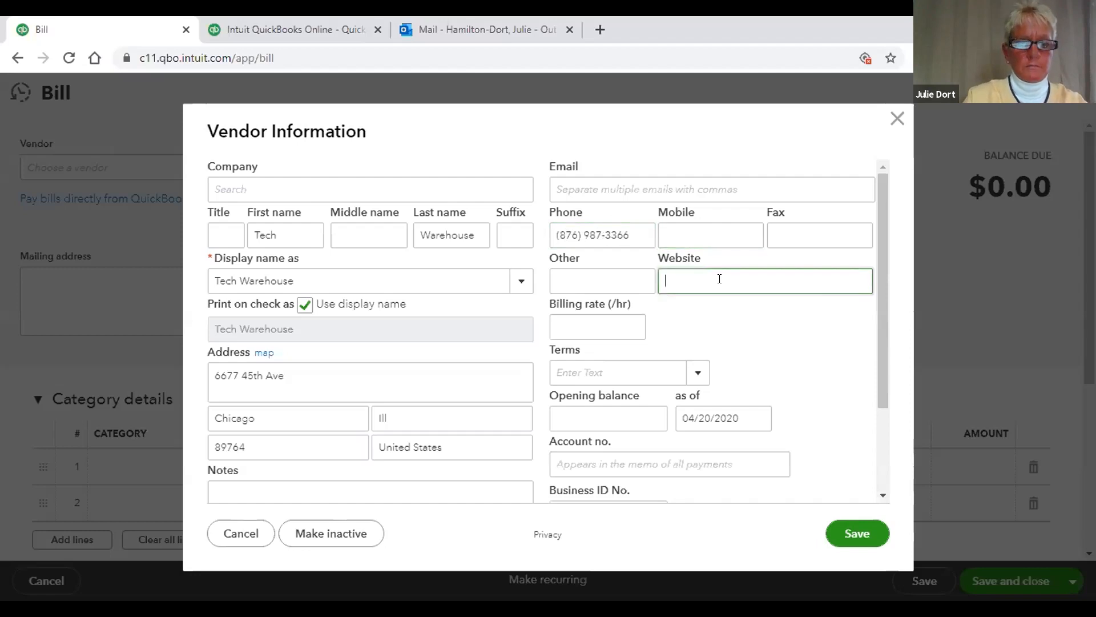
type("techw")
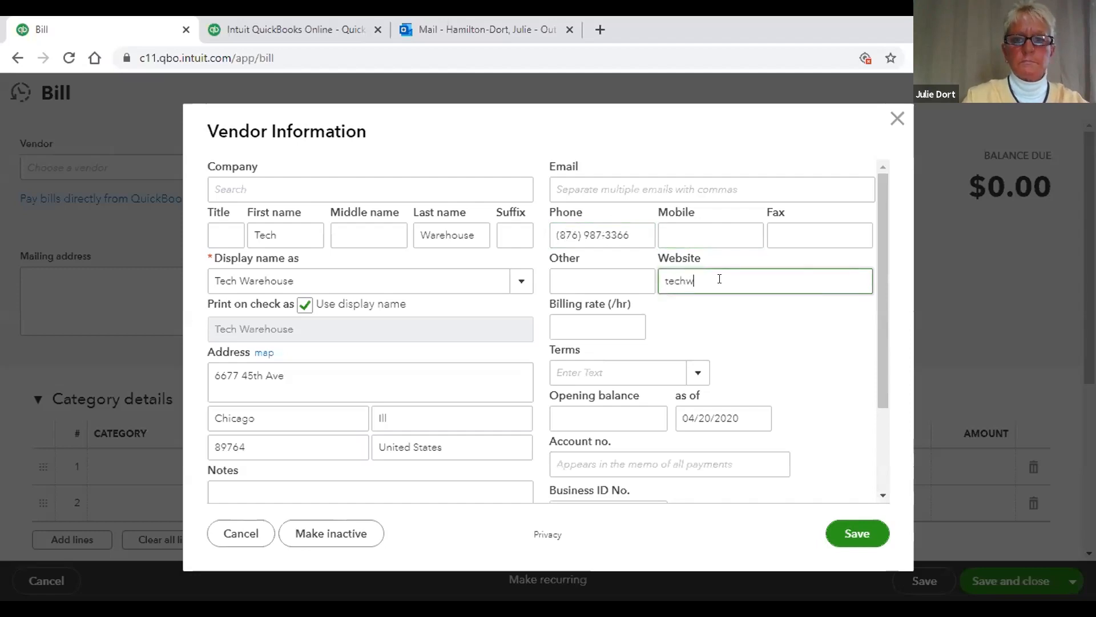
type("arehouse.")
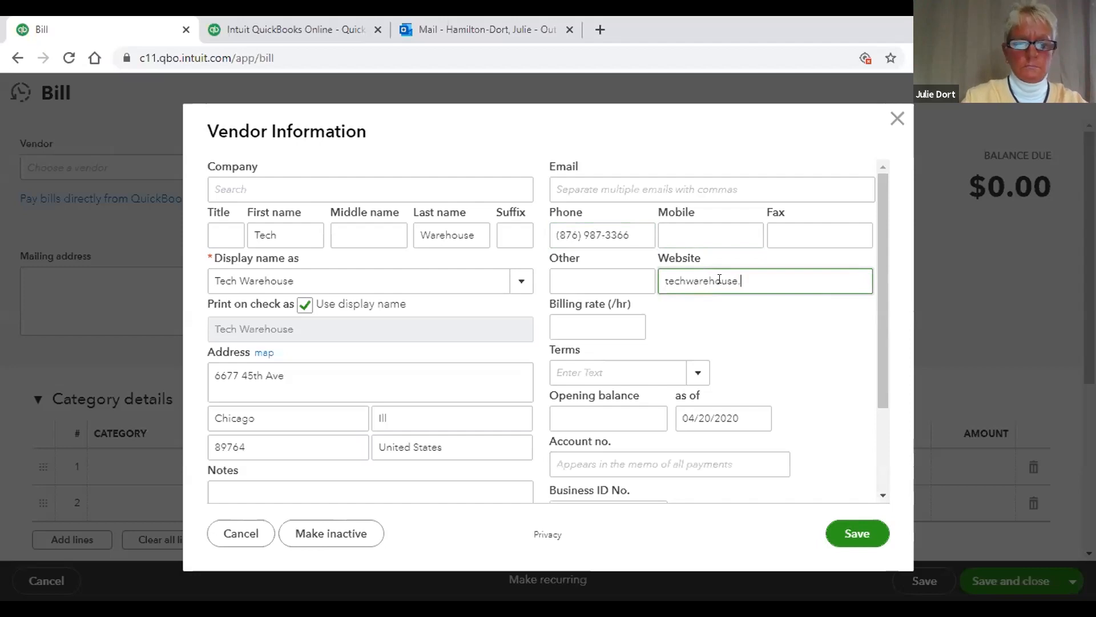
type("com")
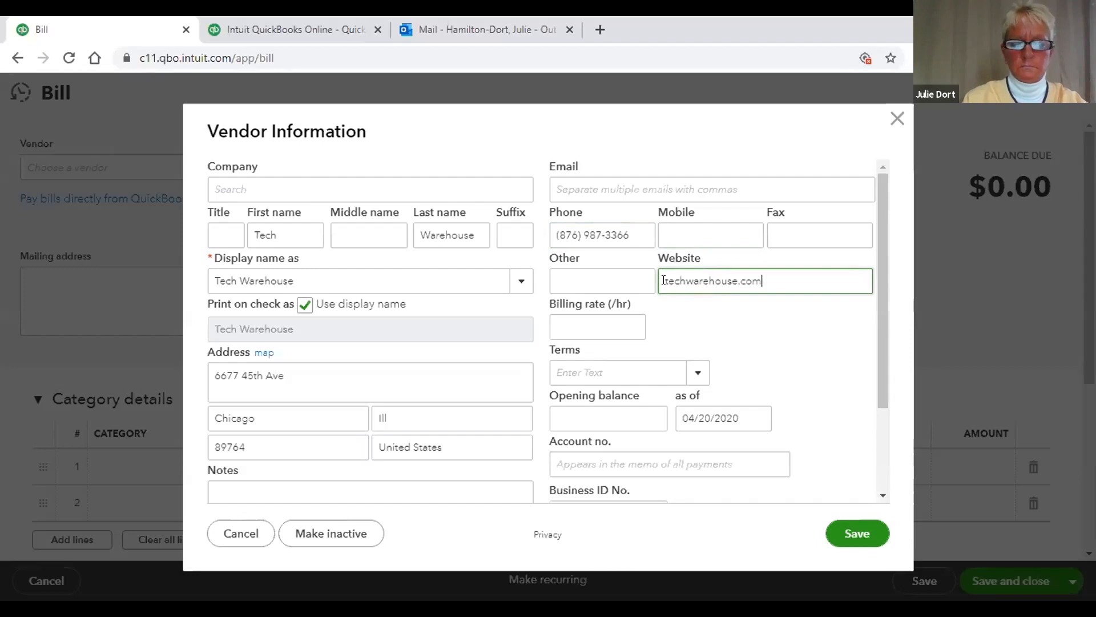
left_click(663, 280)
type("www.")
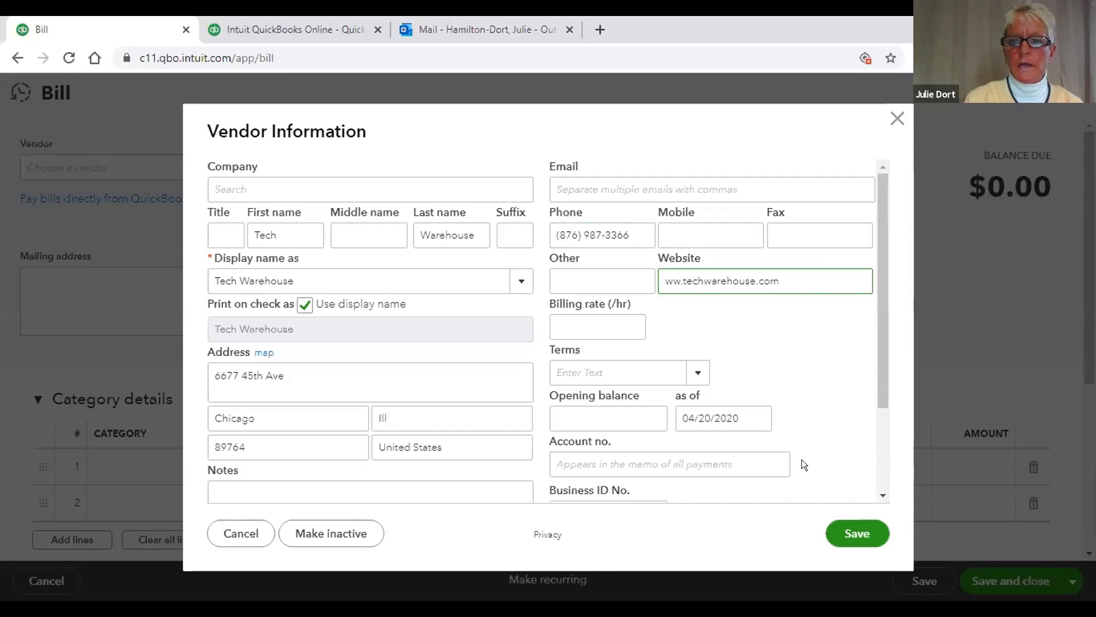
left_click(844, 524)
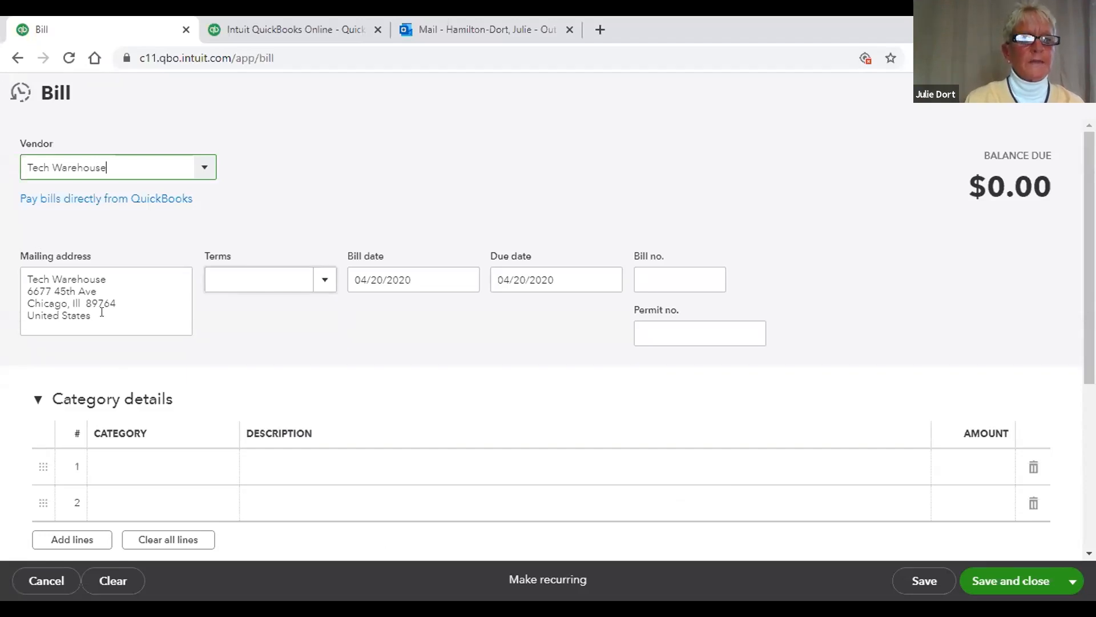
left_click(322, 274)
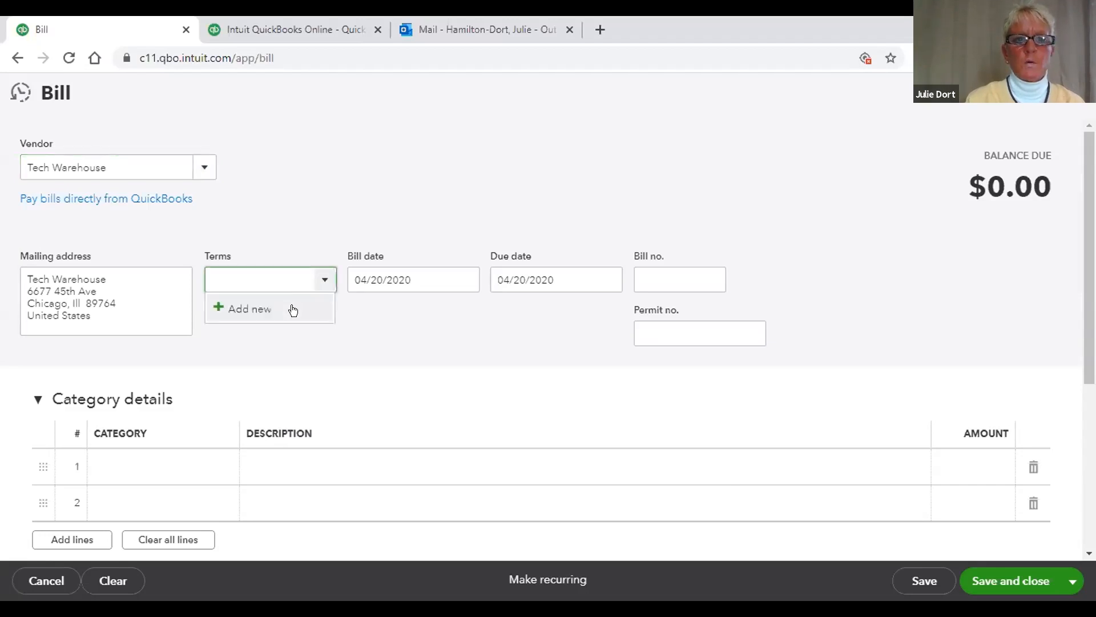
left_click(291, 307)
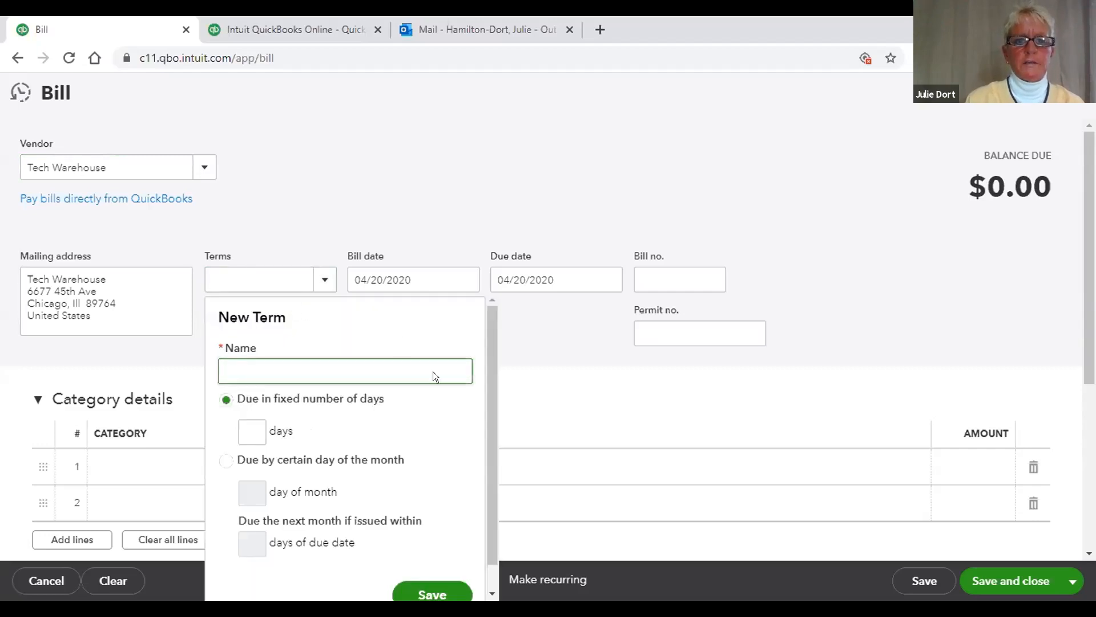
left_click_drag(486, 367, 485, 414)
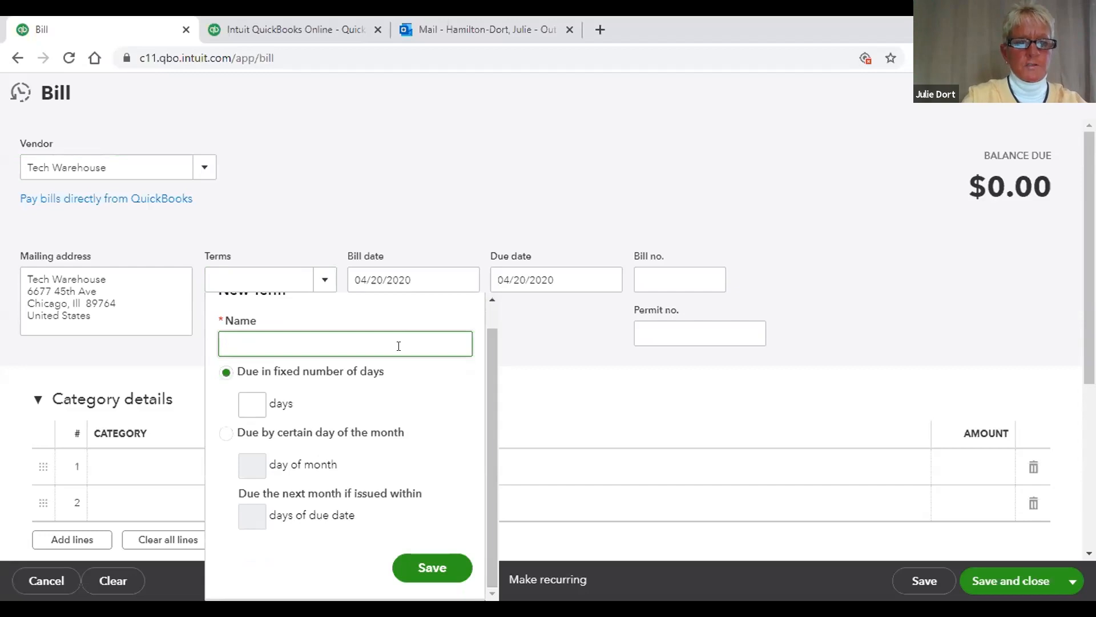
type("15 Days")
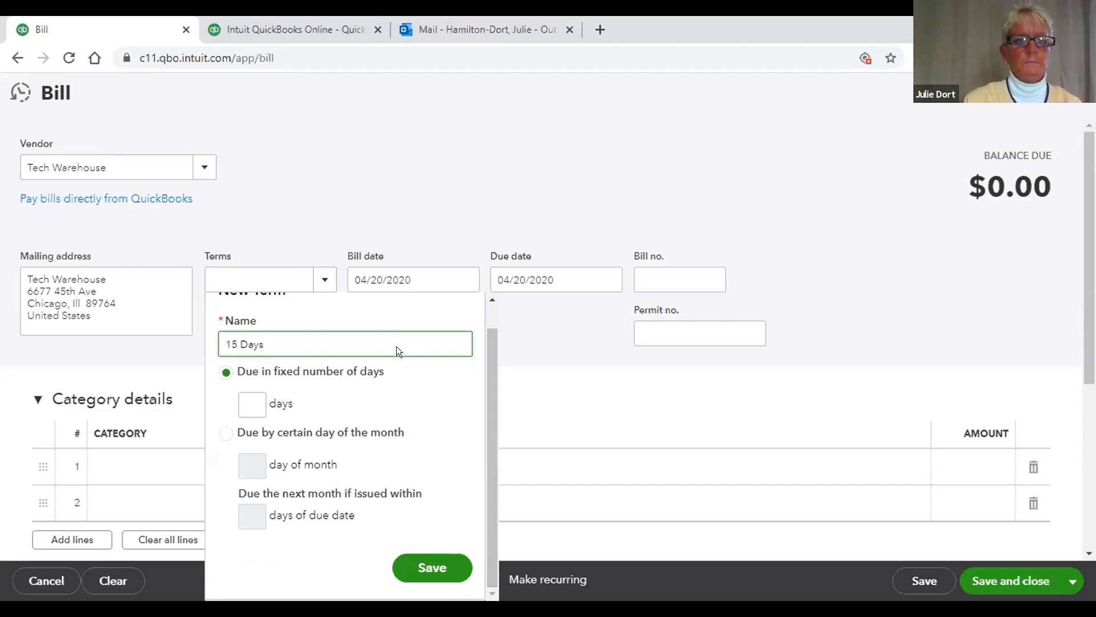
left_click(250, 397)
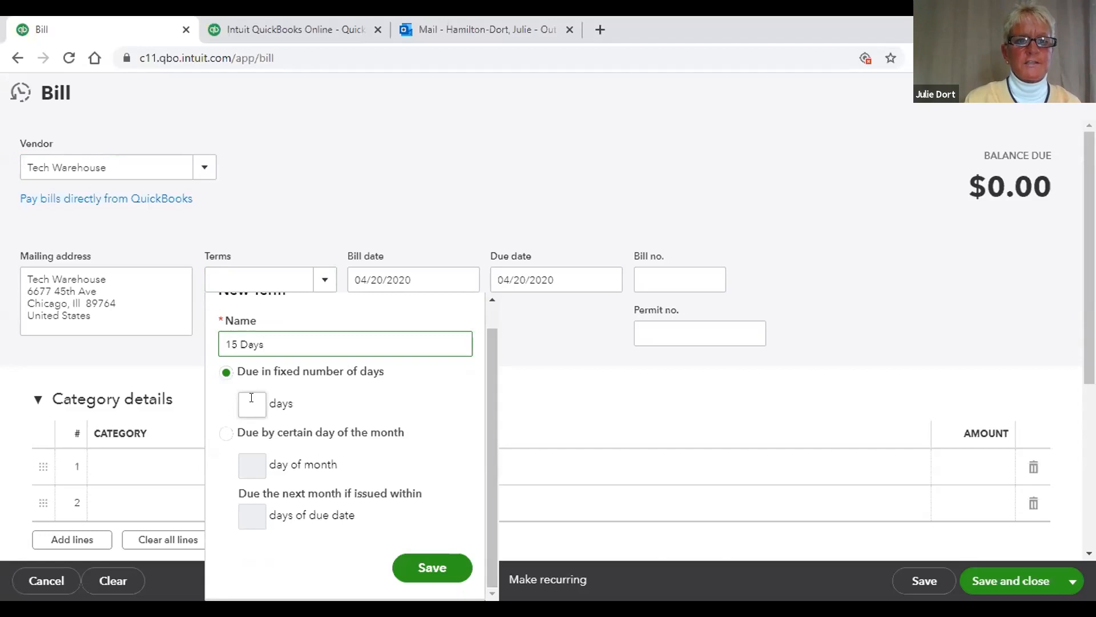
type("15")
left_click(434, 556)
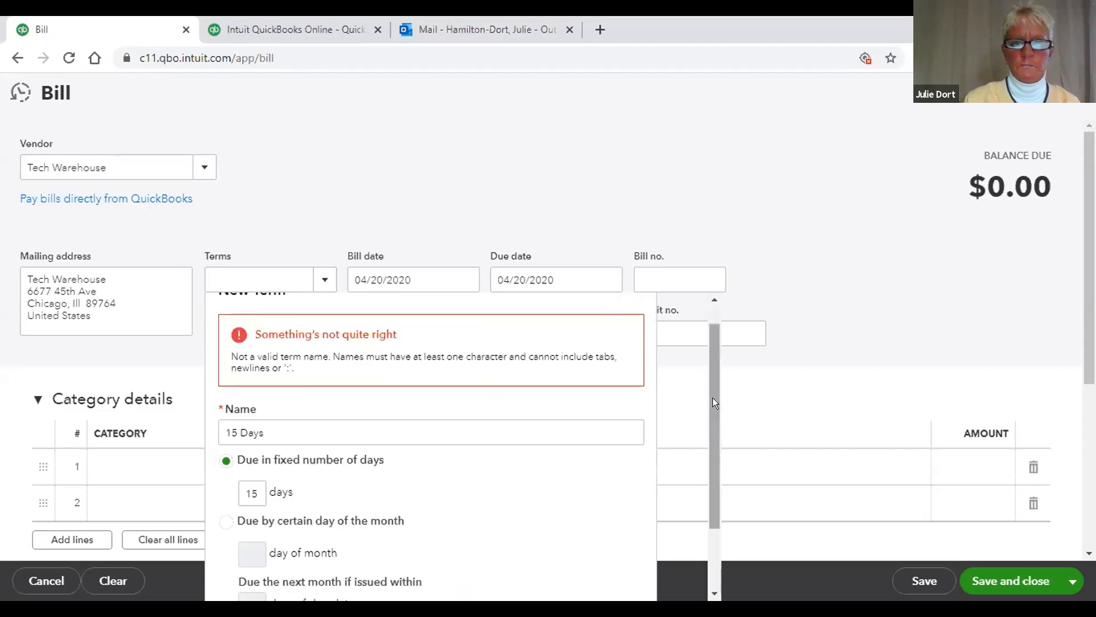
scroll(706, 394, "down", 2)
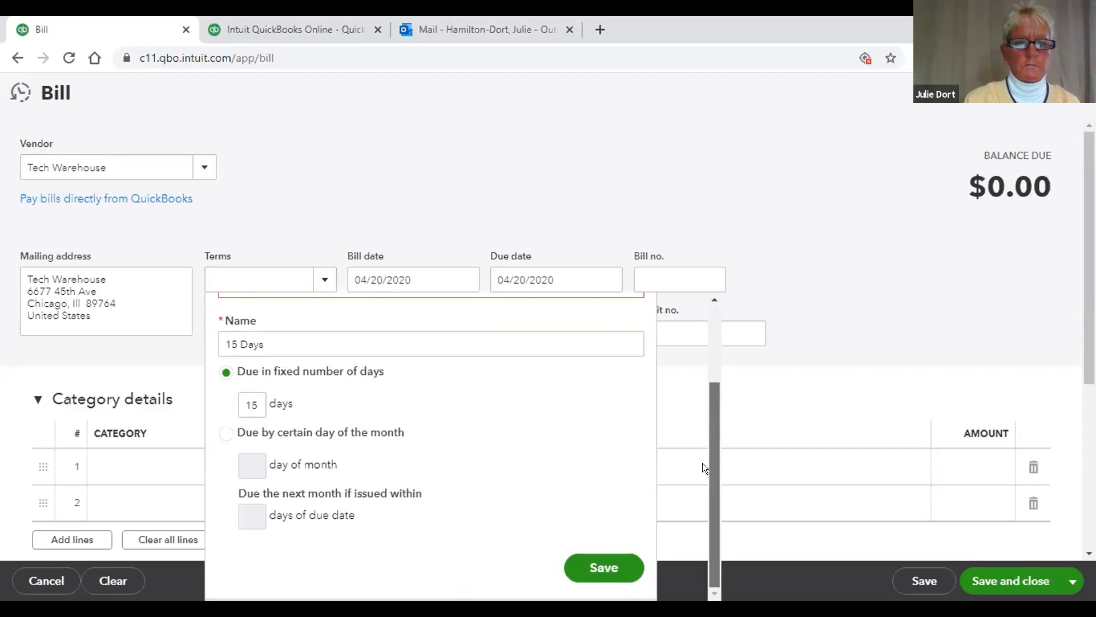
scroll(704, 434, "up", 3)
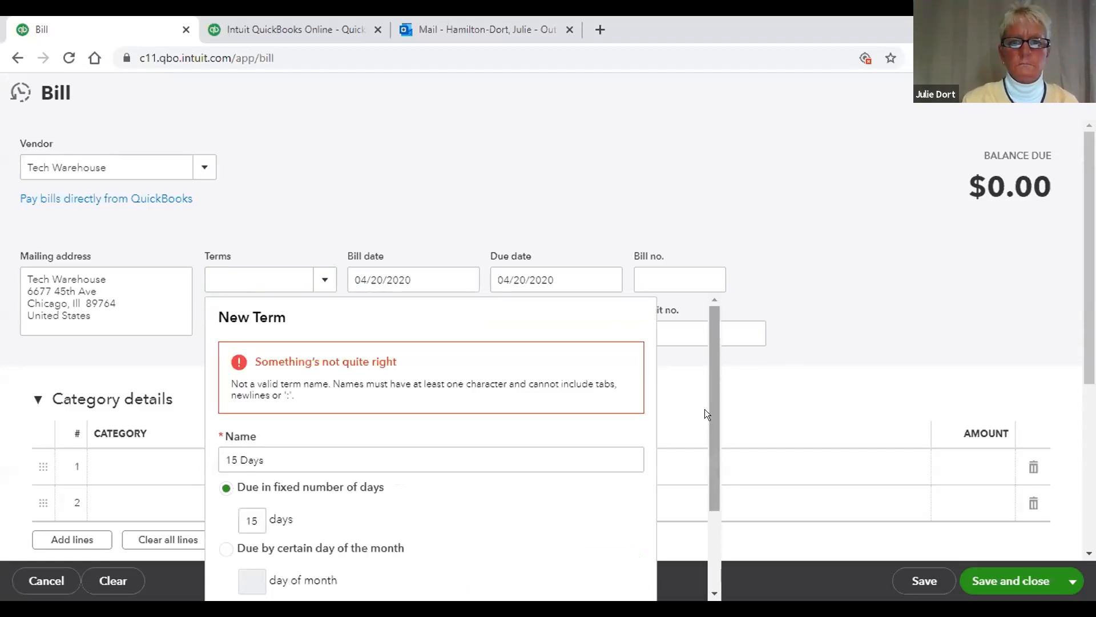
left_click(840, 241)
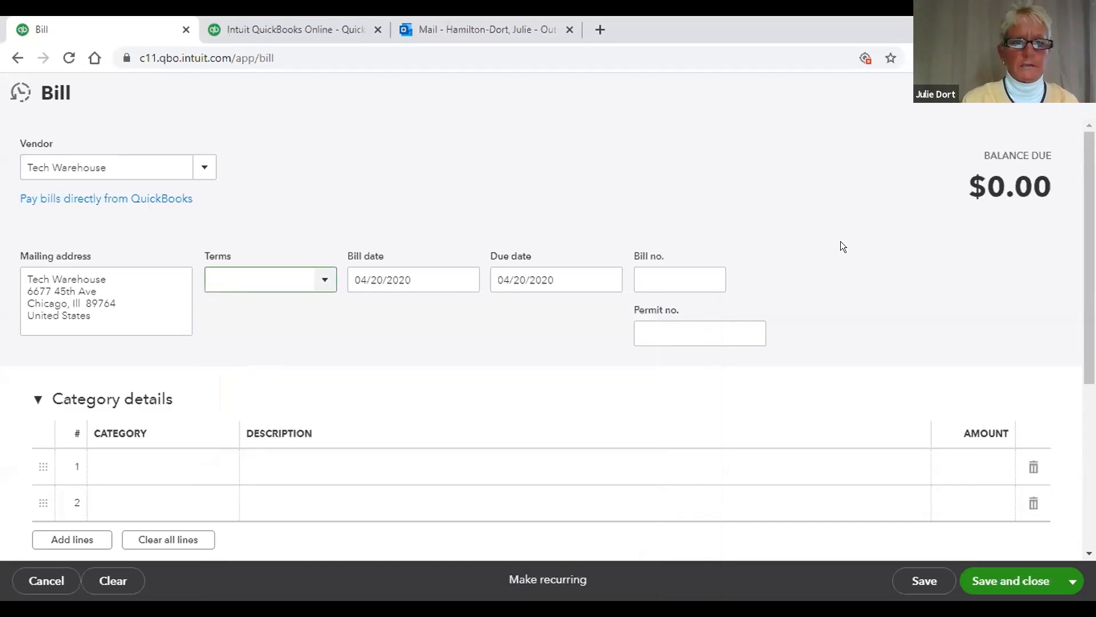
Step: Create a '15 Days' payment term of 15 days, making the bill due 05/05/2020
left_click(325, 278)
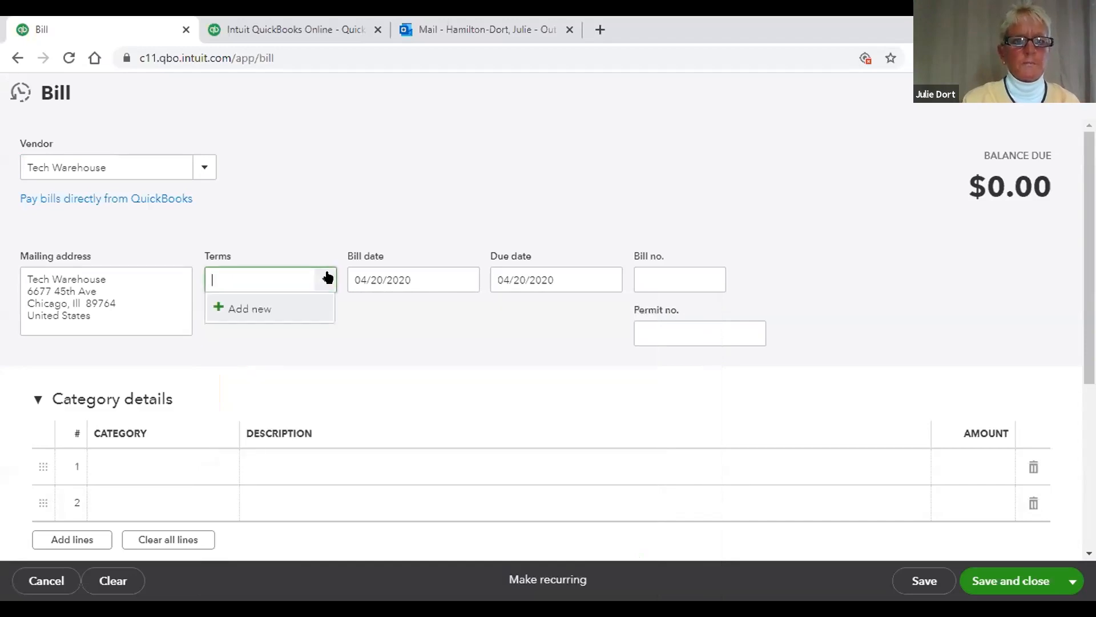
left_click(276, 309)
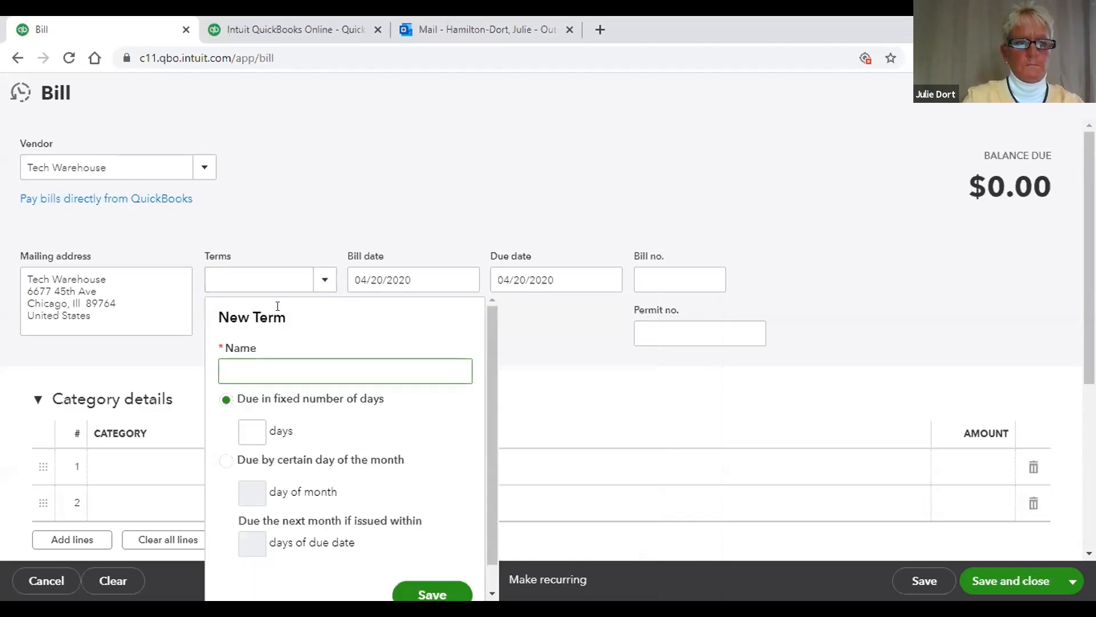
type("15 Days")
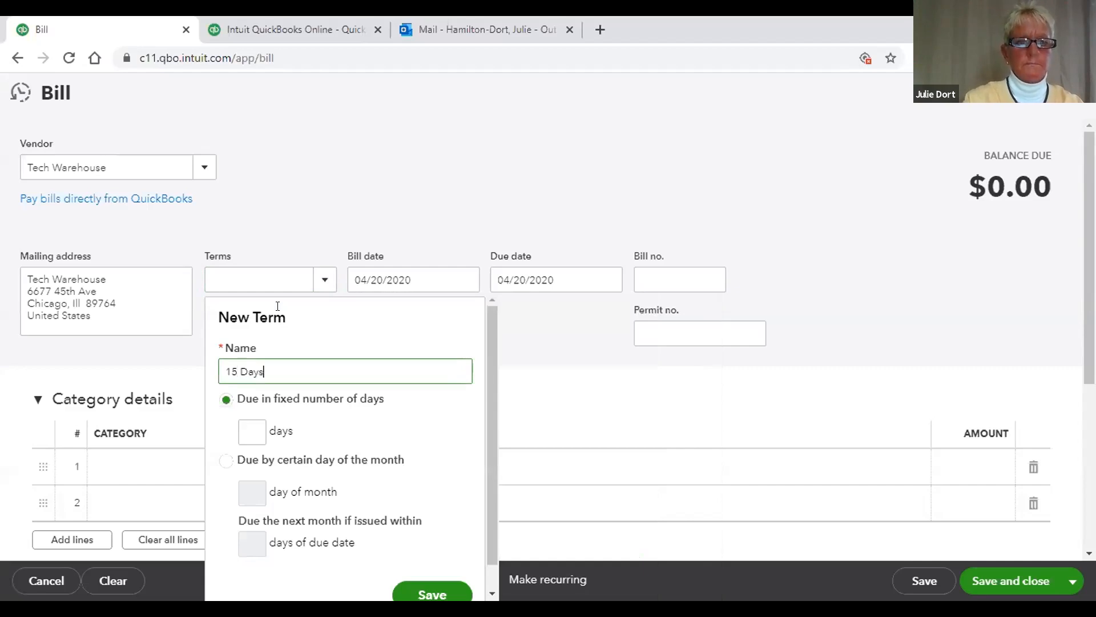
left_click(246, 431)
type("15")
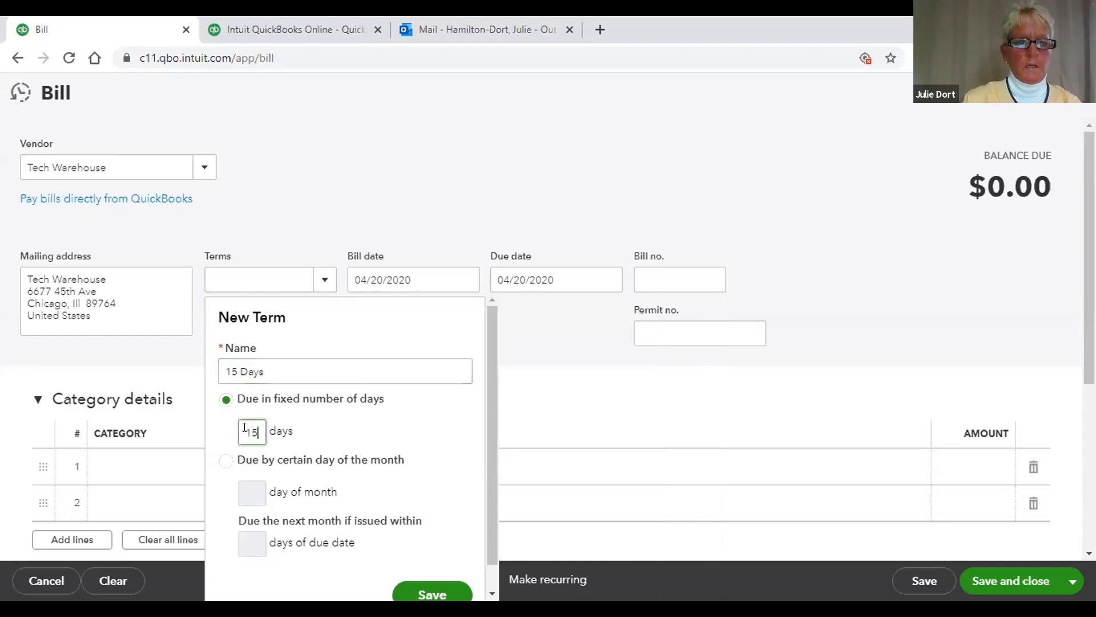
scroll(483, 411, "down", 1)
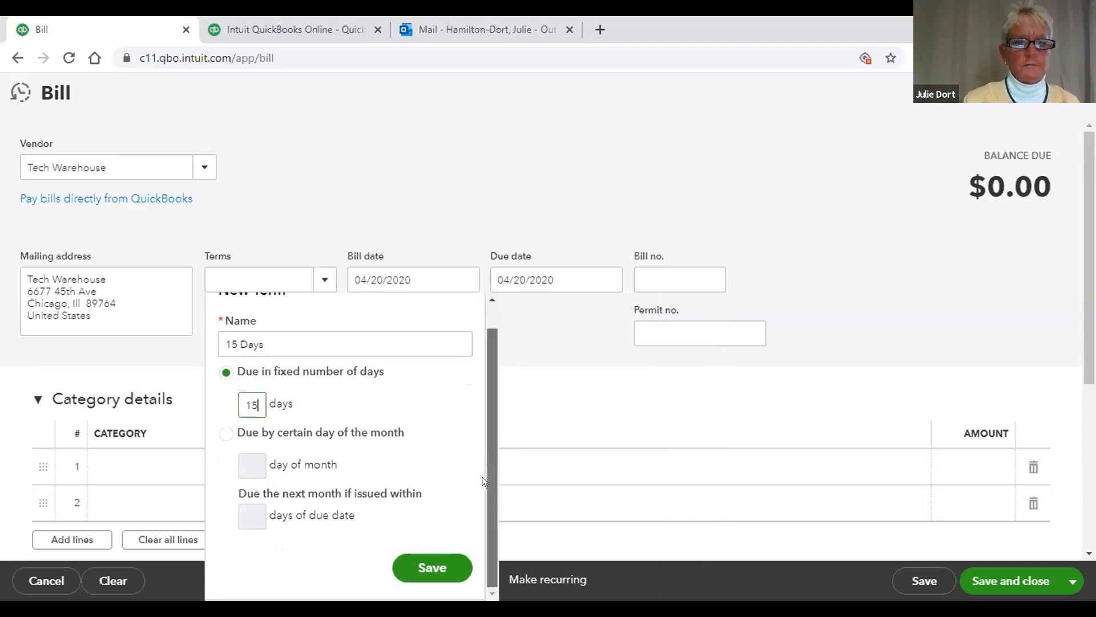
left_click(432, 566)
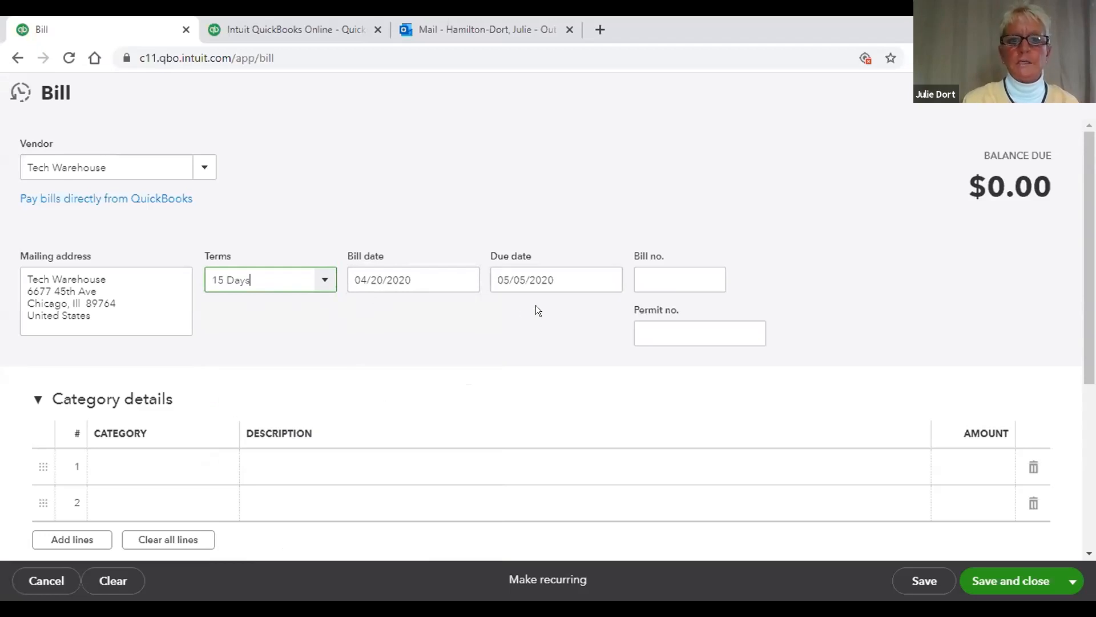
left_click(322, 281)
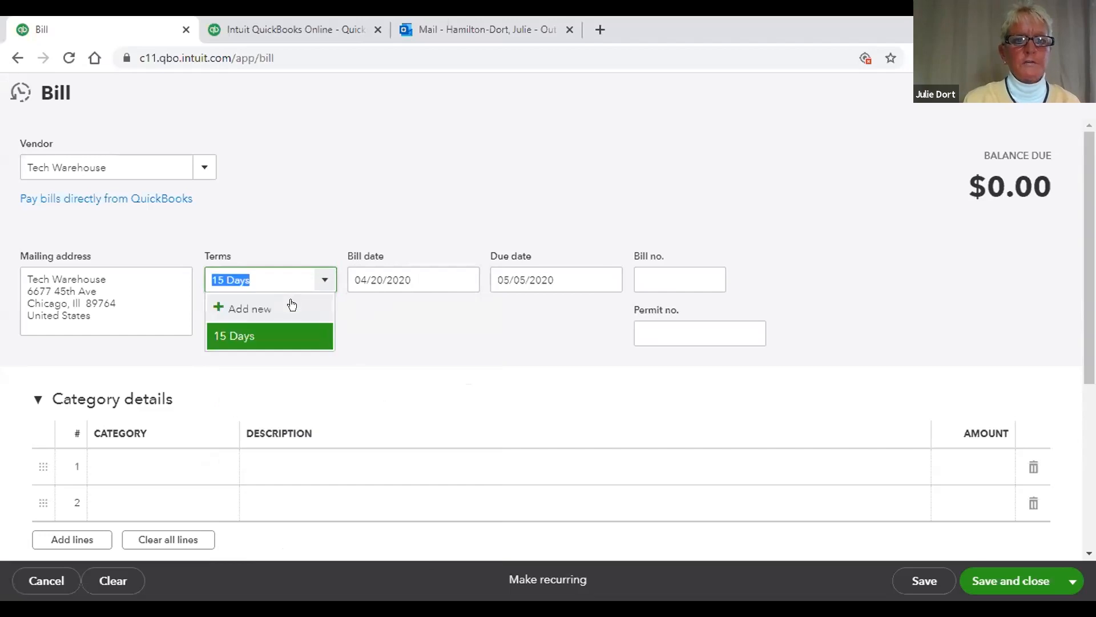
Step: Add a '30 Days' payment term of 30 days, moving the bill's due date to 05/20/2020
left_click(290, 305)
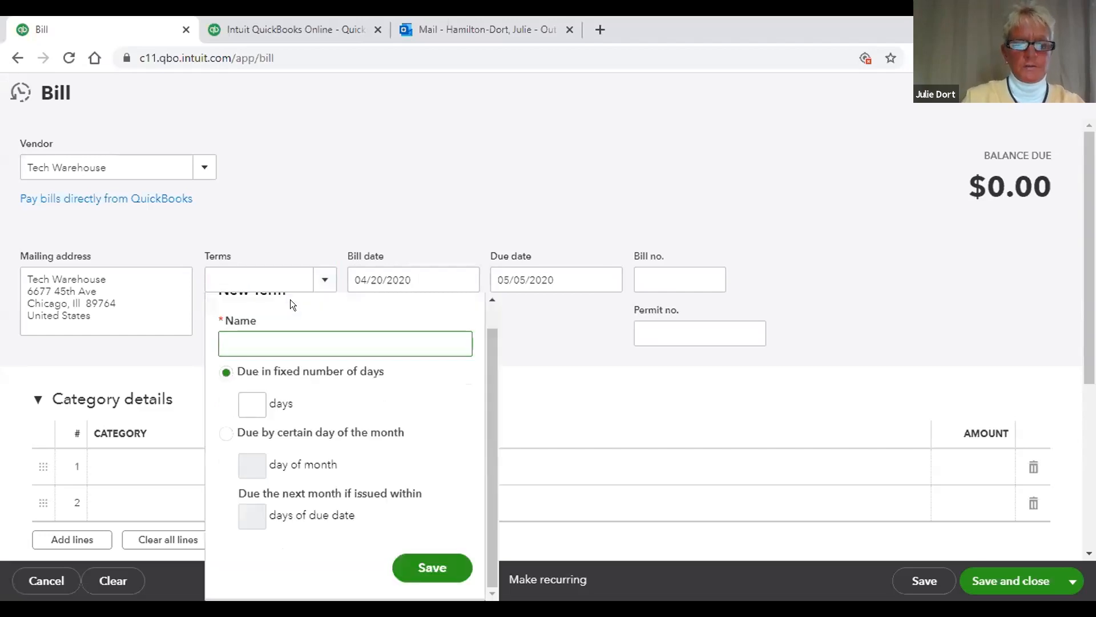
type("30")
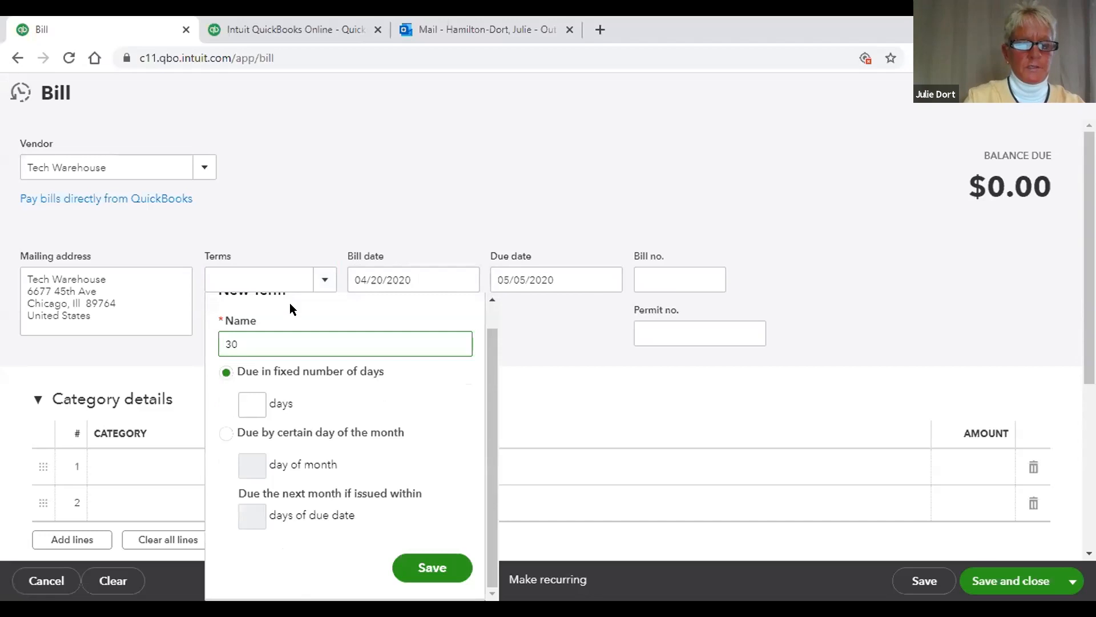
type(" Days")
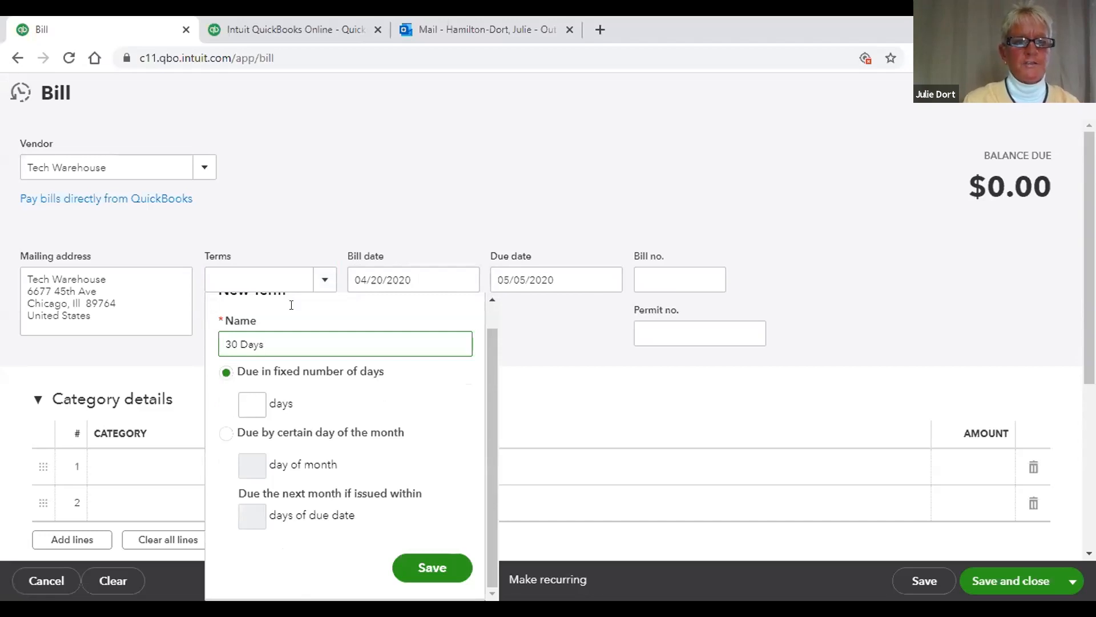
left_click(254, 399)
type("30")
left_click(429, 557)
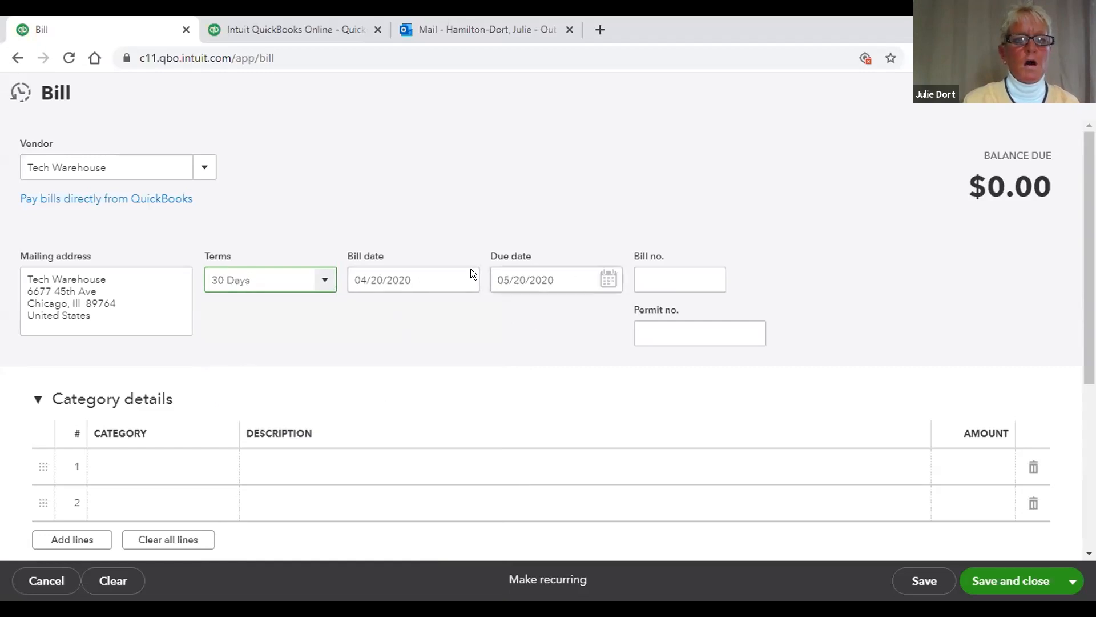
left_click(321, 278)
Step: Create a 'First of the Month' term due on day 1, setting the due date to 05/01/2020
left_click(301, 308)
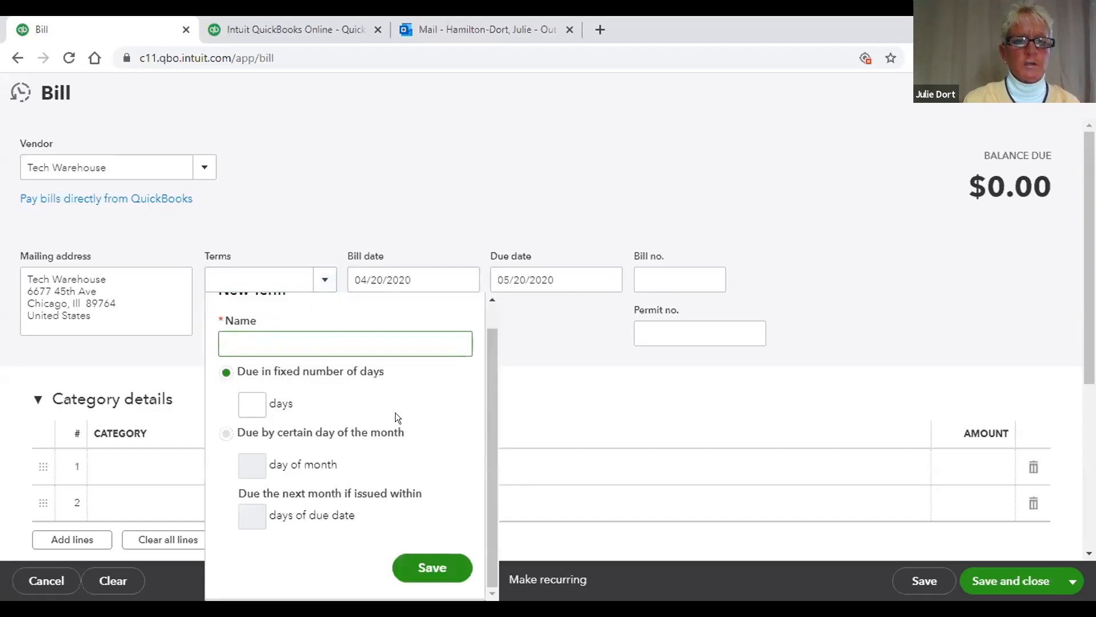
left_click(226, 433)
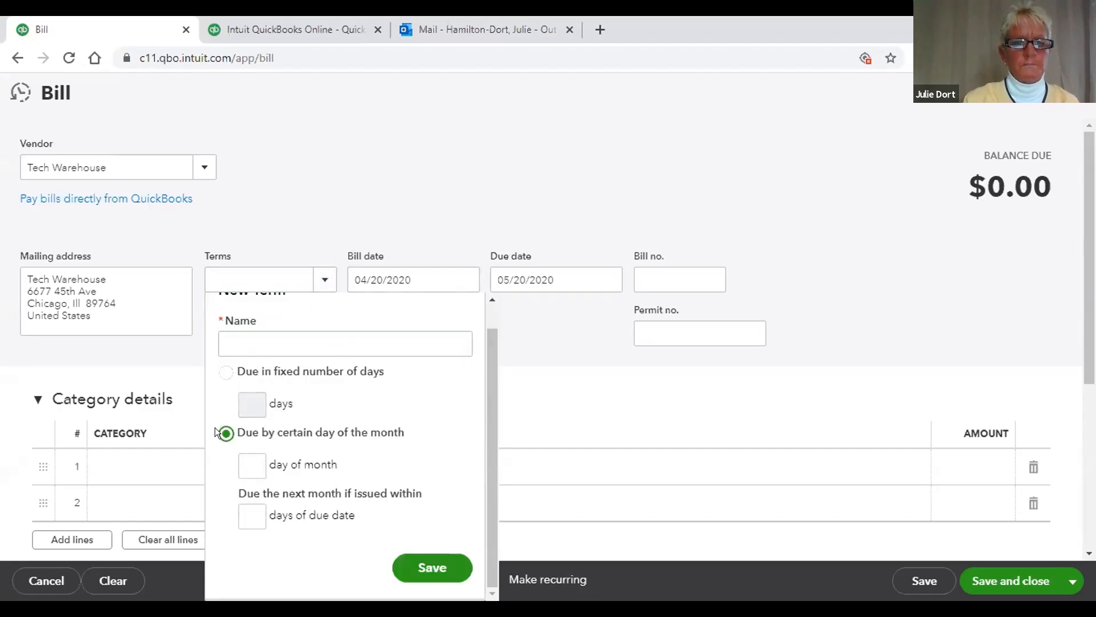
left_click(249, 460)
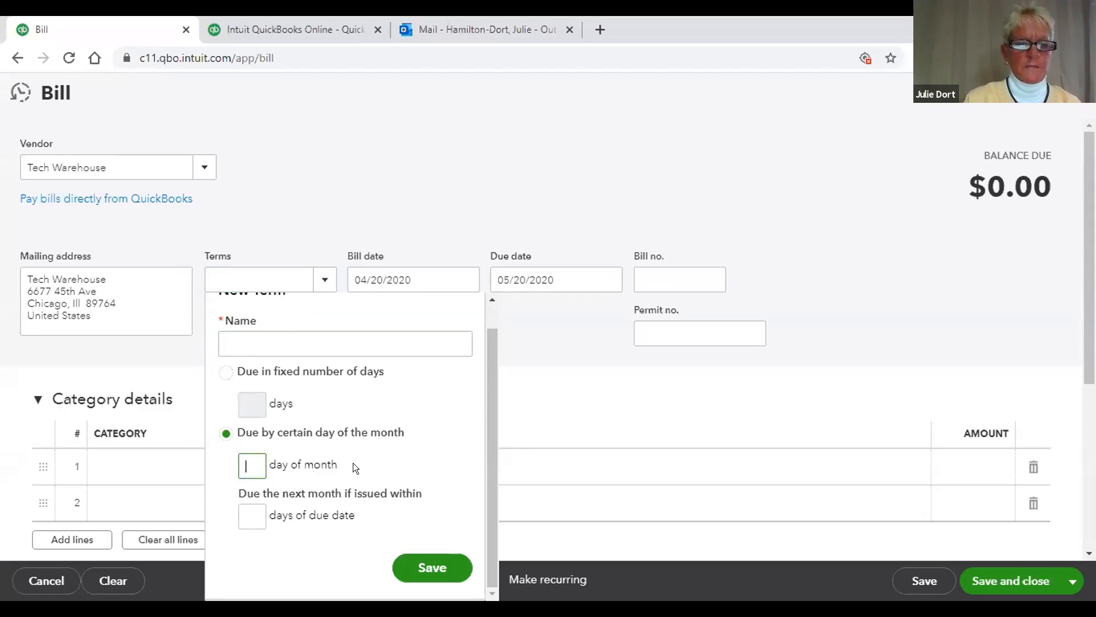
type("1")
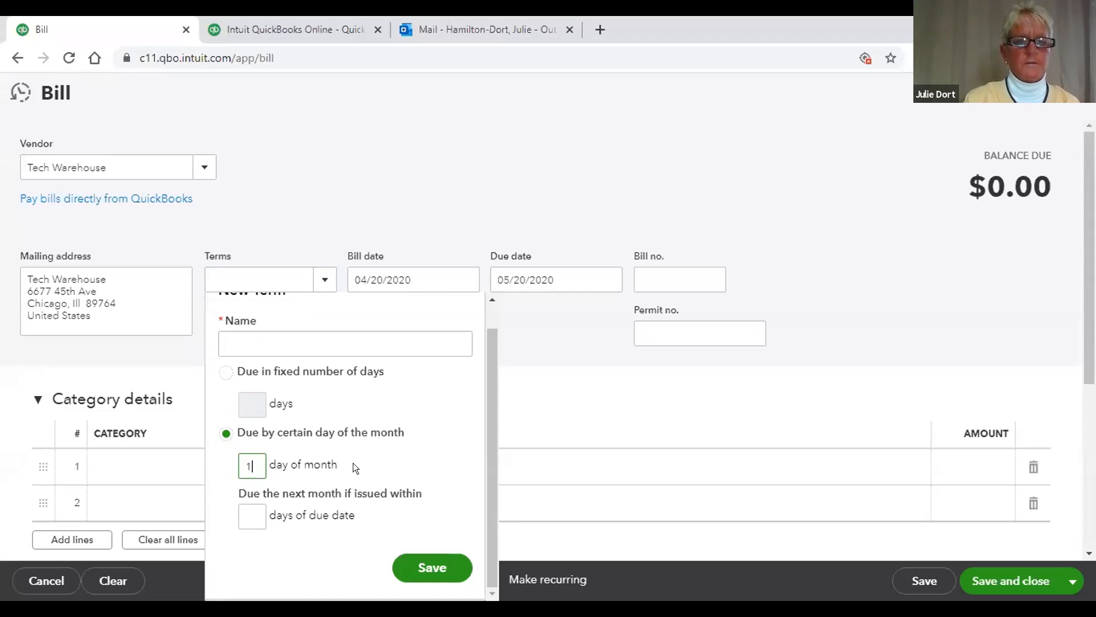
left_click(331, 345)
type("First of the Month")
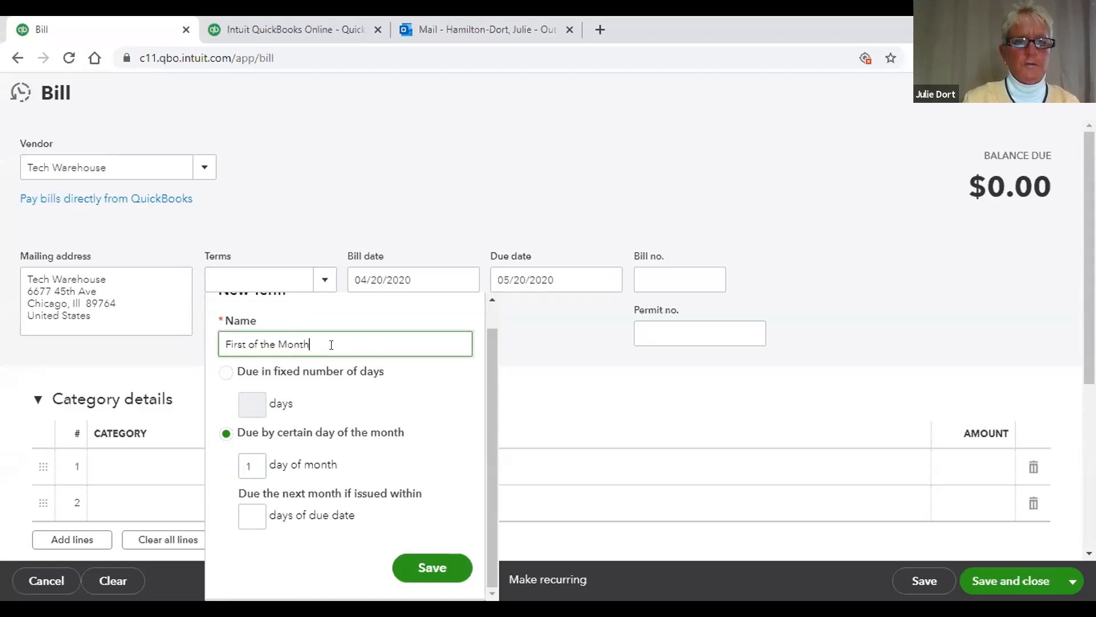
left_click(422, 554)
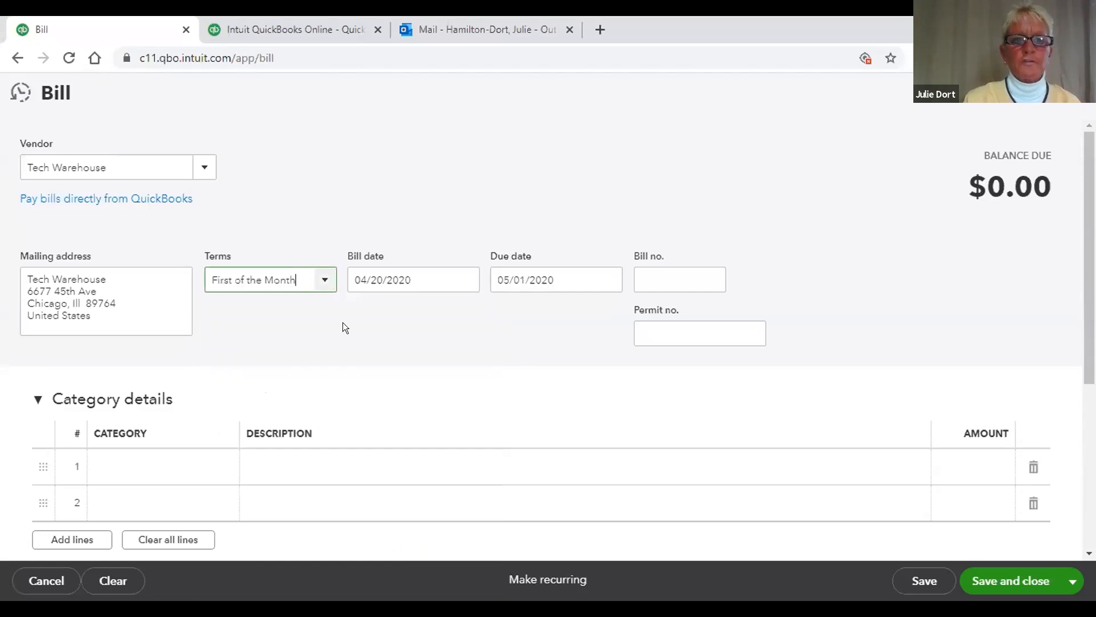
left_click(322, 282)
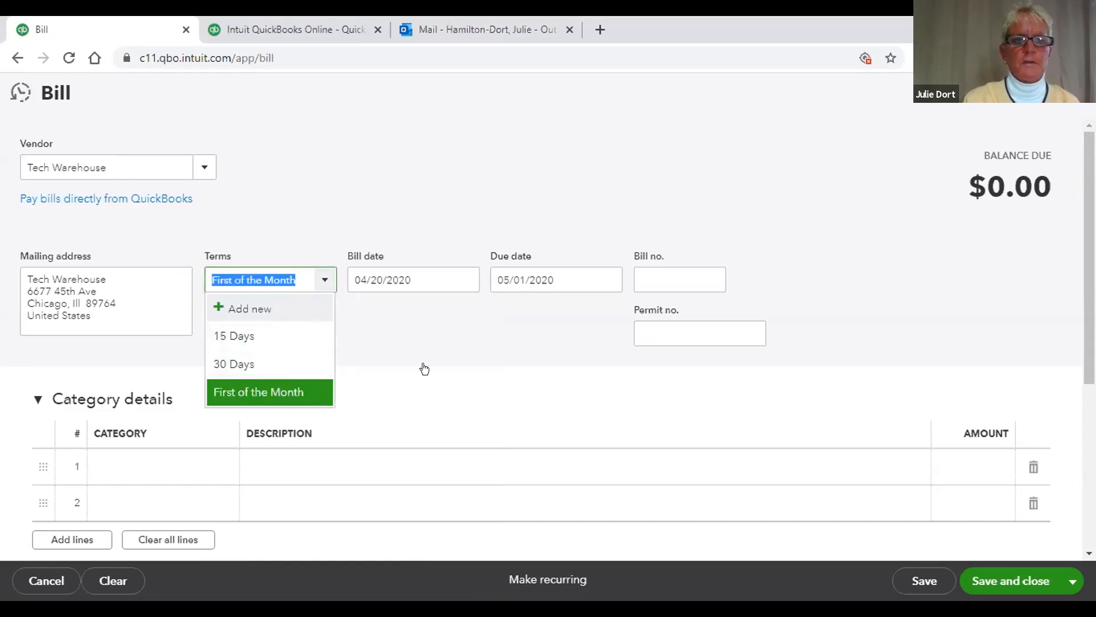
left_click(231, 337)
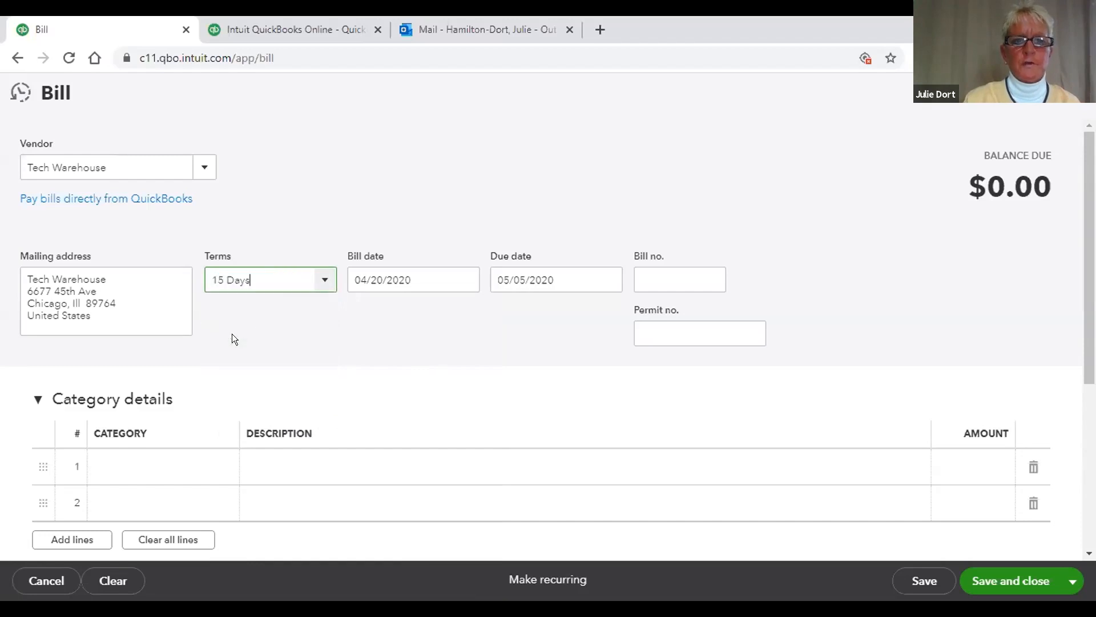
left_click(318, 281)
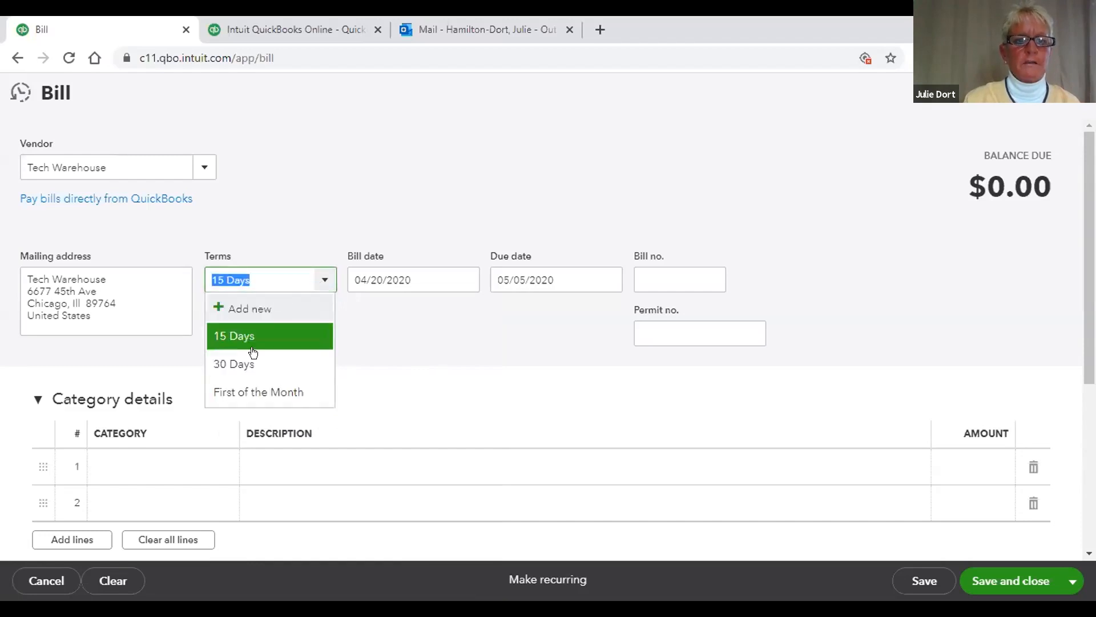
left_click(242, 364)
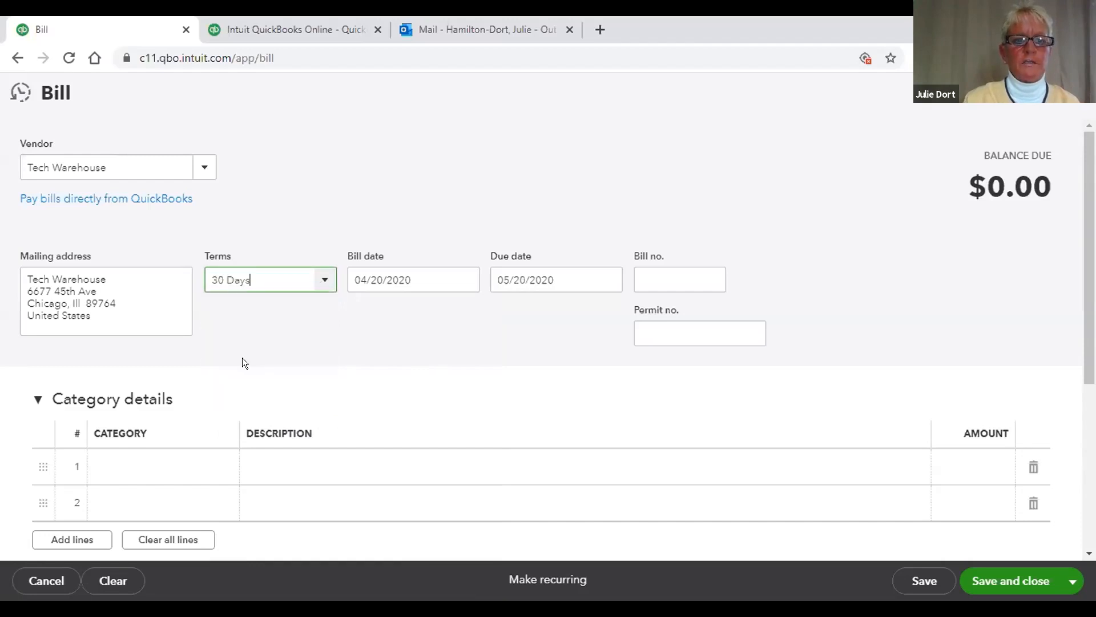
left_click(318, 282)
left_click(253, 388)
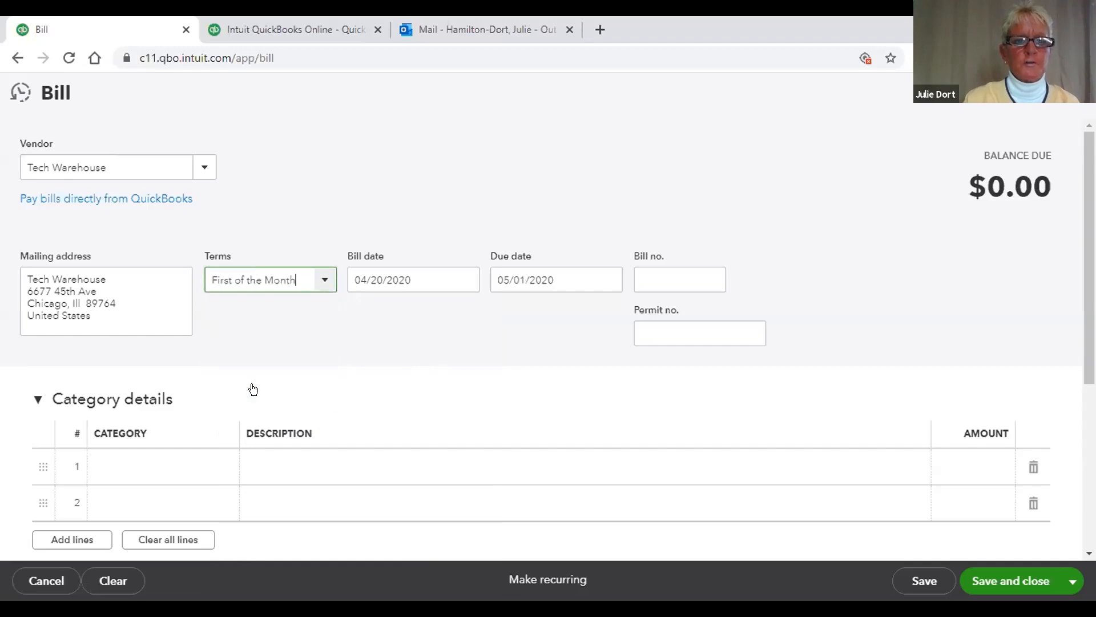
left_click(485, 348)
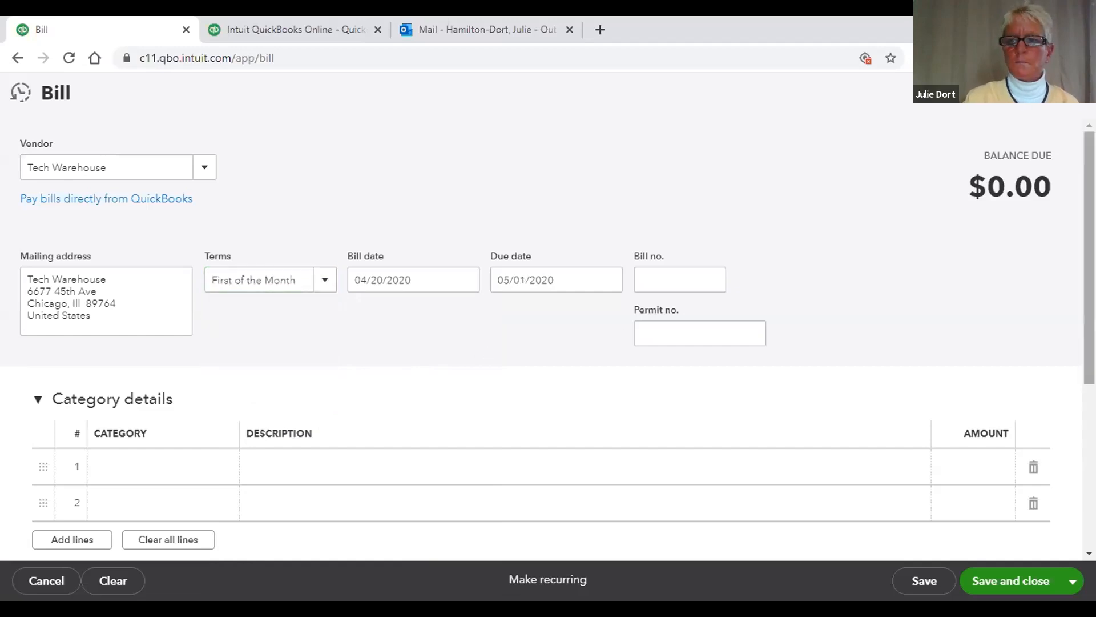
Step: Fill the first bill line with category Office Expenses, description 'New Tech Order', amount 897
scroll(542, 343, "down", 1)
scroll(542, 343, "down", 1)
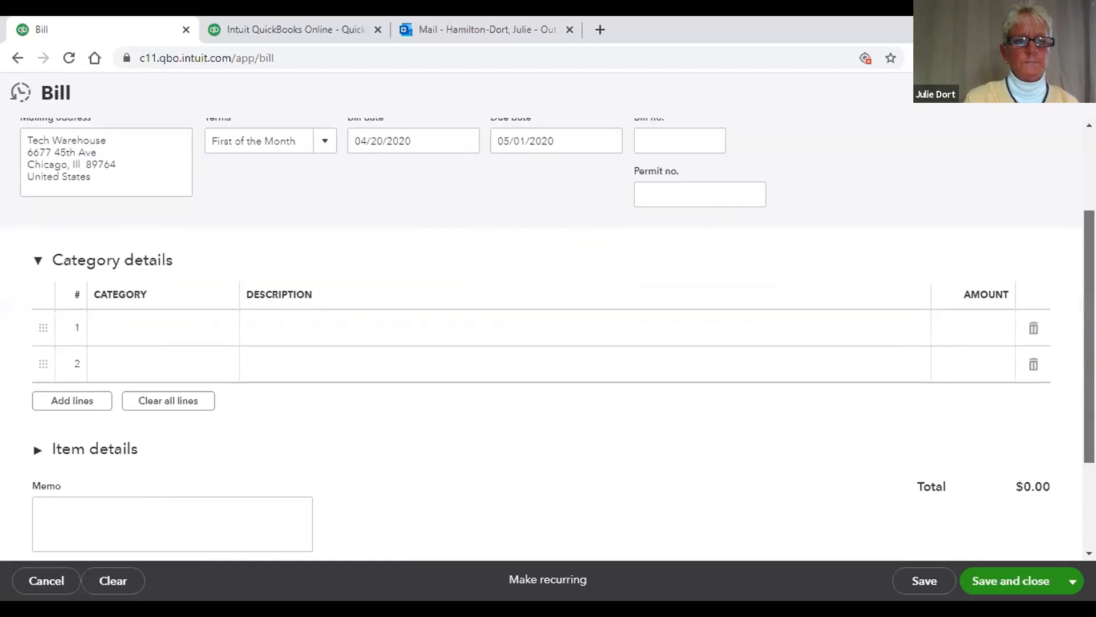
left_click(194, 325)
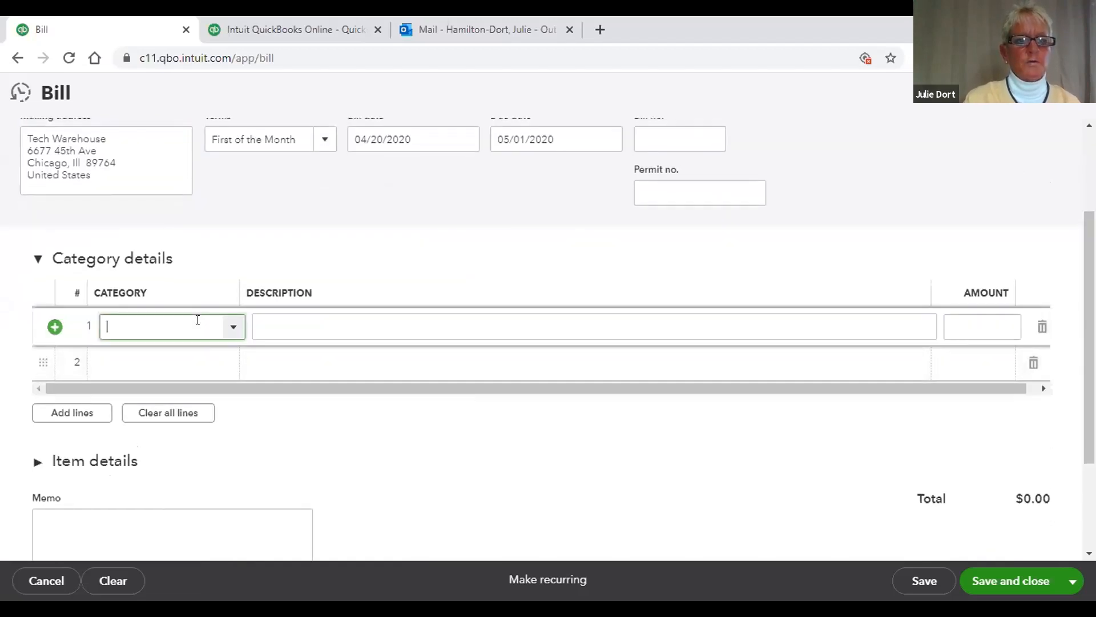
left_click(230, 328)
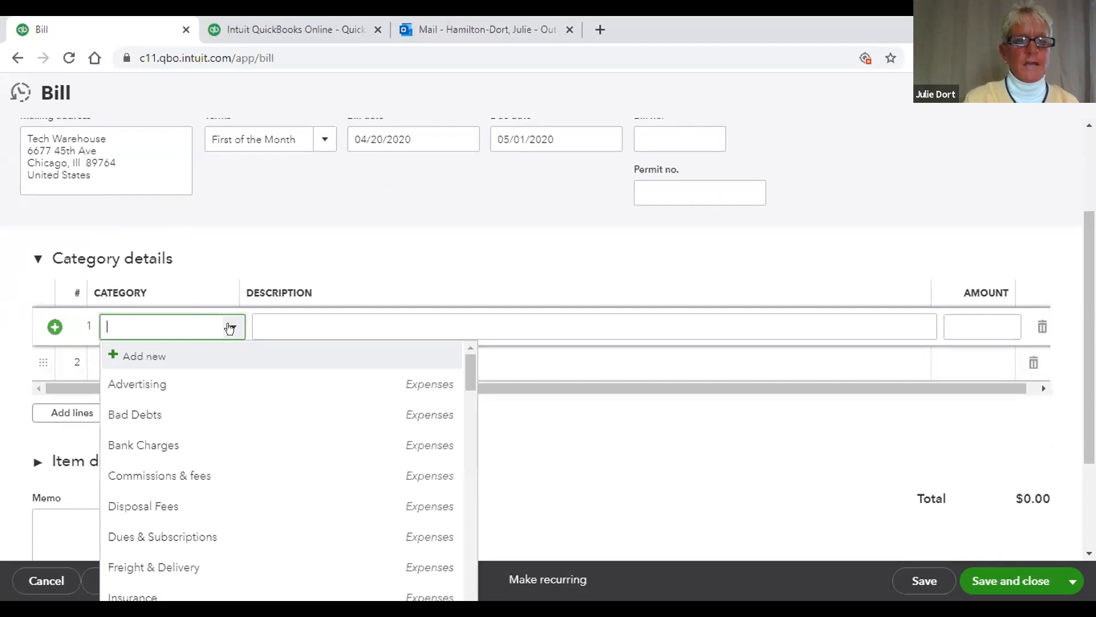
left_click_drag(461, 372, 467, 427)
left_click(183, 413)
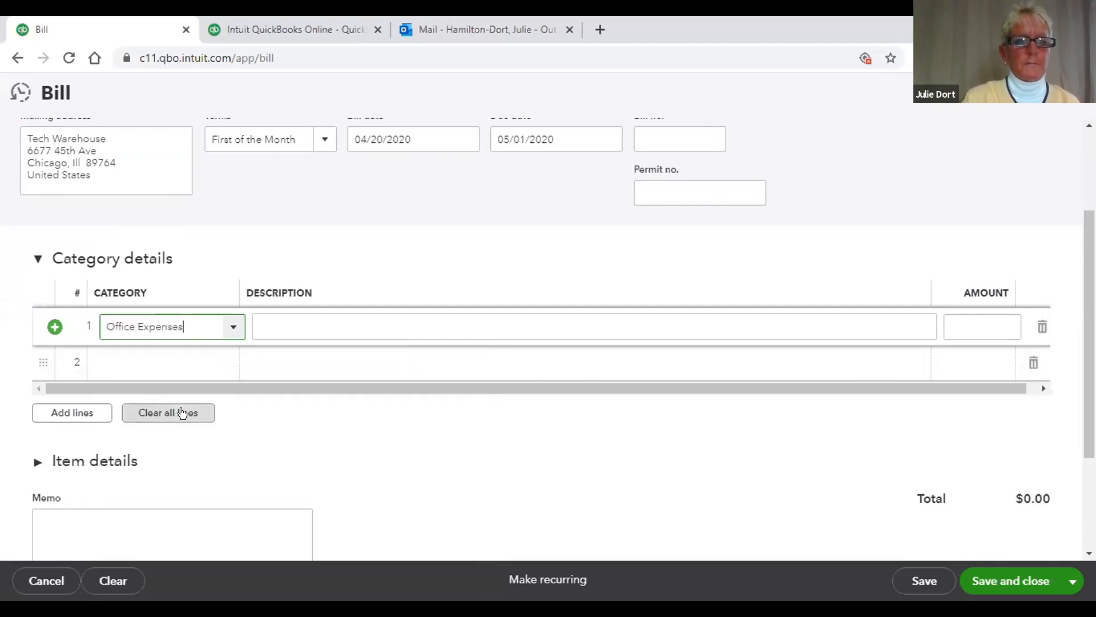
left_click(332, 320)
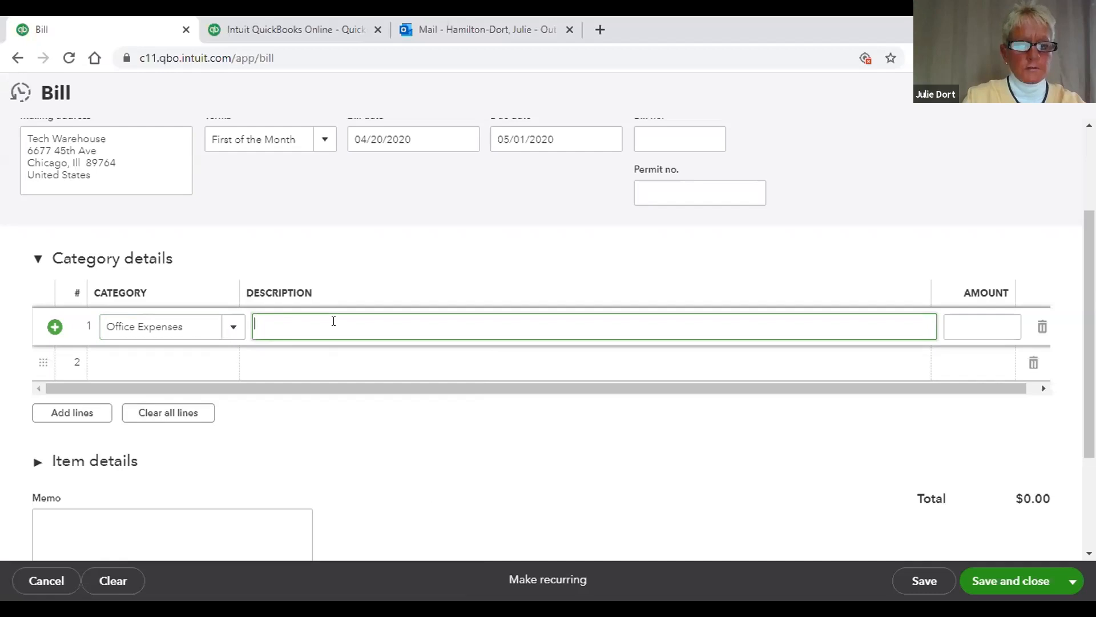
type("New")
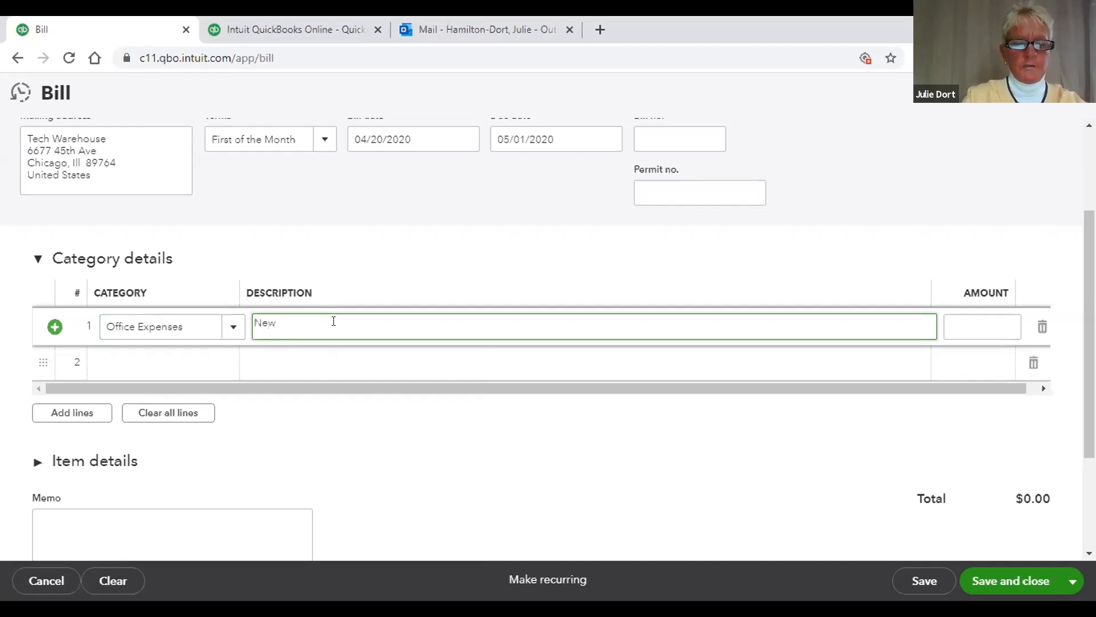
type(" Tech Ord")
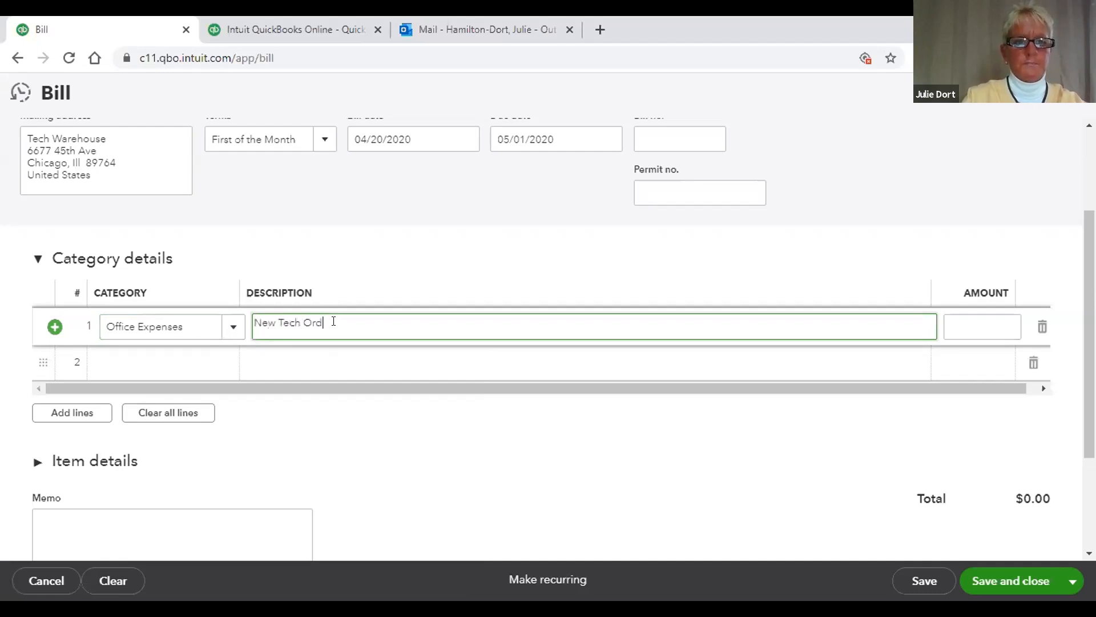
type("er")
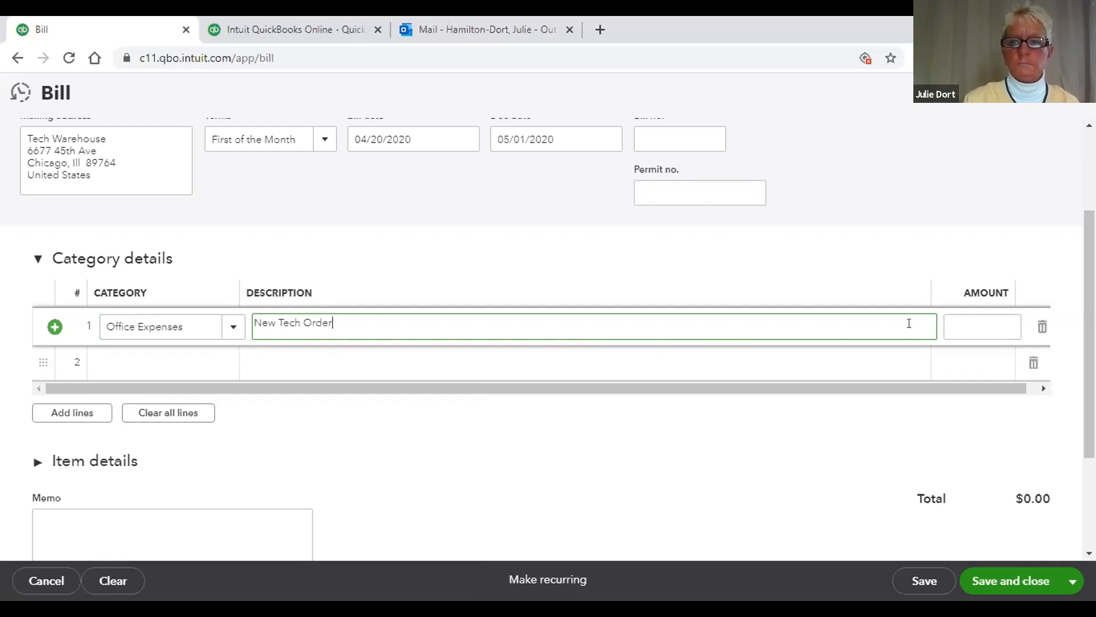
left_click(956, 323)
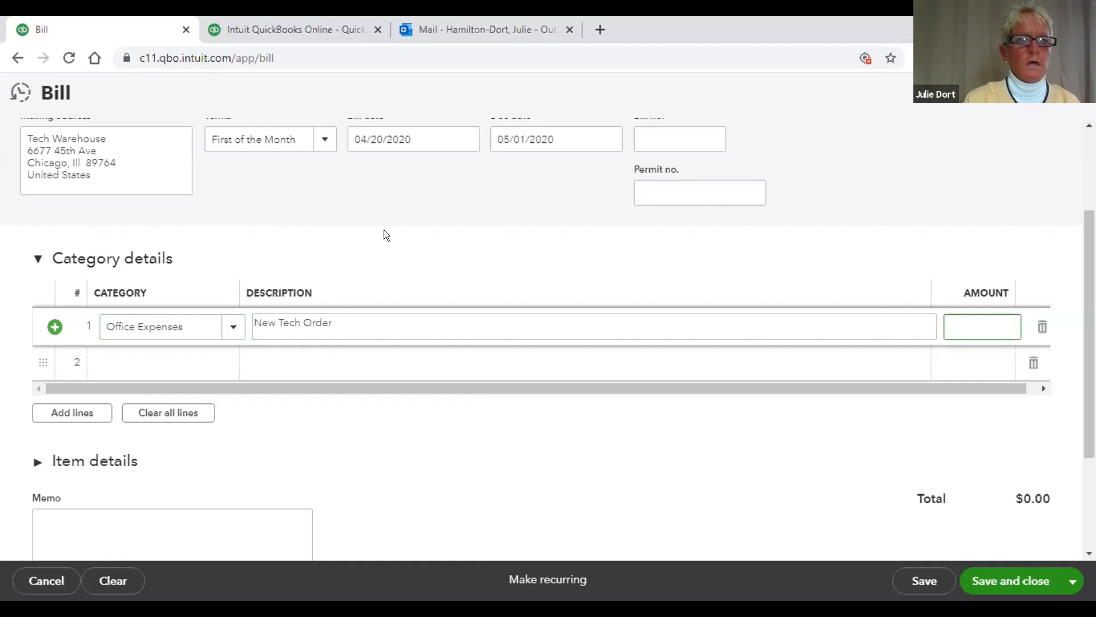
type("897")
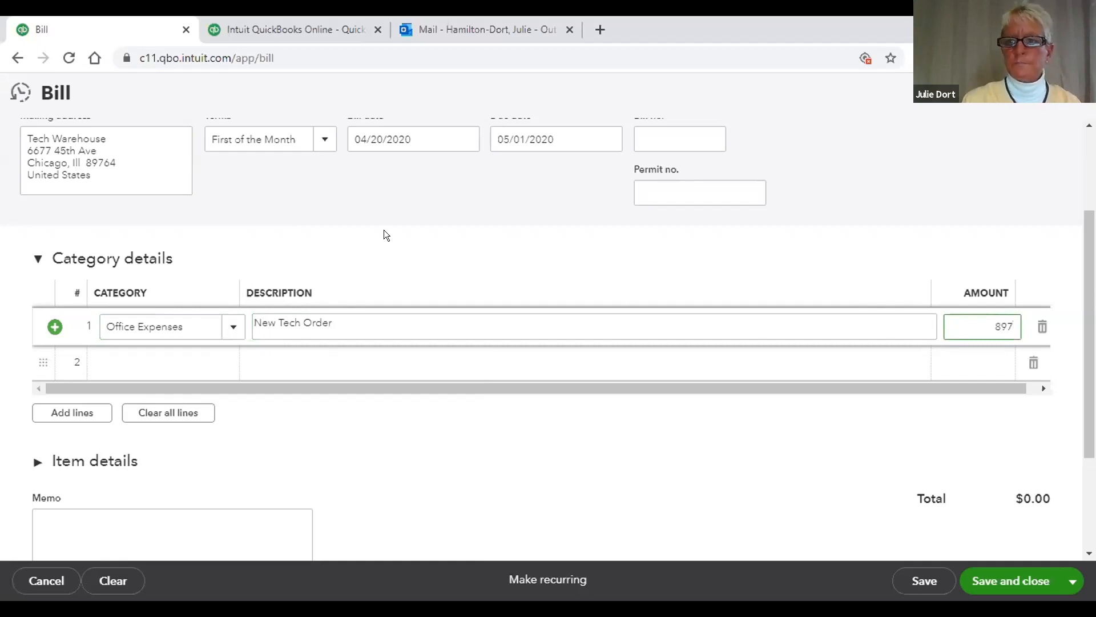
left_click(469, 463)
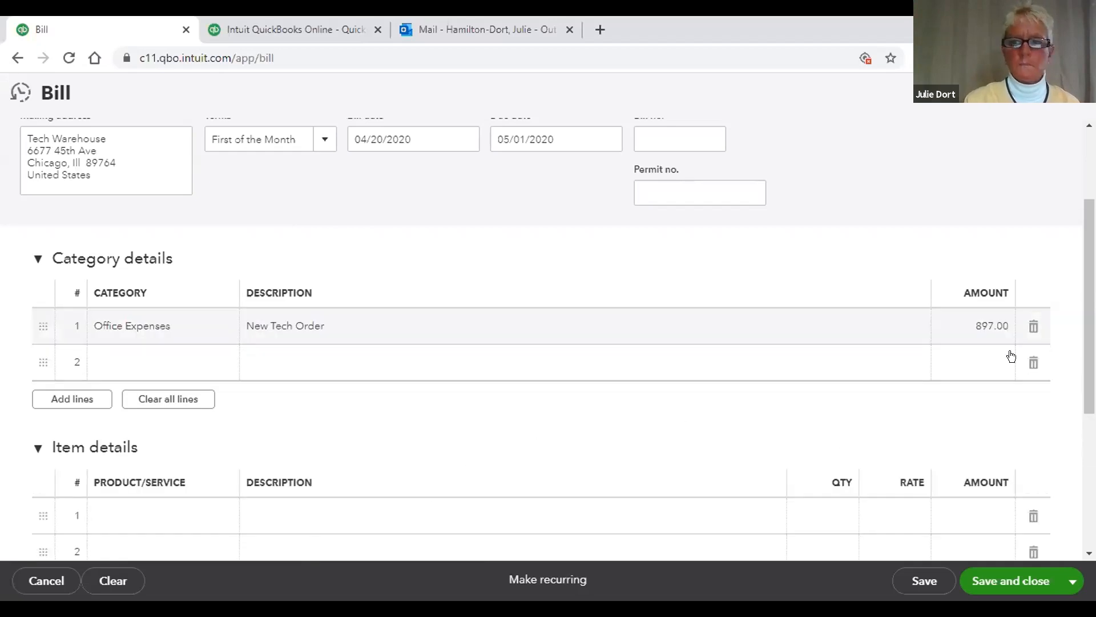
left_click_drag(1088, 323, 1088, 402)
scroll(1081, 329, "up", 5)
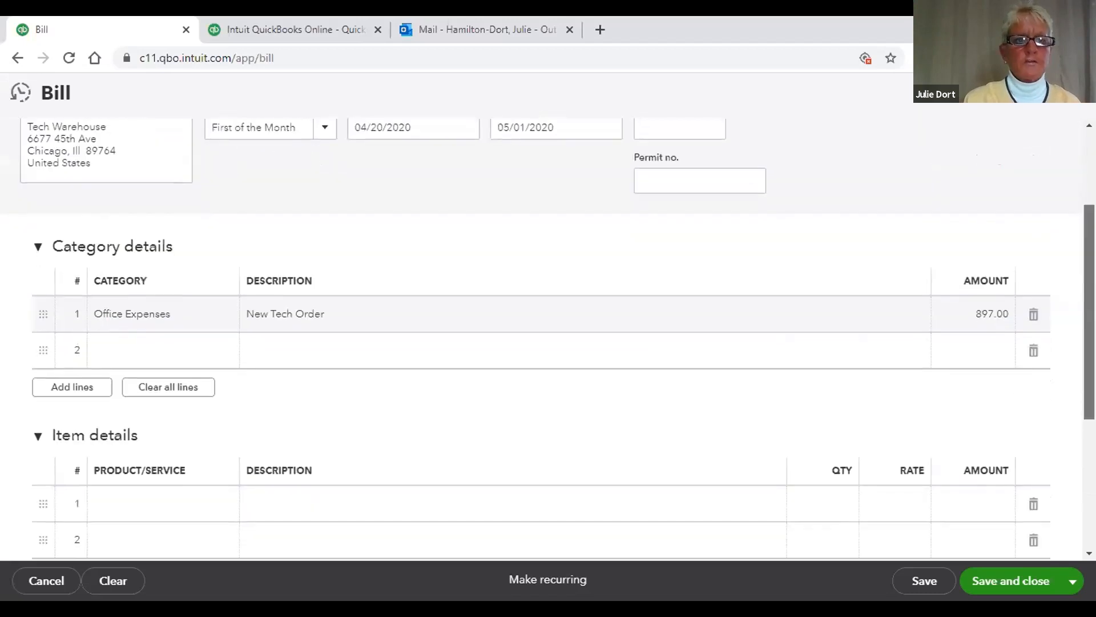
scroll(1081, 329, "down", 2)
scroll(1079, 326, "up", 3)
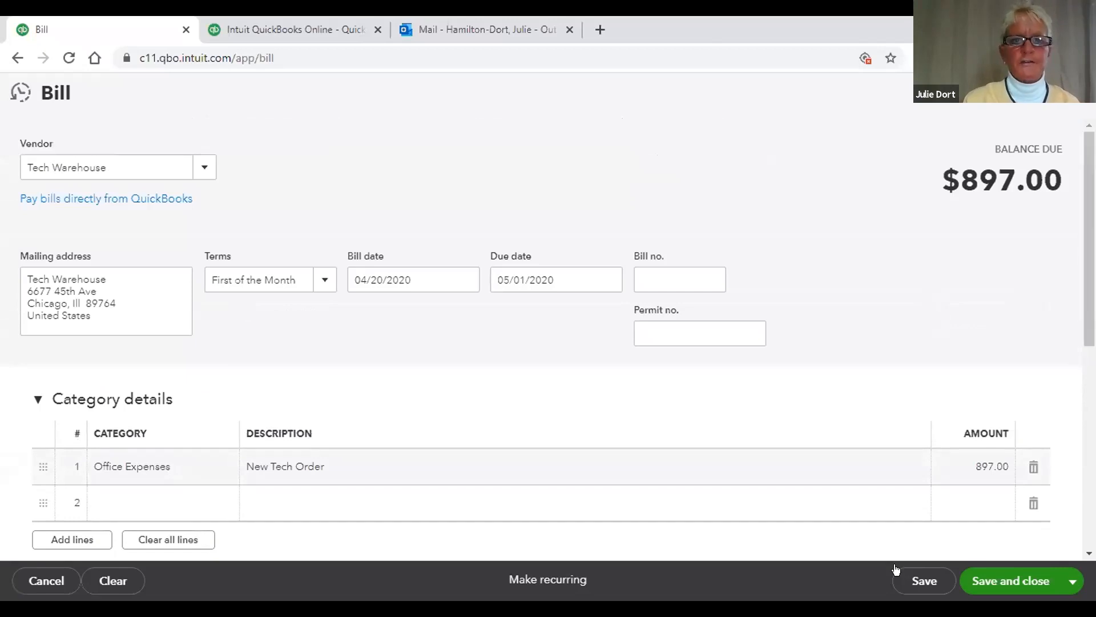
Step: Save the Tech Warehouse bill with its $897.00 balance due
left_click(905, 579)
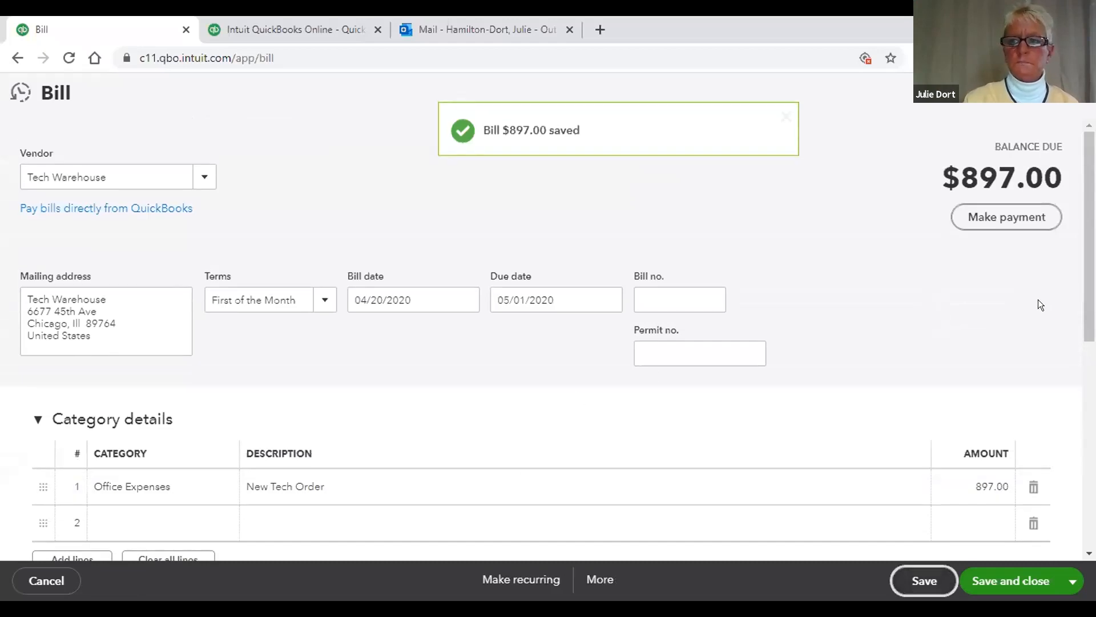
scroll(1085, 320, "down", 1)
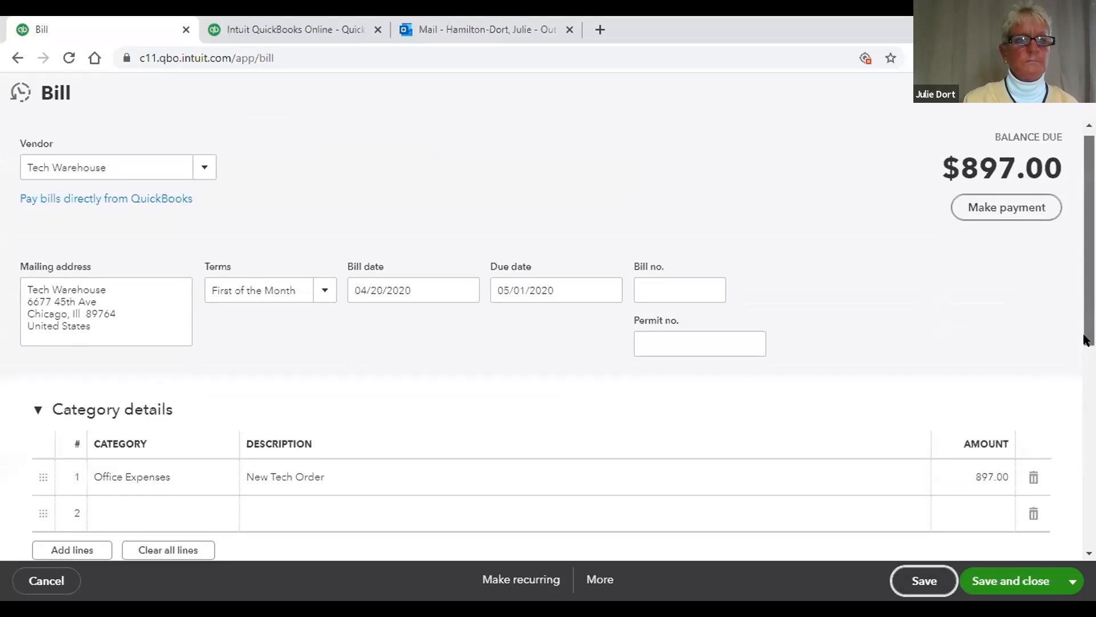
scroll(1084, 339, "down", 3)
scroll(1085, 338, "down", 1)
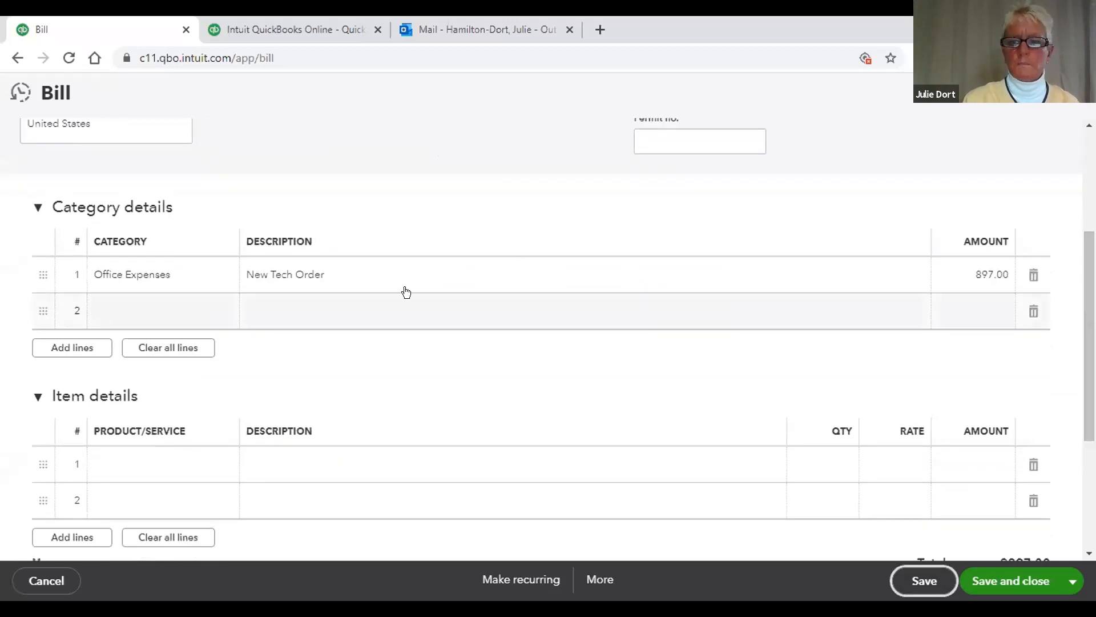
Step: Save and close the bill, then bring up Pay Bills listing Tech Warehouse's $897.00 open balance
left_click(984, 579)
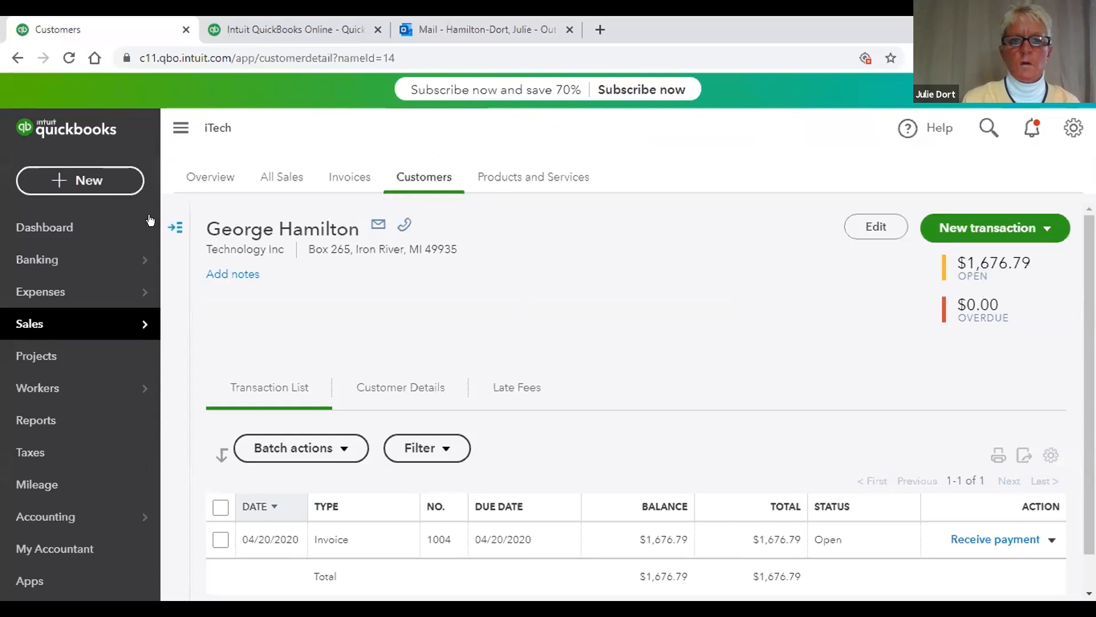
left_click(84, 182)
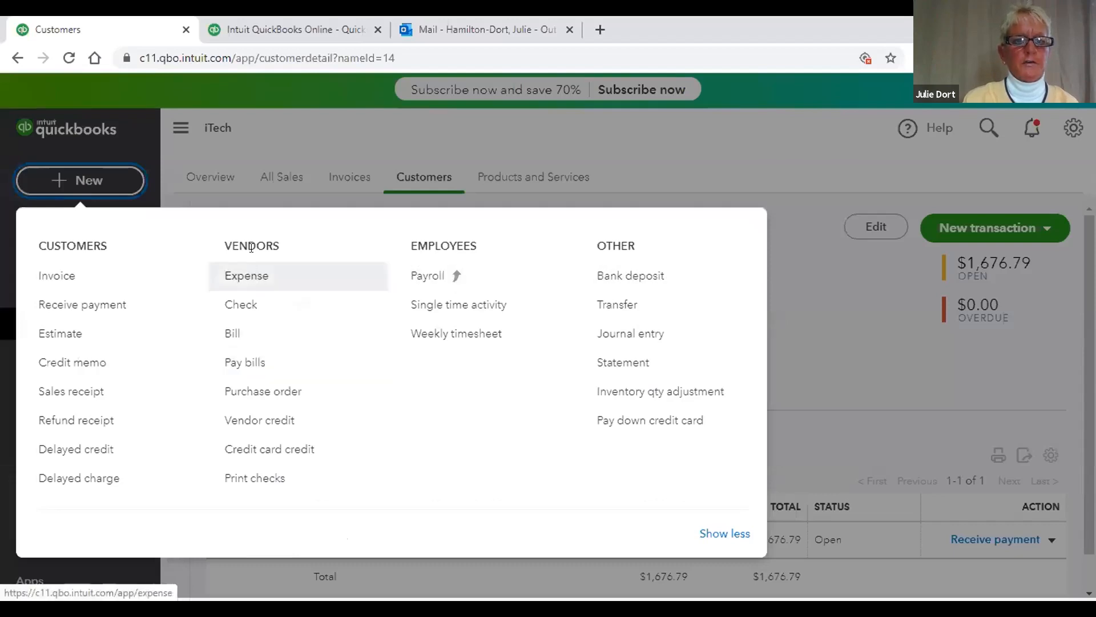
left_click(246, 364)
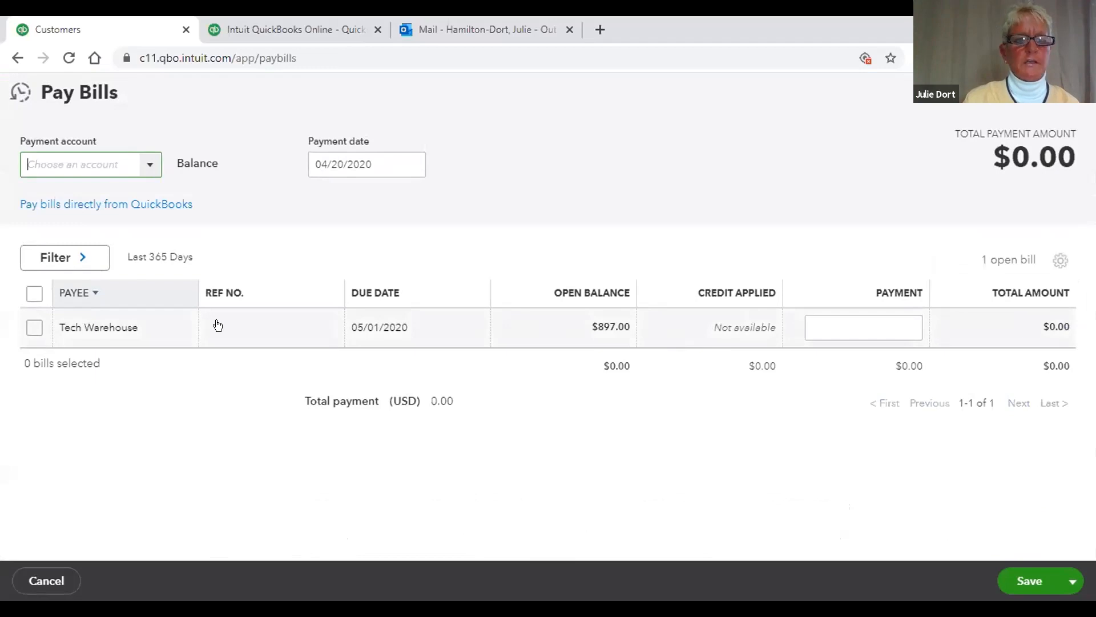
Step: Select the Tech Warehouse bill, change its payment from 897.00 to 500, and try saving
left_click(27, 325)
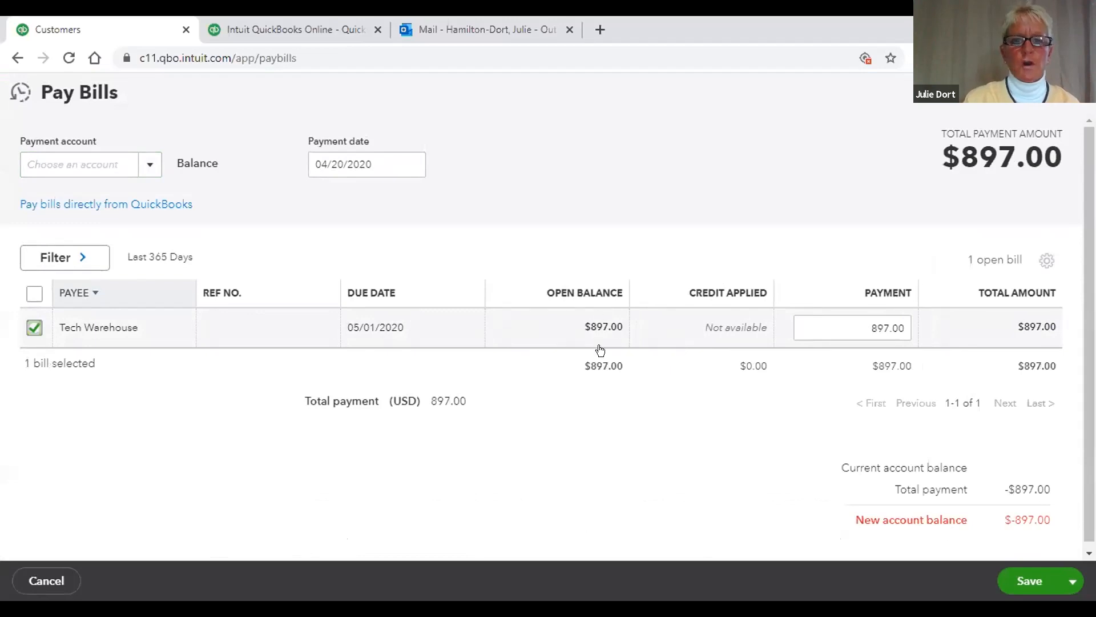
left_click(898, 327)
type("500")
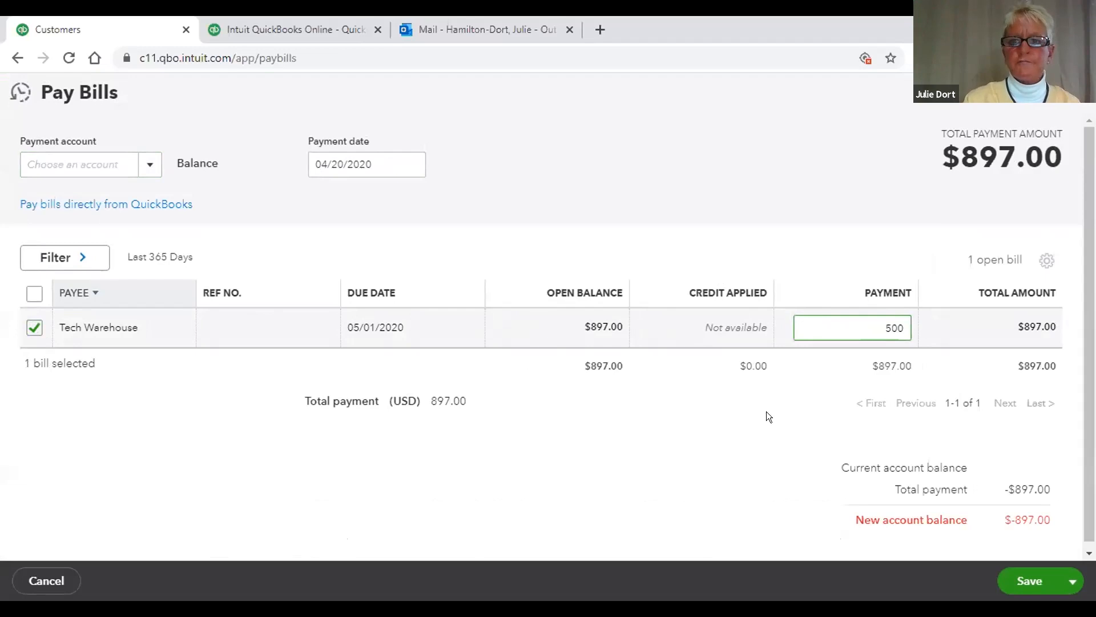
left_click(741, 434)
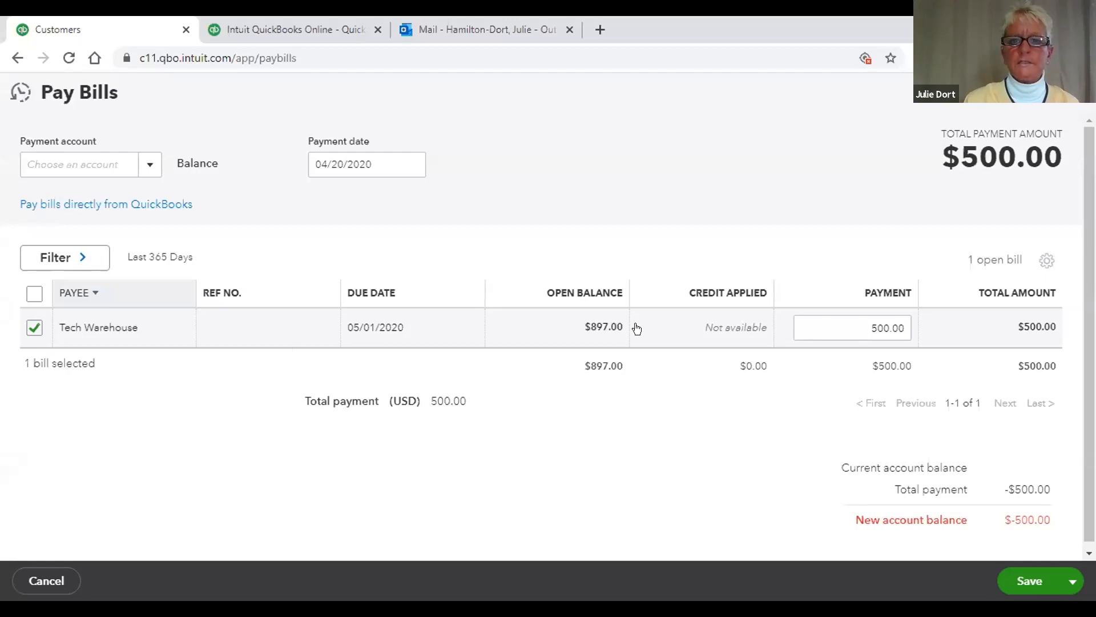
left_click(1022, 574)
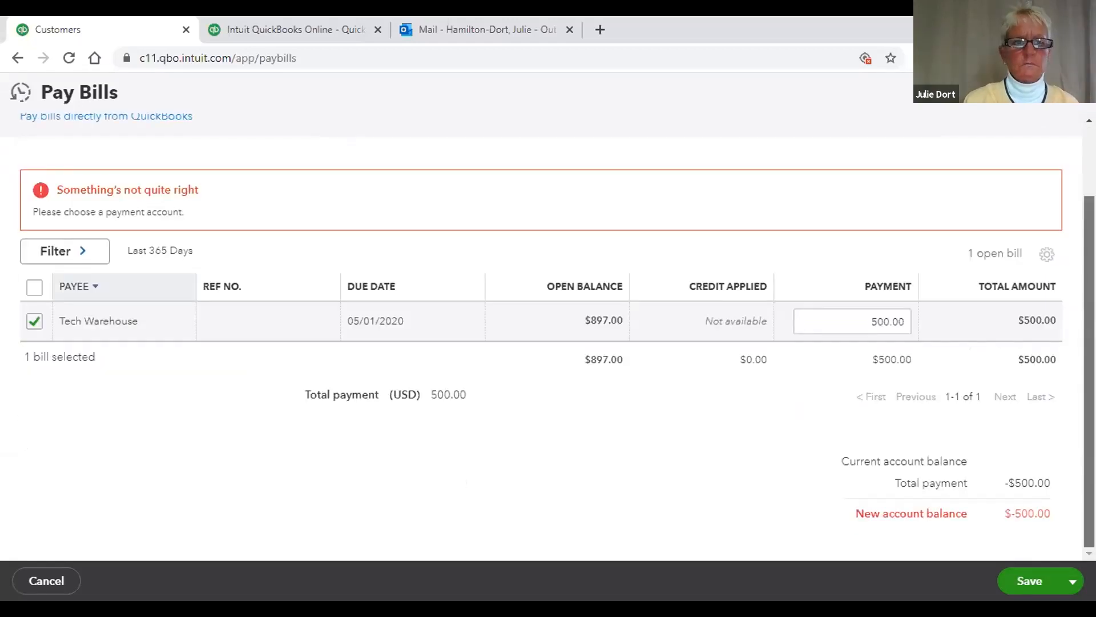
scroll(1081, 303, "up", 2)
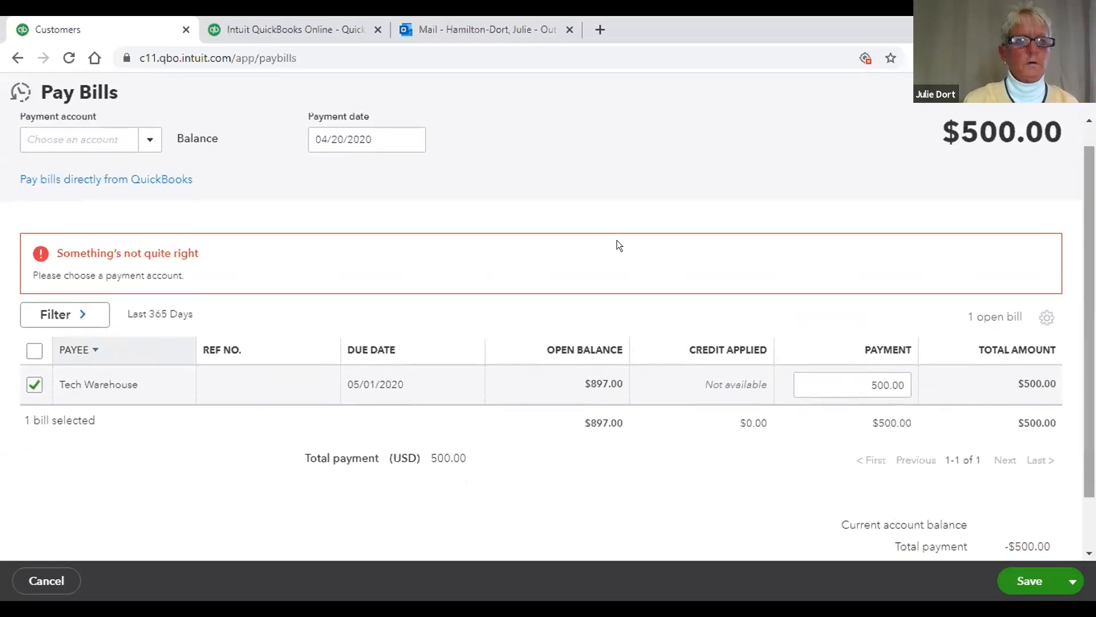
Step: Add a new bank account with detail type Checking as the bill payment account
left_click(149, 138)
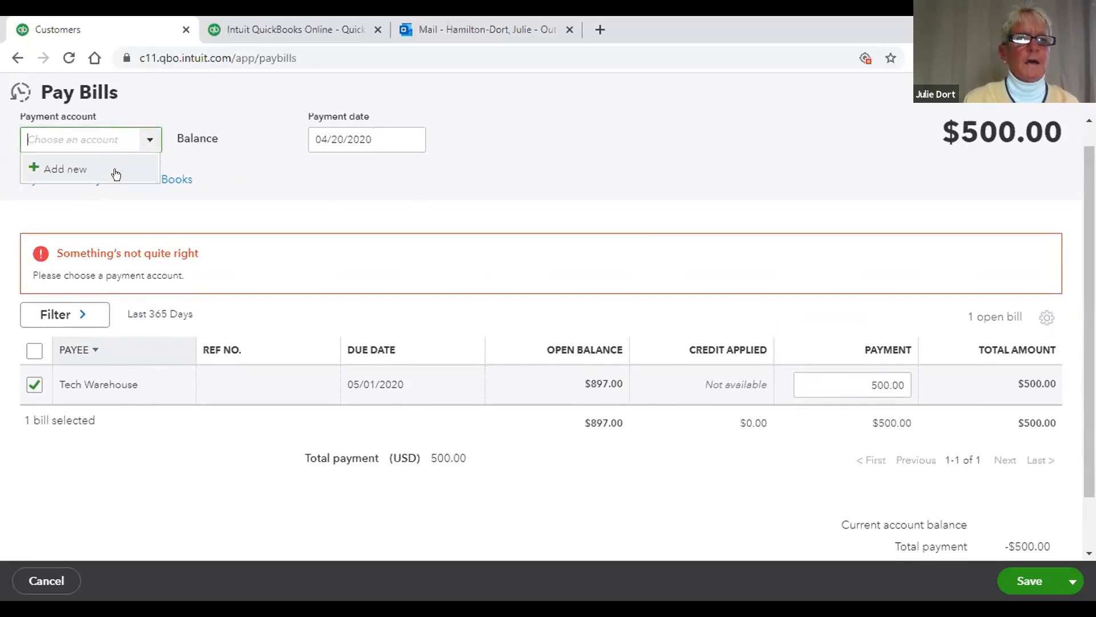
left_click(64, 167)
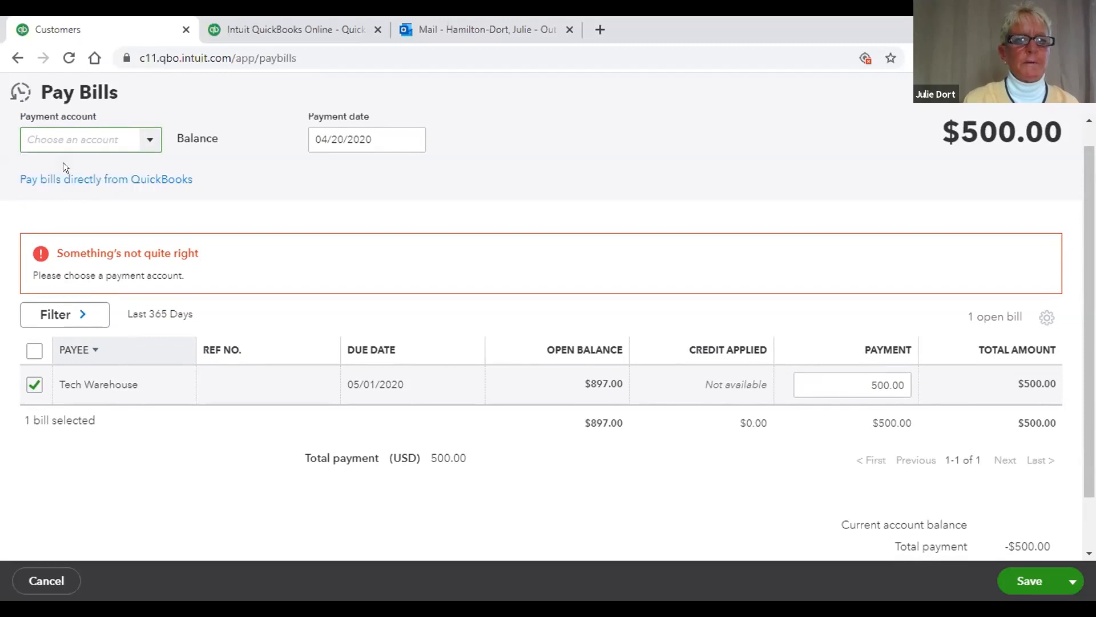
left_click(142, 139)
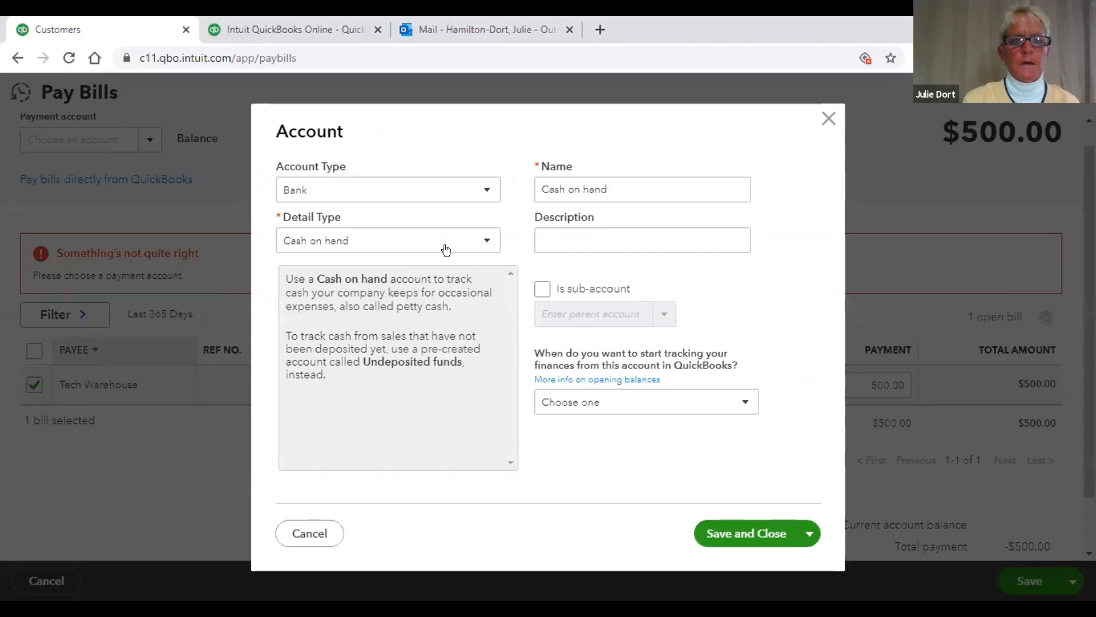
left_click(486, 239)
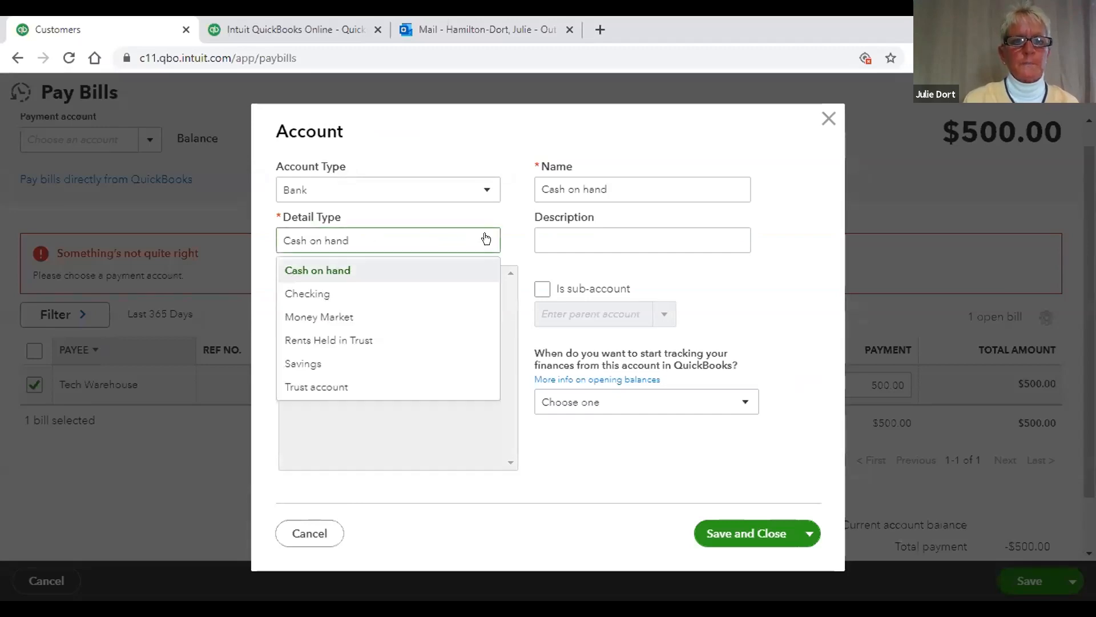
left_click(380, 295)
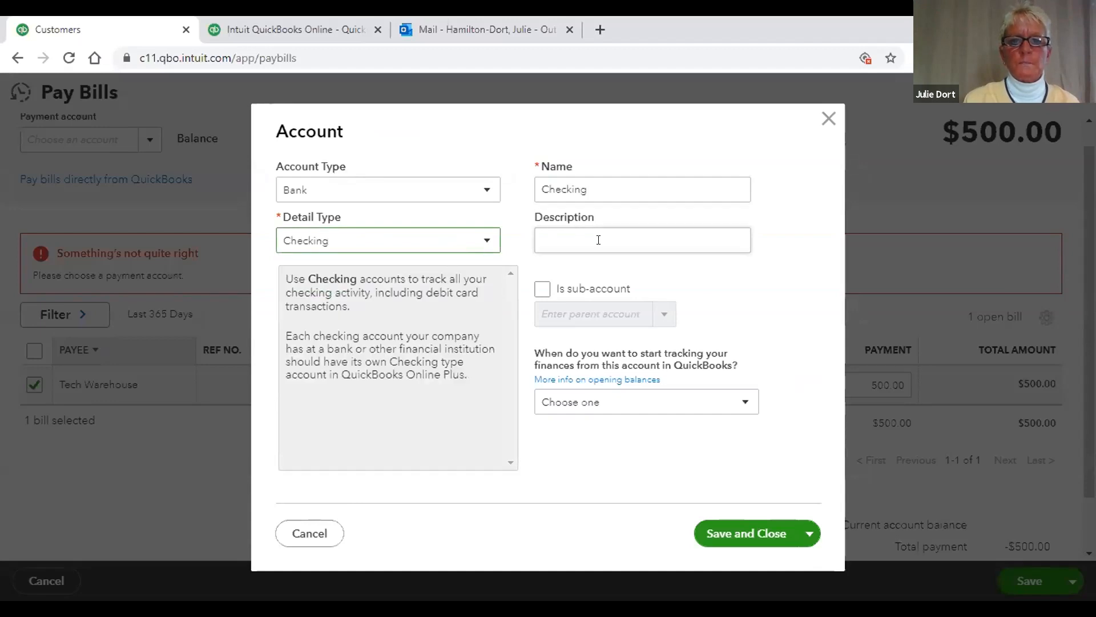
left_click(720, 534)
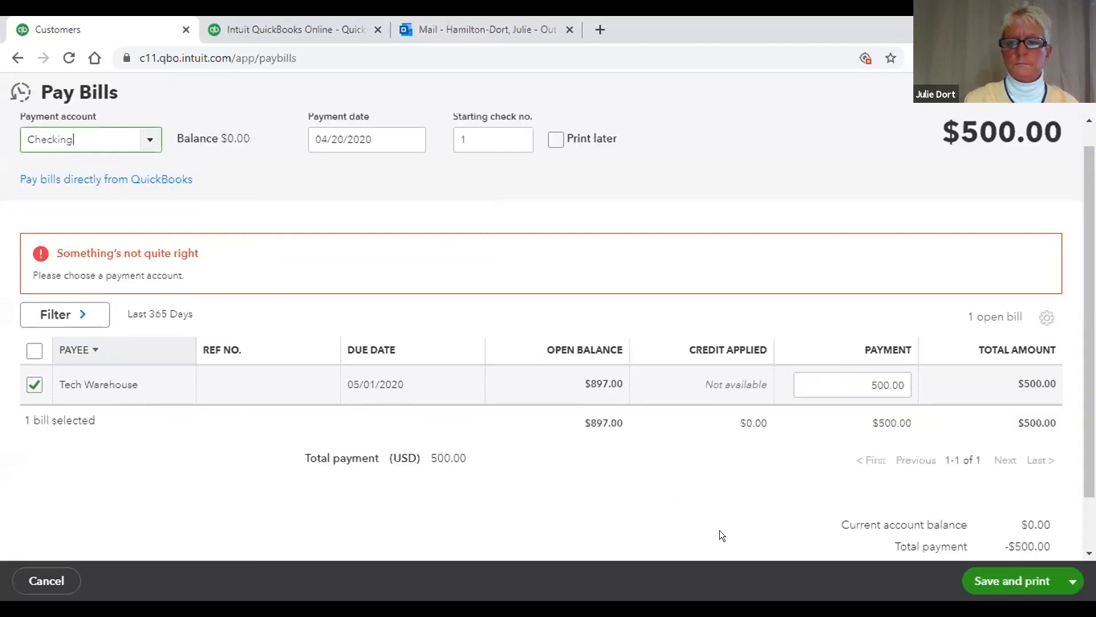
Step: Save and print the $500.00 Tech Warehouse payment, then go back twice to the customer page
left_click(986, 581)
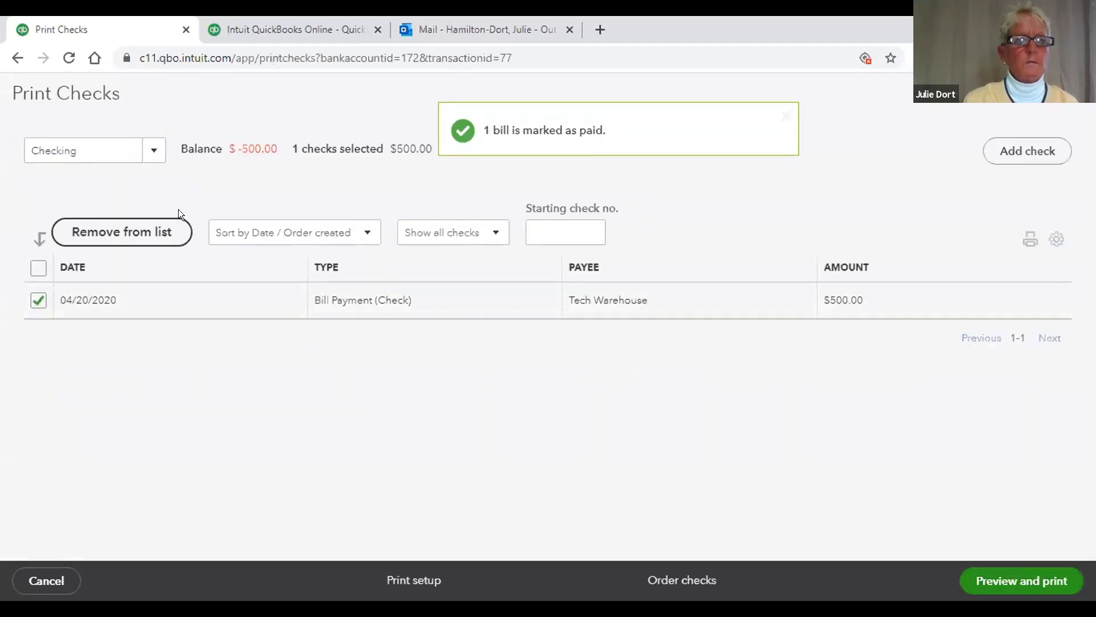
left_click(14, 58)
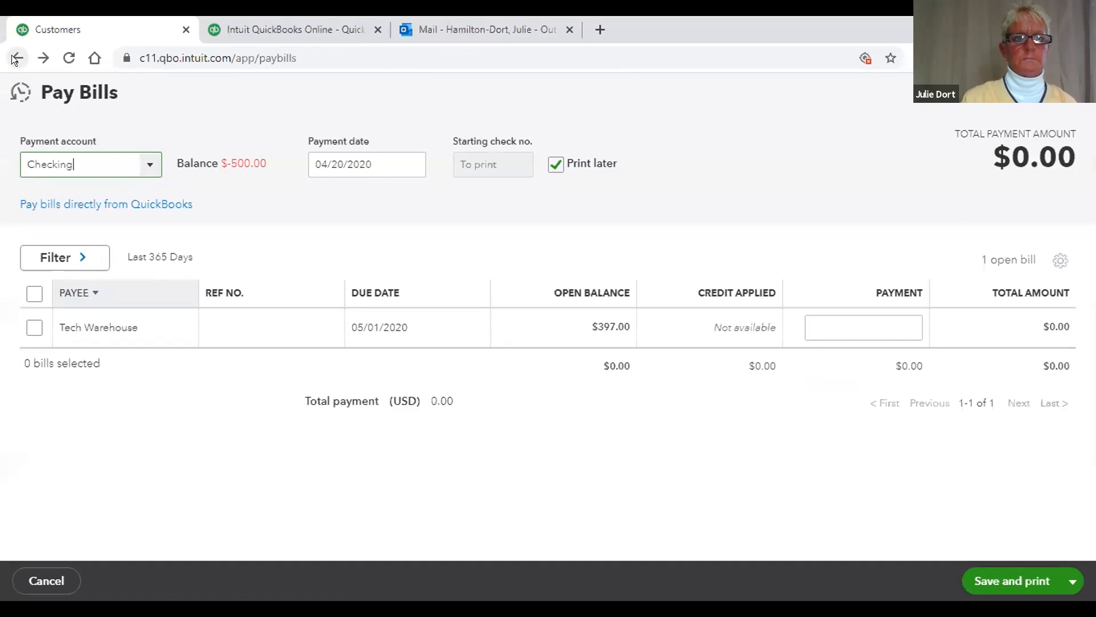
left_click(14, 58)
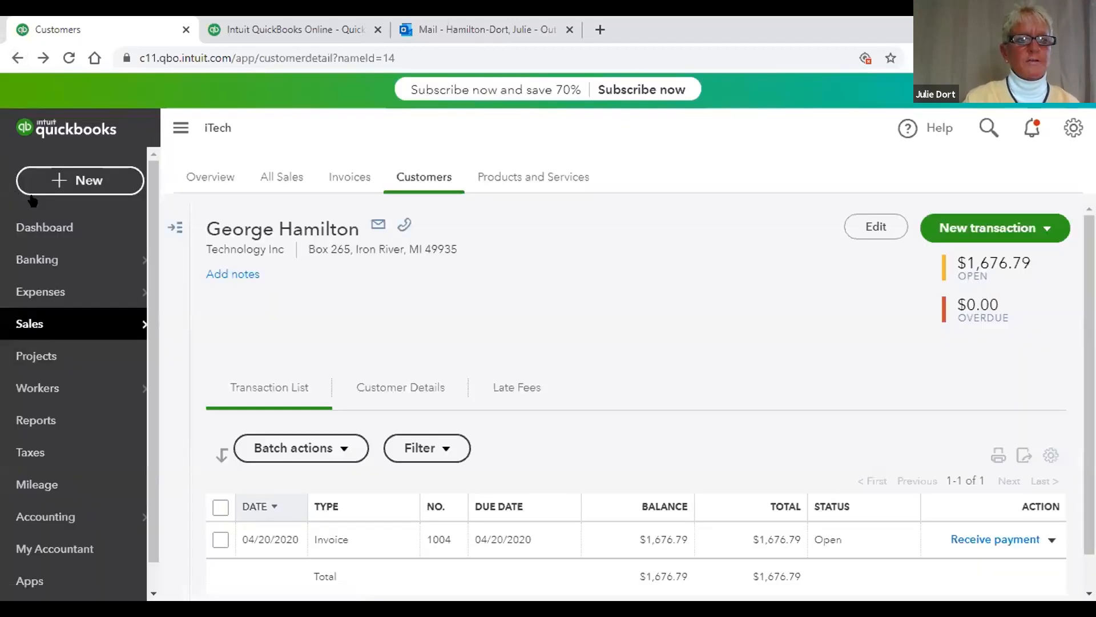
Step: Review the dashboard's $1,677 unpaid invoices, $897 expenses and -$500.00 Checking balance
left_click(46, 224)
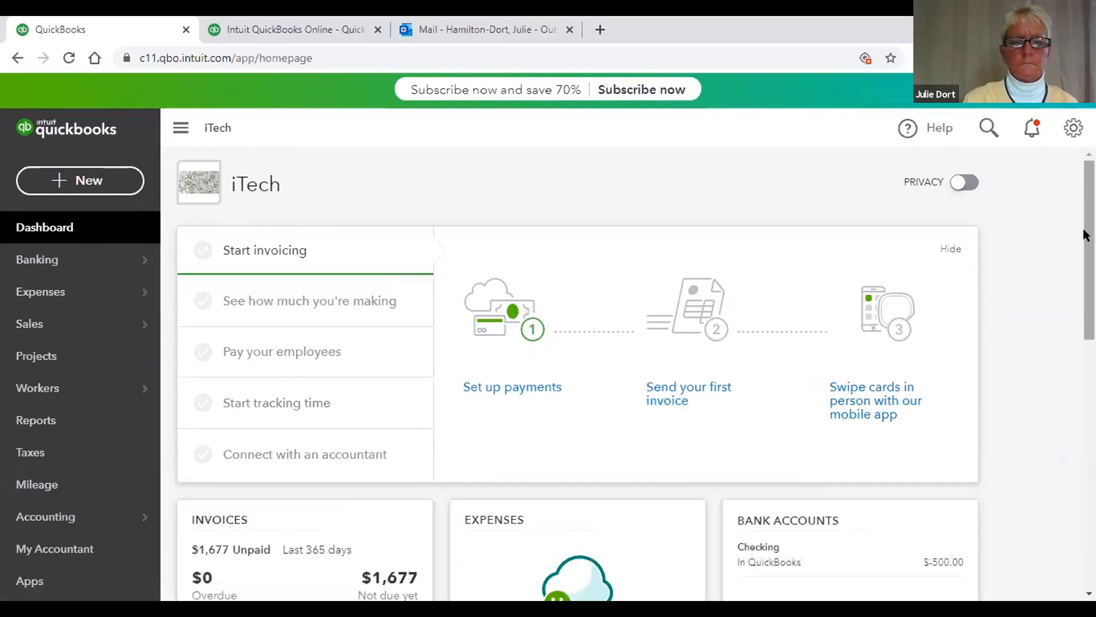
scroll(1079, 256, "down", 3)
scroll(1077, 335, "down", 5)
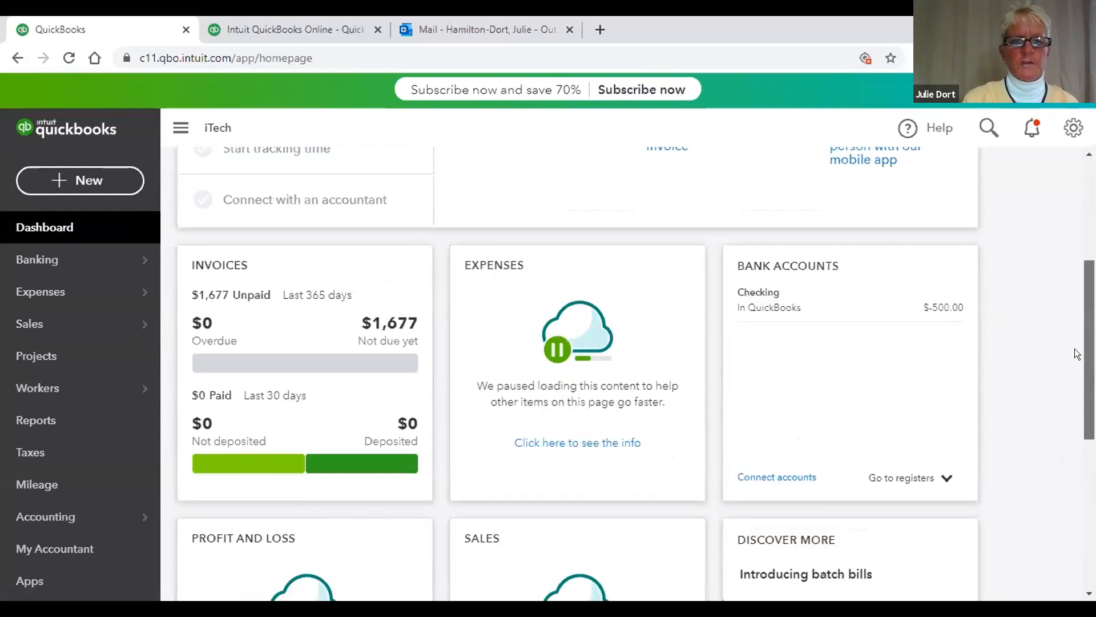
scroll(1063, 354, "down", 2)
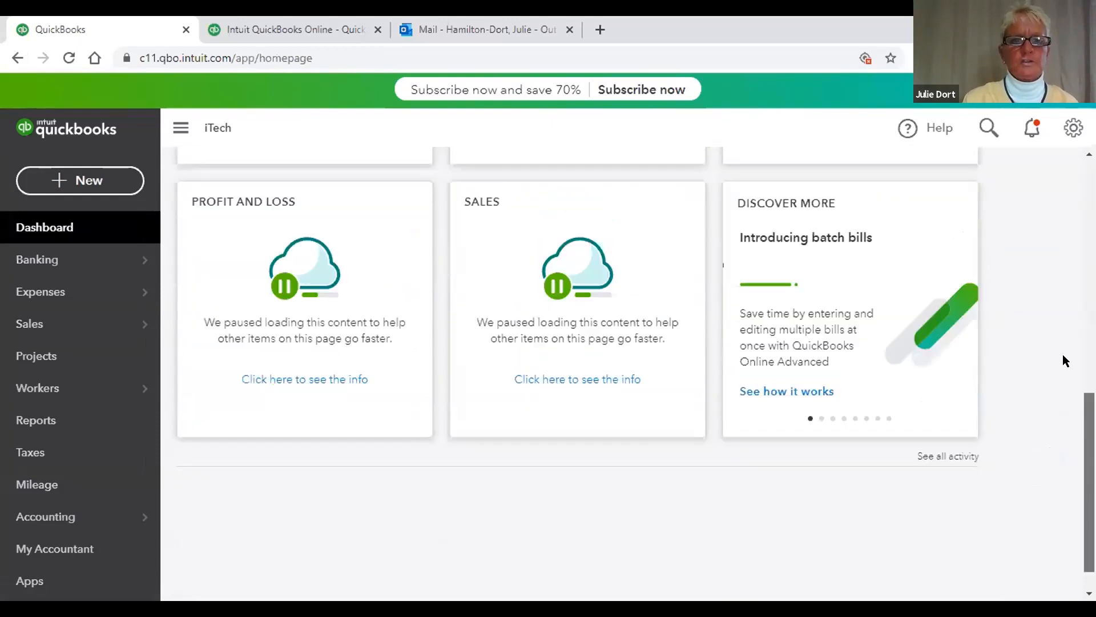
scroll(1058, 311, "up", 5)
scroll(1051, 286, "up", 2)
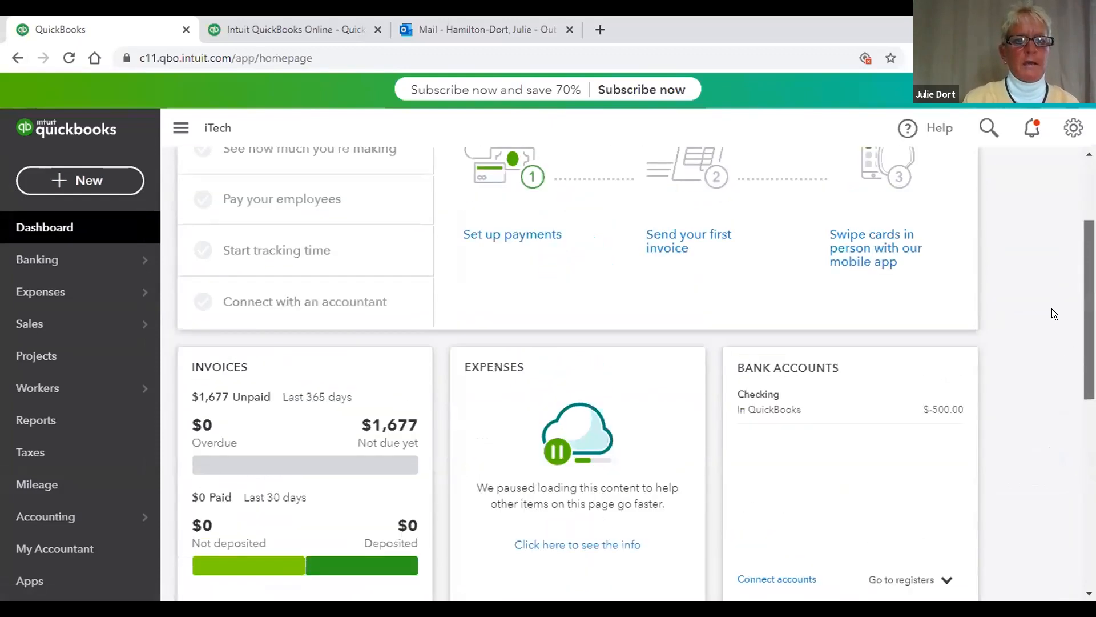
scroll(1052, 308, "down", 1)
scroll(1052, 333, "down", 1)
scroll(1052, 339, "down", 1)
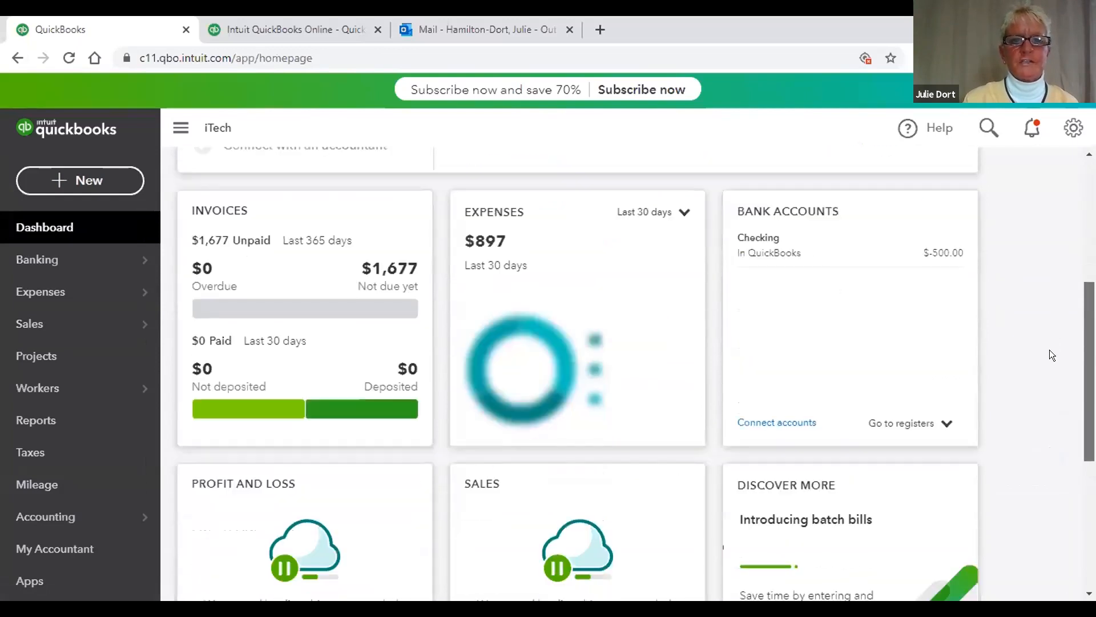
scroll(1049, 377, "down", 2)
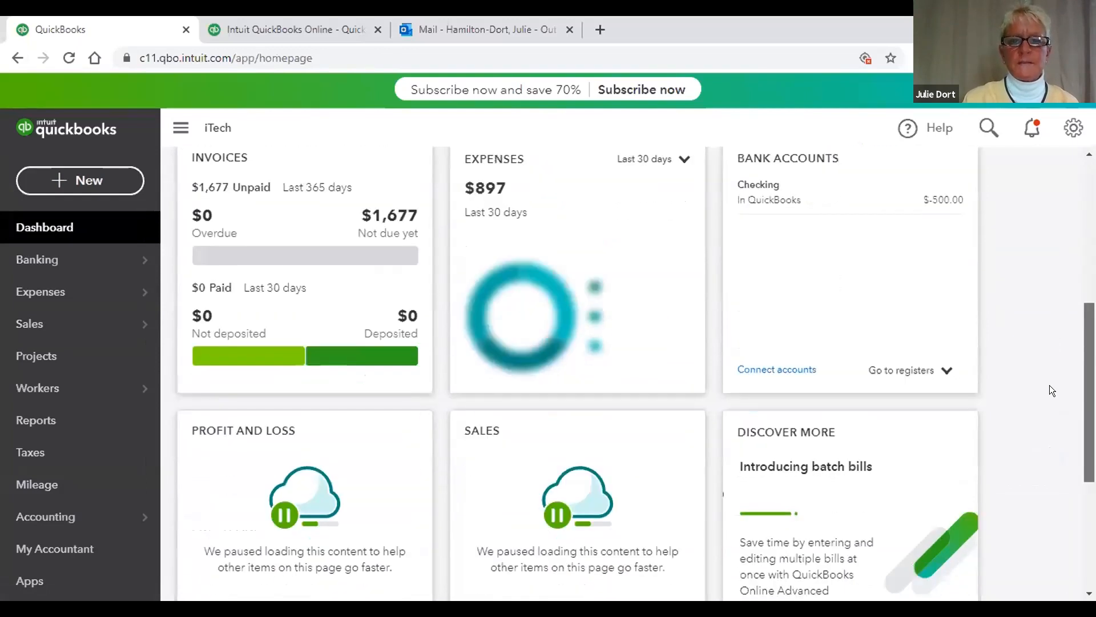
scroll(1047, 335, "up", 3)
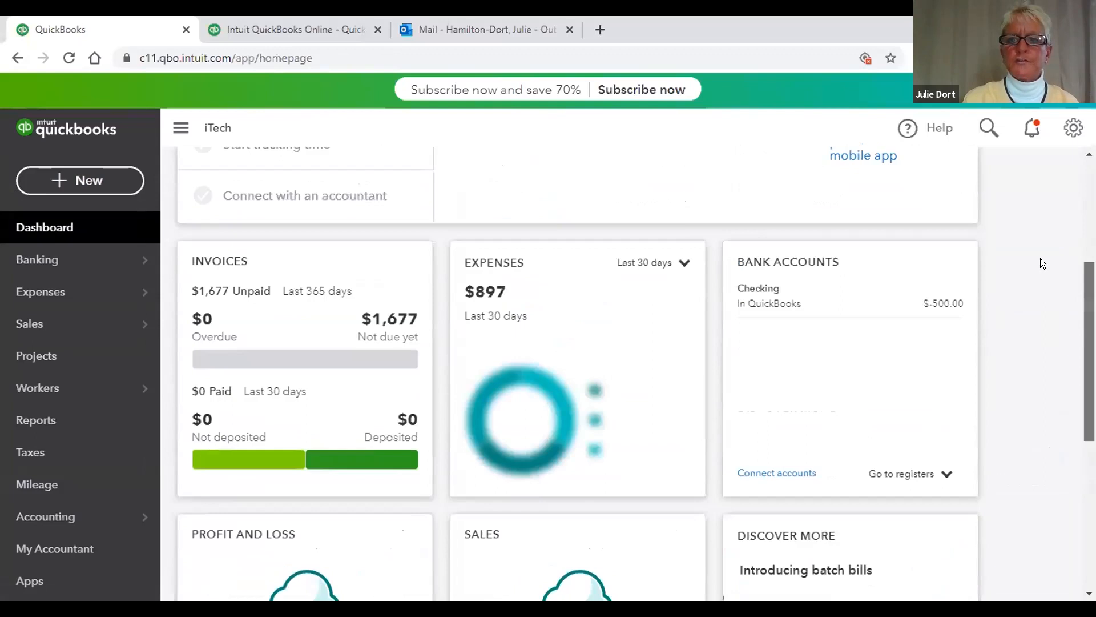
scroll(1039, 244, "up", 3)
scroll(1032, 181, "up", 1)
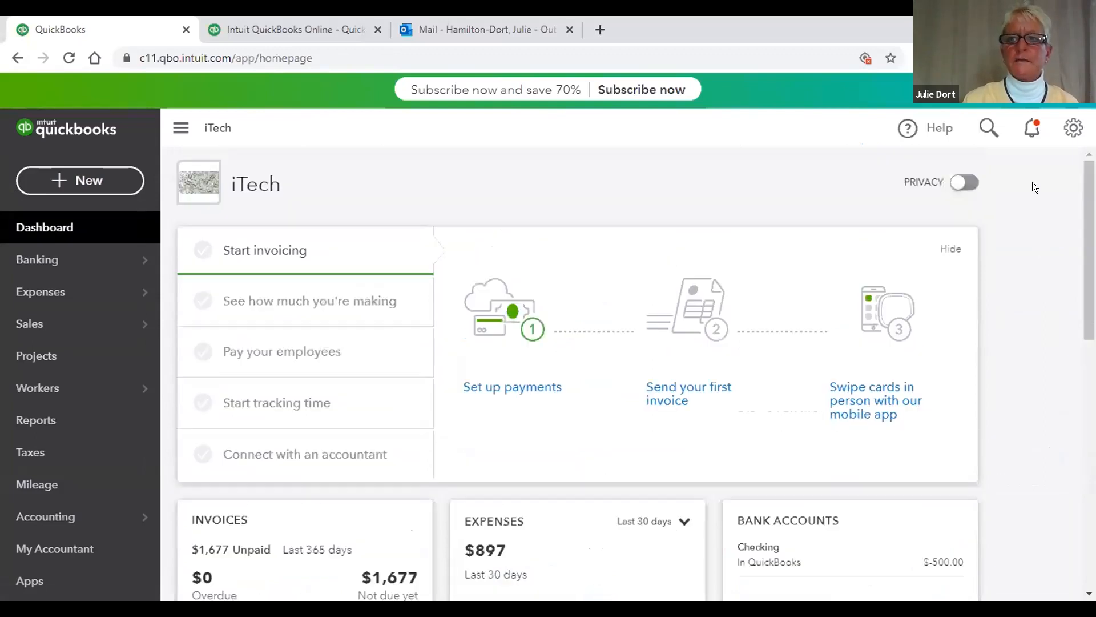
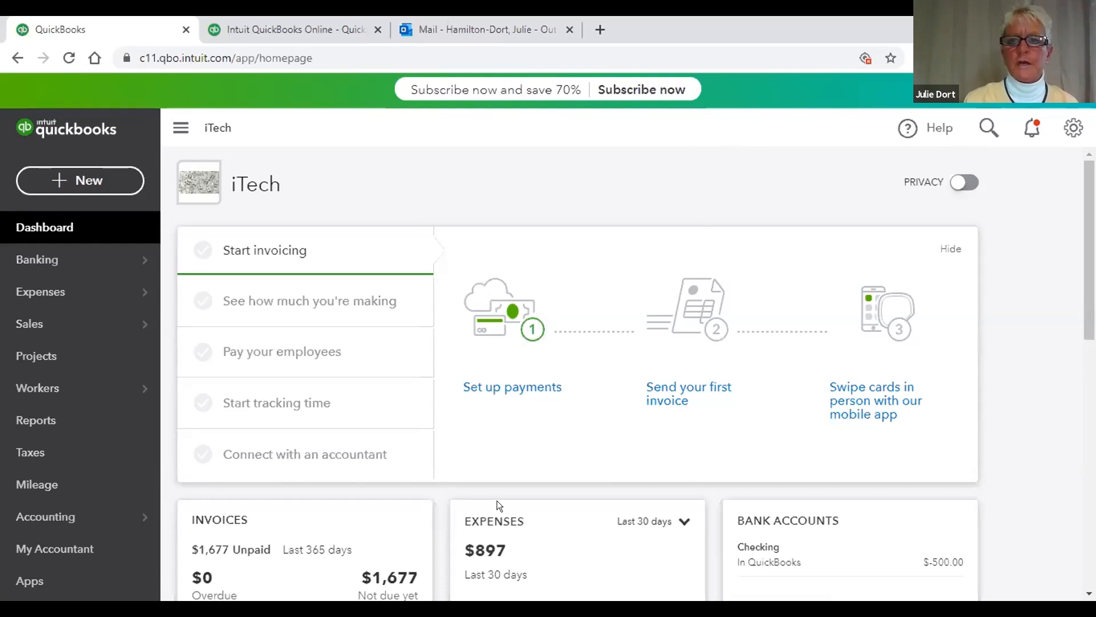
Step: Hide and reshow the dashboard figures, then start blank Invoice #1005 and list its customers
left_click(964, 182)
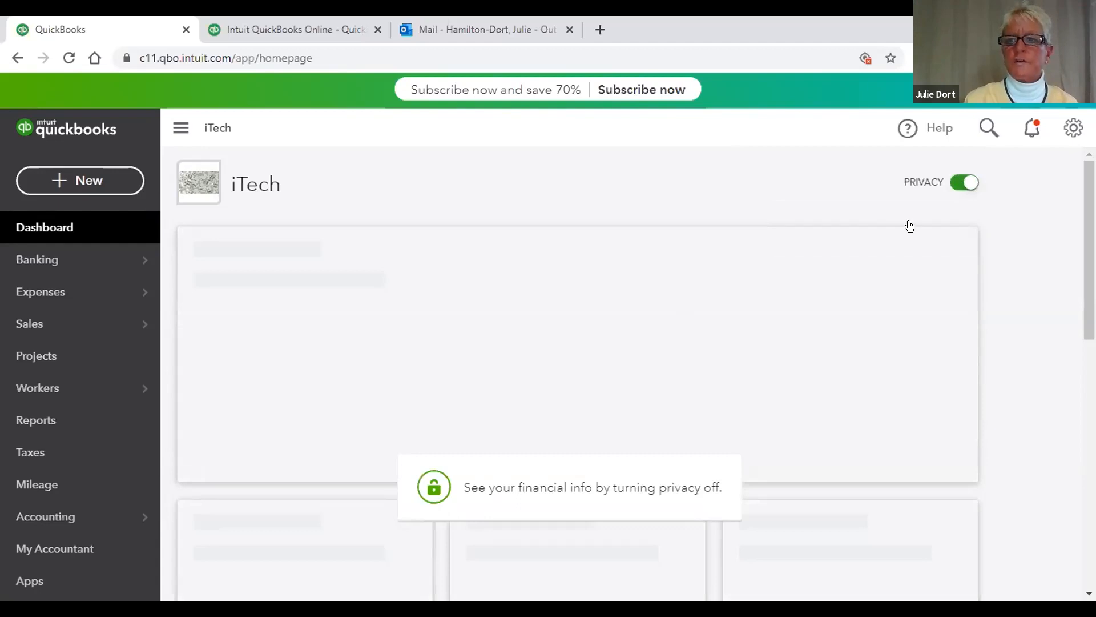
left_click(952, 183)
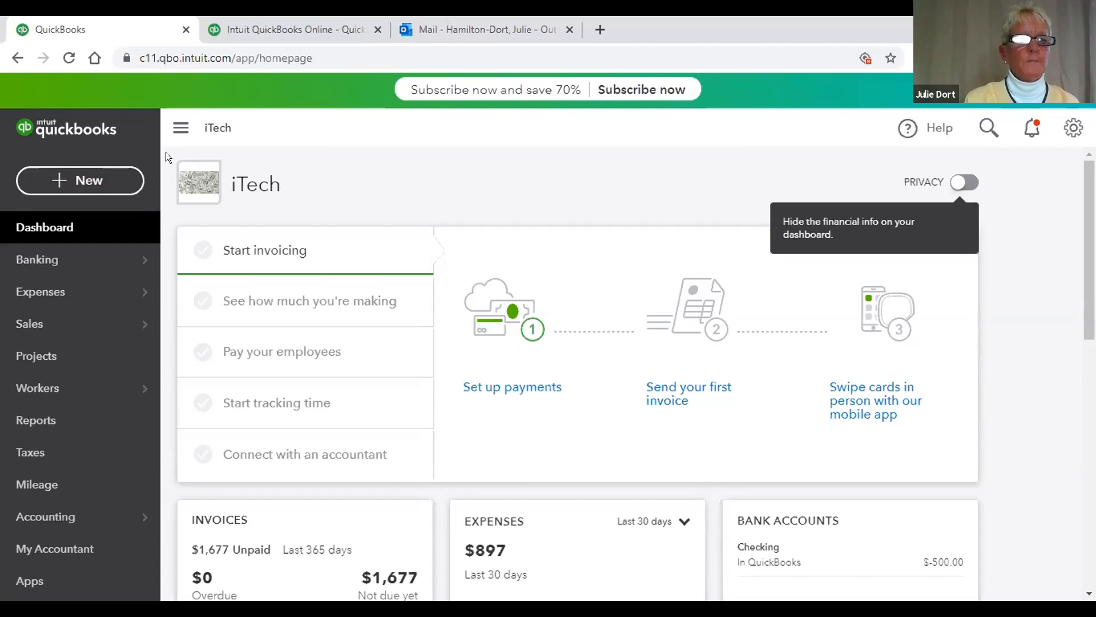
left_click(89, 179)
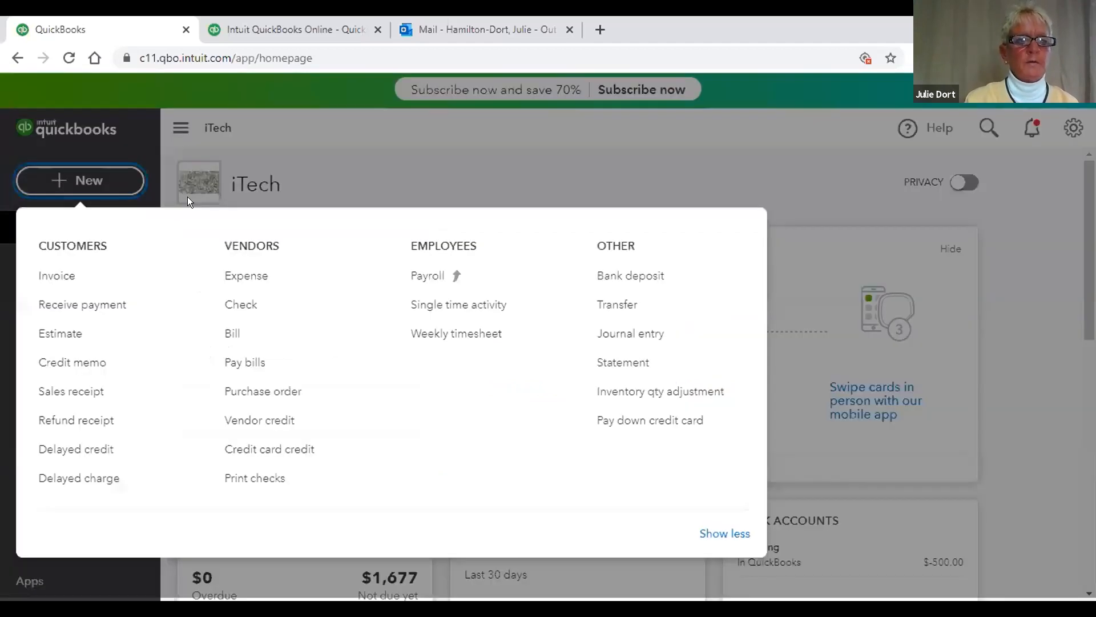
left_click(53, 271)
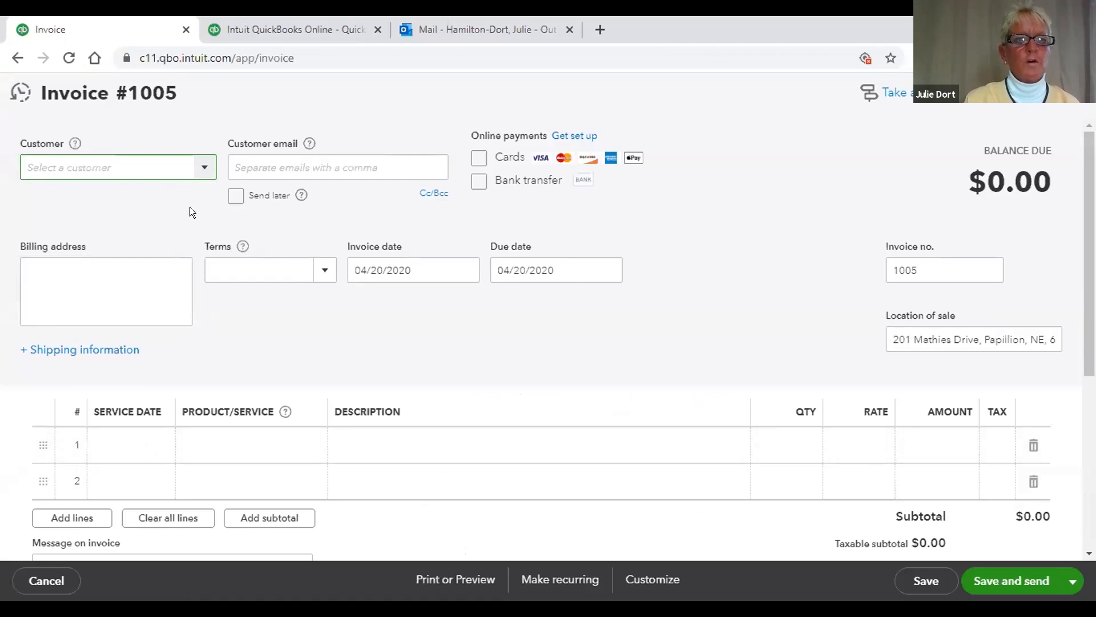
left_click(201, 169)
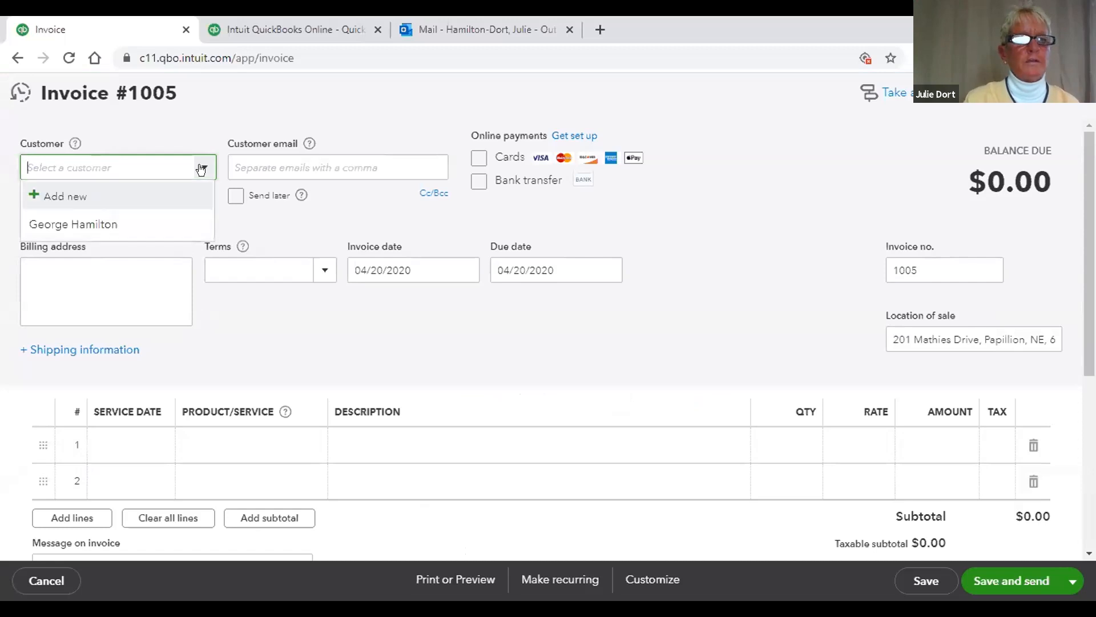
Step: Create a new customer by full name and save them onto Invoice #1005
left_click(65, 195)
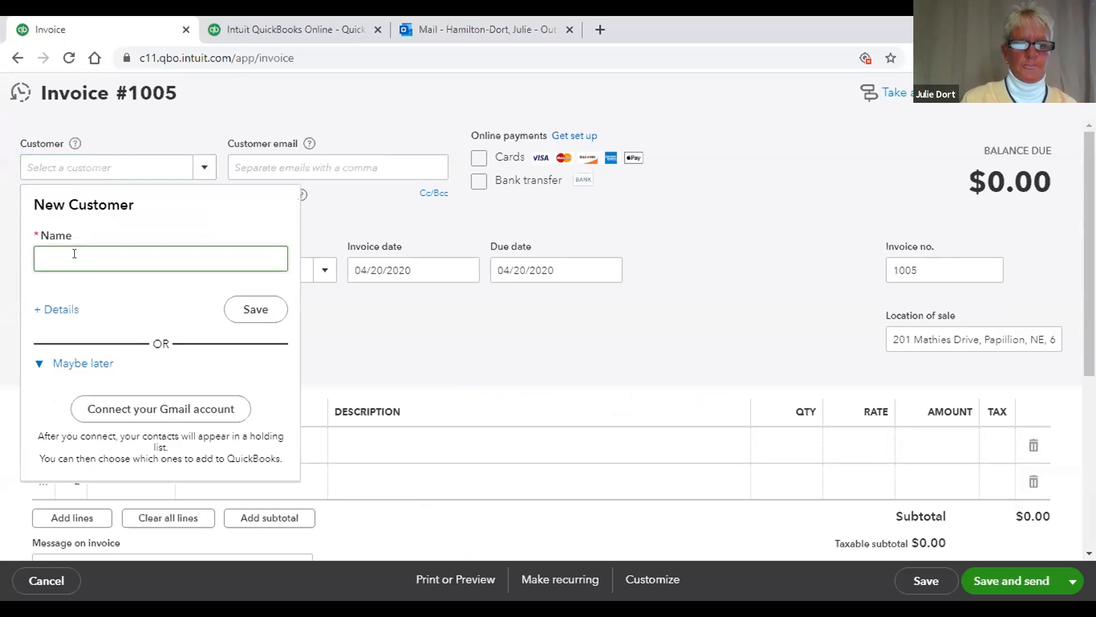
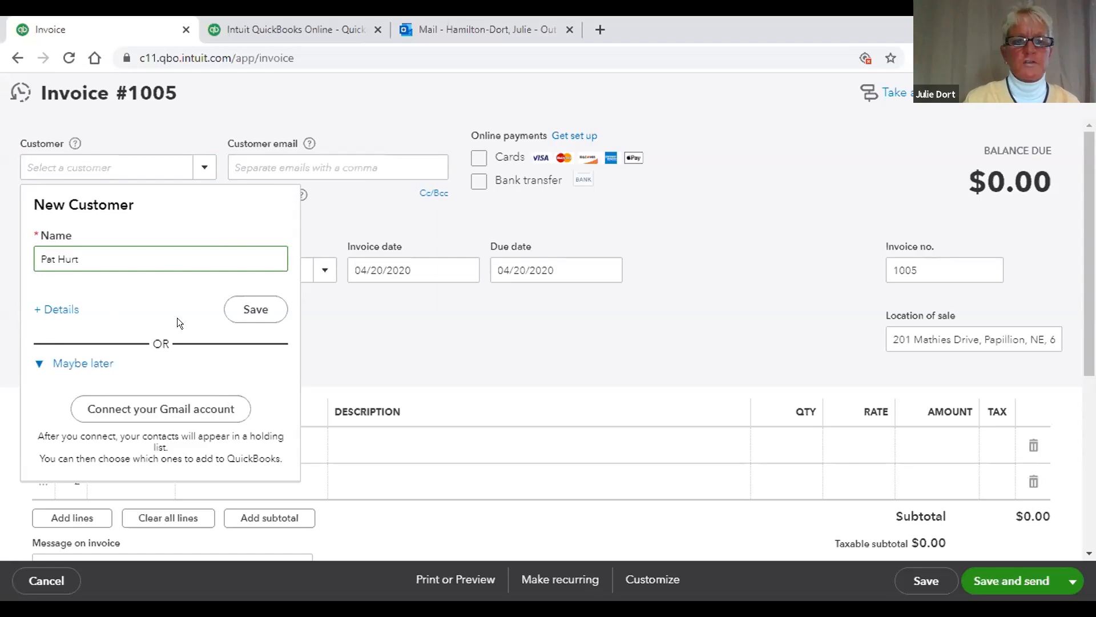
left_click(255, 309)
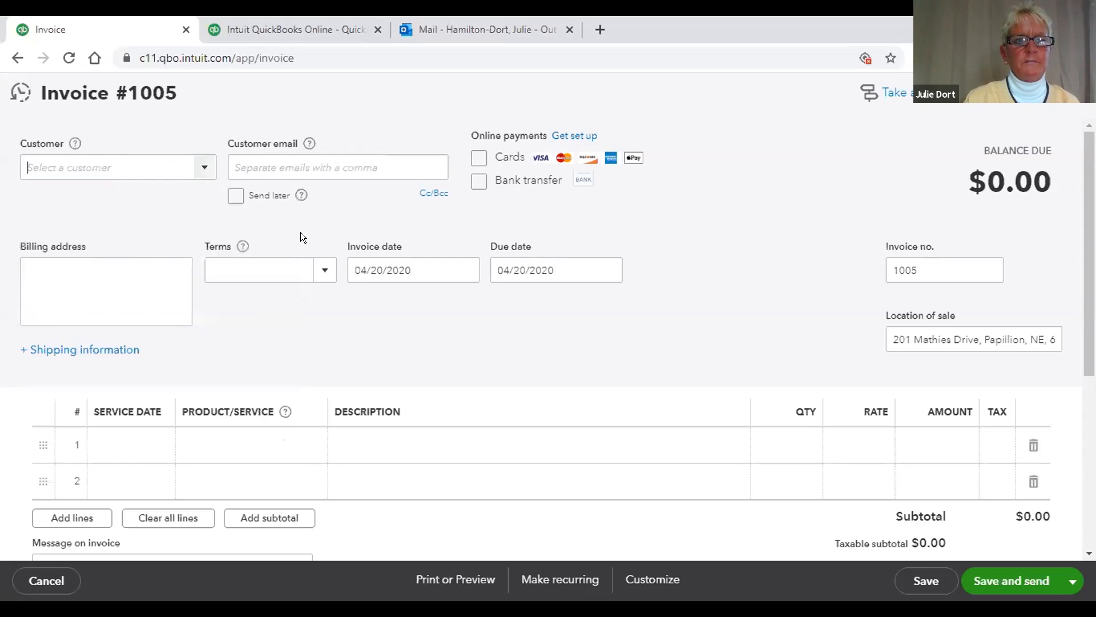
Step: Enter the customer's e-mail address on the invoice
left_click(316, 162)
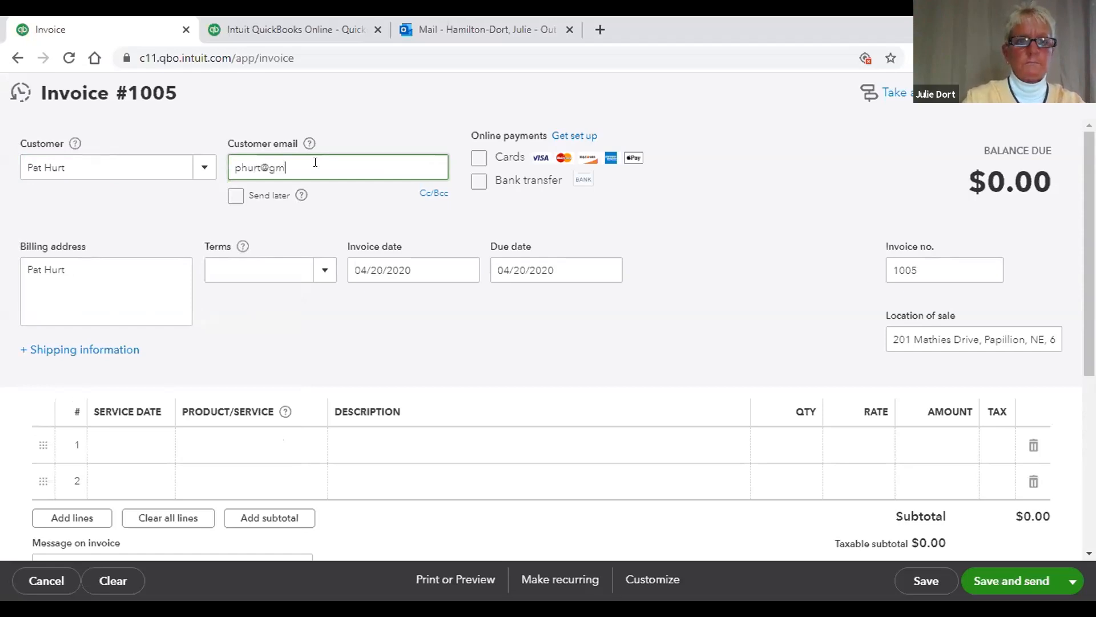
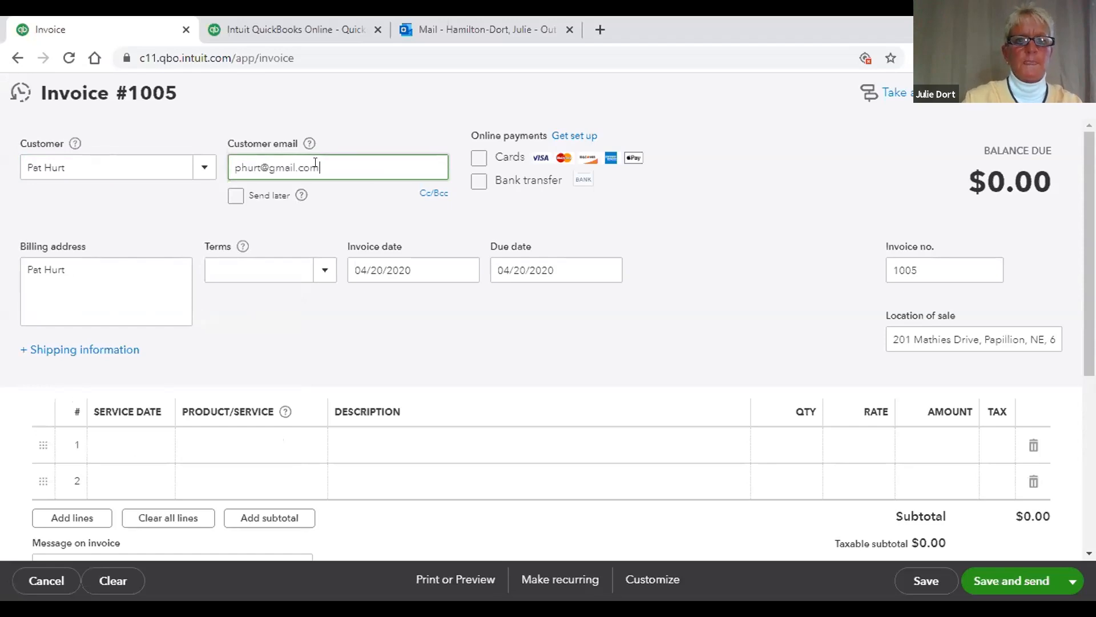
Step: Allow card payments and set terms to First of the Month, due 05/01/2020
left_click(478, 158)
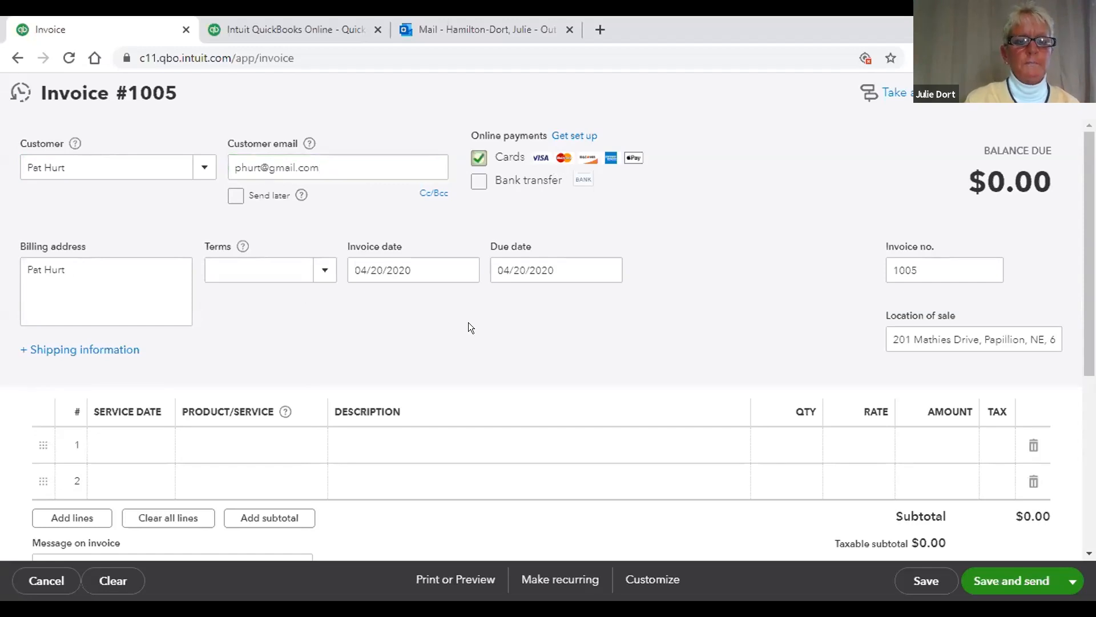
left_click(318, 266)
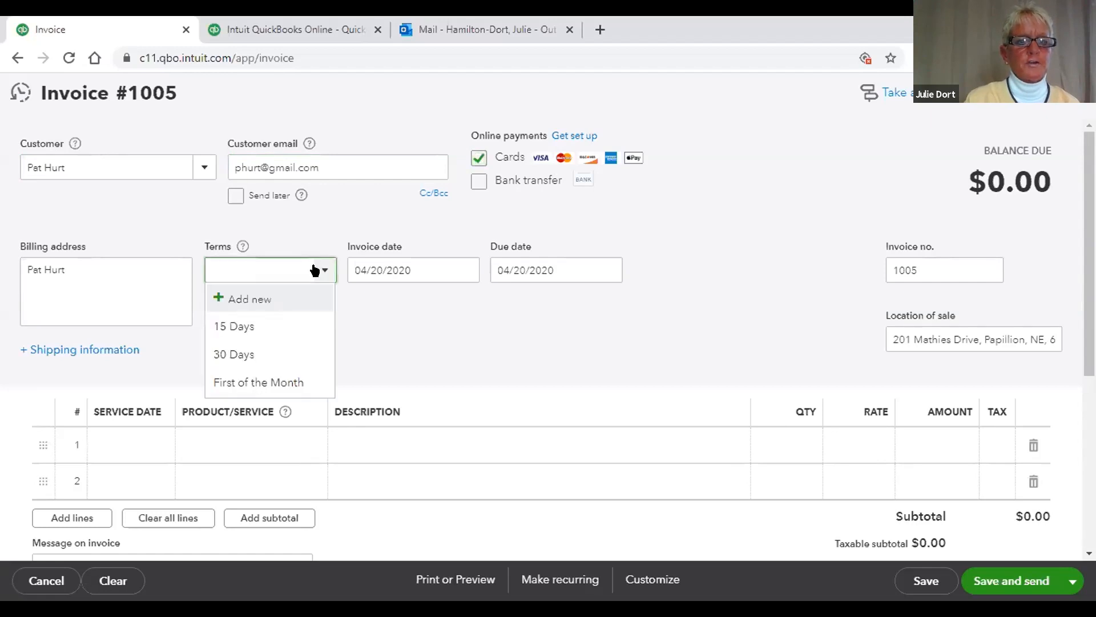
left_click(252, 379)
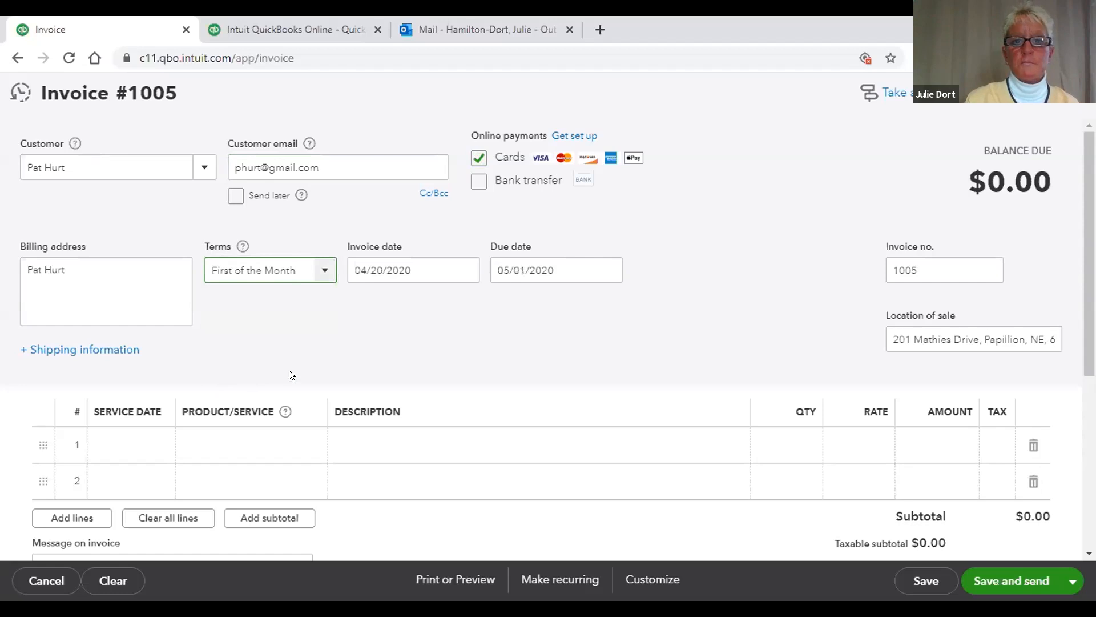
left_click(538, 358)
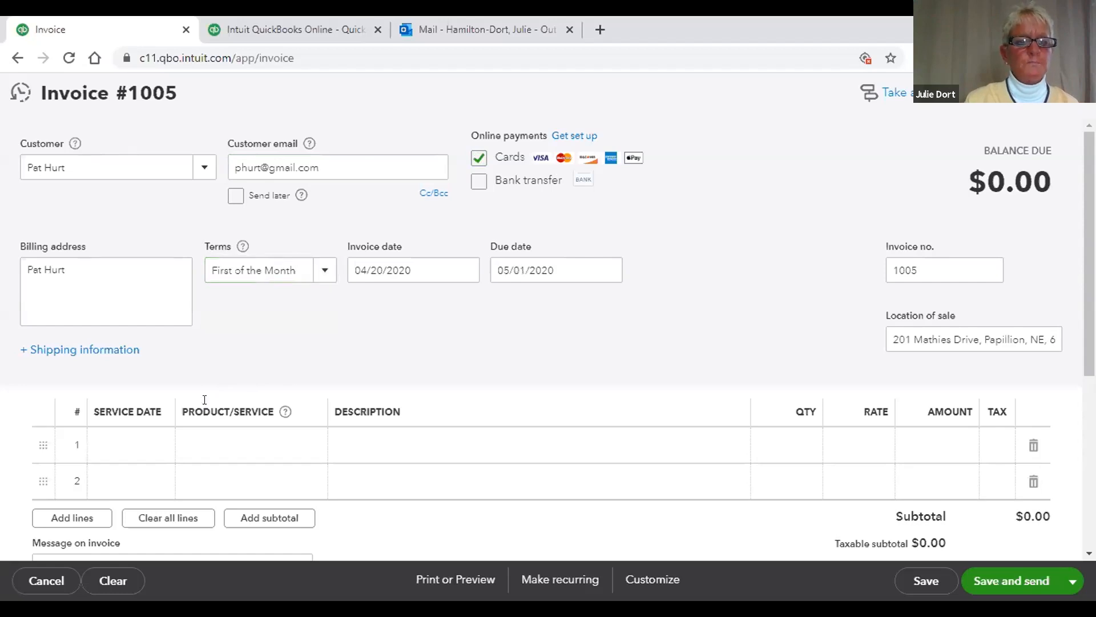
Step: Give invoice line 1 a service date of 04/20/2020
left_click(127, 440)
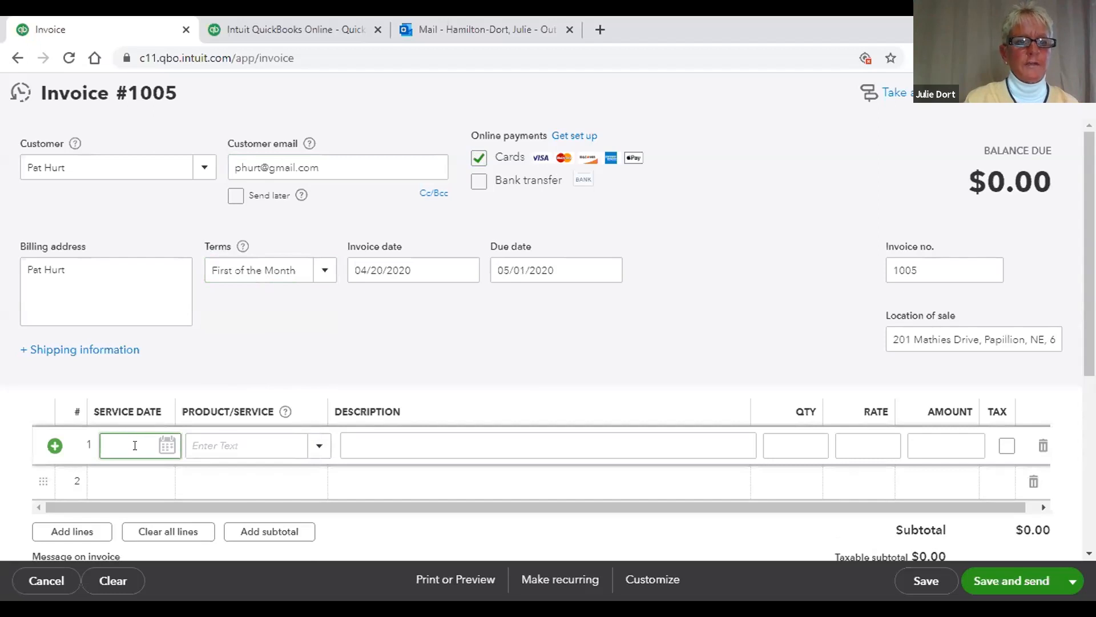
left_click(165, 446)
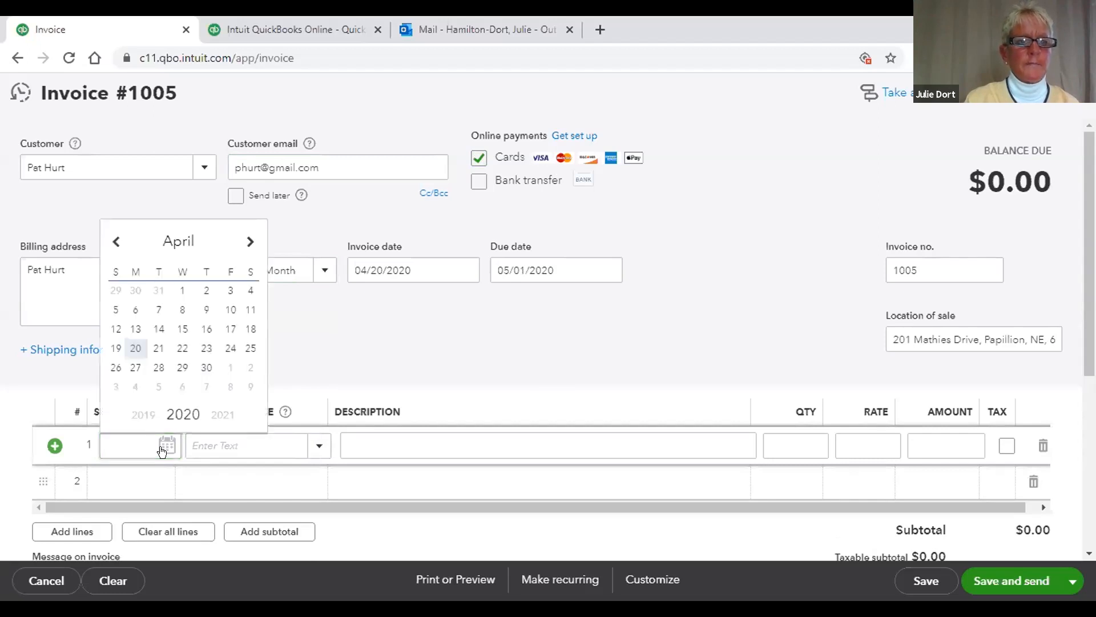
left_click(129, 349)
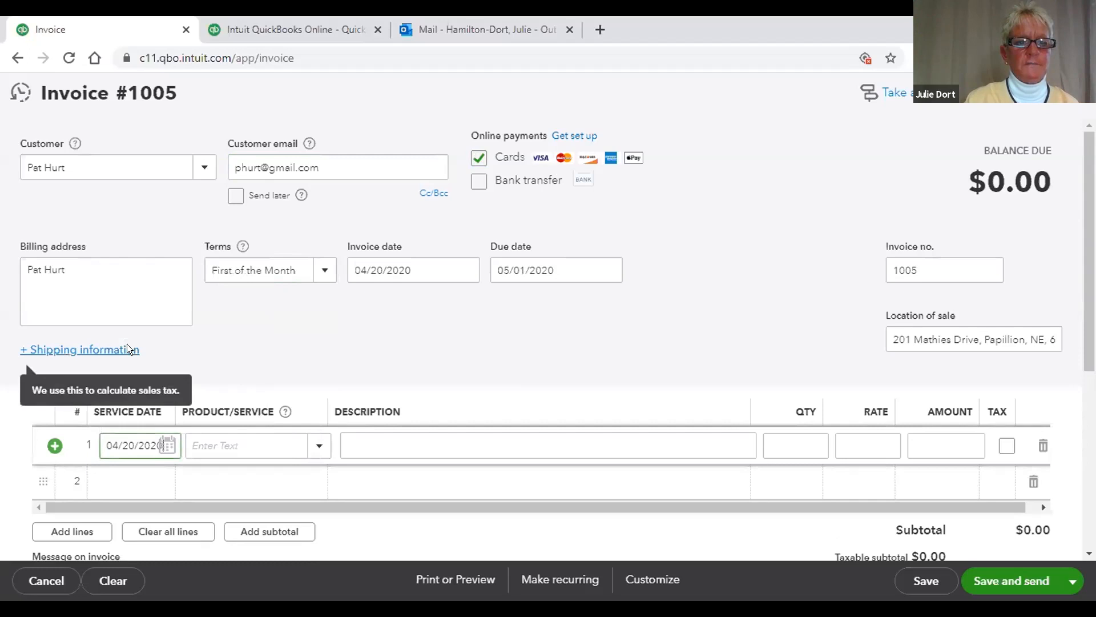
left_click(315, 445)
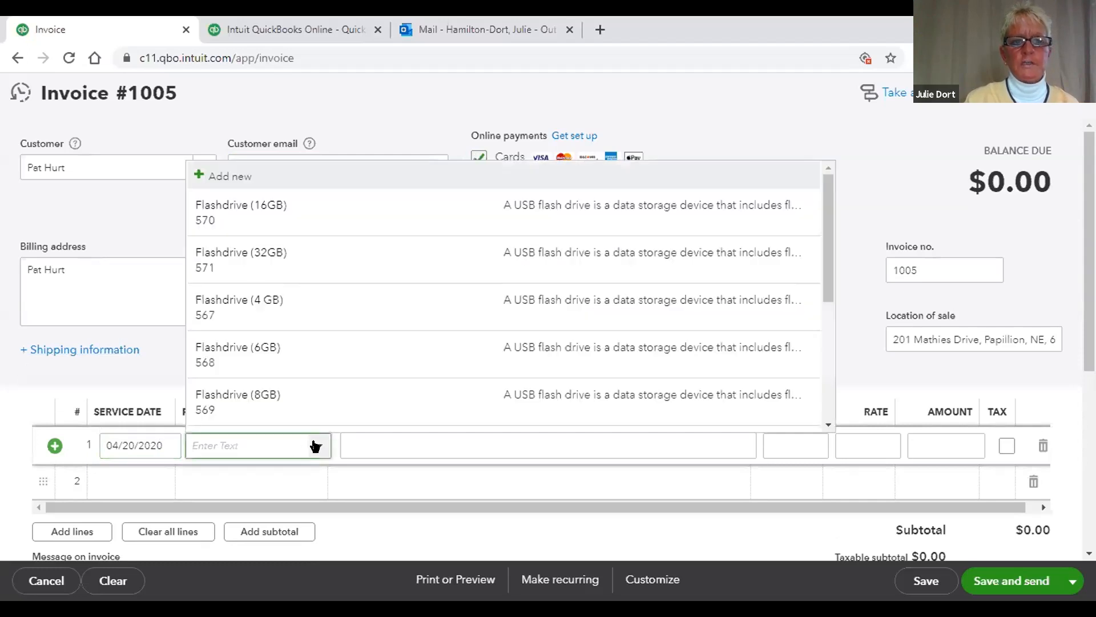
Step: Start a new Service item and name it Online Training
left_click(232, 172)
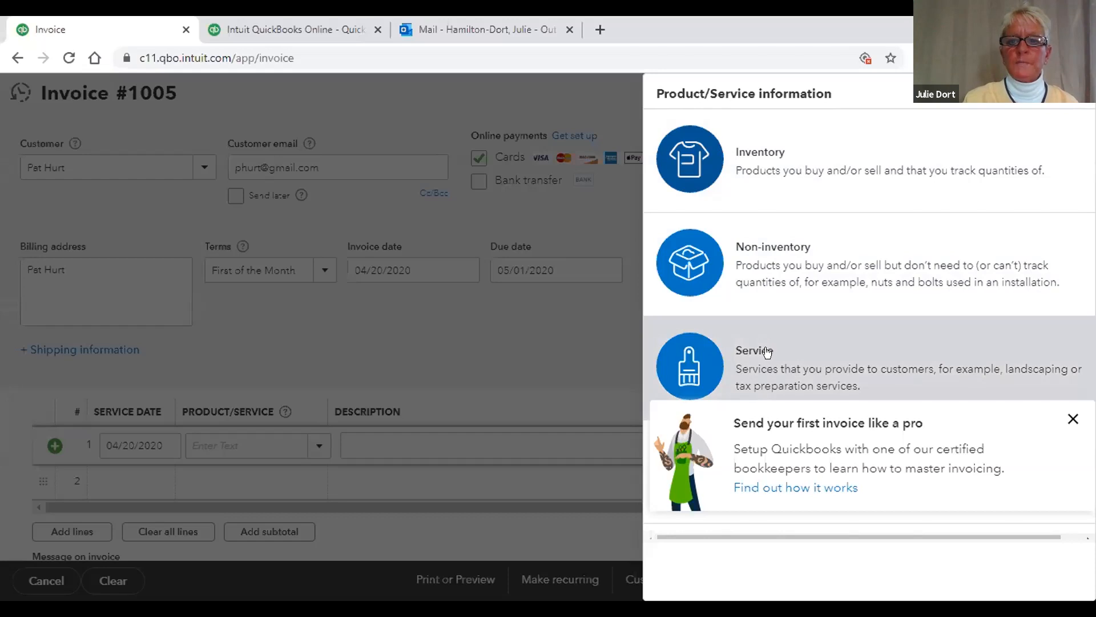
left_click(766, 350)
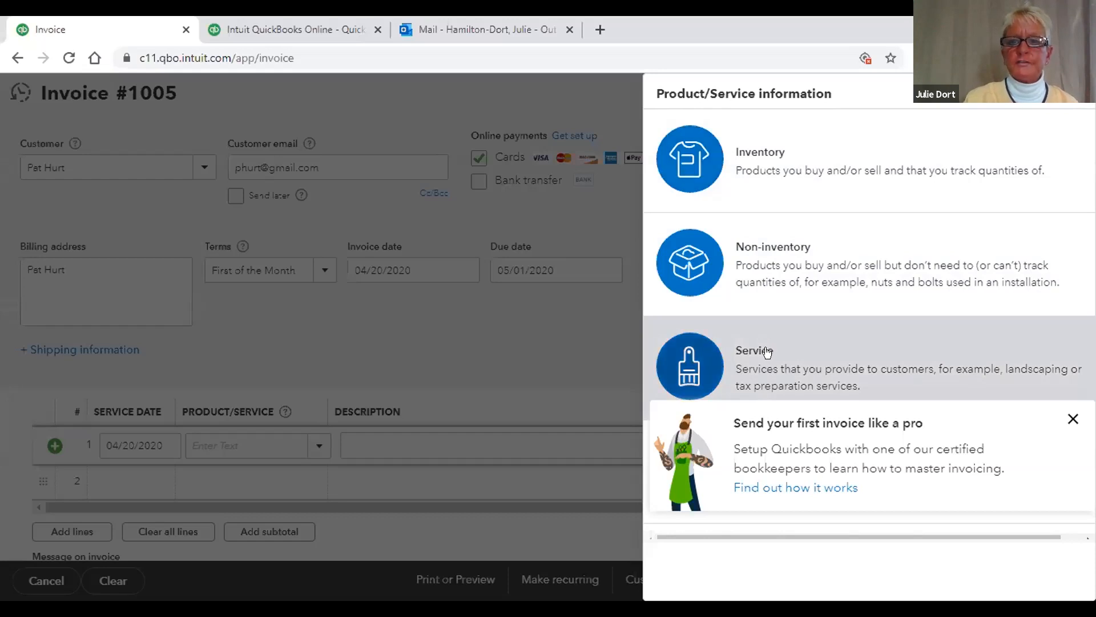
left_click(731, 209)
type("Tr")
key("BackSpace")
key("BackSpace")
type("Online T")
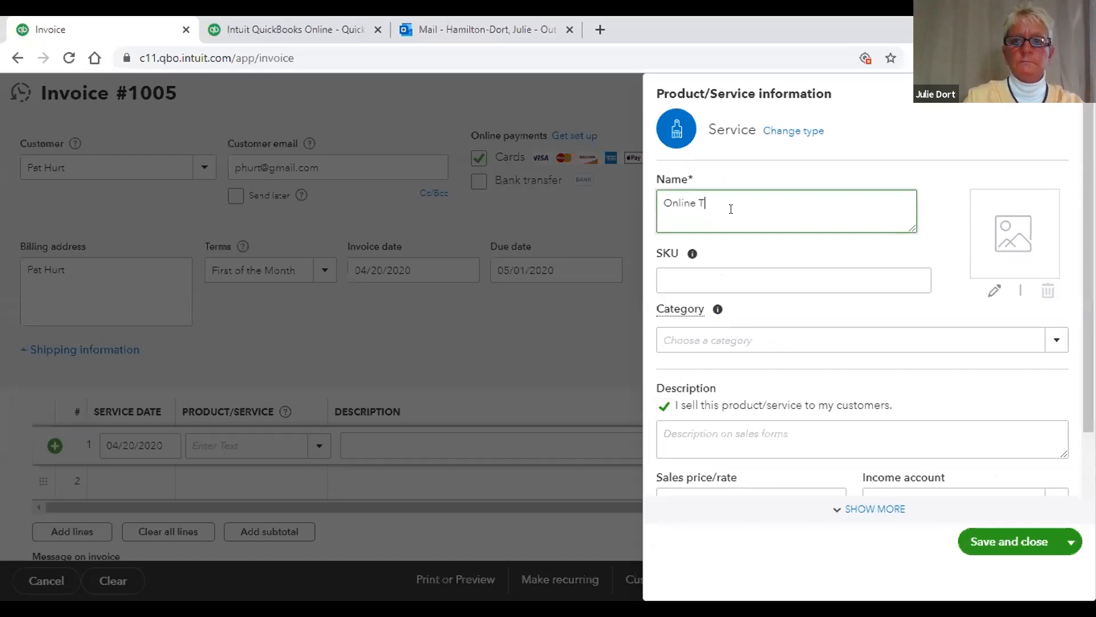
type("raining")
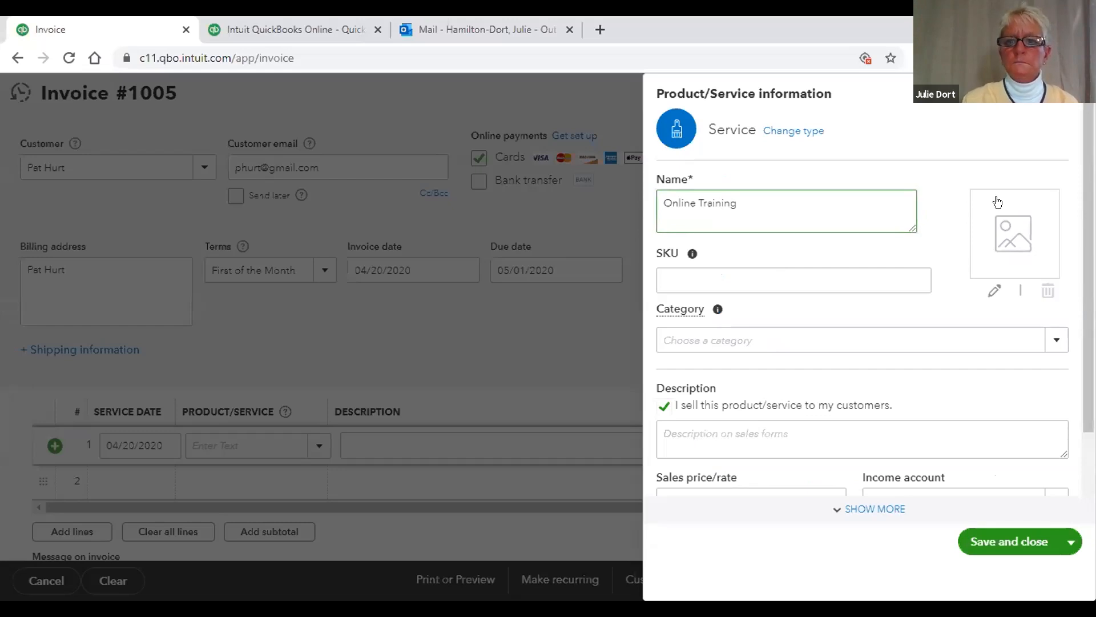
Step: Create an Online Training category, assign it to the service, and save the service
left_click(1054, 337)
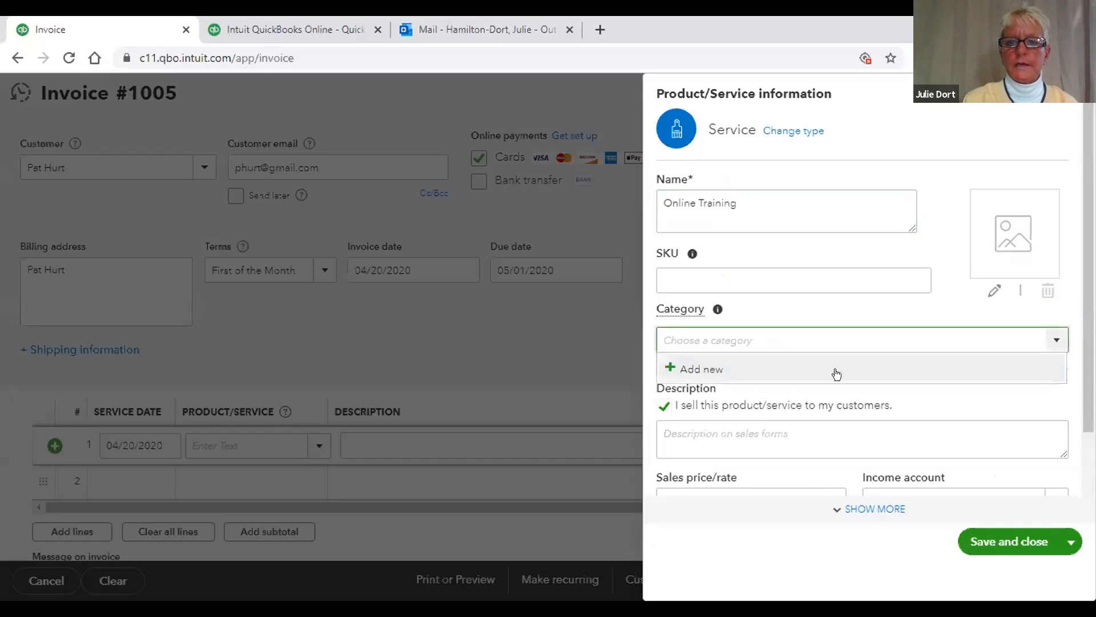
left_click(717, 365)
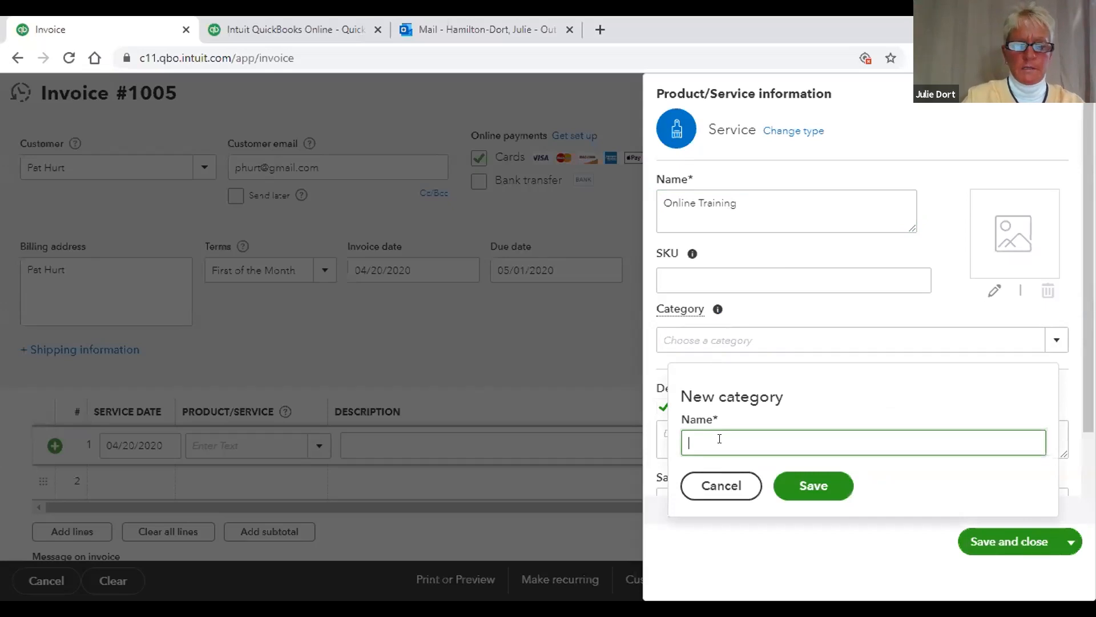
type("On")
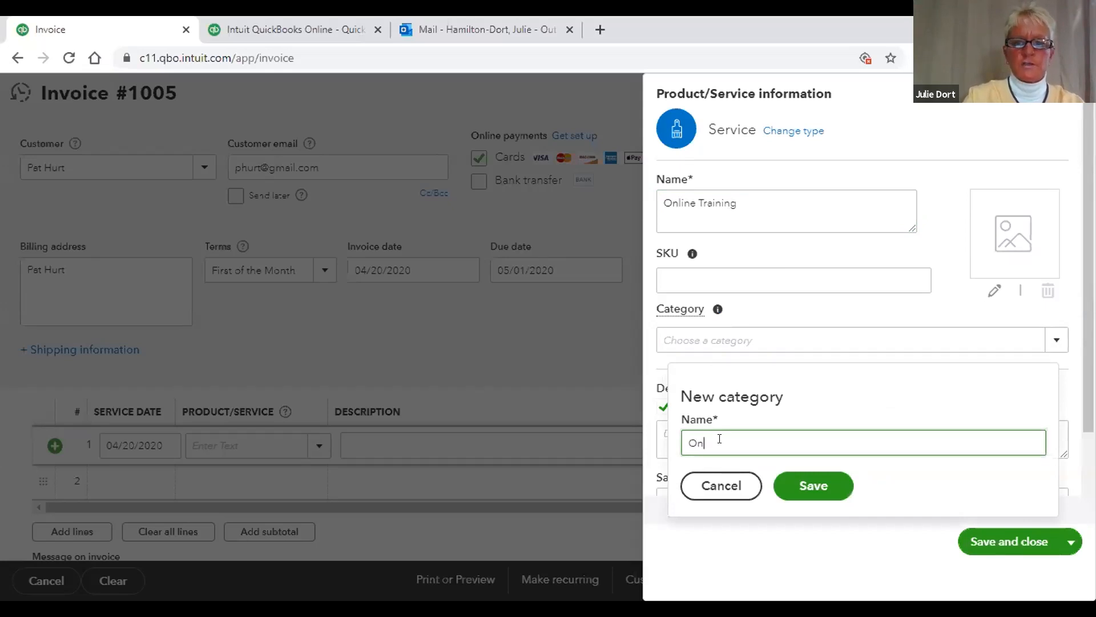
type("line Training")
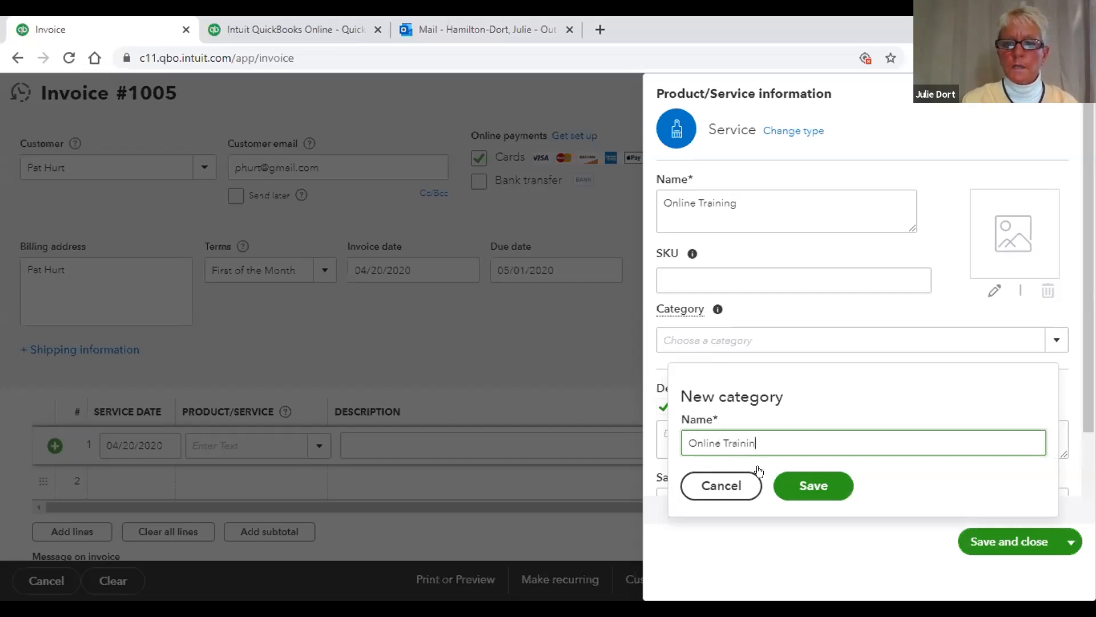
left_click(818, 489)
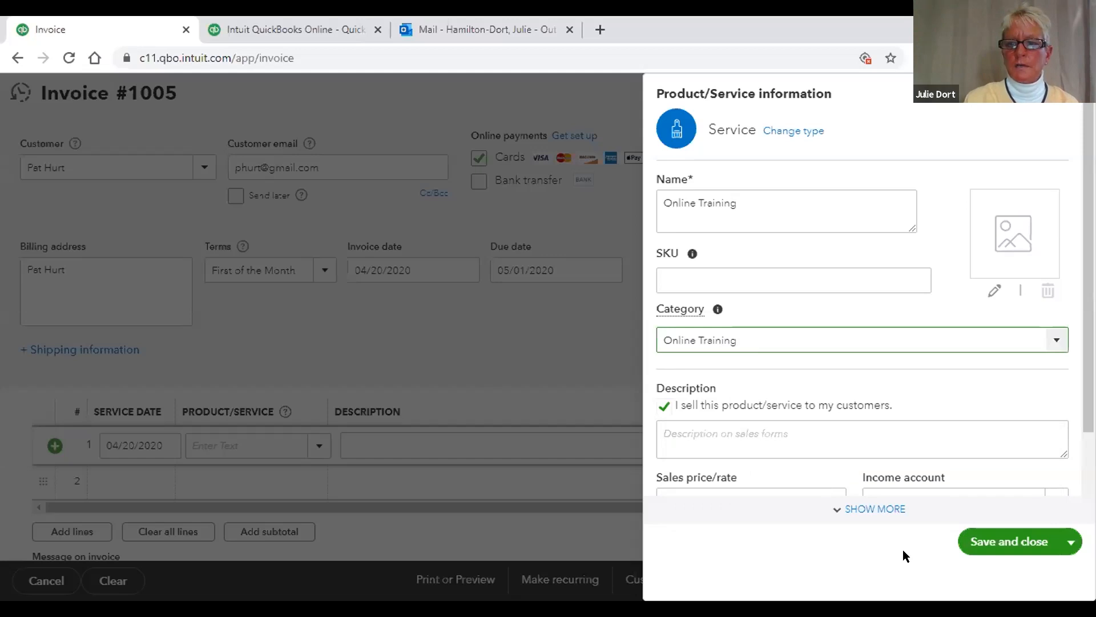
left_click(983, 534)
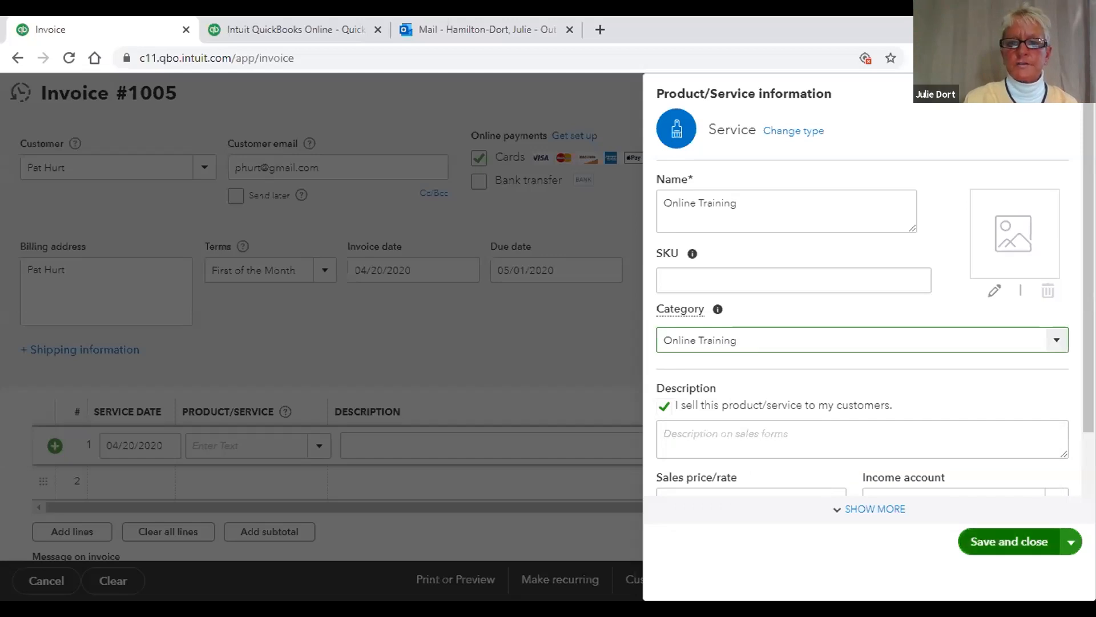
Step: Give Online Training a 30.00 sales price and browse the income account list
left_click_drag(1089, 343, 1089, 392)
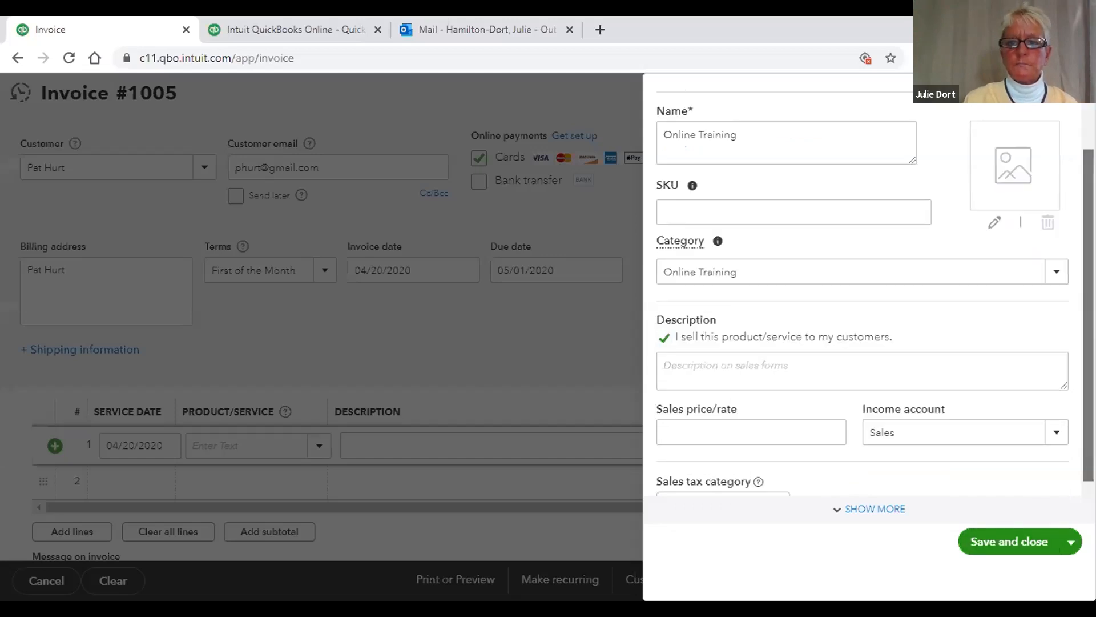
scroll(916, 419, "down", 2)
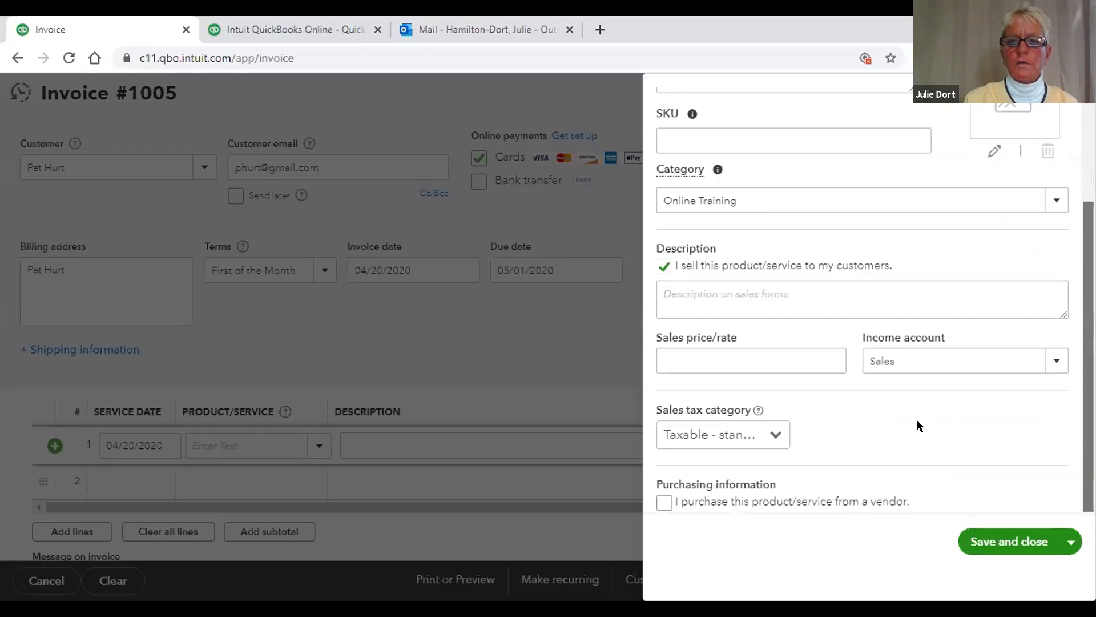
left_click(740, 360)
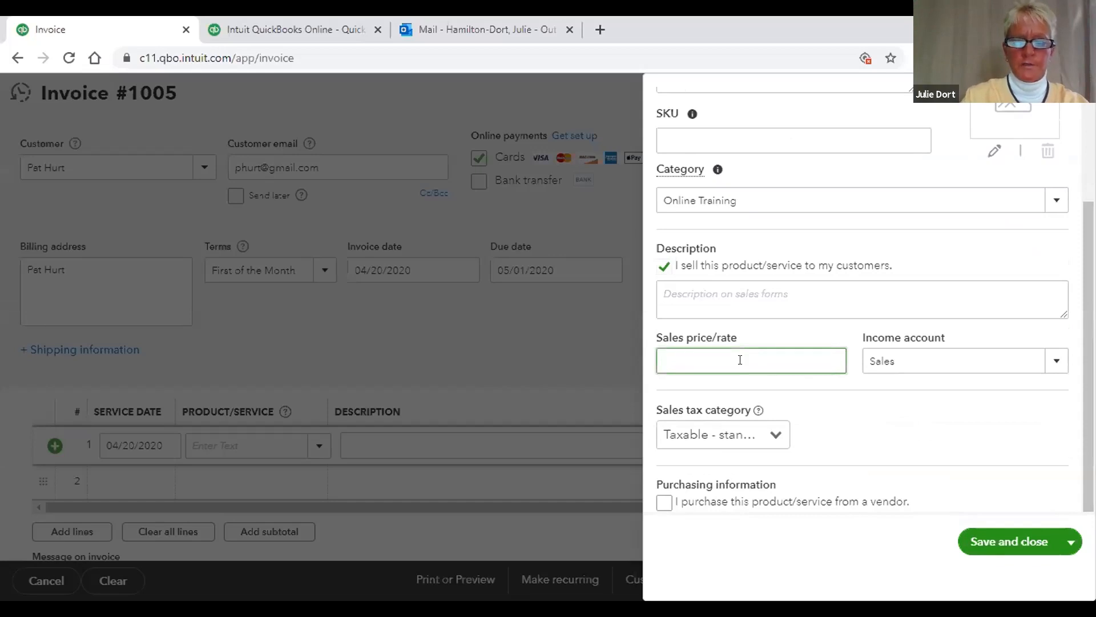
type("30")
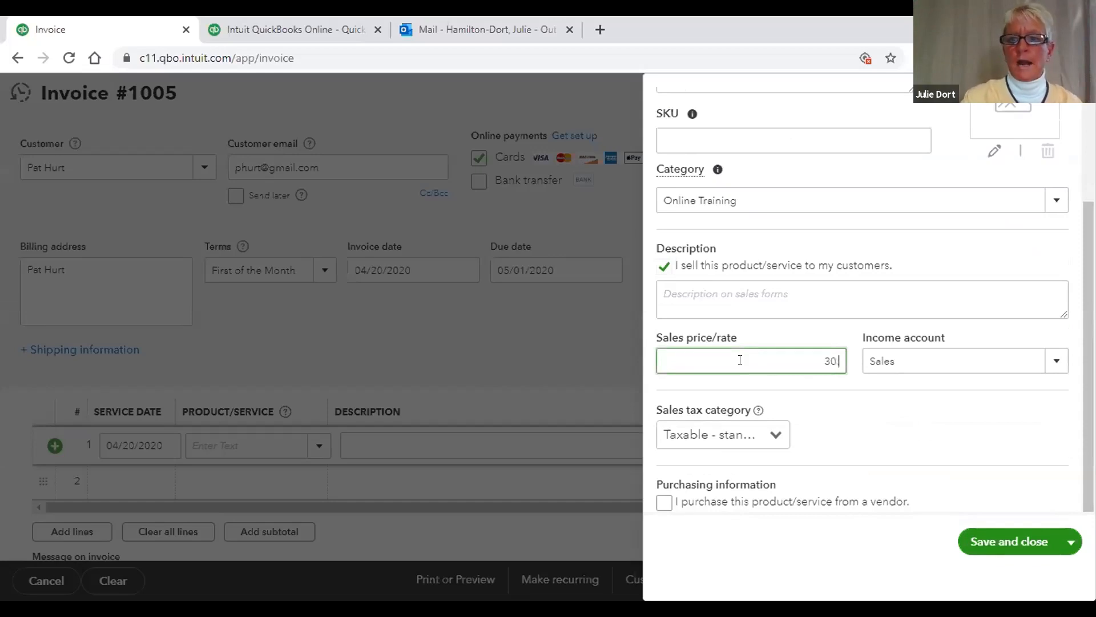
left_click(1052, 360)
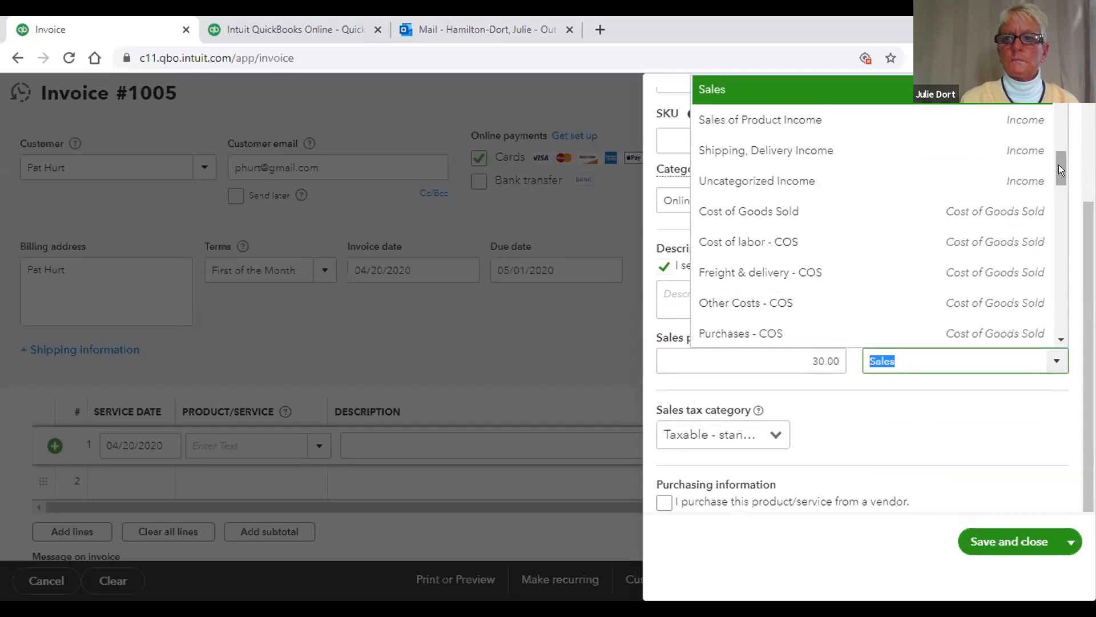
mouse_move(1058, 169)
left_mouse_down()
mouse_move(1058, 192)
mouse_move(1050, 151)
mouse_move(1048, 189)
left_mouse_up()
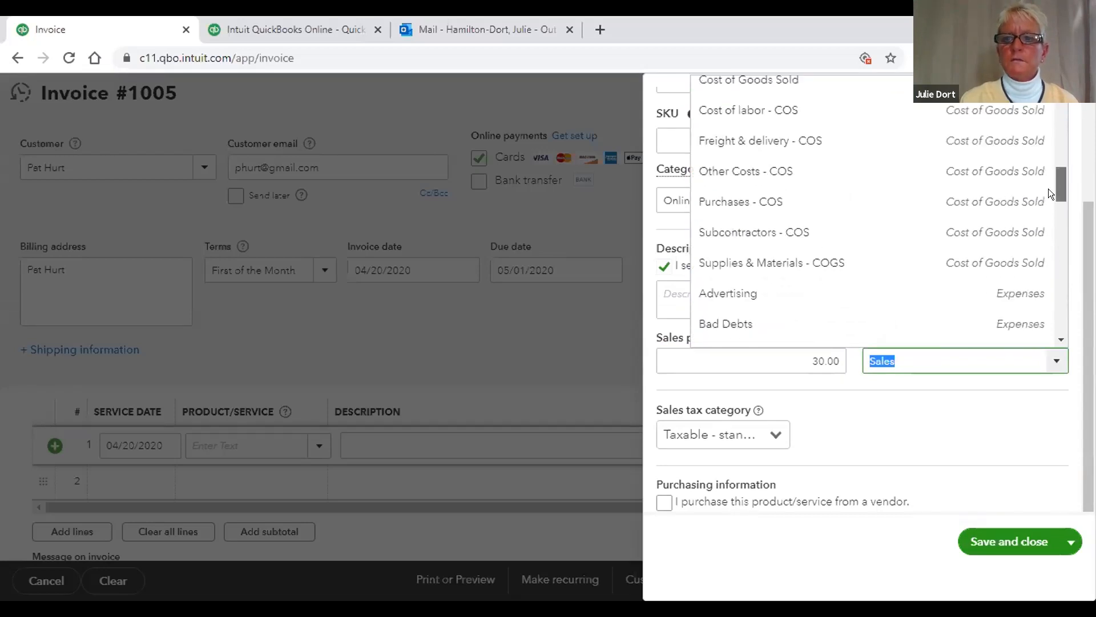
left_click(931, 393)
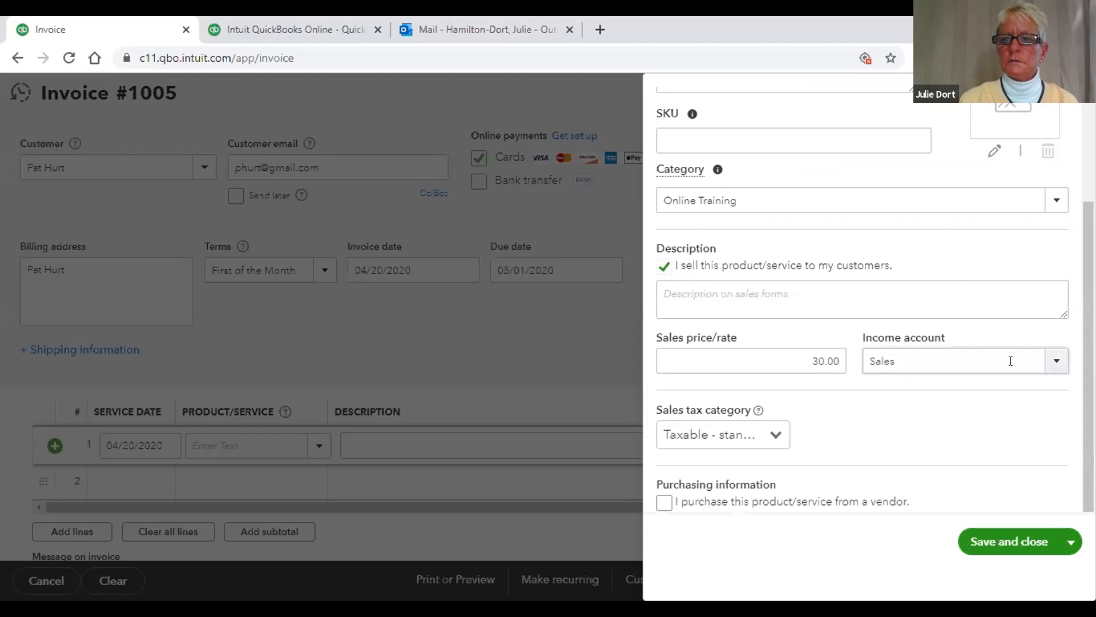
left_click(1054, 361)
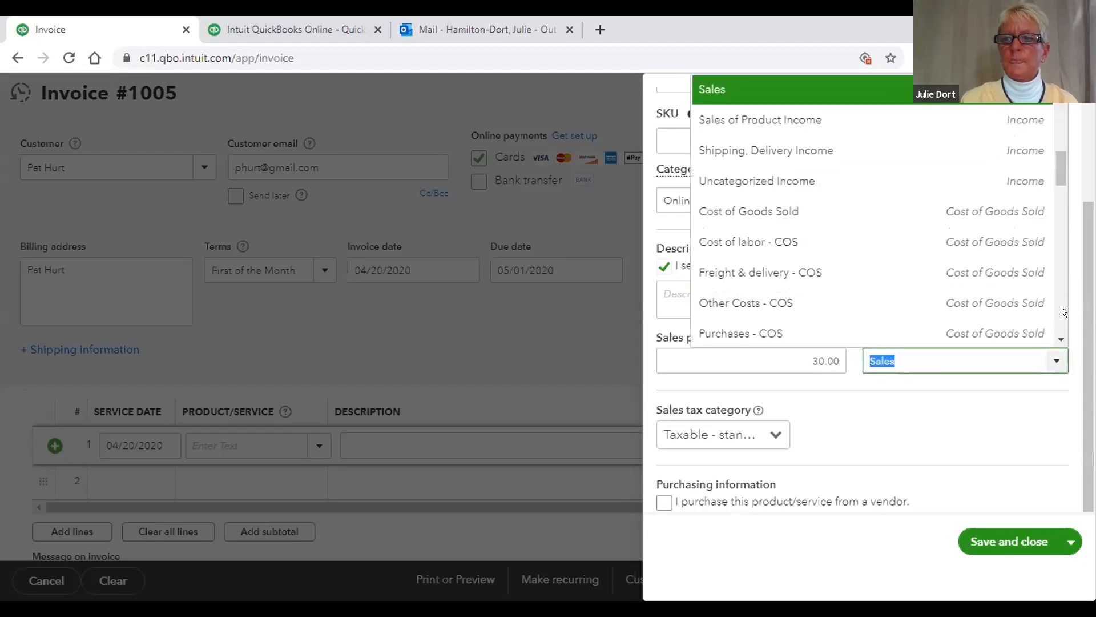
left_click_drag(1050, 163, 1049, 99)
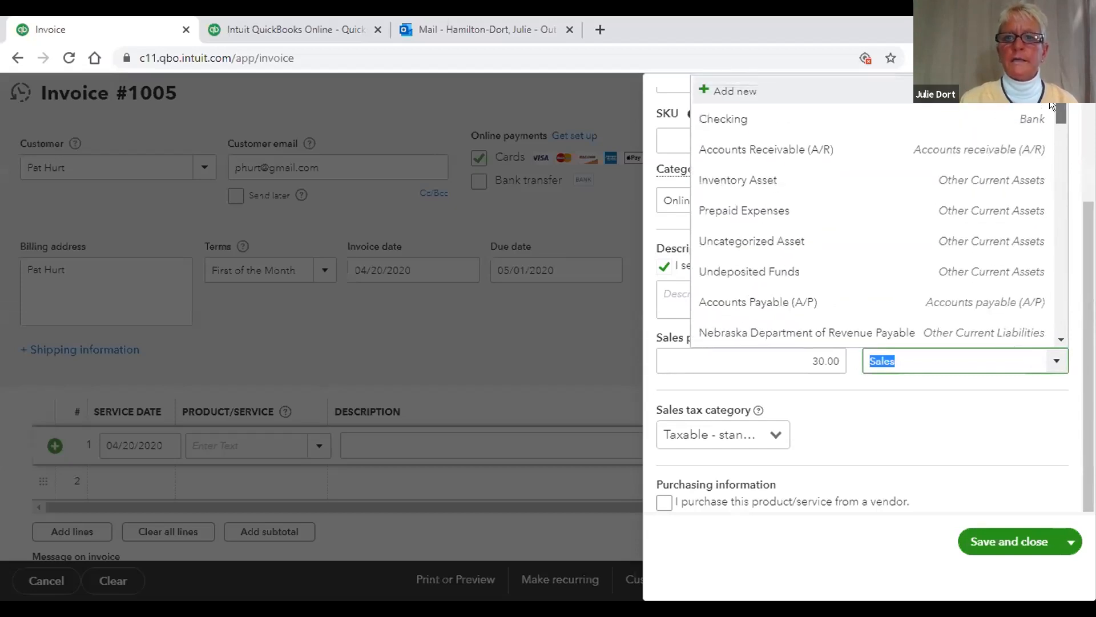
Step: Add a Discounts/Refunds Given income account described as Training and use it for the service
left_click(754, 90)
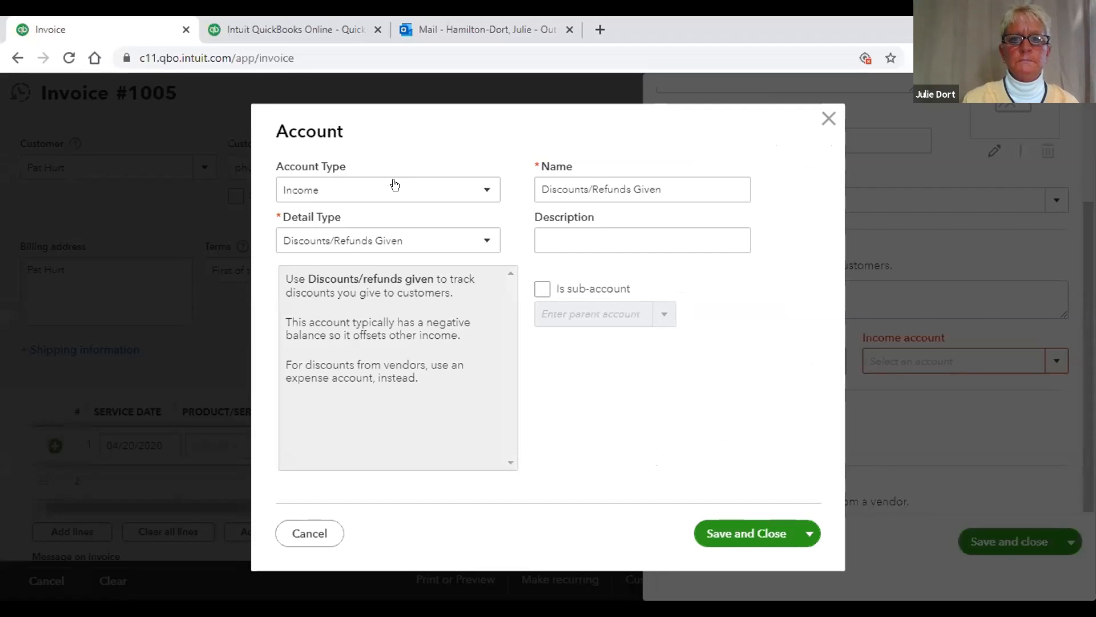
left_click(622, 231)
type("Tr")
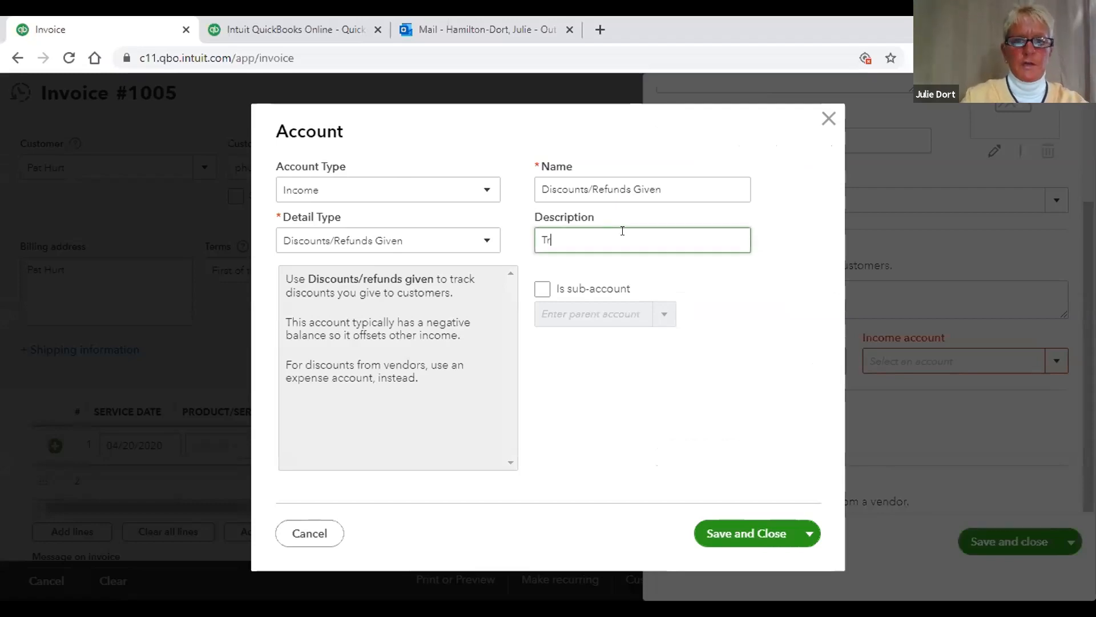
type("aining")
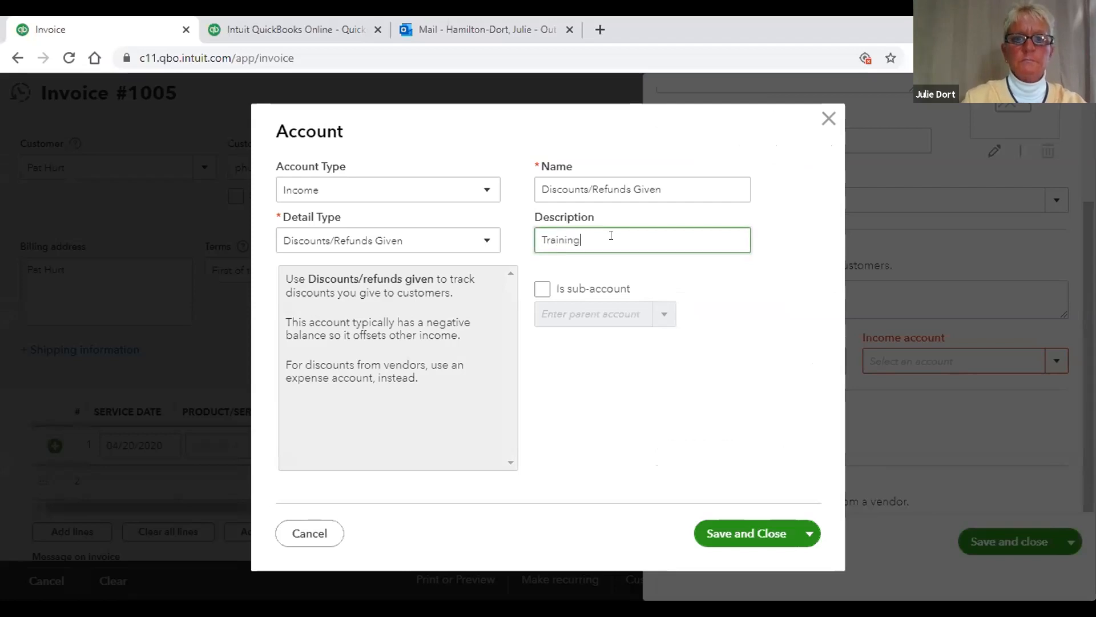
left_click(742, 532)
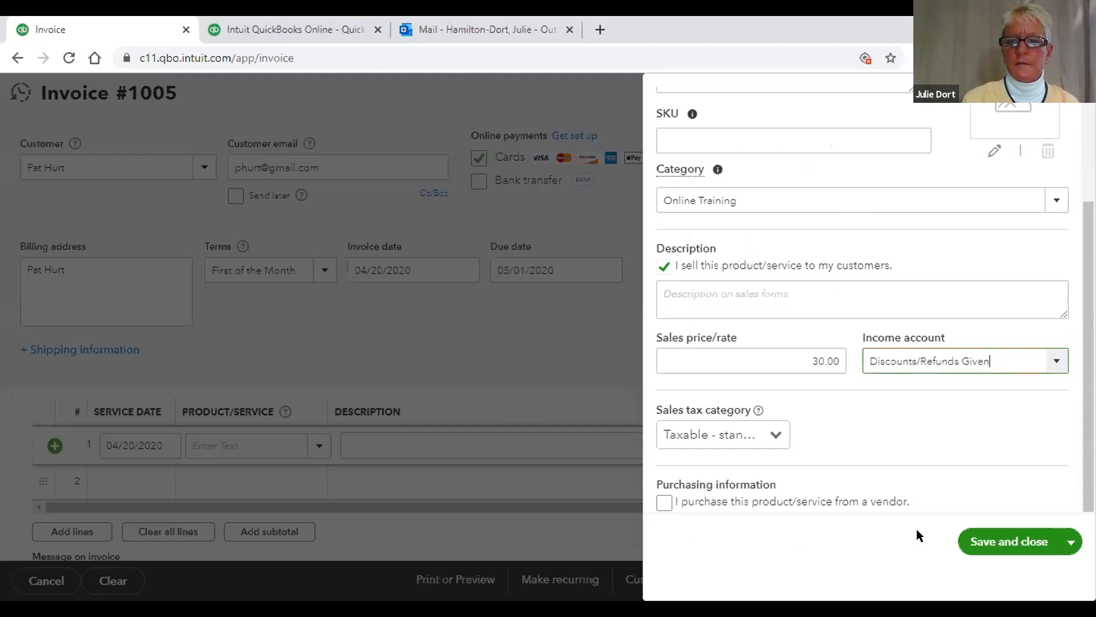
Step: Bill Online Training on invoice line 1 at quantity 3, totaling $96.75
left_click(987, 541)
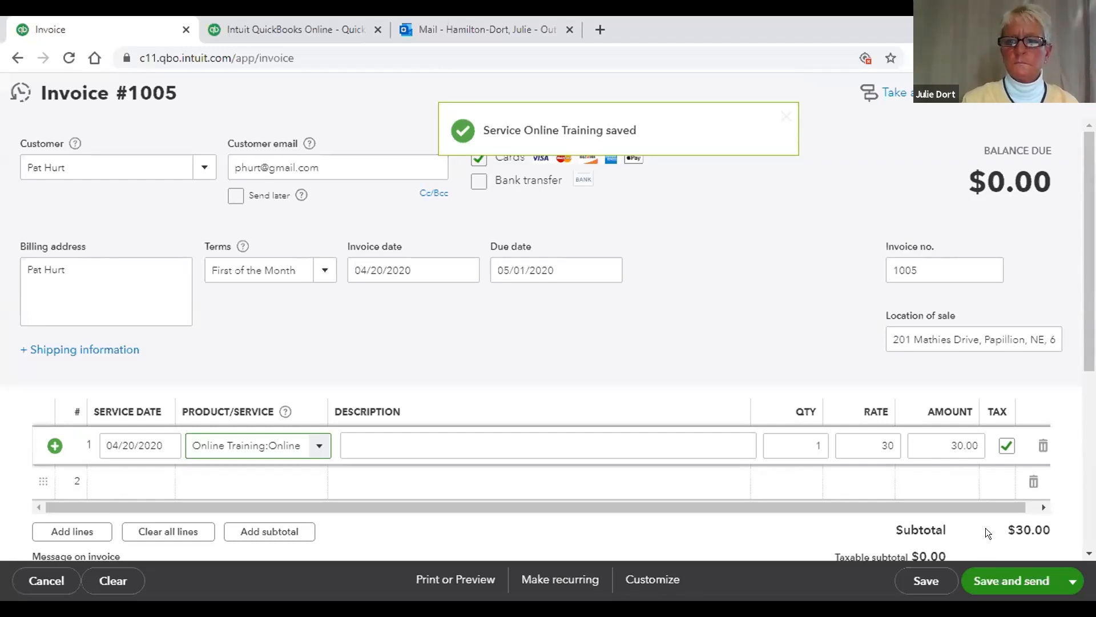
left_click(1078, 258)
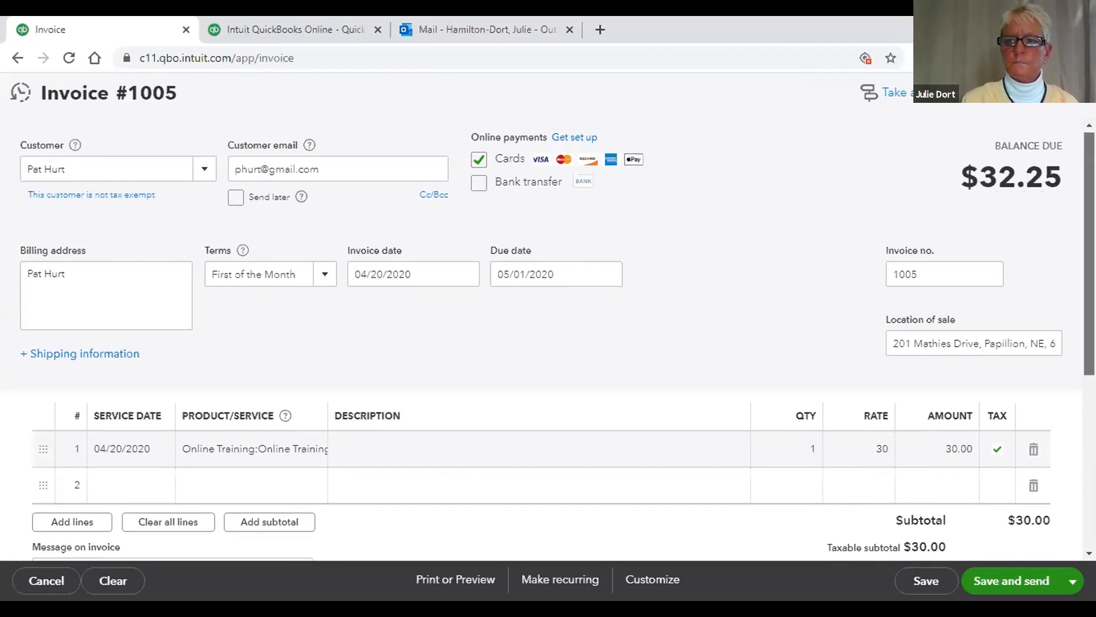
scroll(548, 314, "down", 3)
scroll(874, 354, "up", 1)
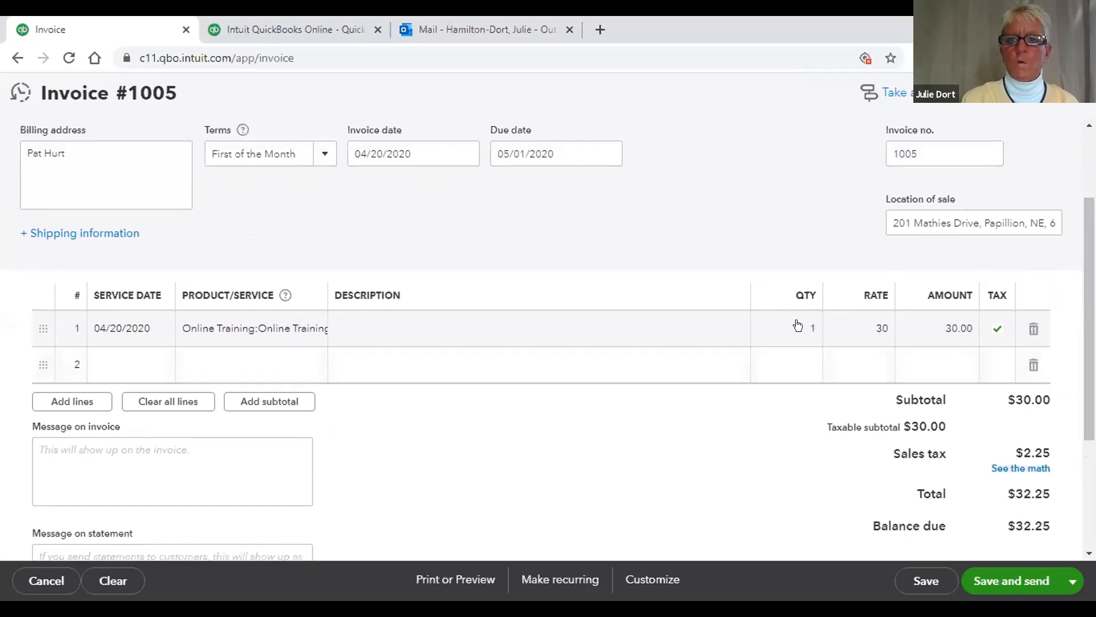
left_click(800, 321)
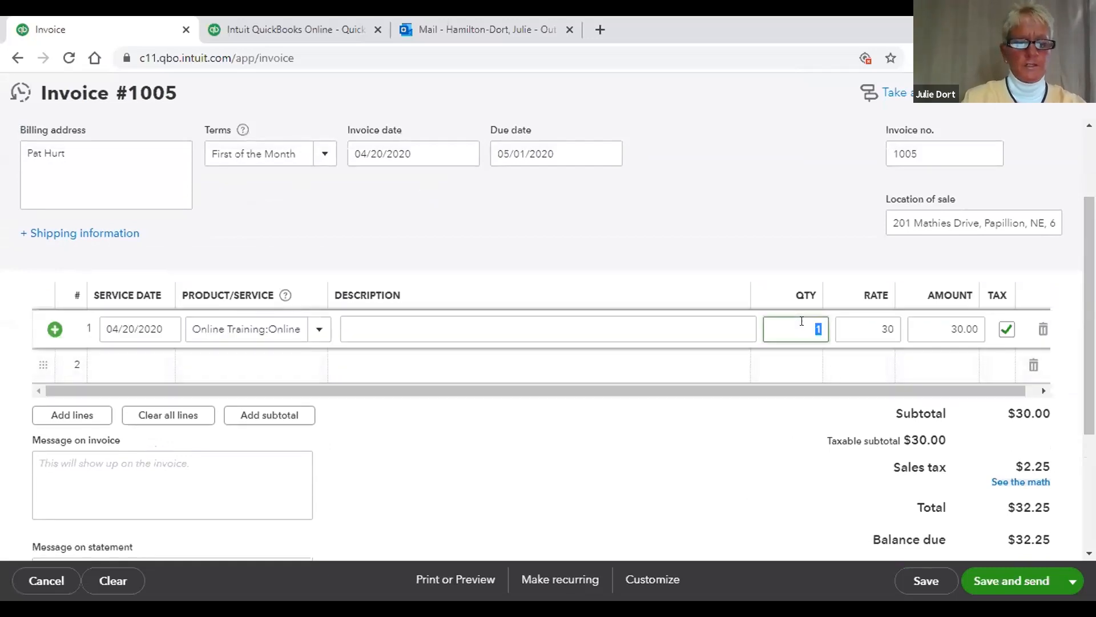
type("3")
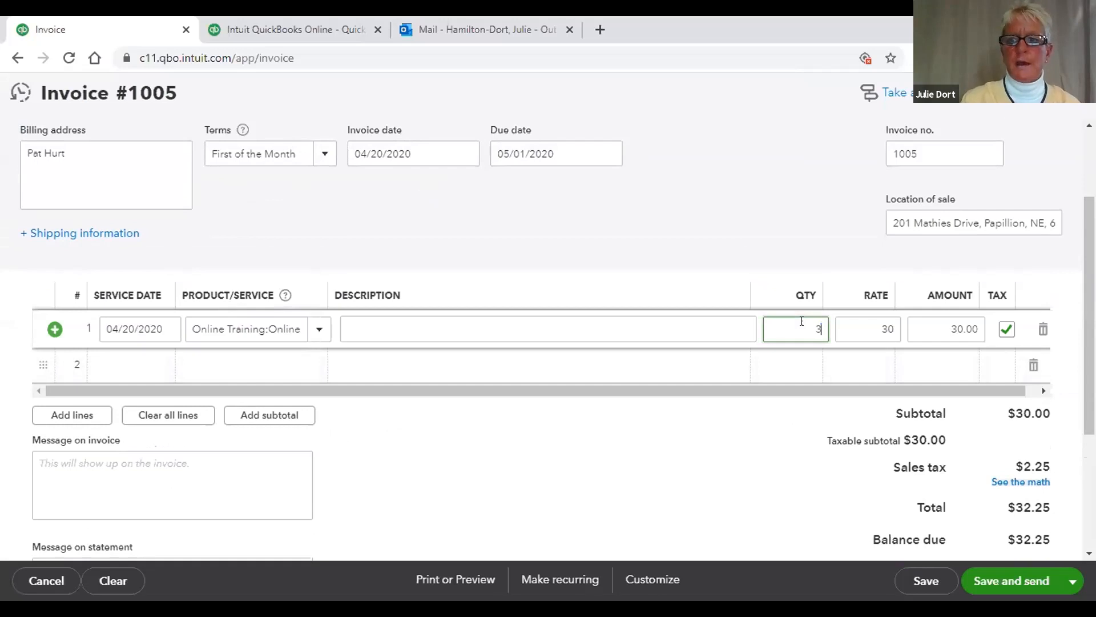
left_click(716, 490)
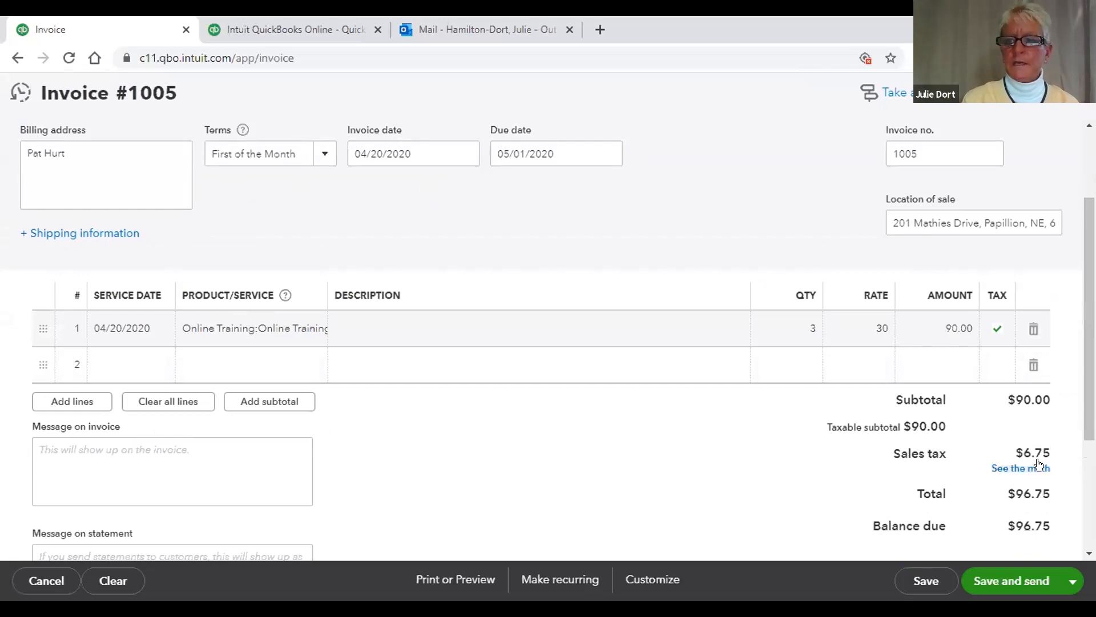
left_click(1000, 464)
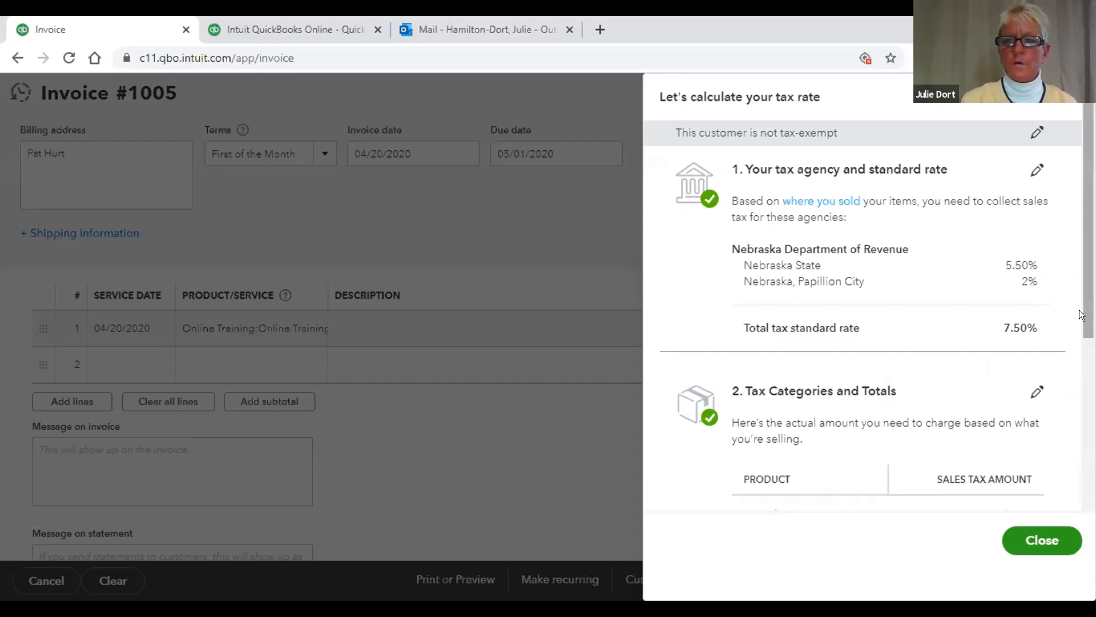
scroll(1079, 356, "down", 2)
scroll(1080, 357, "down", 4)
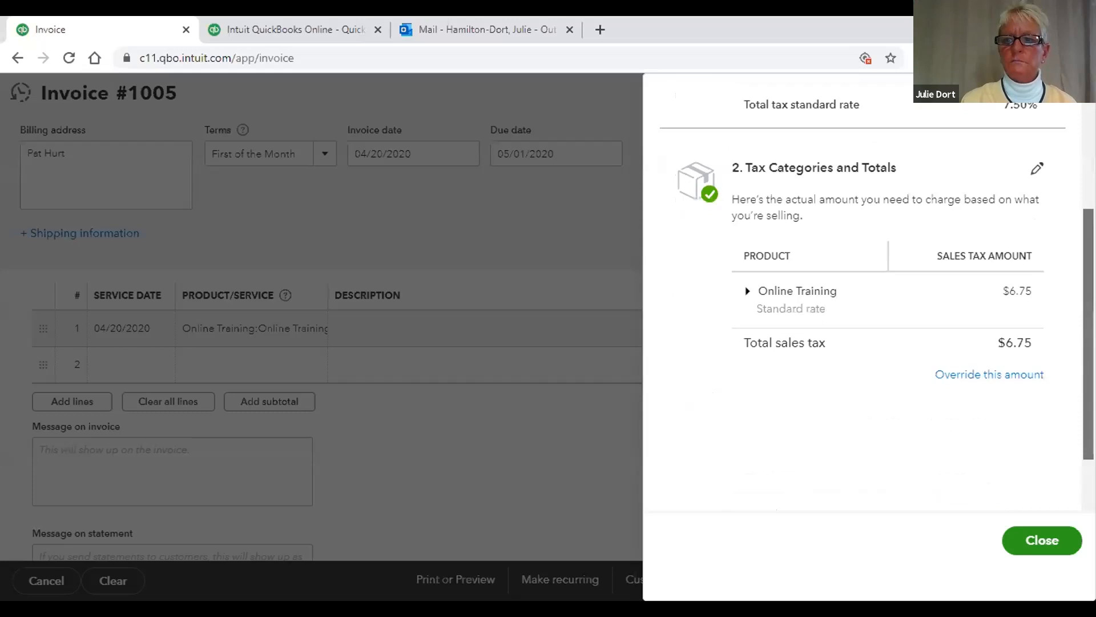
scroll(1068, 308, "up", 3)
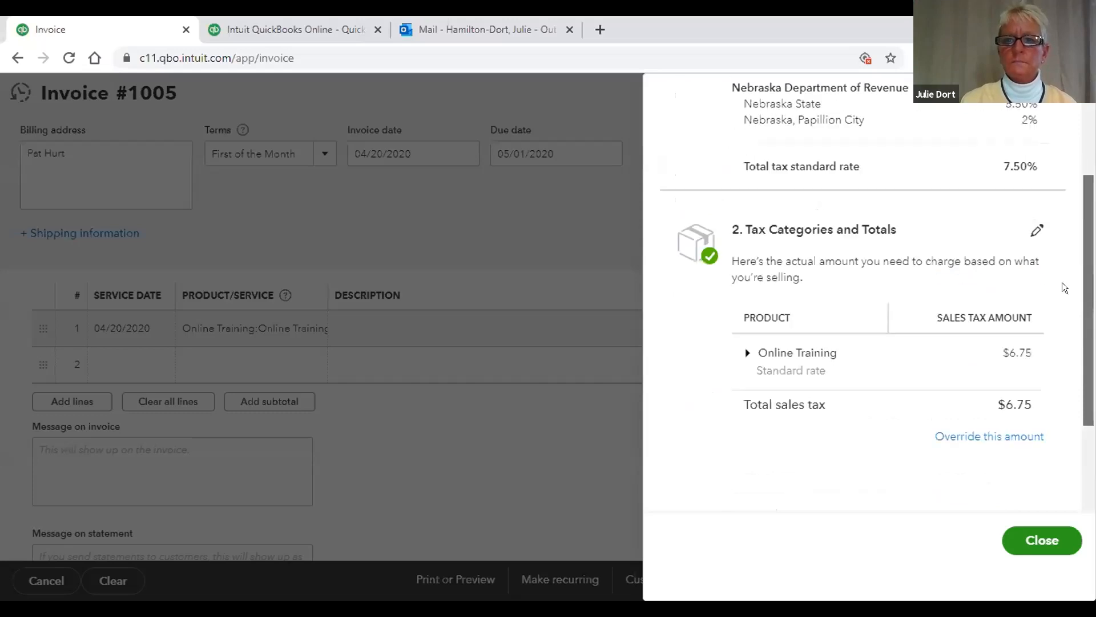
scroll(1049, 233, "up", 3)
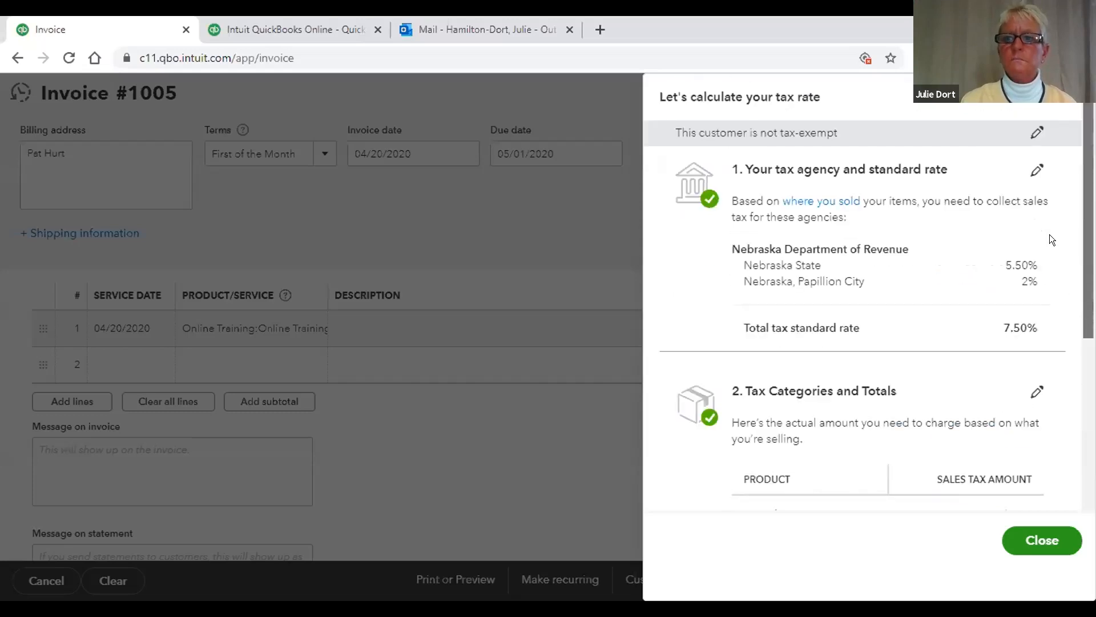
scroll(1057, 350, "down", 3)
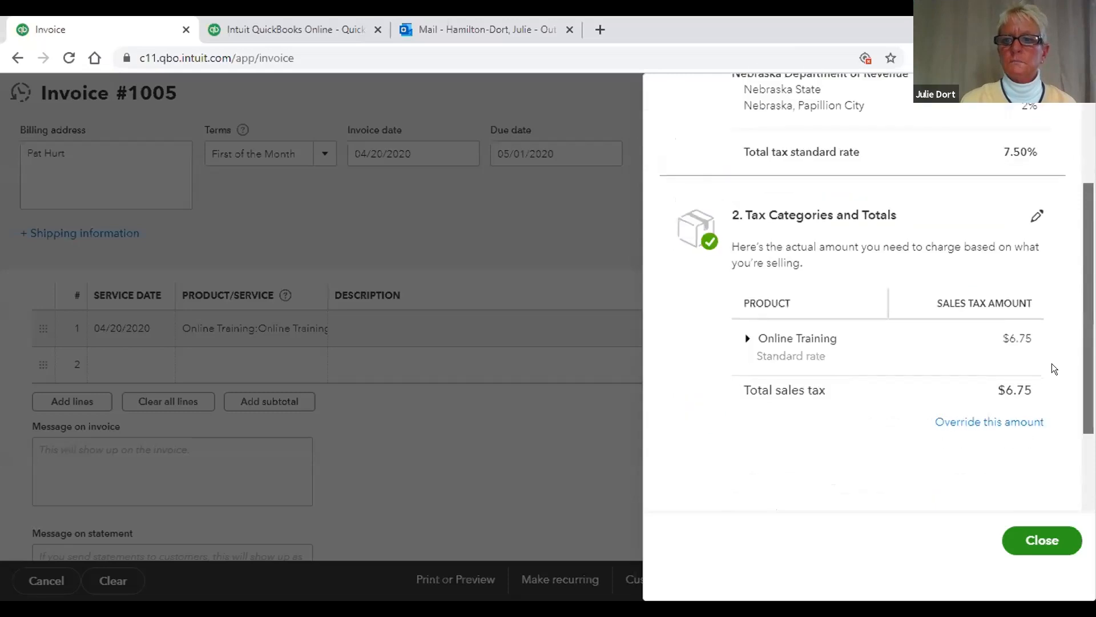
scroll(1051, 408, "down", 2)
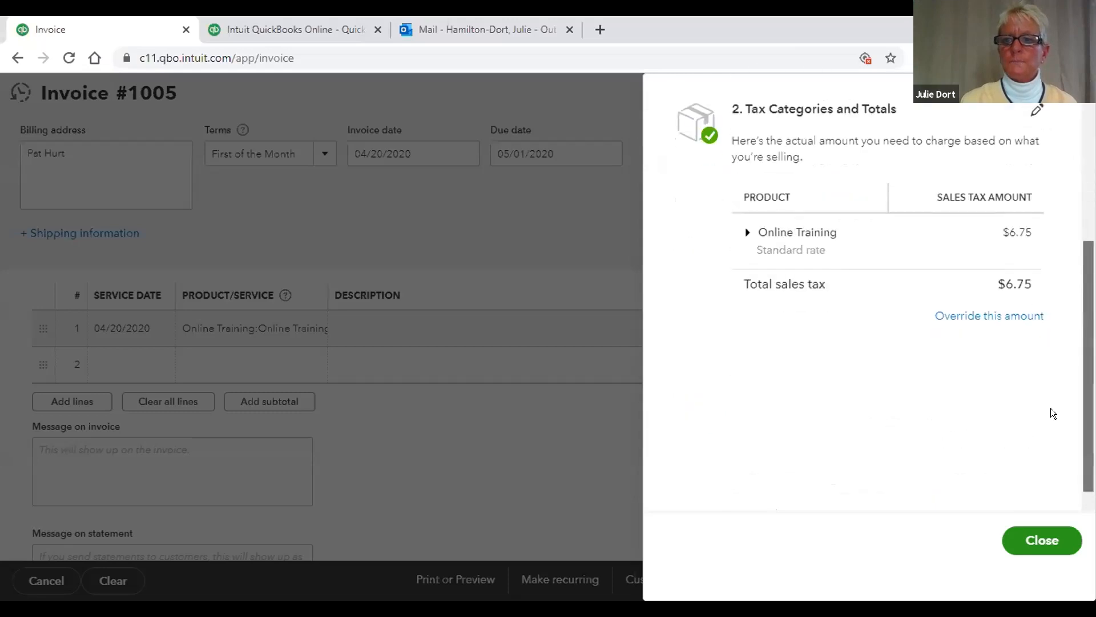
Step: Enter a 0 override rate for the Online Training sales tax, then stay on the invoice
left_click(989, 316)
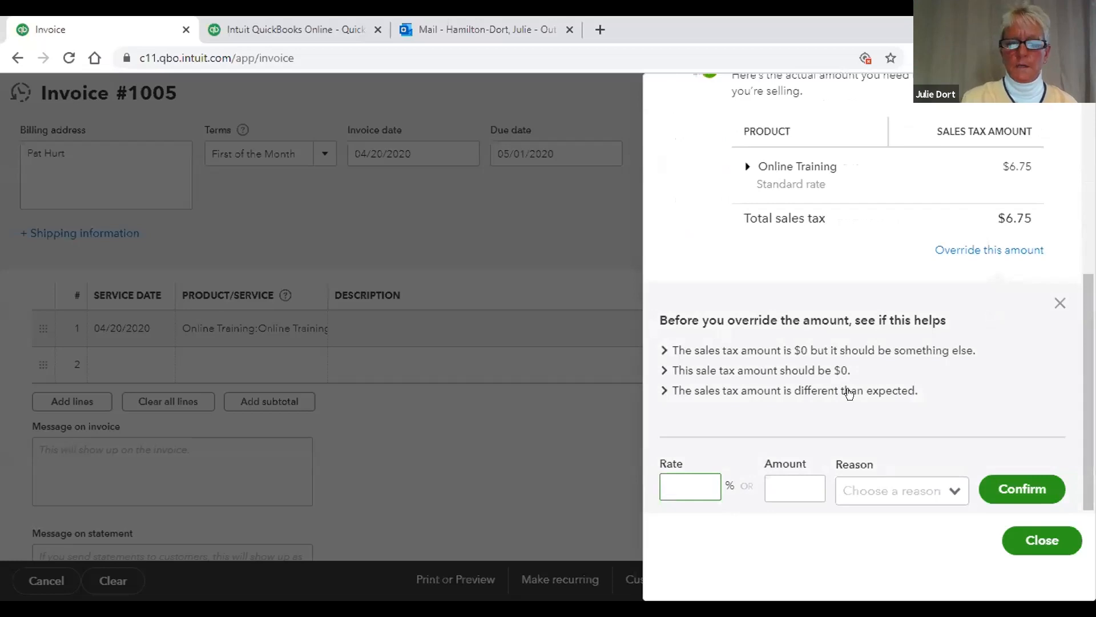
type("0")
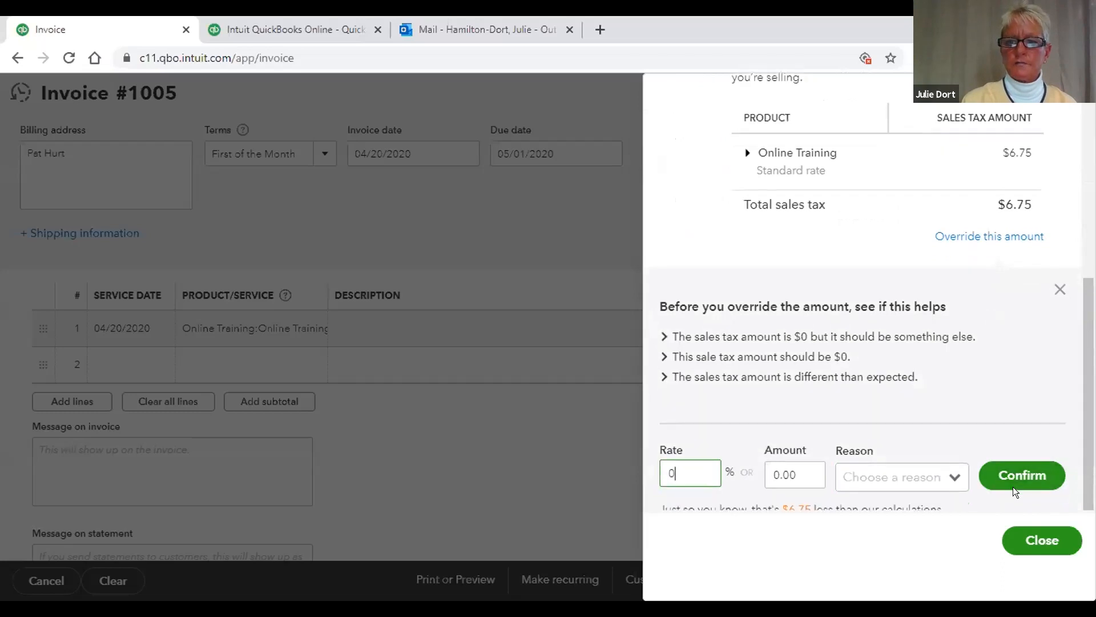
left_click(1084, 451)
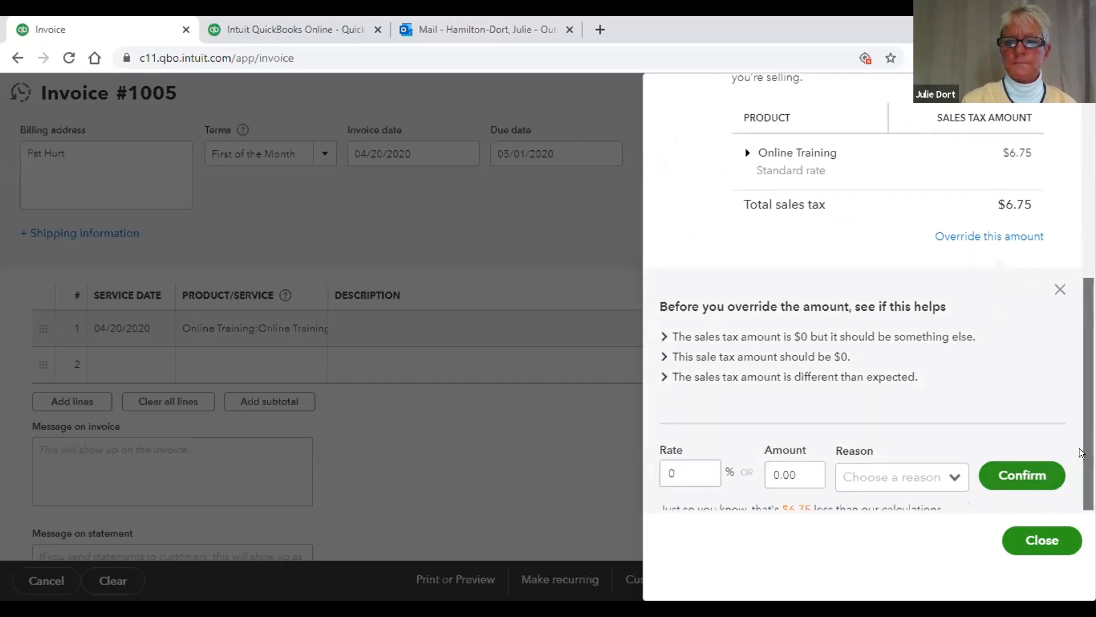
left_click(1026, 545)
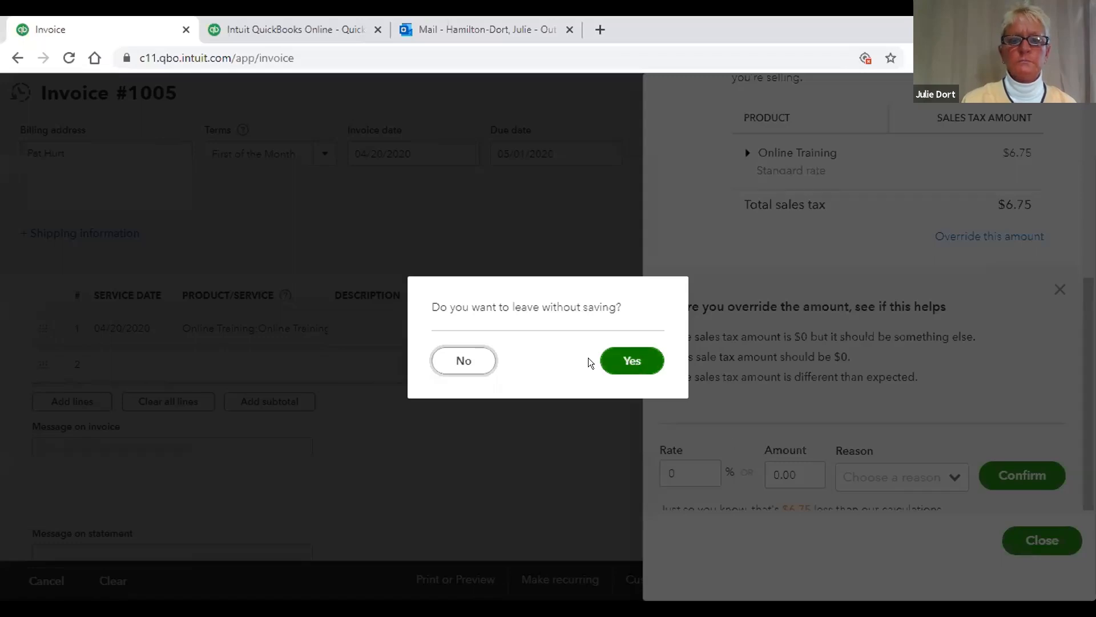
left_click(460, 359)
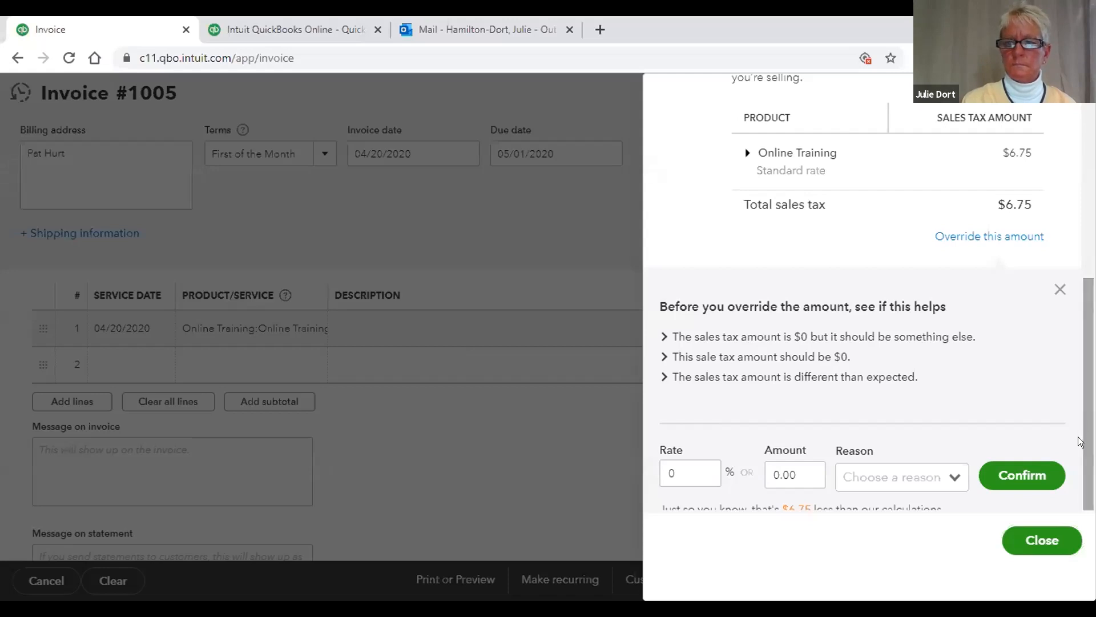
scroll(1079, 446, "up", 1)
scroll(1081, 451, "down", 1)
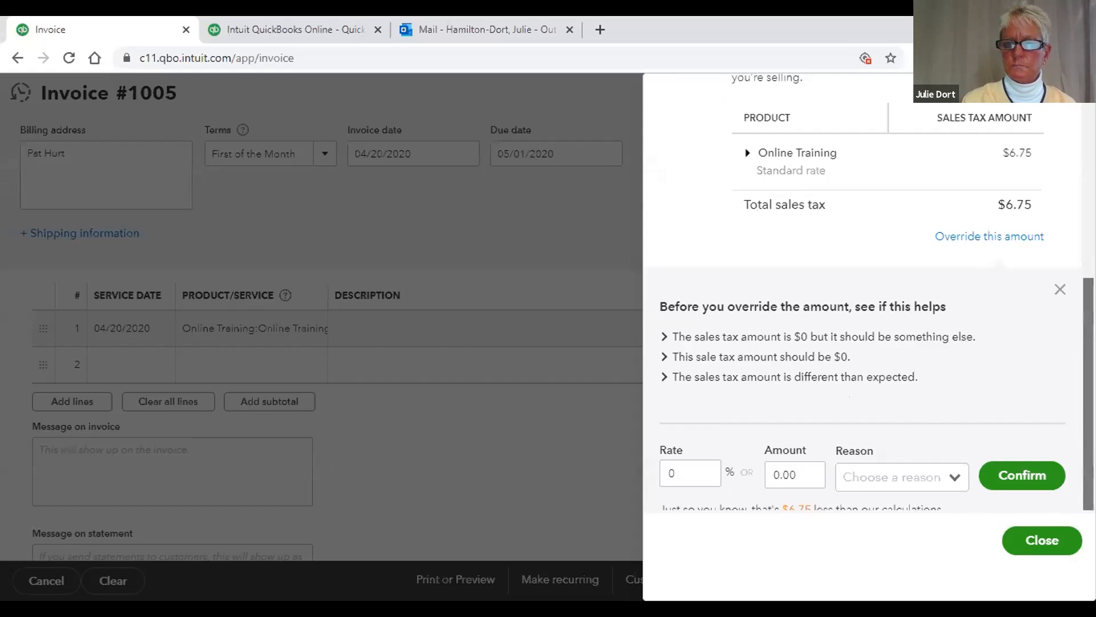
Step: Confirm the $0.00 tax override with reason 'Item isn't taxable' and close the breakdown
left_click(1012, 378)
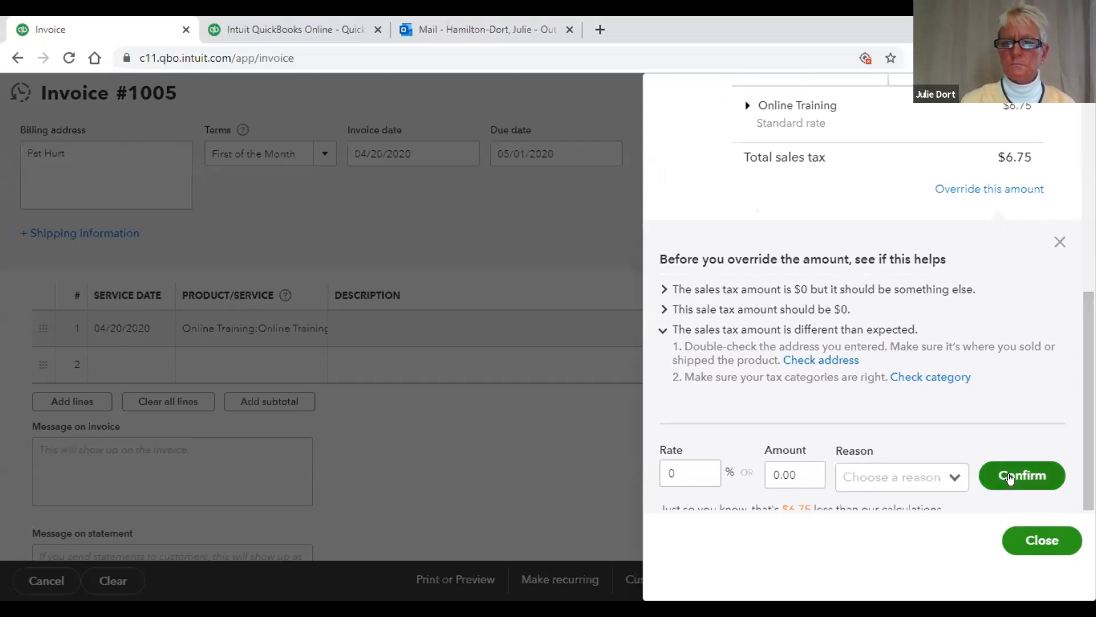
left_click(946, 477)
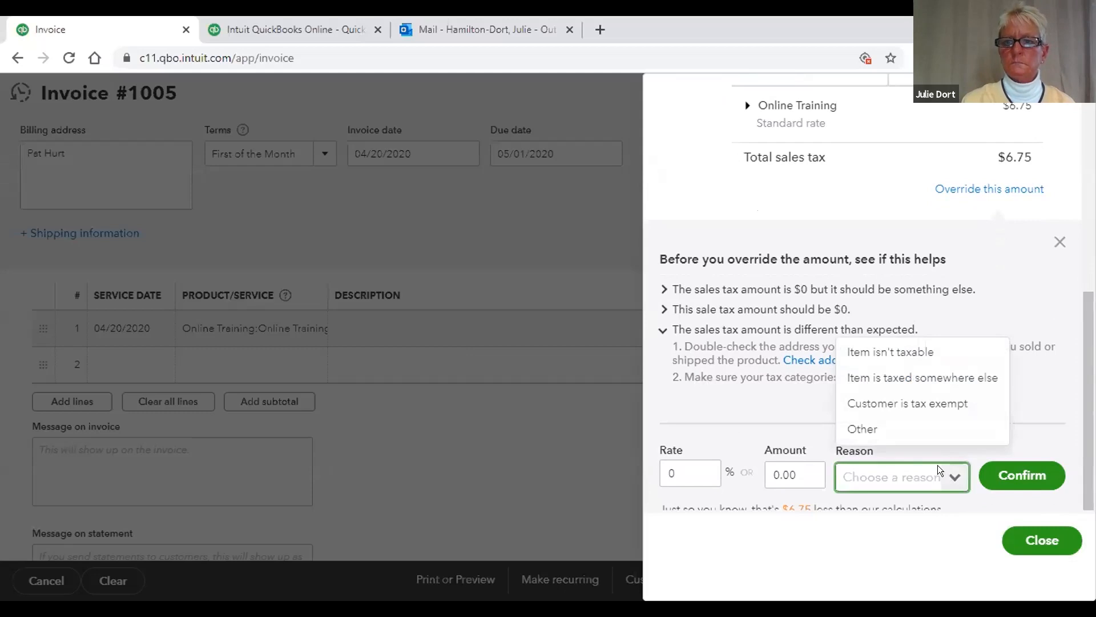
left_click(900, 354)
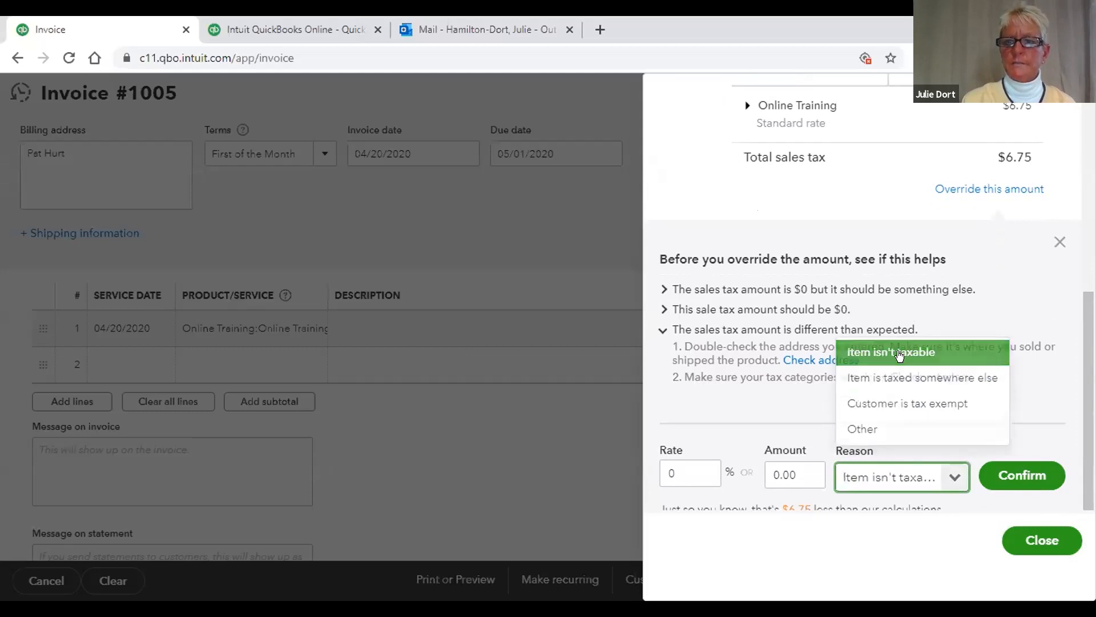
left_click(1010, 475)
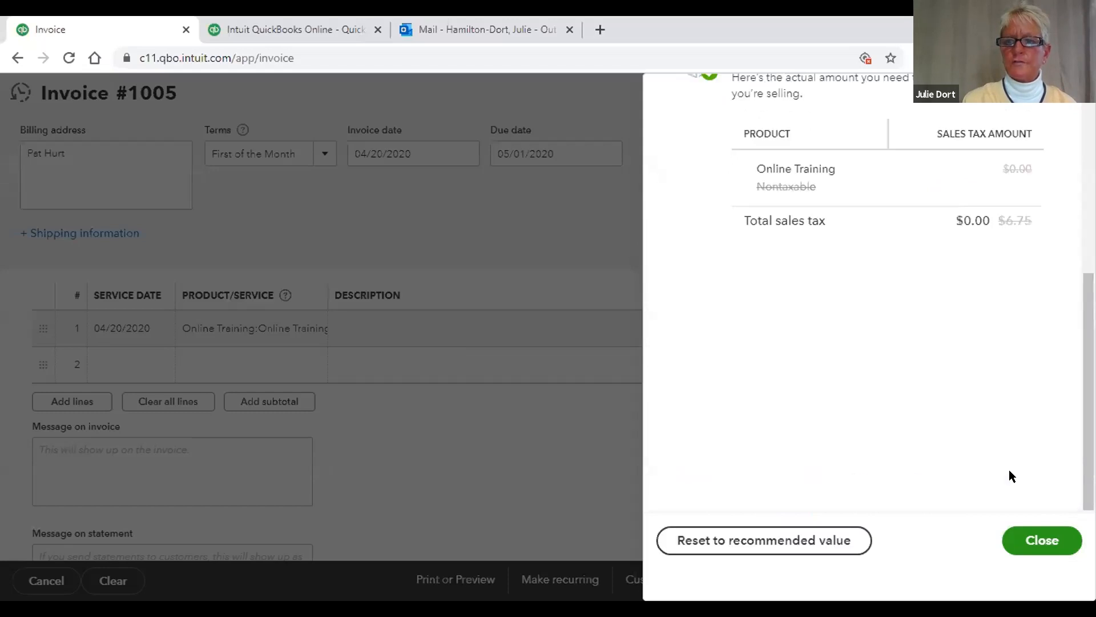
left_click(1035, 541)
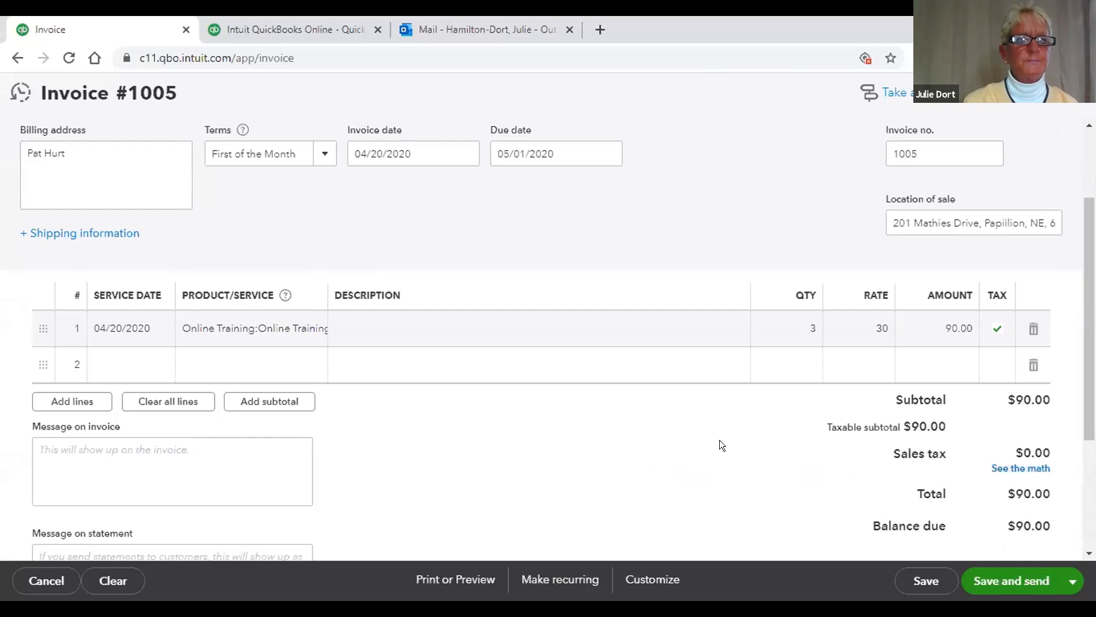
Step: Dismiss the leave-without-saving prompt, save Invoice 1005, and go back to the iTech dashboard
left_click(10, 52)
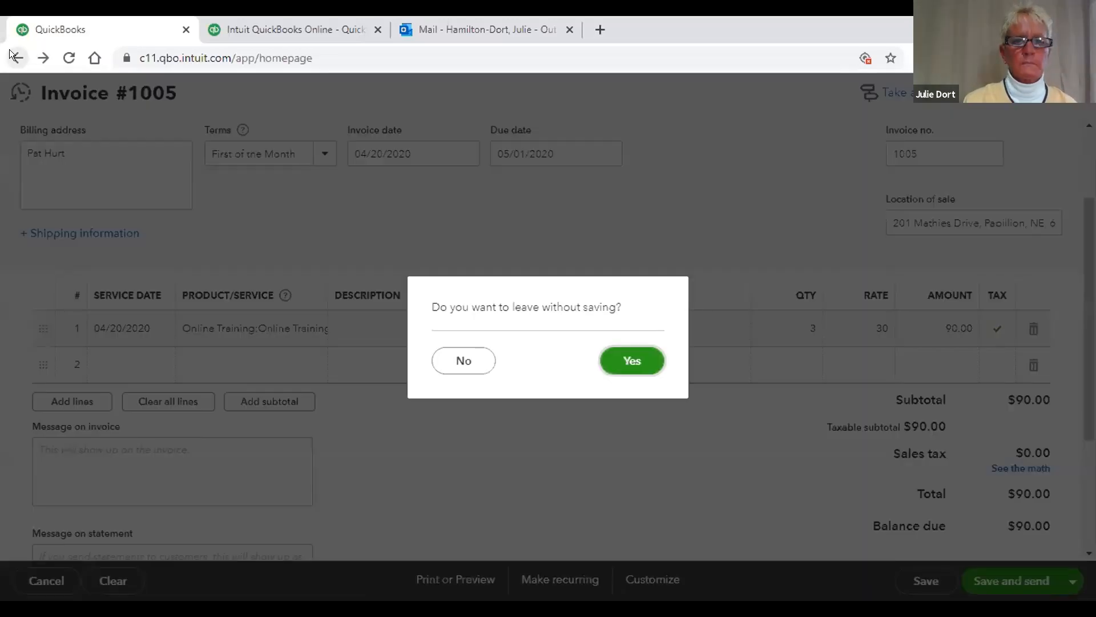
left_click(623, 353)
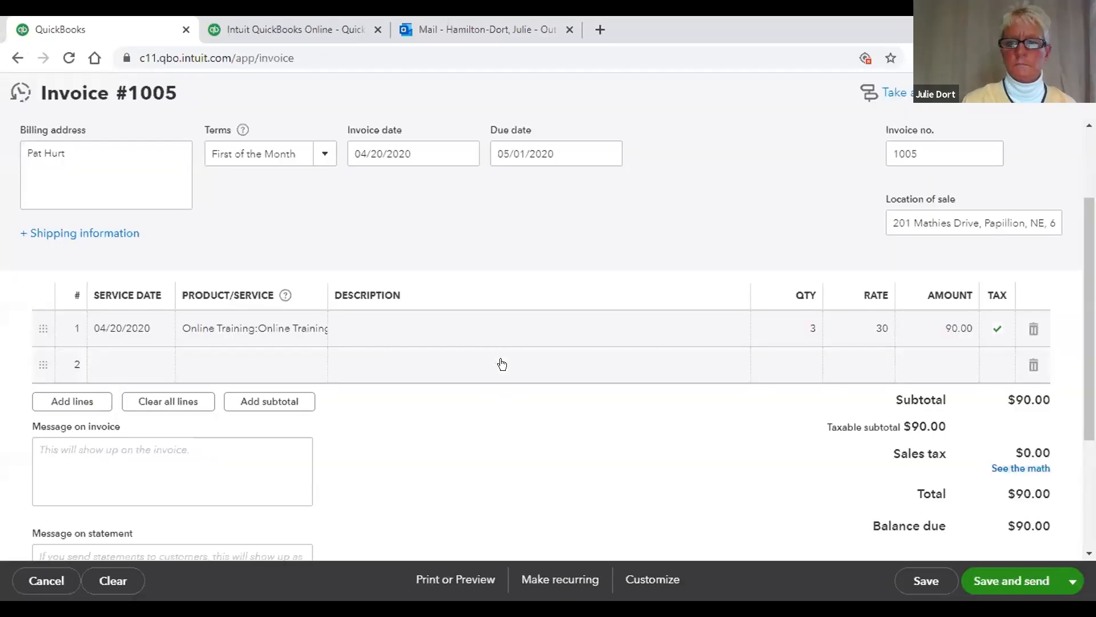
left_click(922, 579)
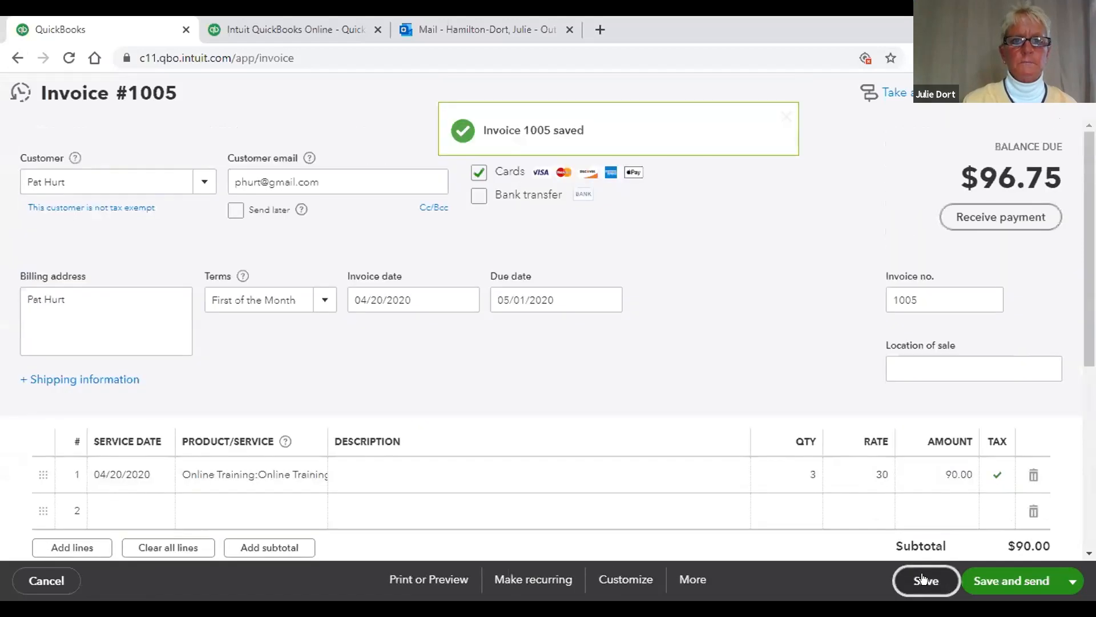
left_click(16, 57)
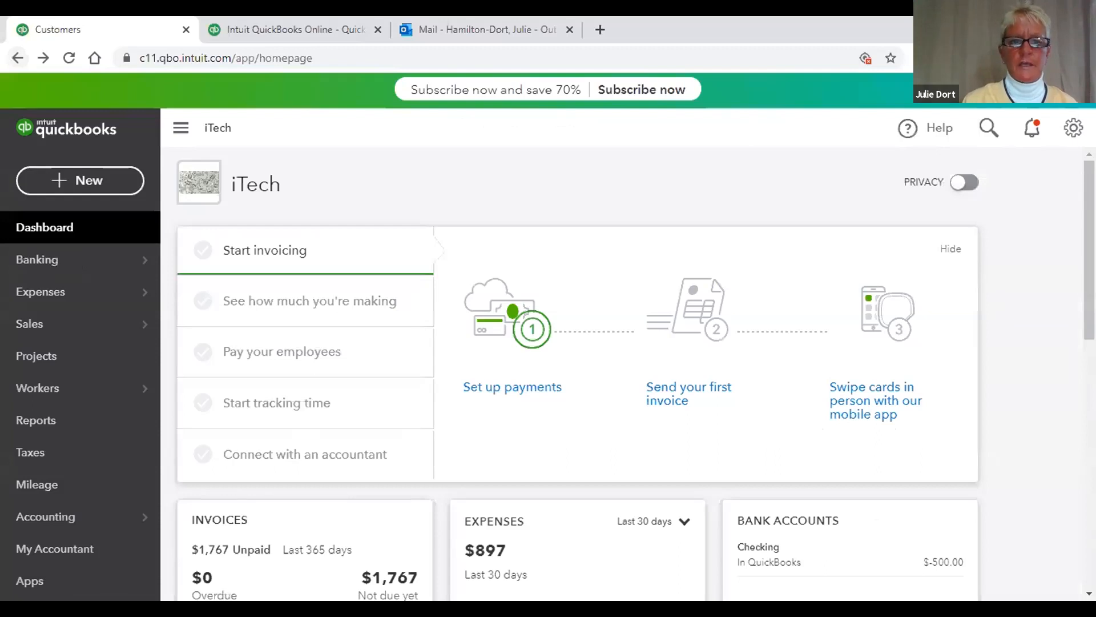
Step: Scroll through the dashboard cards and set the Expenses card period to This month
scroll(1083, 368, "down", 4)
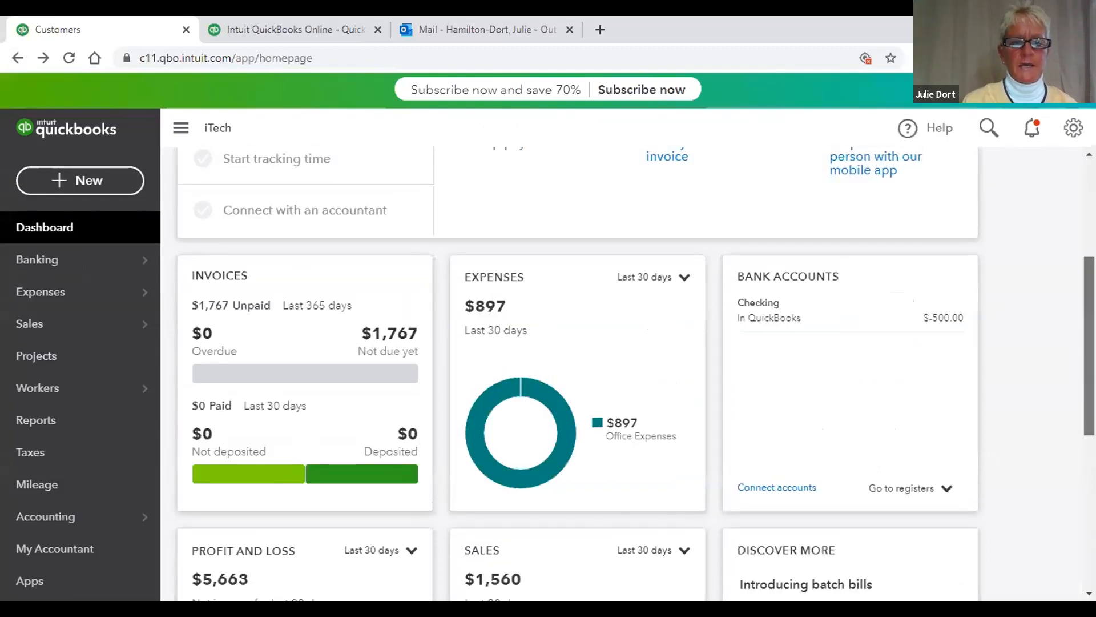
scroll(1082, 493, "down", 3)
scroll(1086, 514, "down", 3)
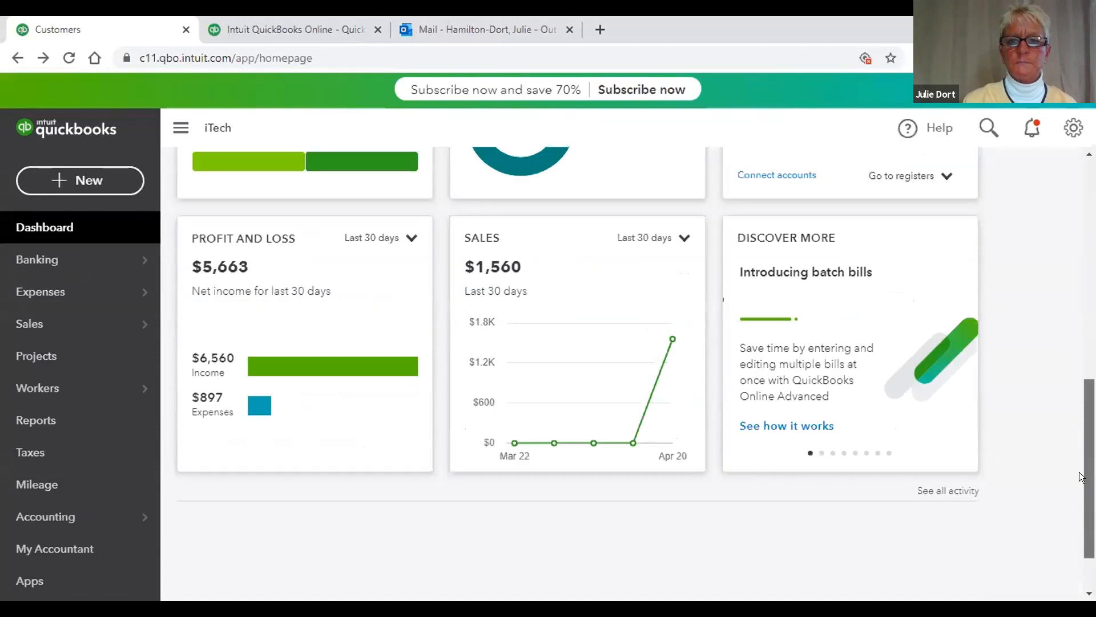
scroll(1078, 458, "up", 3)
scroll(1063, 421, "down", 1)
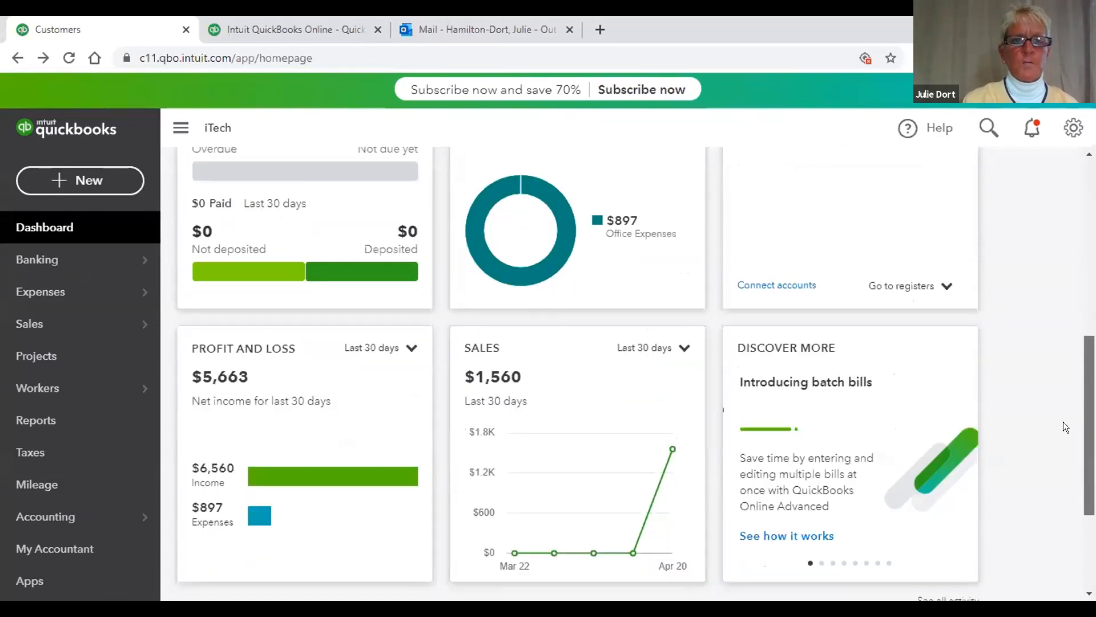
scroll(1063, 422, "up", 3)
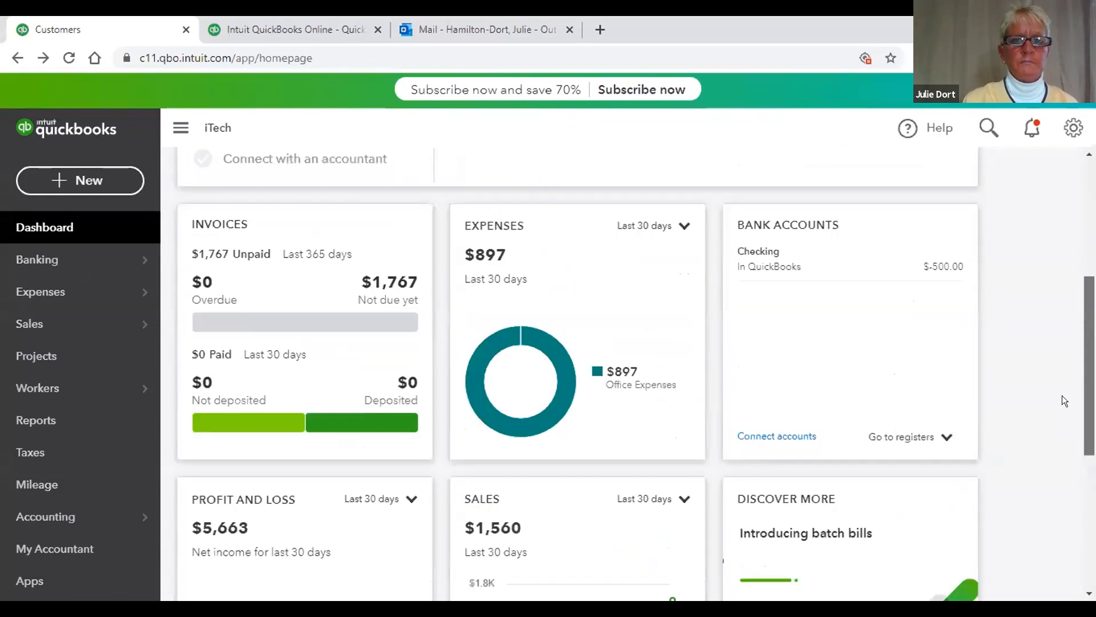
scroll(1062, 396, "up", 1)
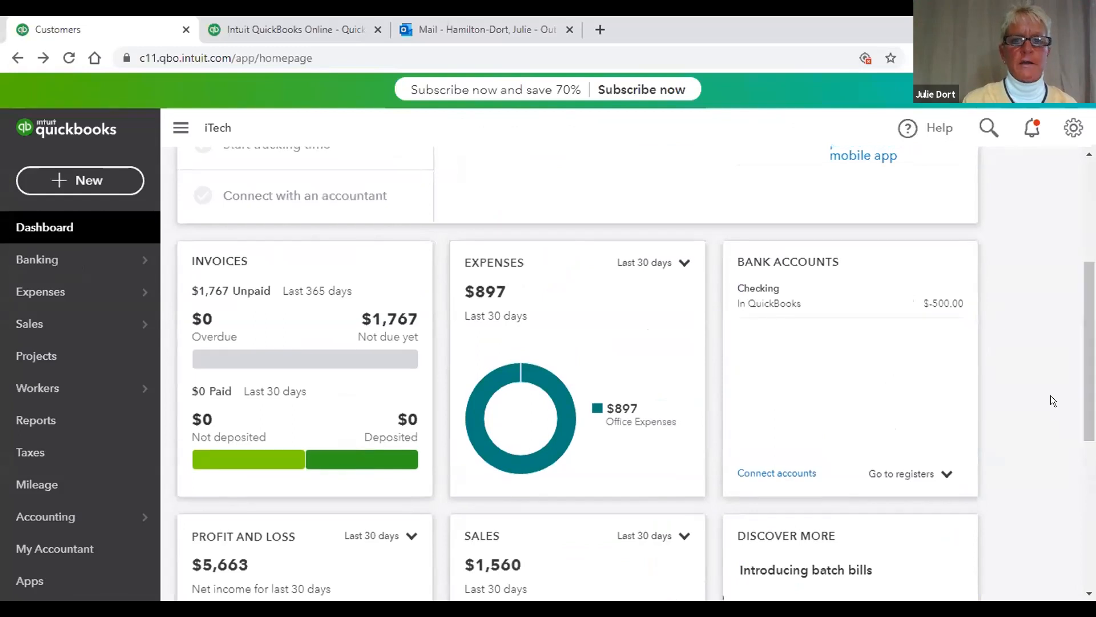
left_click(680, 263)
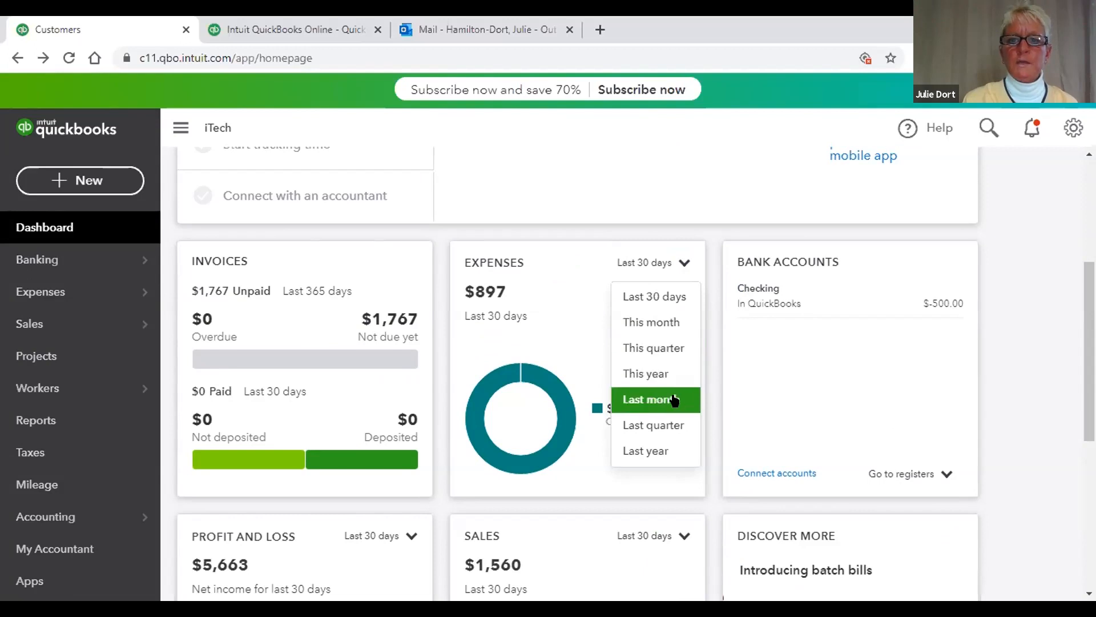
left_click(665, 322)
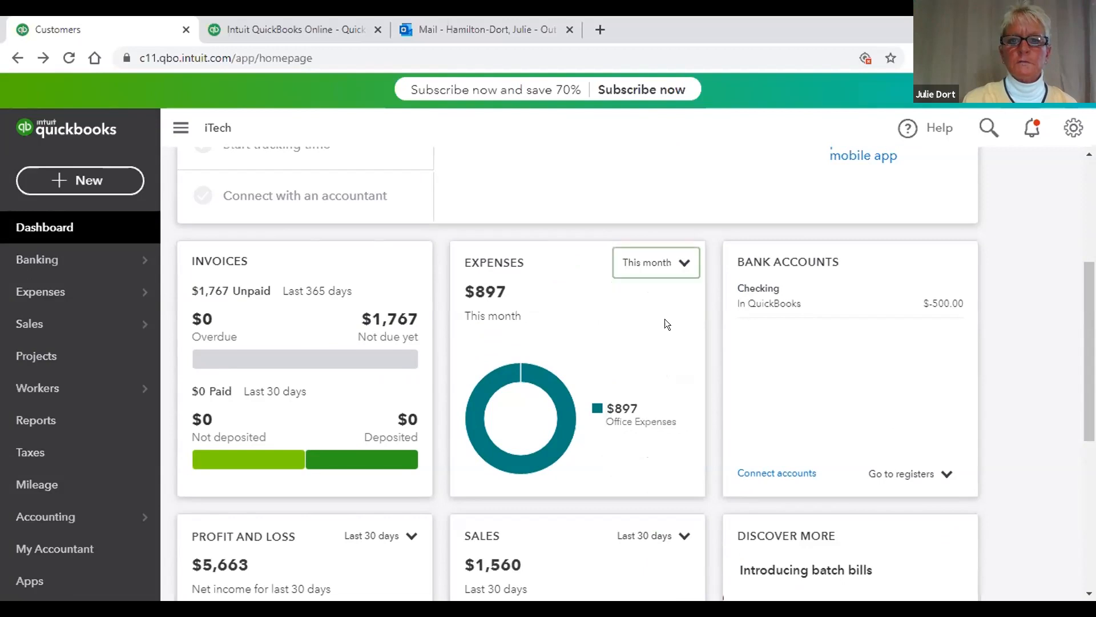
Step: Switch the Expenses card period to Last quarter and look over the other cards
left_click(686, 261)
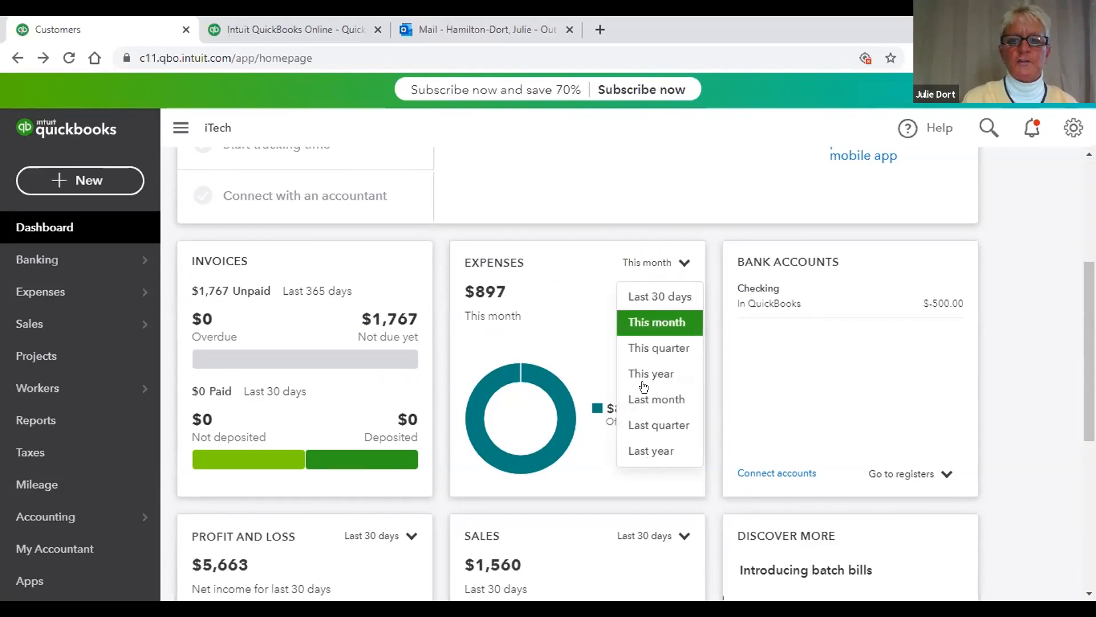
left_click(650, 427)
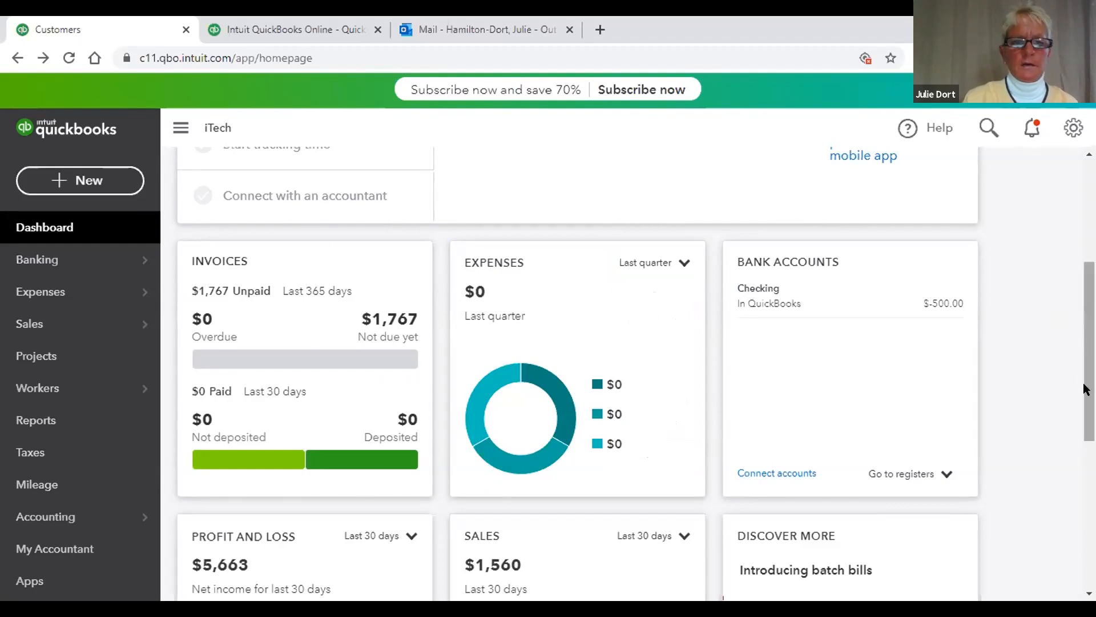
scroll(1086, 390, "down", 3)
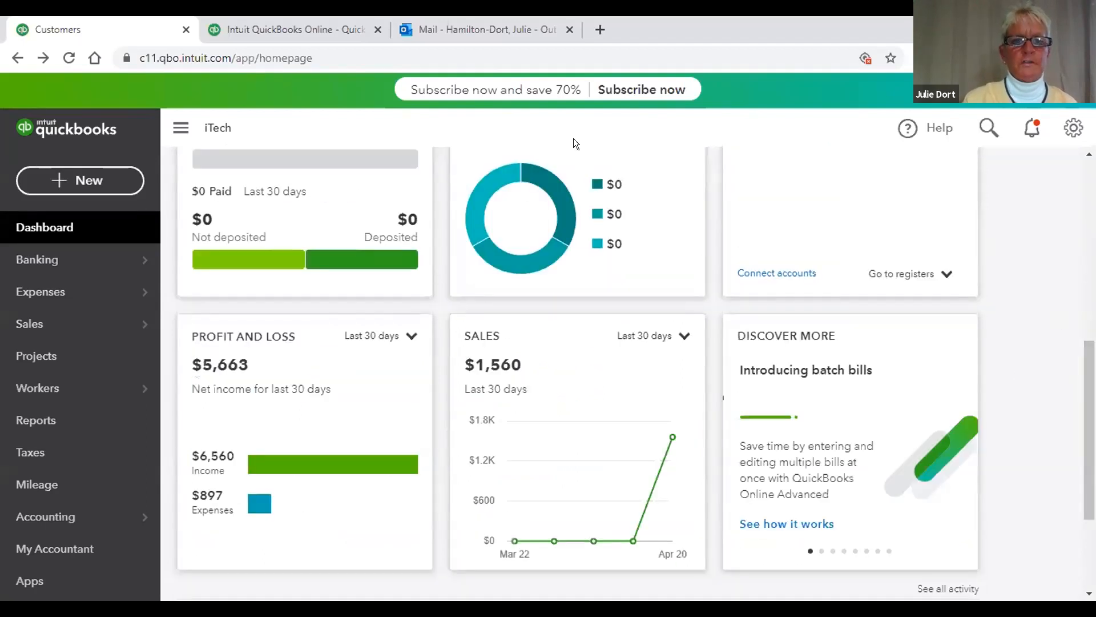
scroll(574, 146, "up", 1)
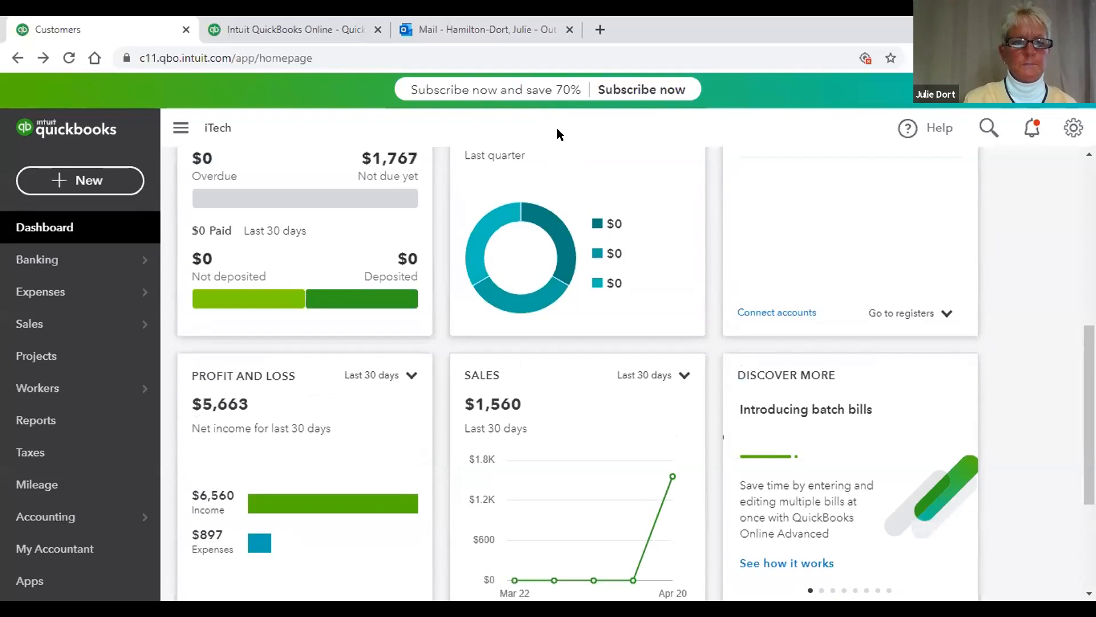
left_click(396, 375)
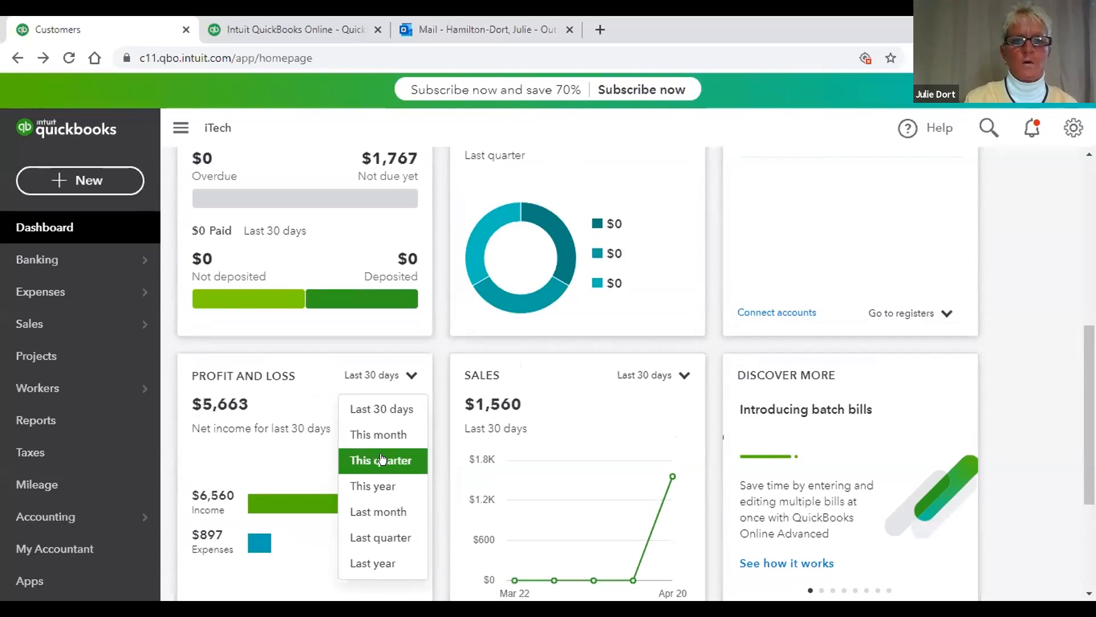
left_click(677, 376)
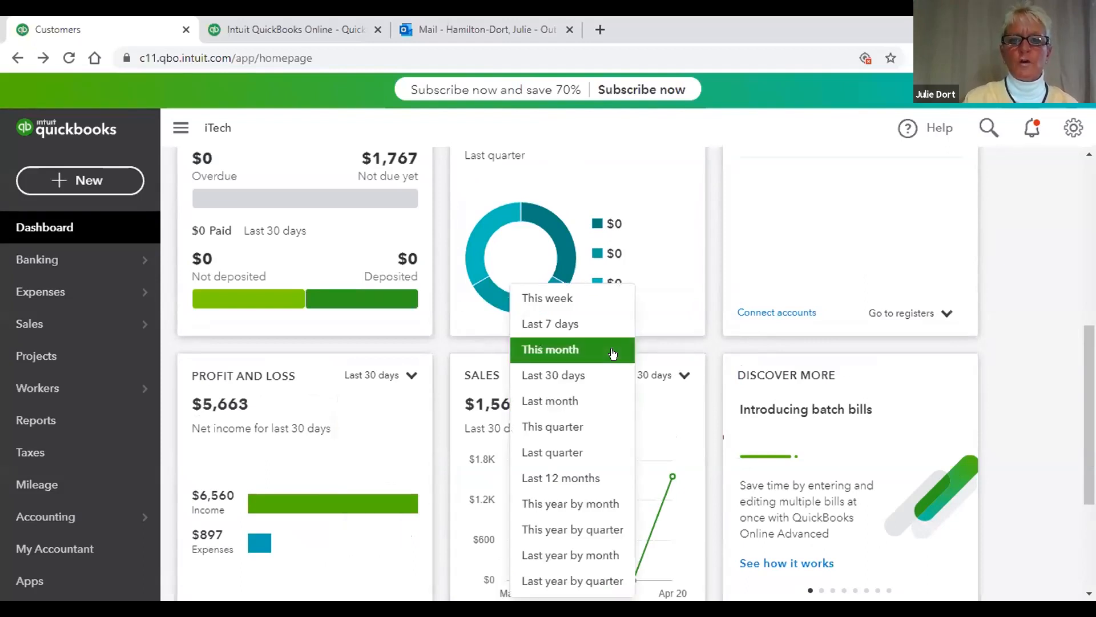
left_click(663, 310)
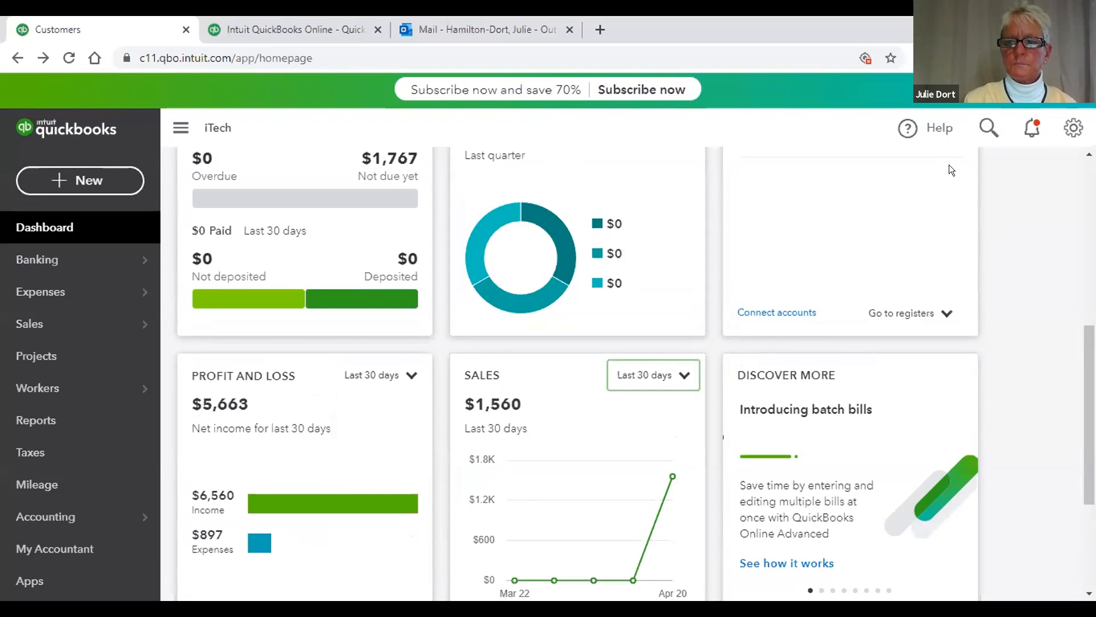
scroll(1068, 345, "down", 3)
scroll(1062, 248, "up", 6)
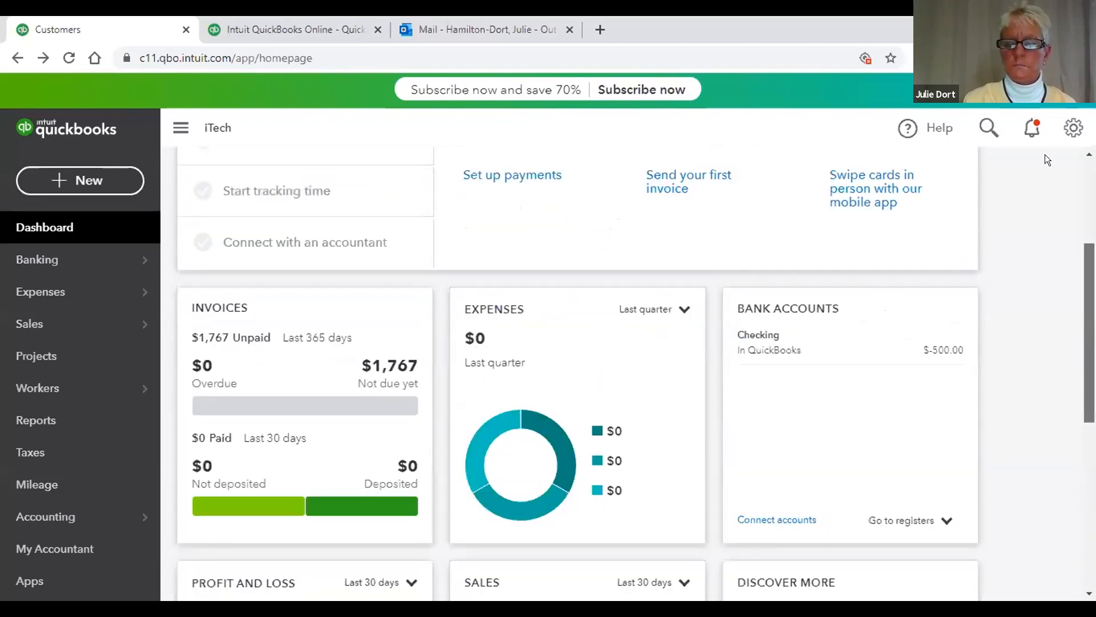
scroll(1045, 156, "up", 3)
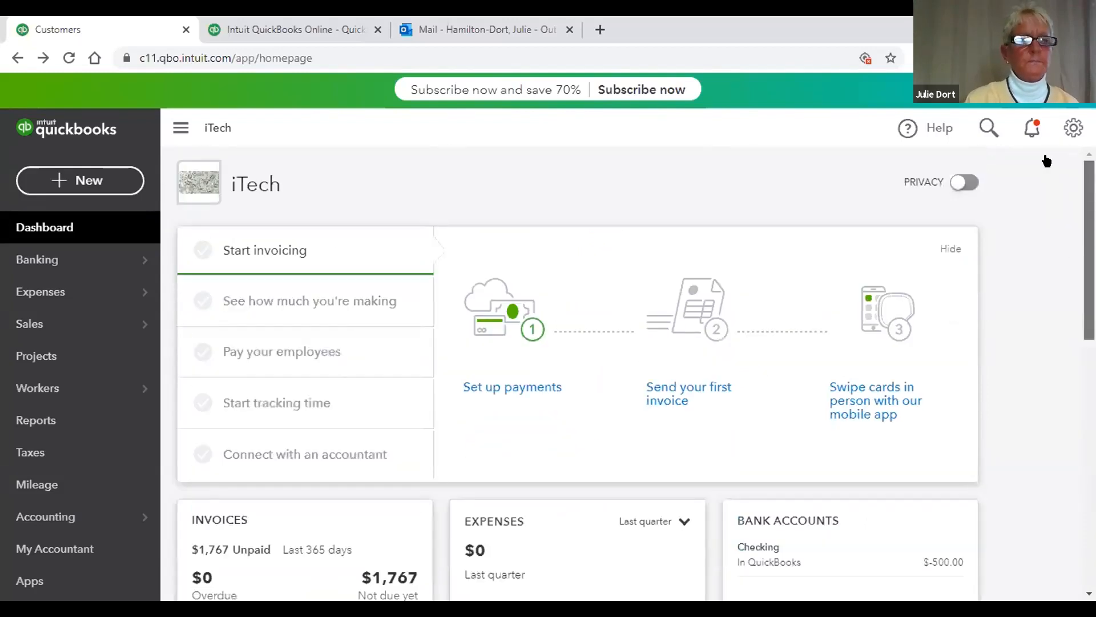
Step: From the + New menu, view the Payroll sign-up plans under Employees, then go back to the dashboard
left_click(83, 182)
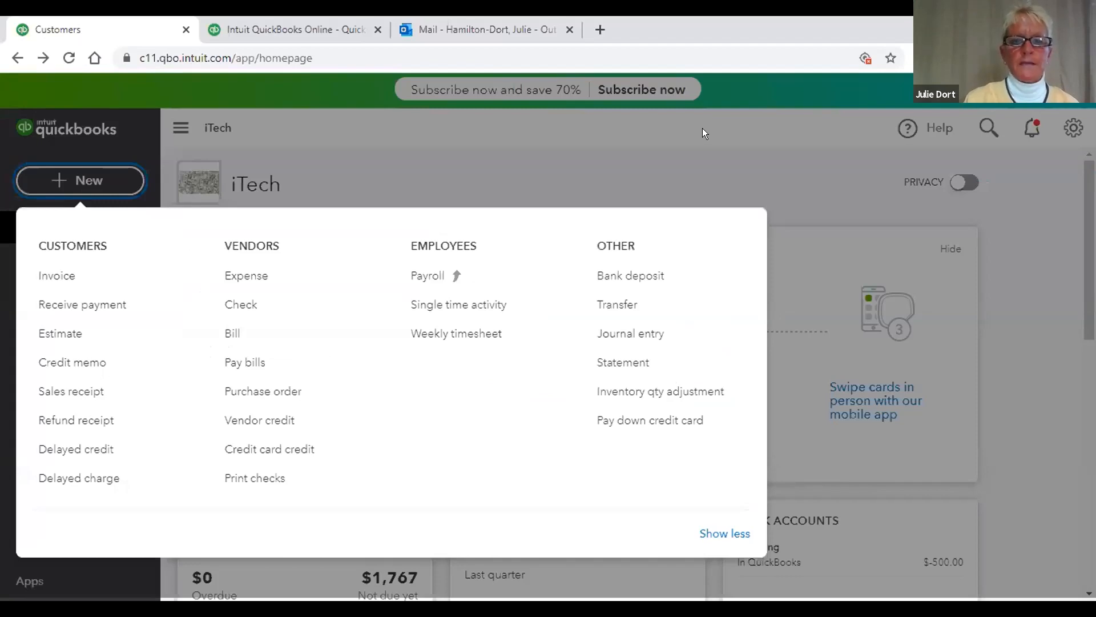
left_click(419, 273)
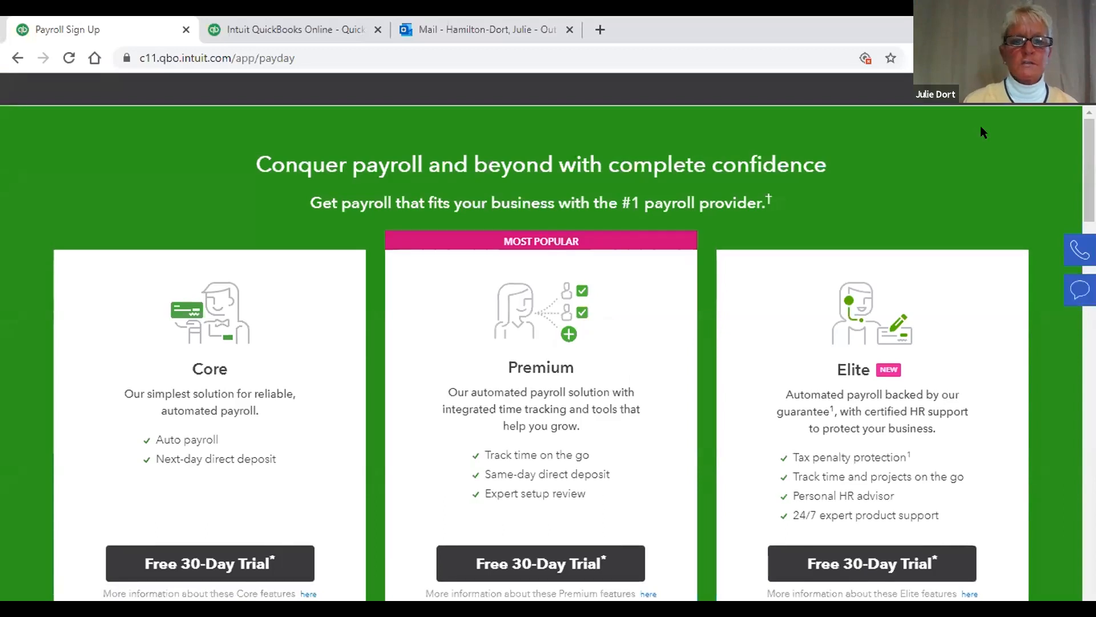
left_click(18, 58)
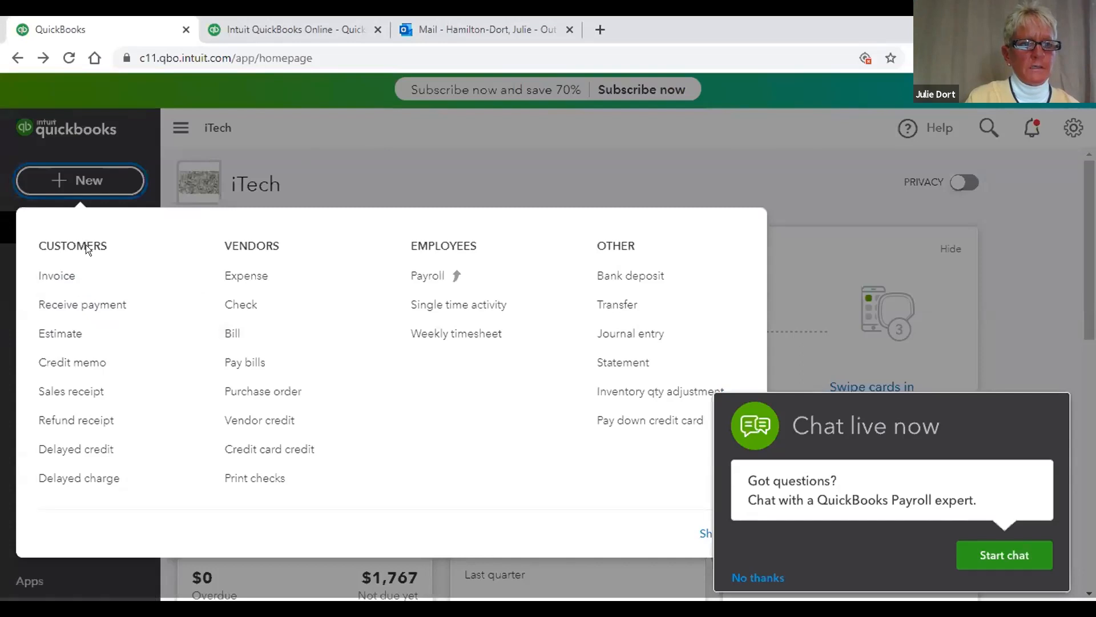
Step: Close the New menu and open the Customers list under Sales
left_click(60, 251)
mouse_move(50, 324)
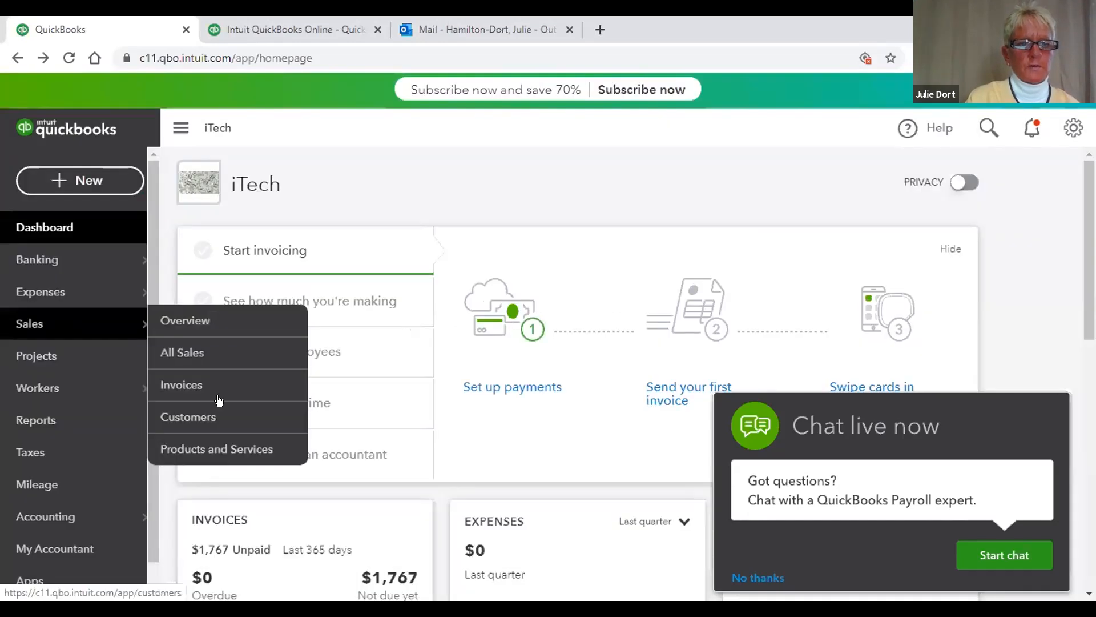
left_click(214, 422)
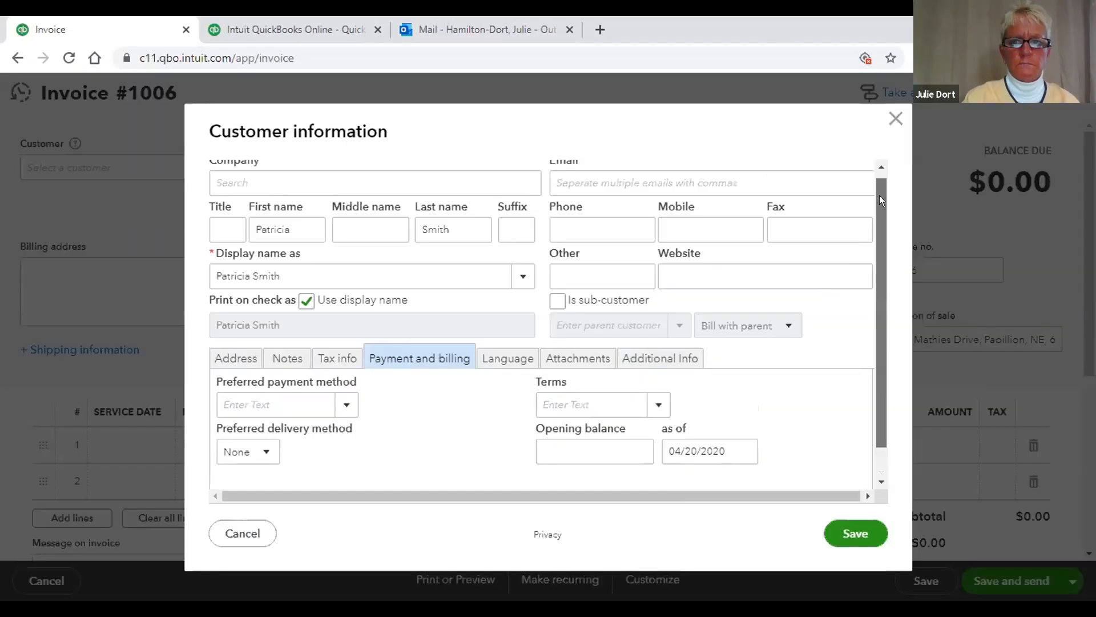
Step: Close the Customer information dialog and return to the Customers list with $1,676.79 and $90.00 balances
scroll(879, 200, "up", 1)
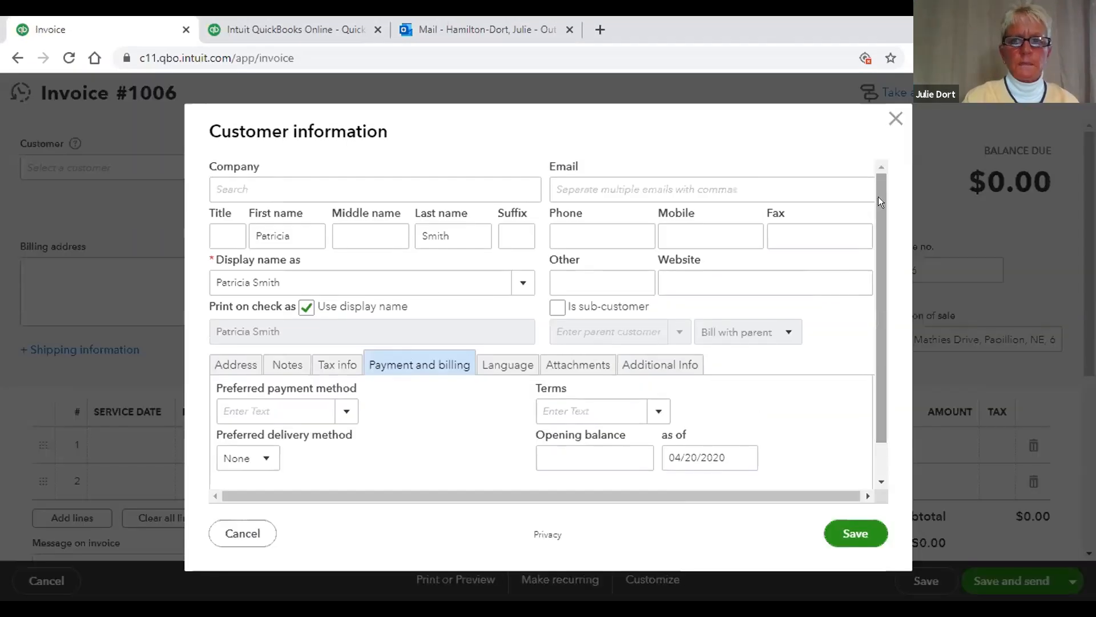
left_click(894, 118)
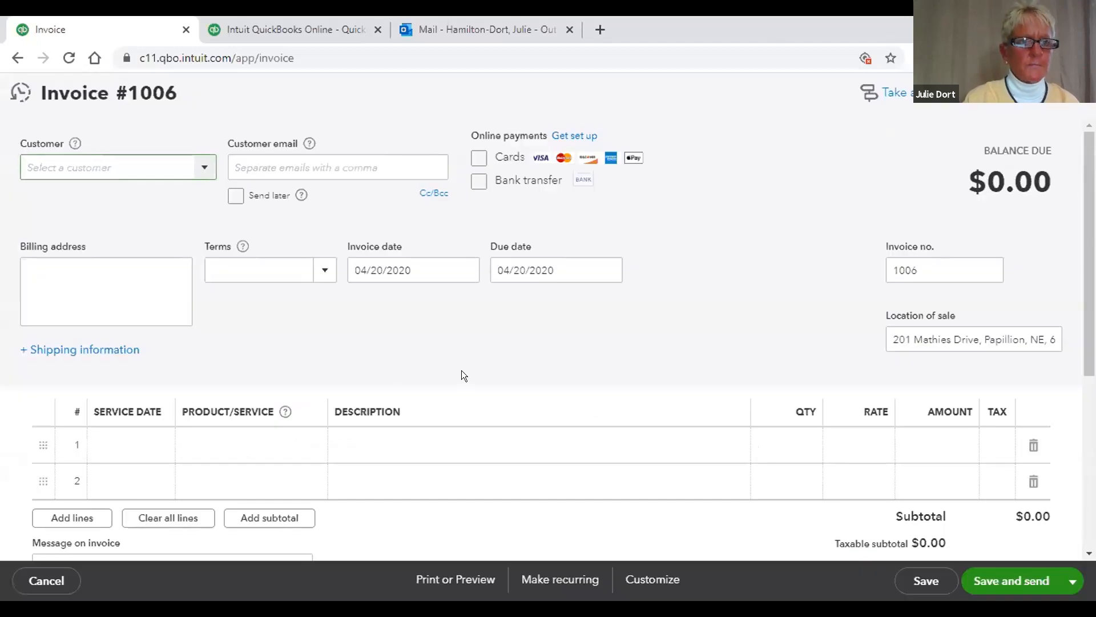
left_click(16, 58)
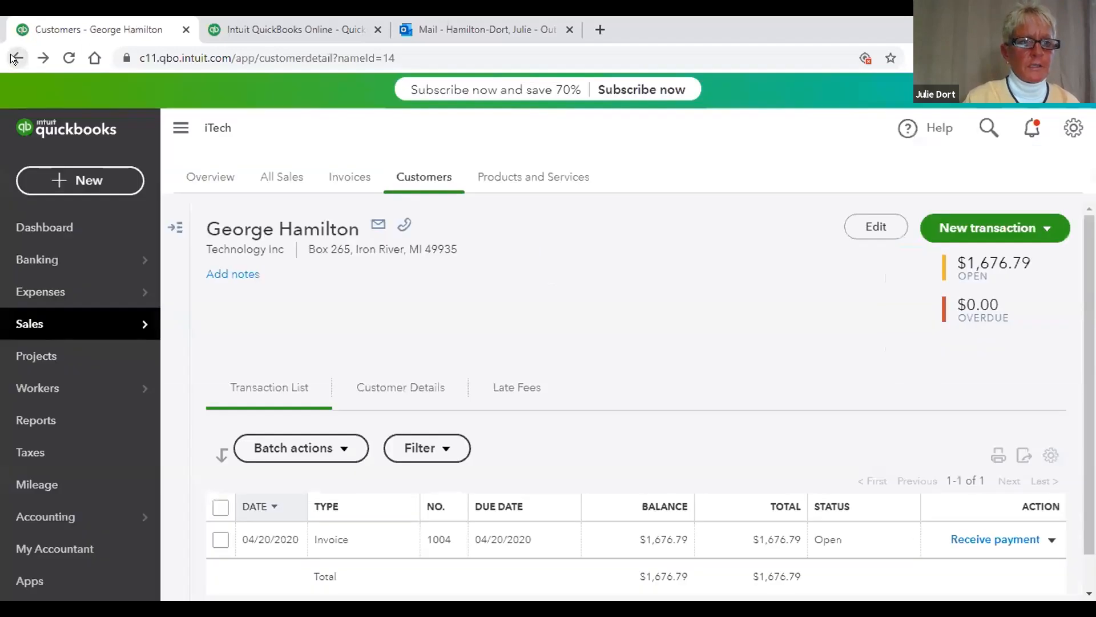
left_click(14, 58)
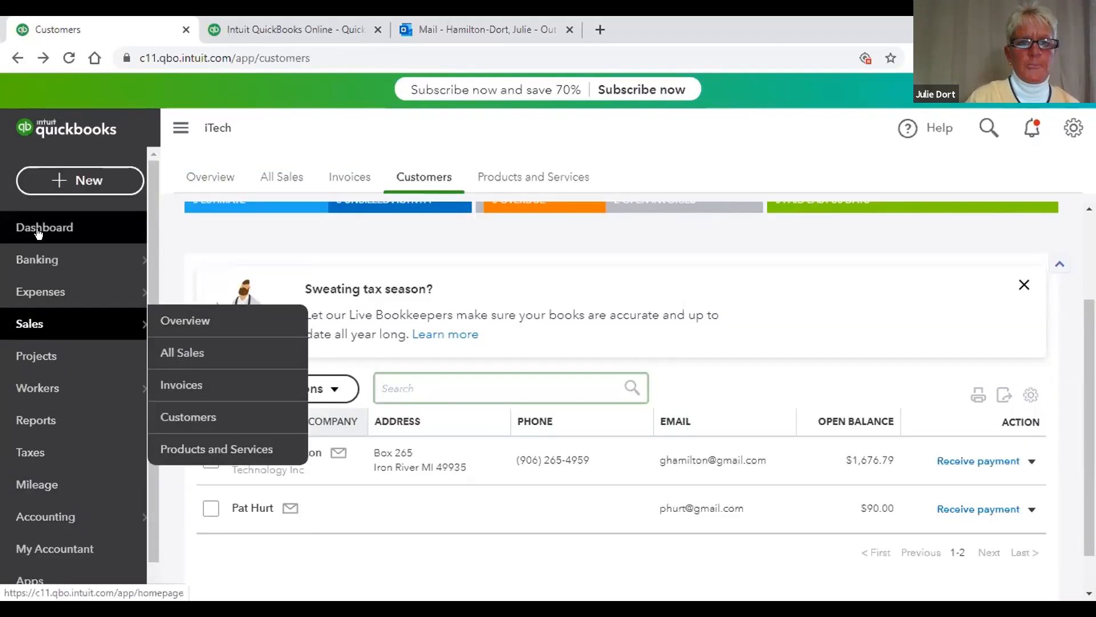
Step: Go to the Dashboard and scroll through the refreshed cards, ending at the top
left_click(38, 229)
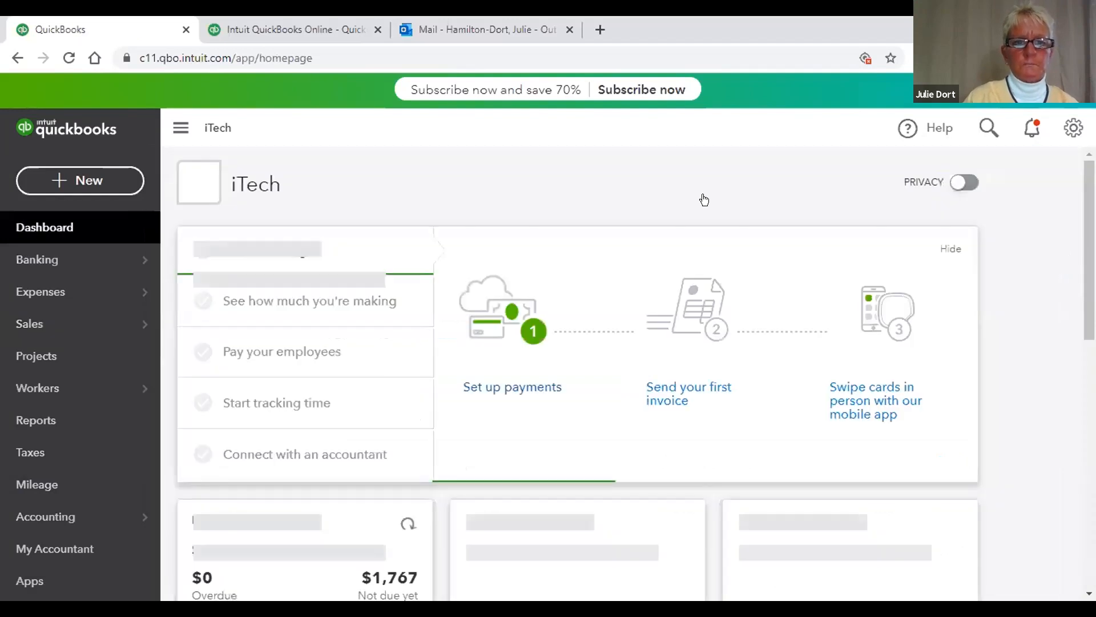
scroll(947, 418, "down", 5)
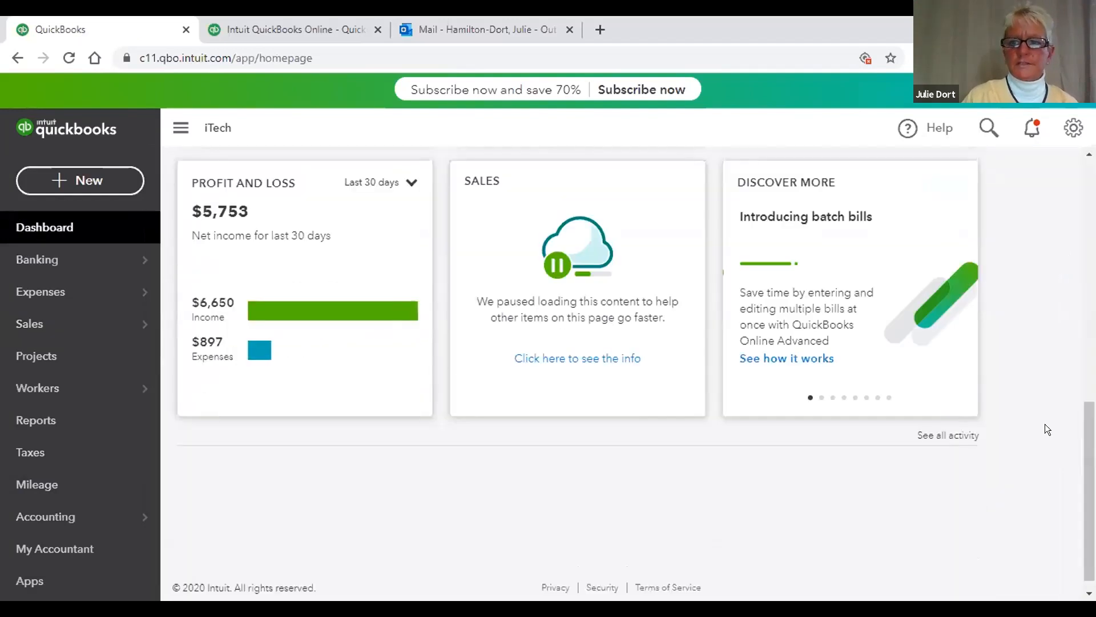
scroll(1060, 257, "up", 3)
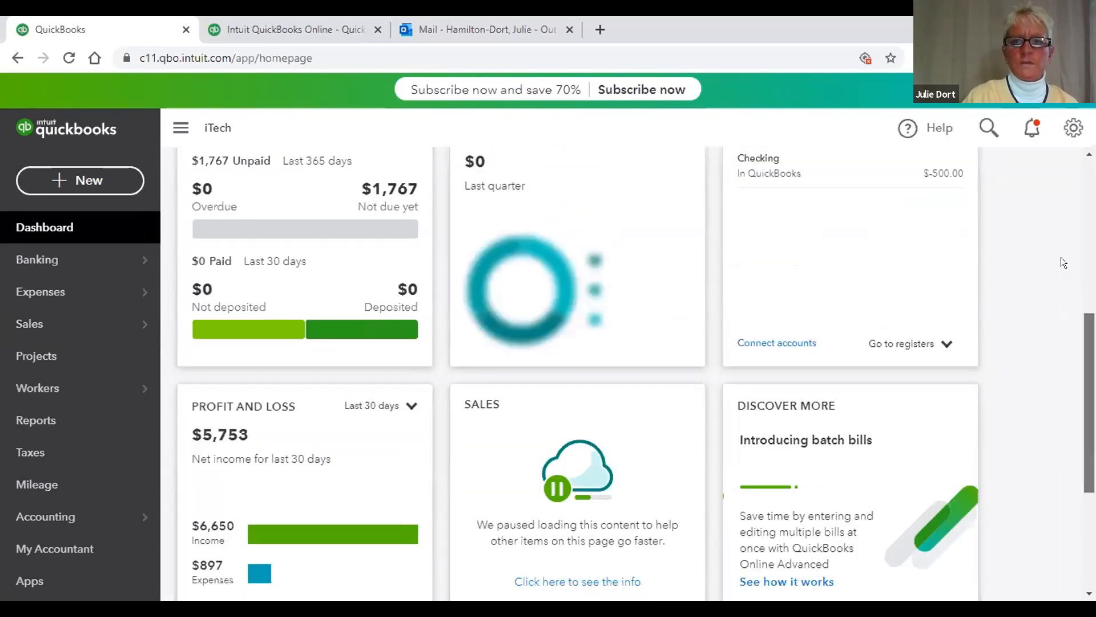
scroll(1045, 167, "up", 3)
scroll(1041, 152, "up", 1)
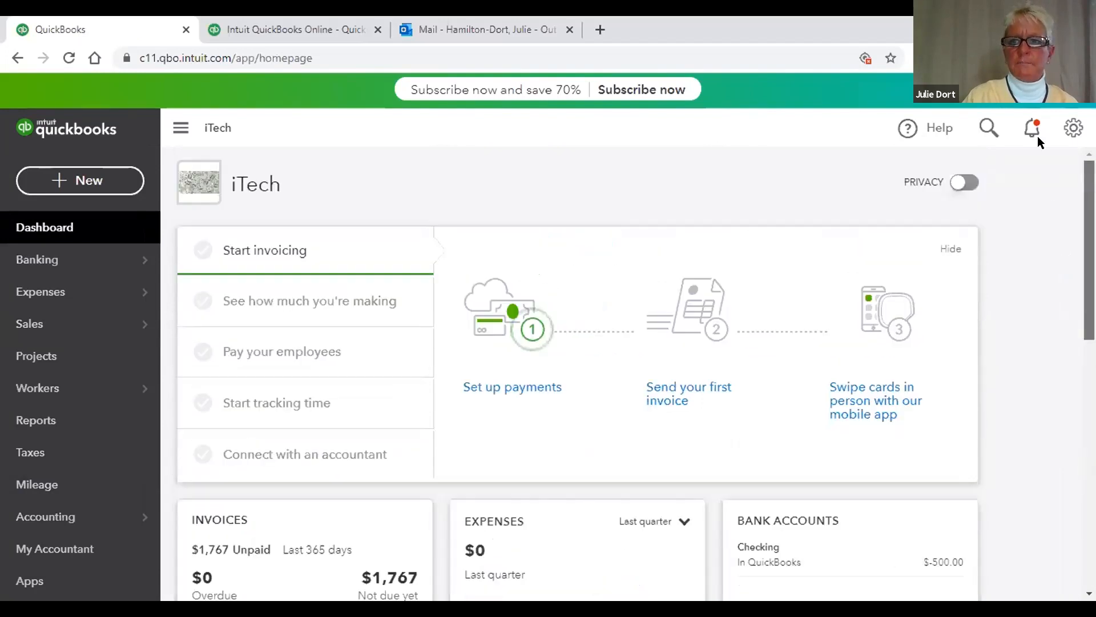
scroll(1043, 217, "down", 3)
scroll(1053, 372, "down", 2)
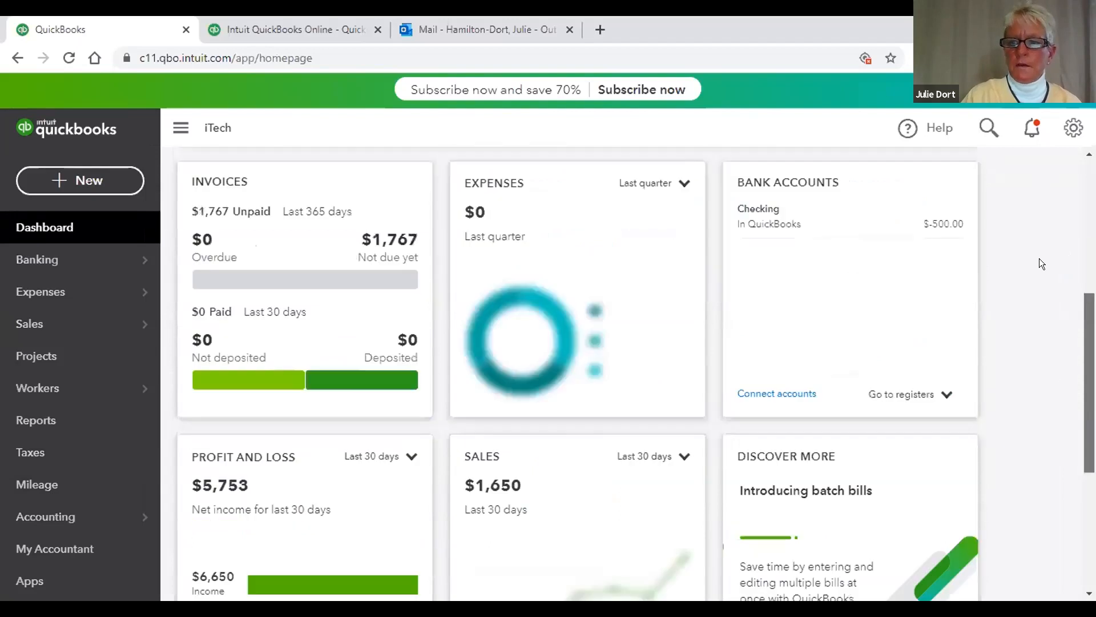
scroll(713, 169, "up", 5)
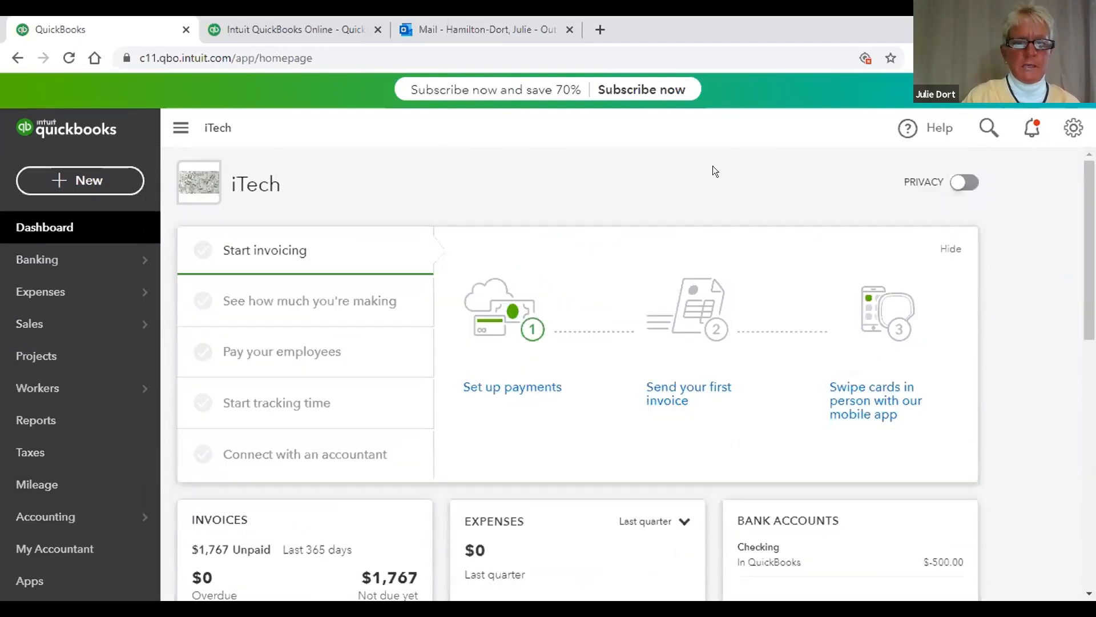